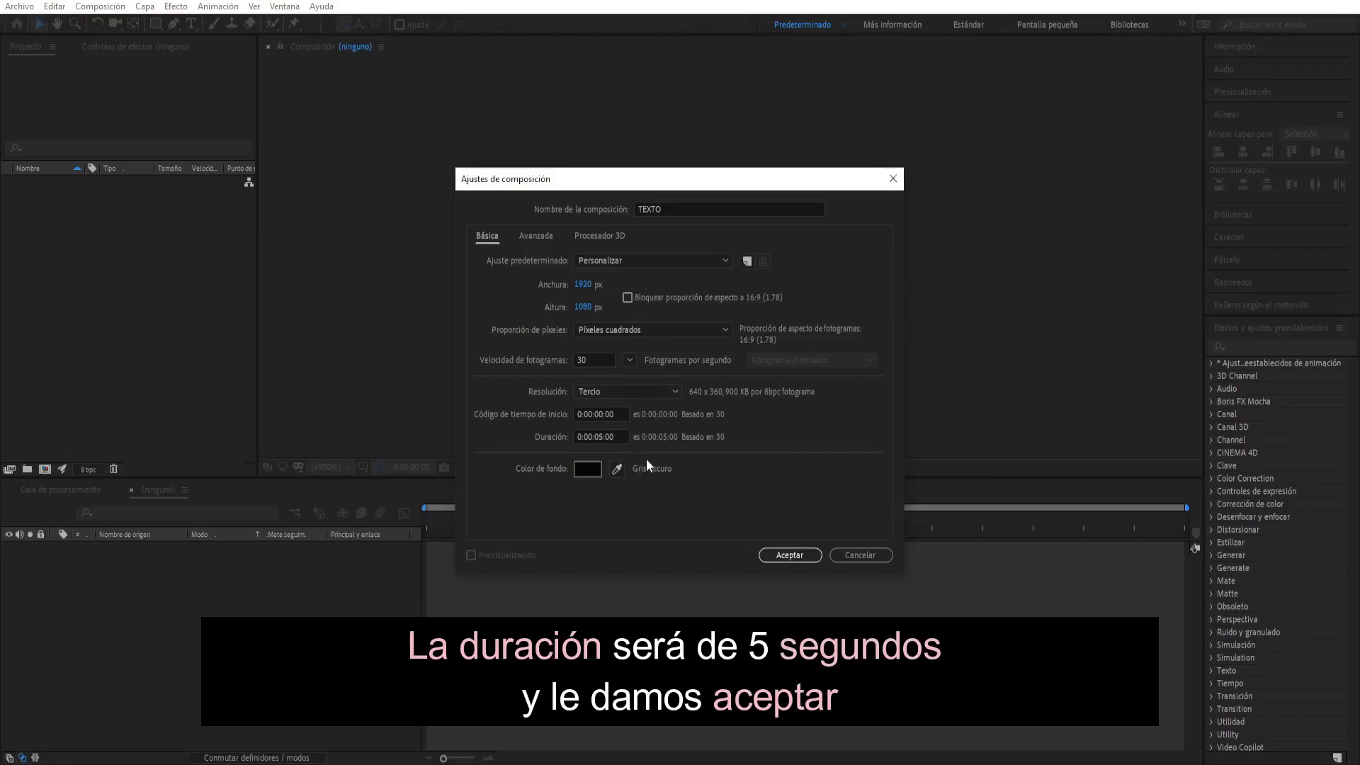
- Create the TEXTO composition with the current settings and add a "SINERGIA" text layer to it
left_click(769, 553)
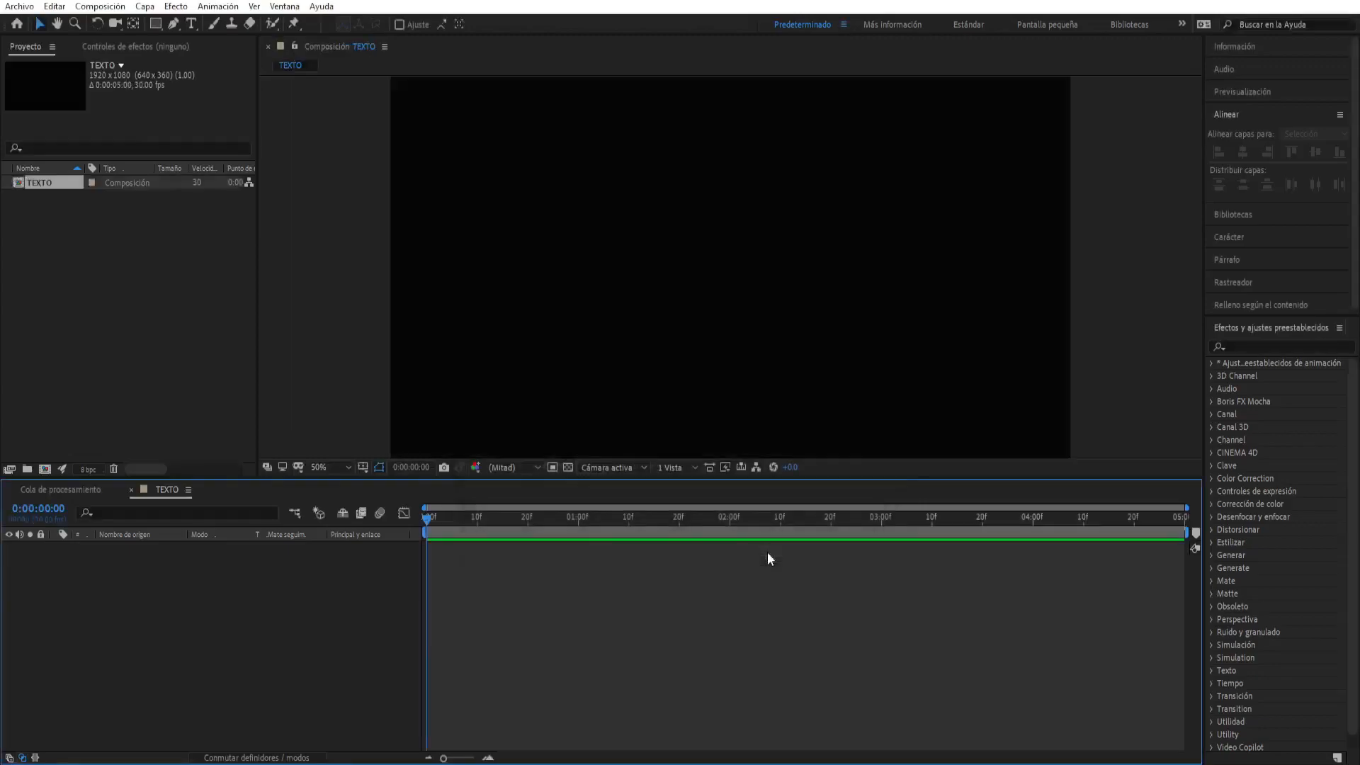
left_click(189, 26)
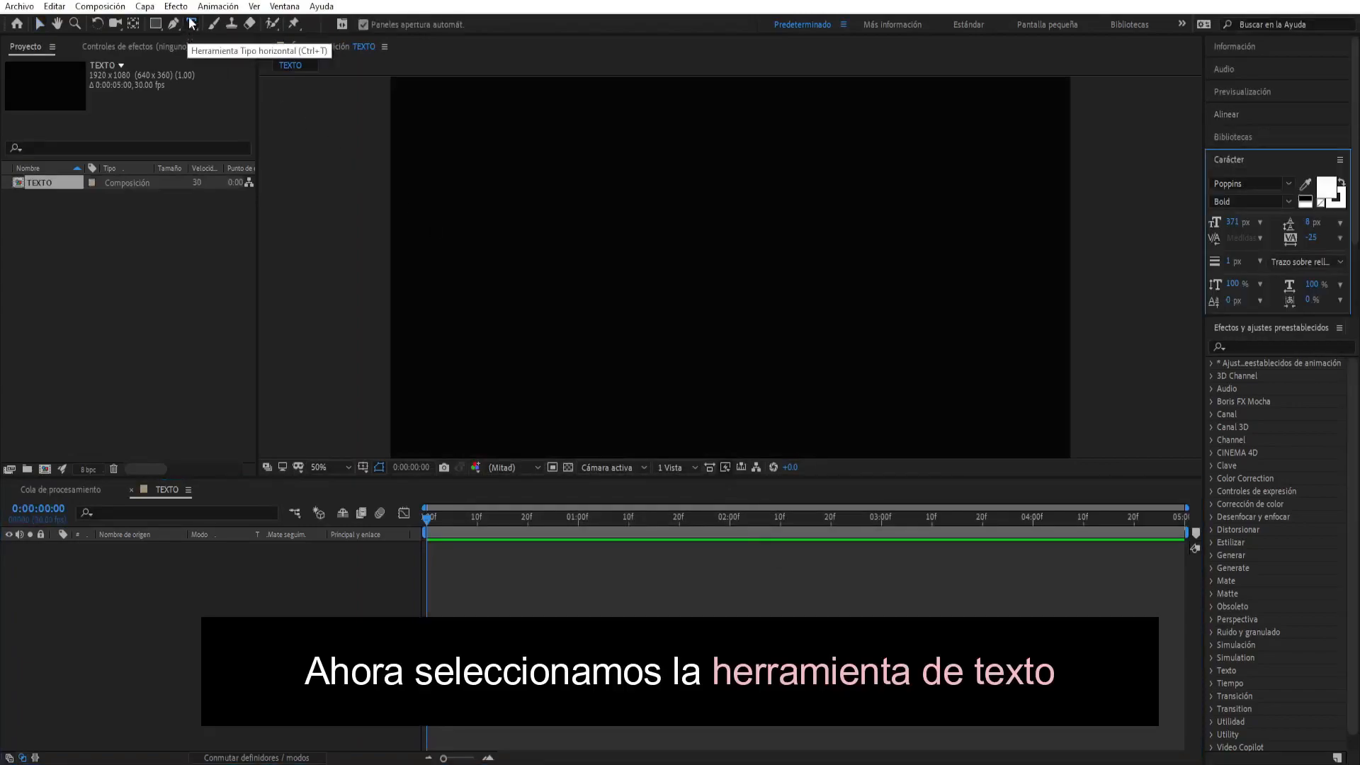
left_click(493, 286)
type("SINERGIA")
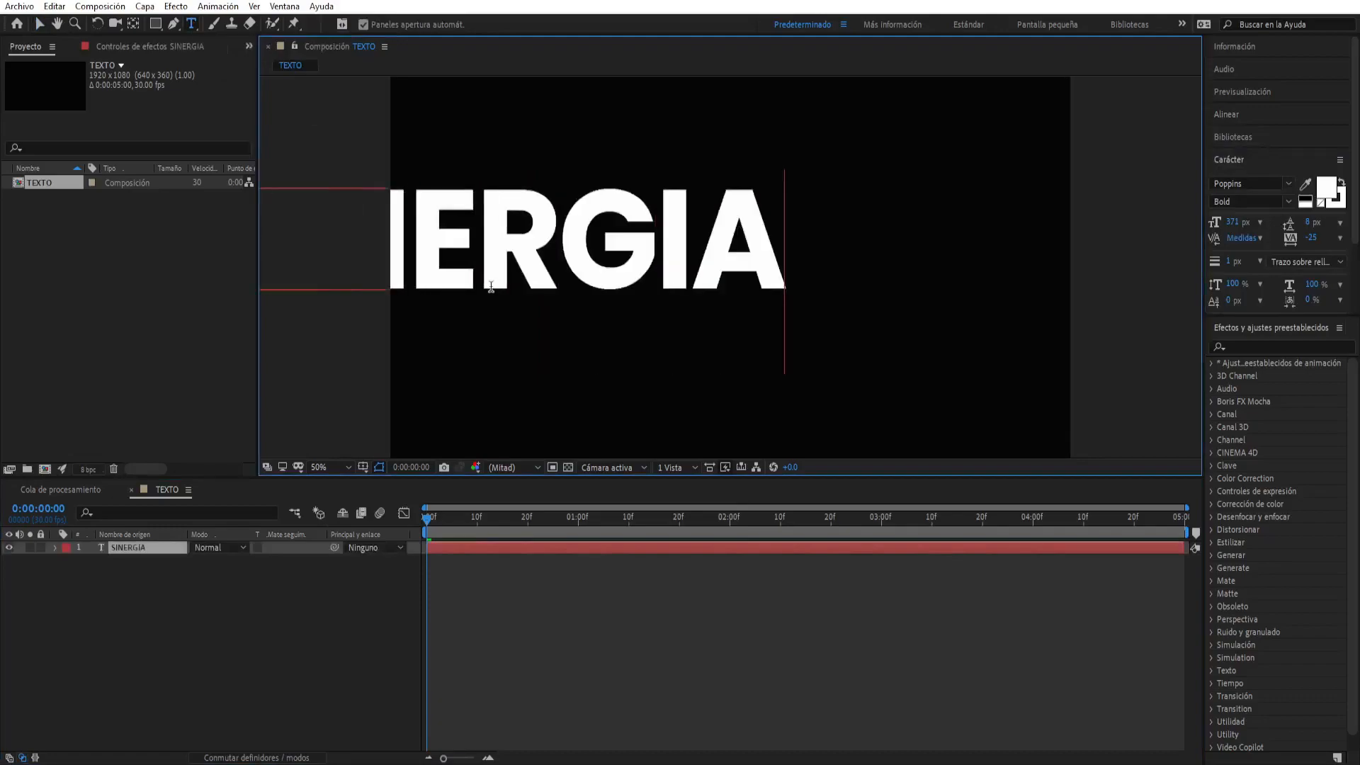
left_click(39, 23)
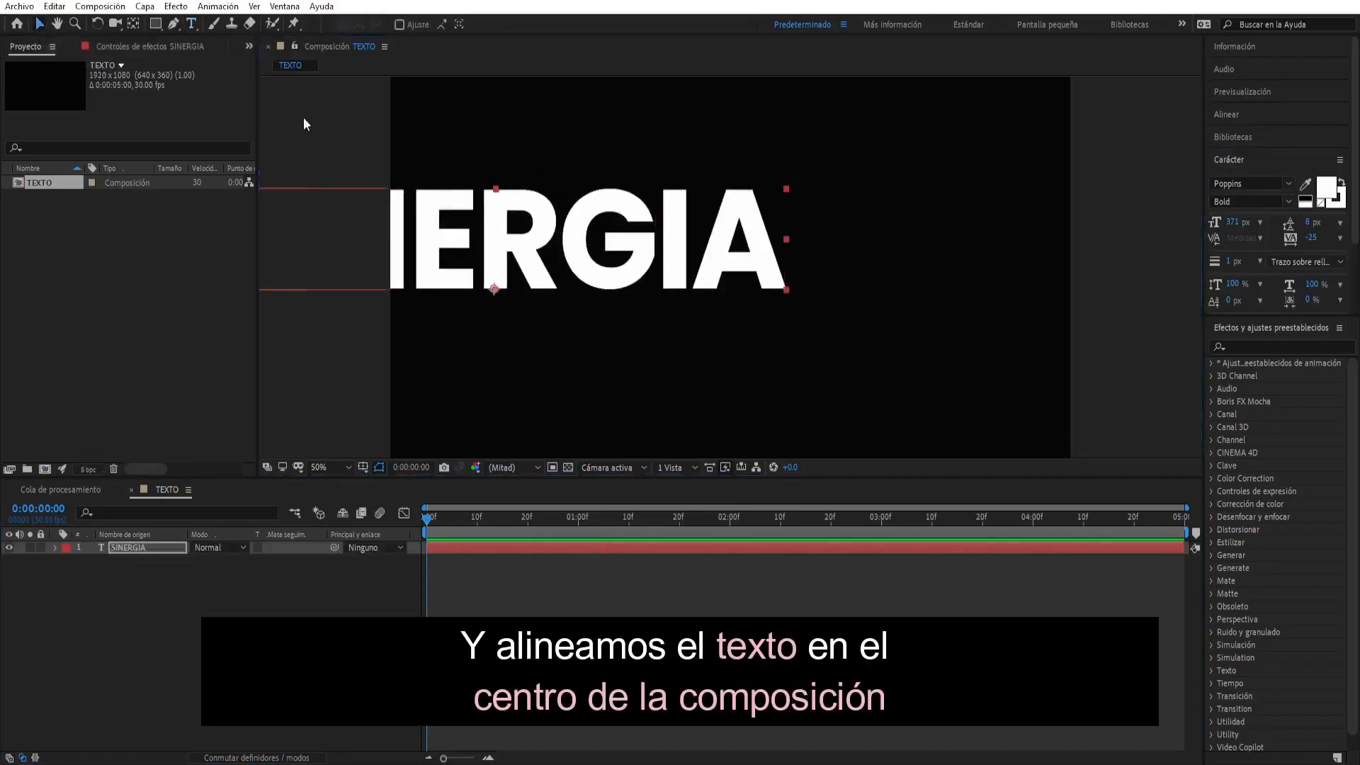
- Center the SINERGIA text horizontally and vertically in the composition
left_click(1231, 114)
left_click(1243, 152)
left_click(1311, 152)
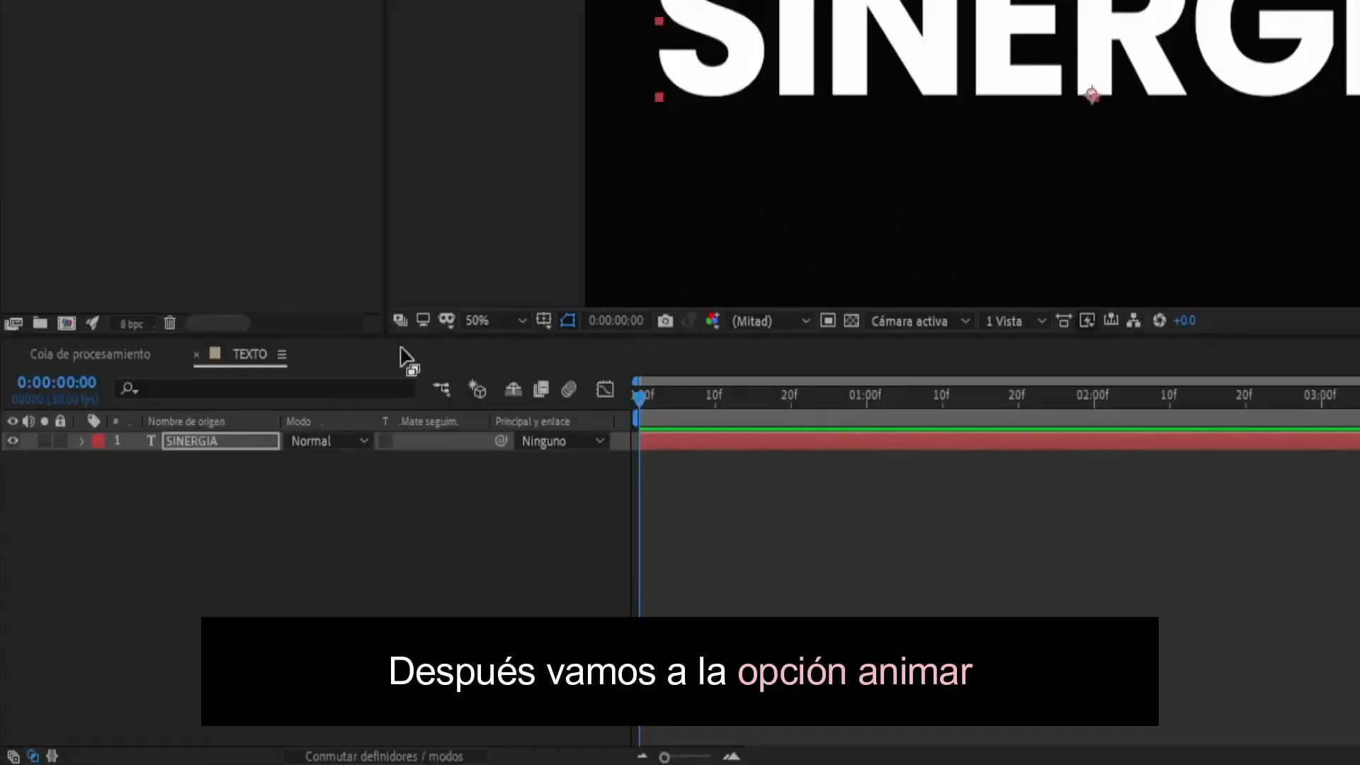
- Add a Desenfoque (blur) animator to the SINERGIA text and set its blur to 100 in both dimensions
left_click(82, 442)
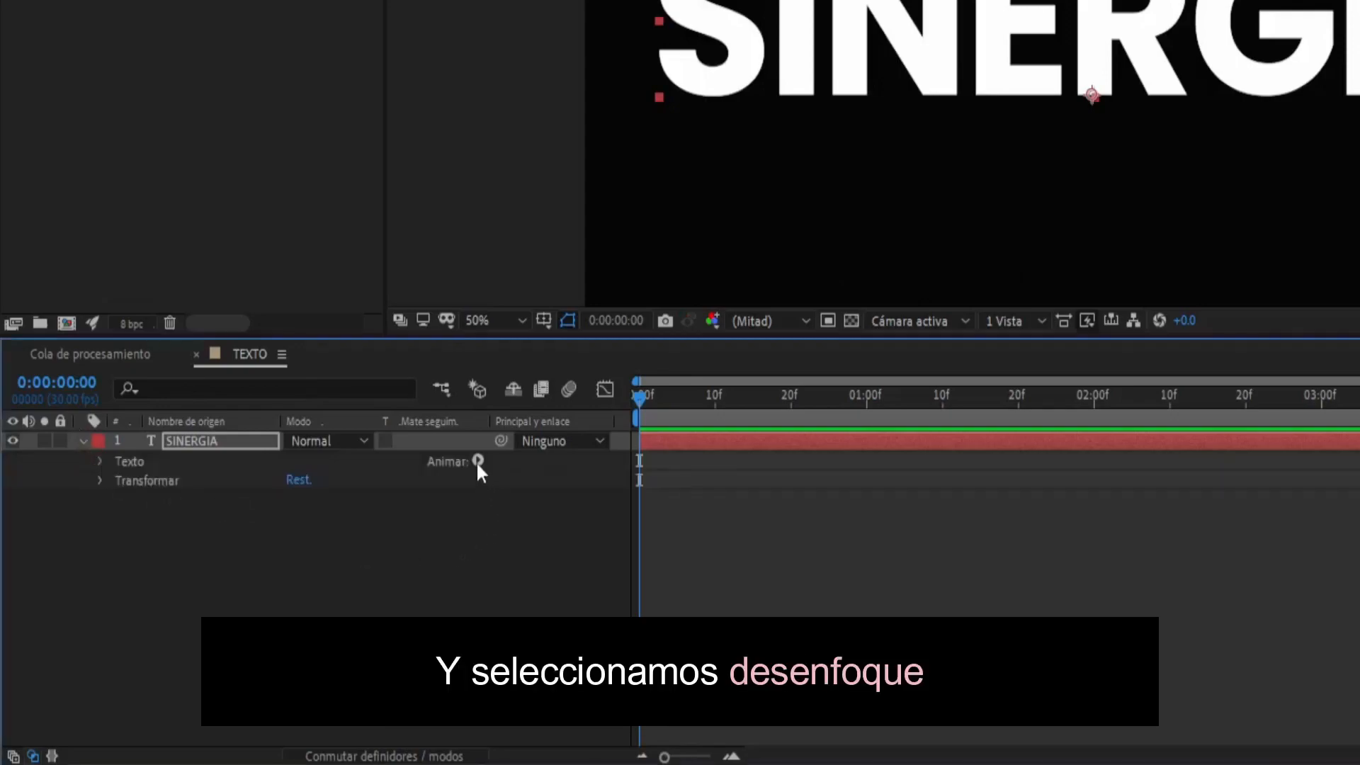
left_click(479, 461)
left_click(556, 439)
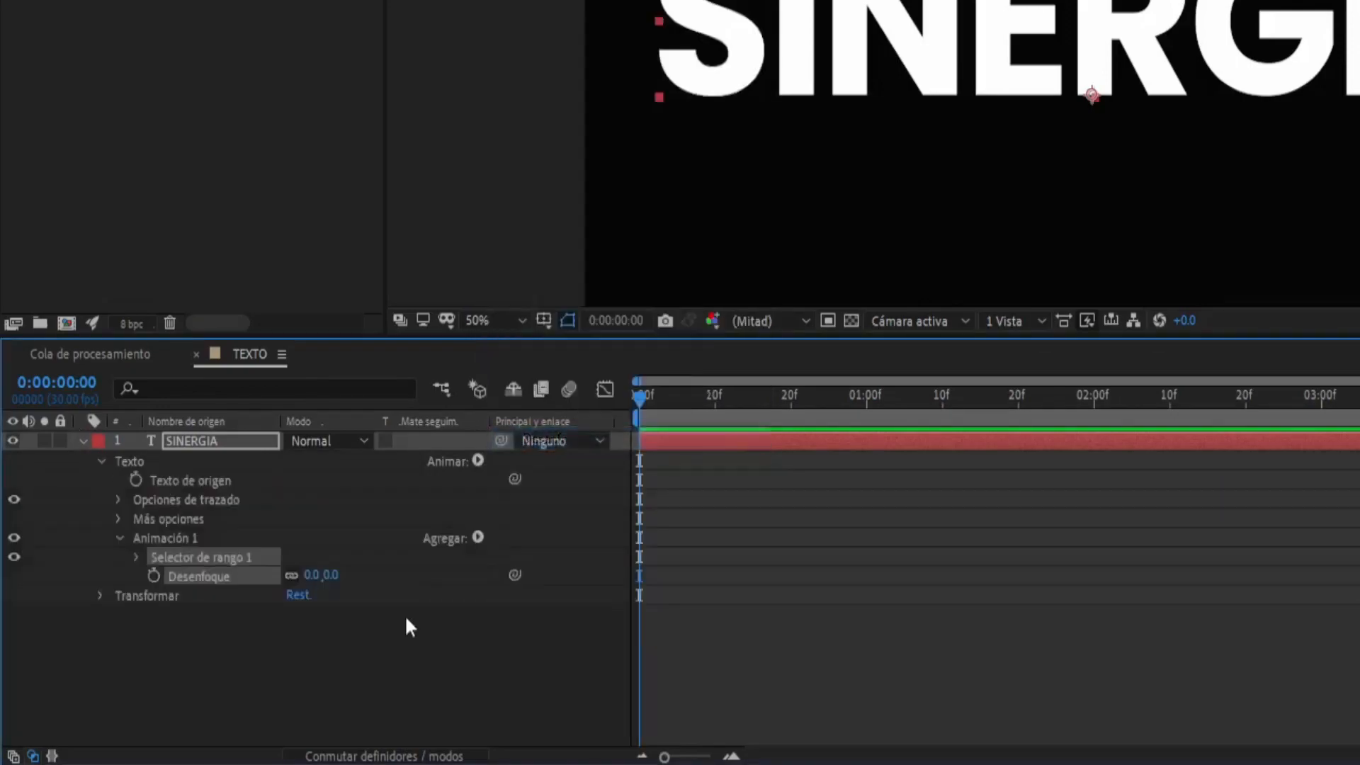
left_click_drag(398, 337, 403, 43)
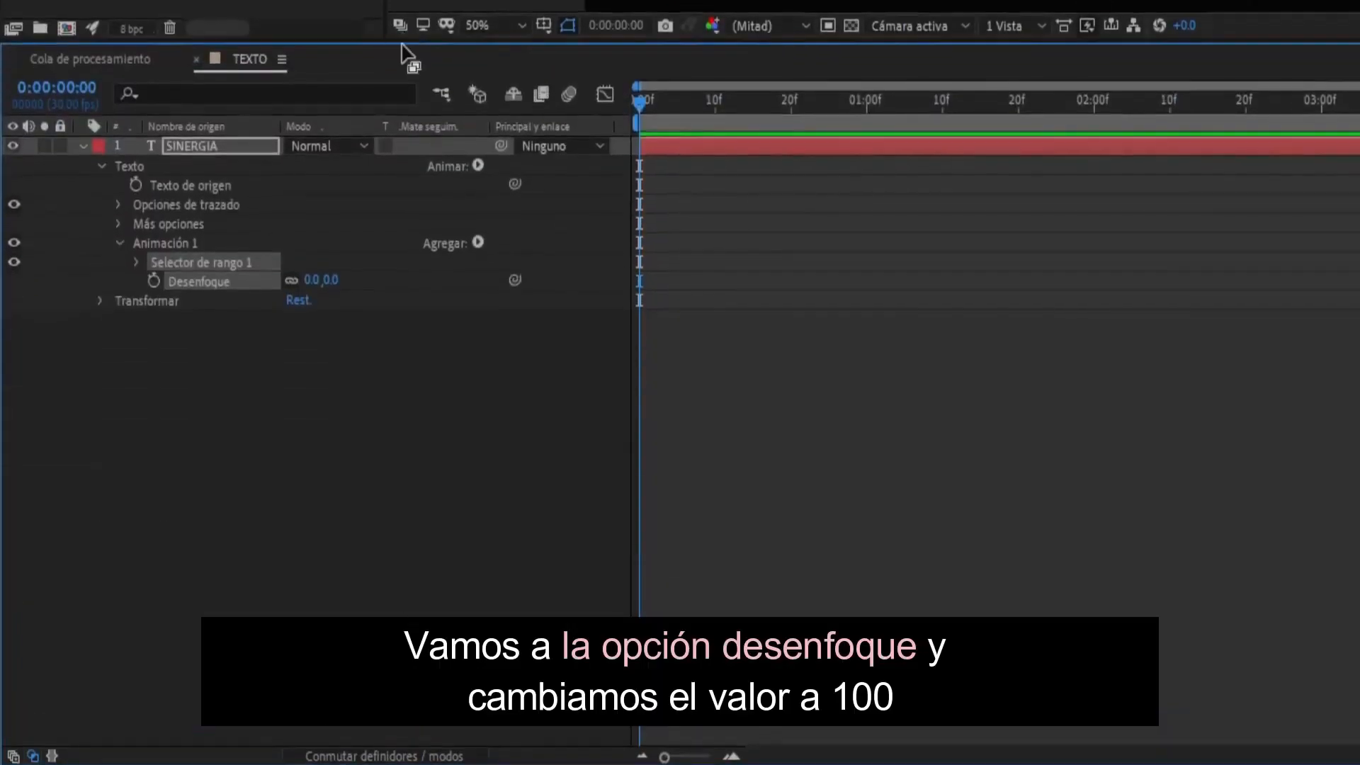
left_click_drag(312, 279, 383, 280)
left_click(328, 280)
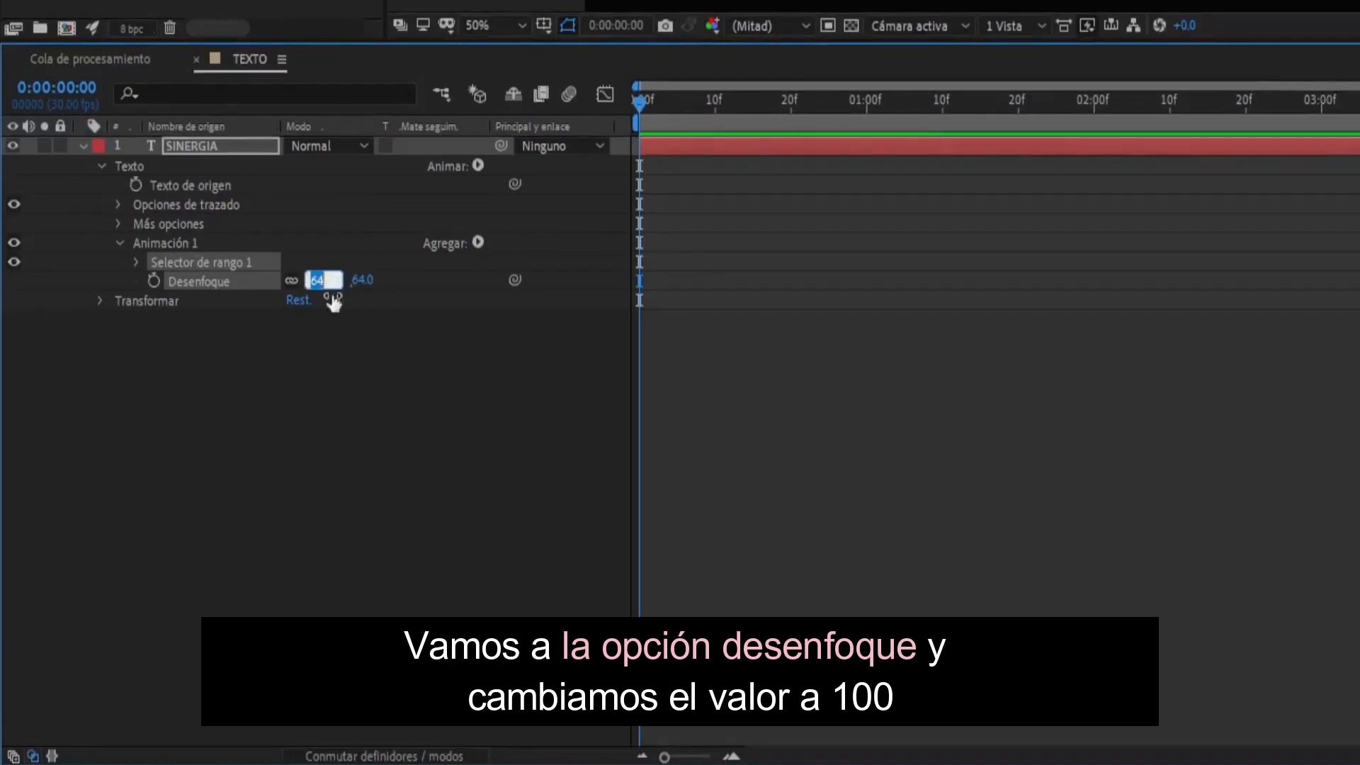
type("100")
key("Return")
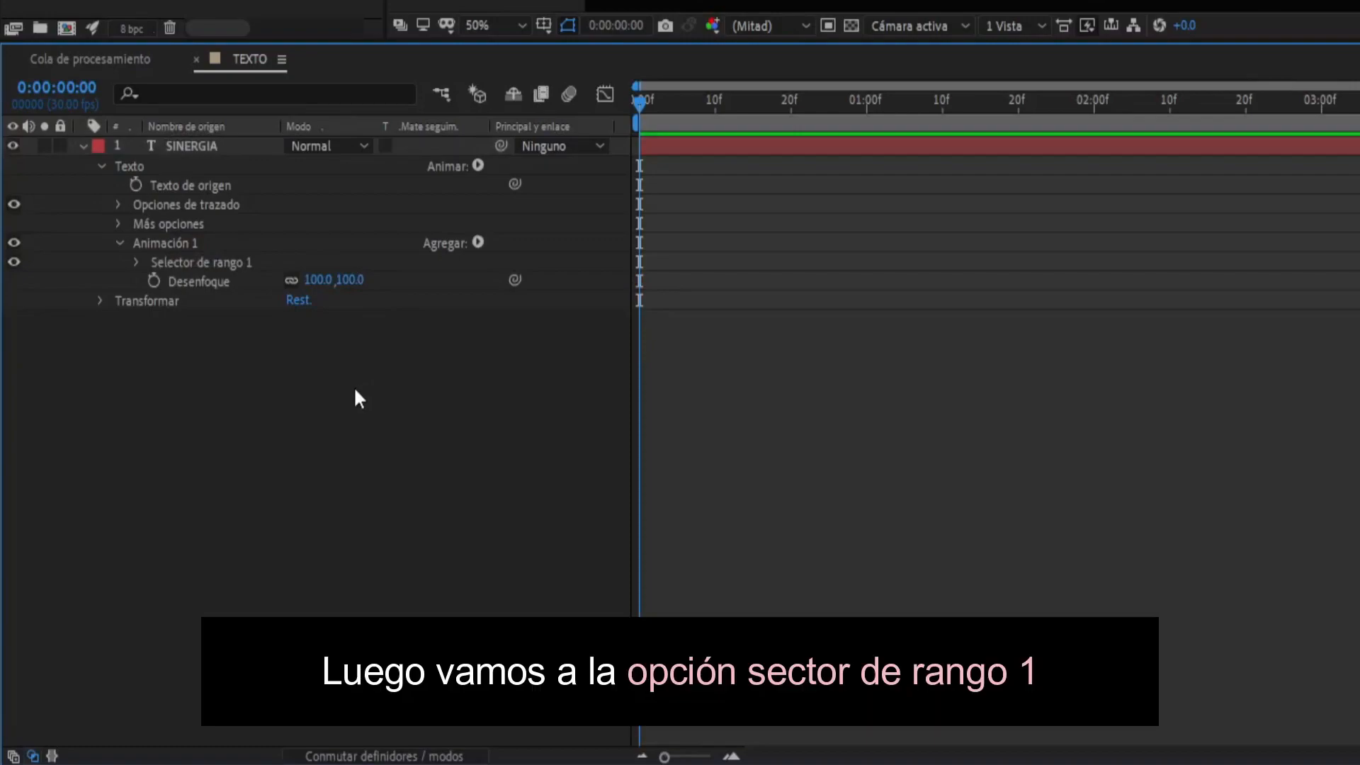
- Set the Desplazamiento of the blur animator's Selector de rango 1 to -100% and keyframe it at the timeline start
left_click(136, 262)
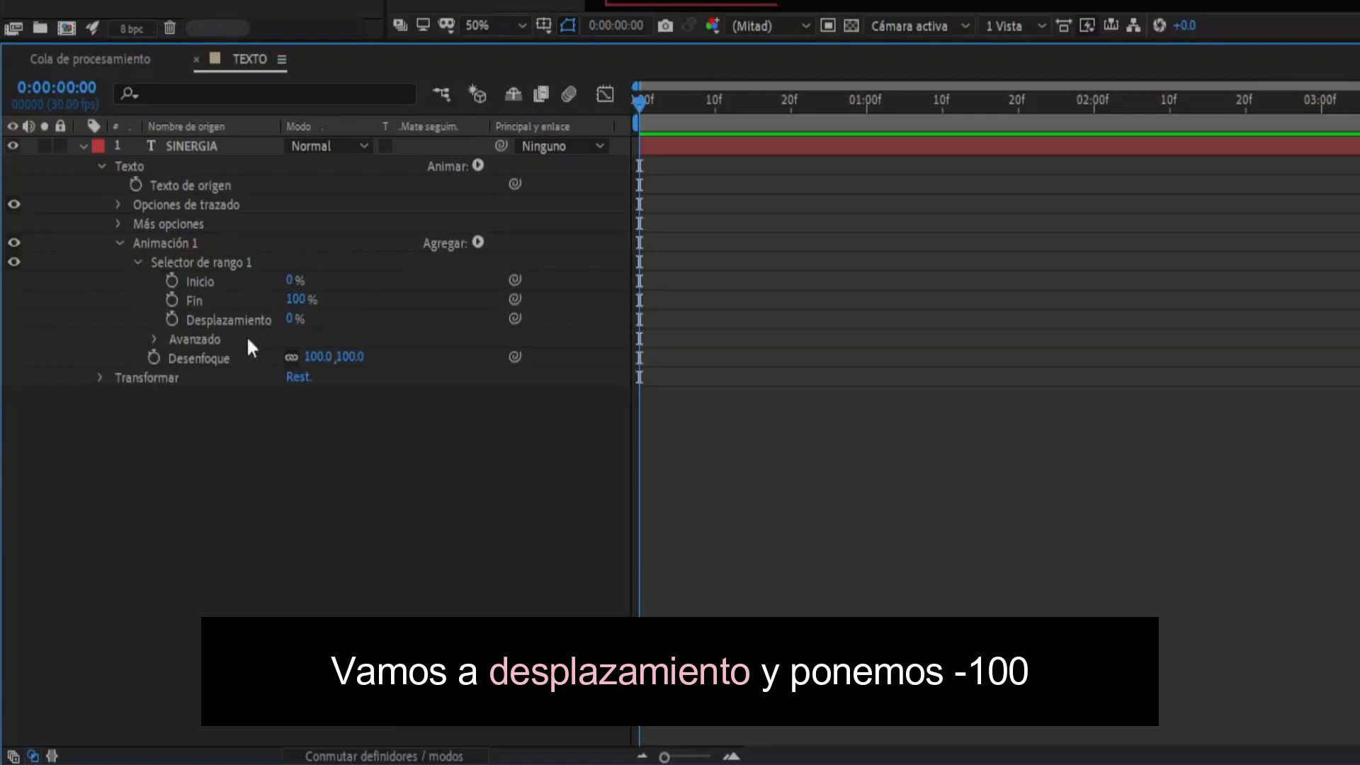
left_click(289, 320)
type("-100")
key("Return")
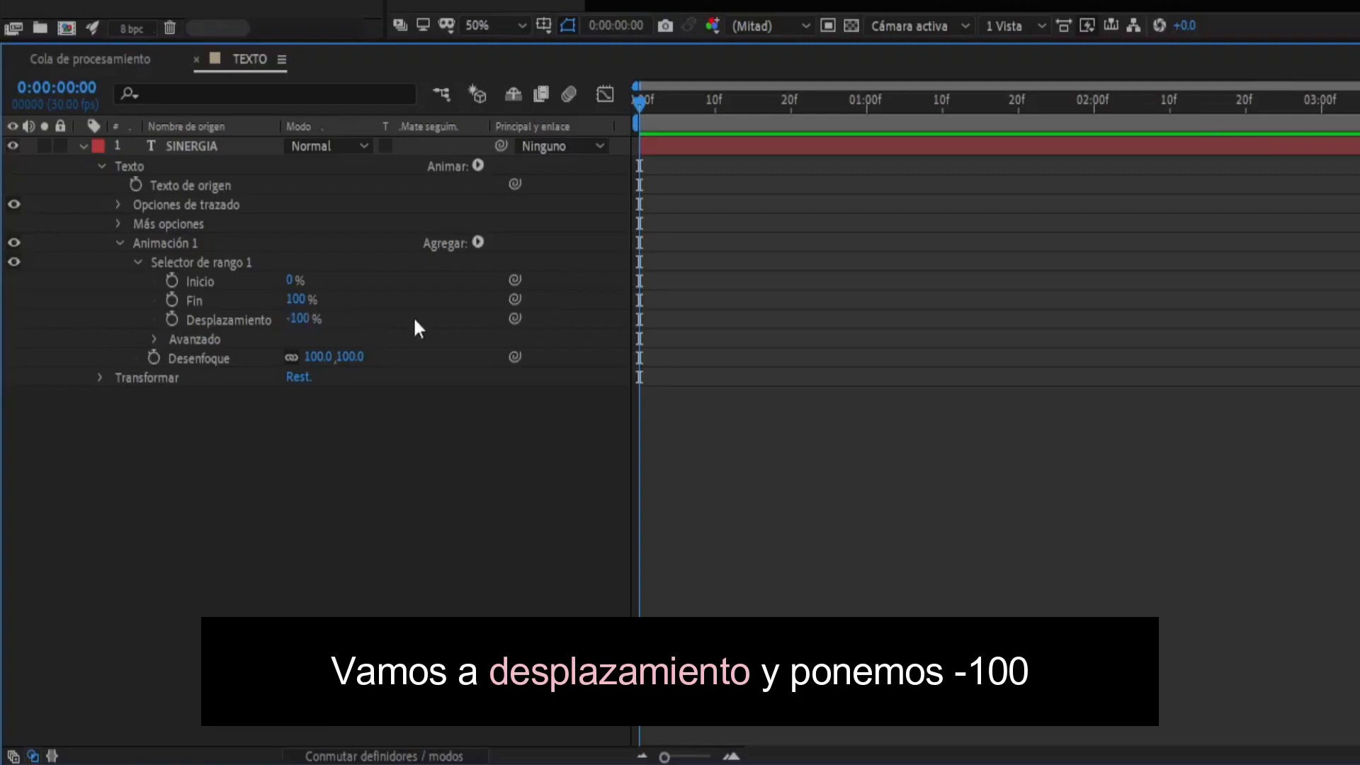
left_click(172, 318)
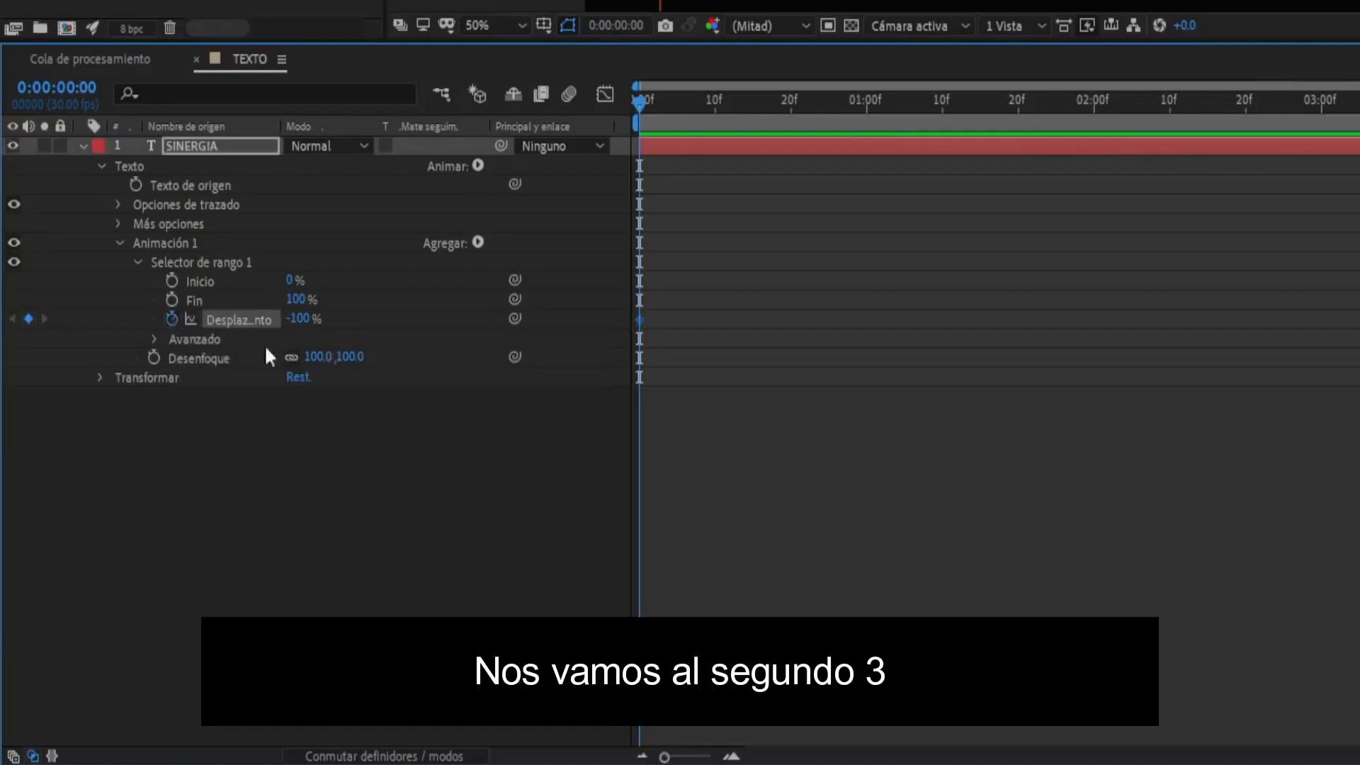
- At 0:00:03:00, set the blur range selector's Desplazamiento to 100%
left_click(1320, 104)
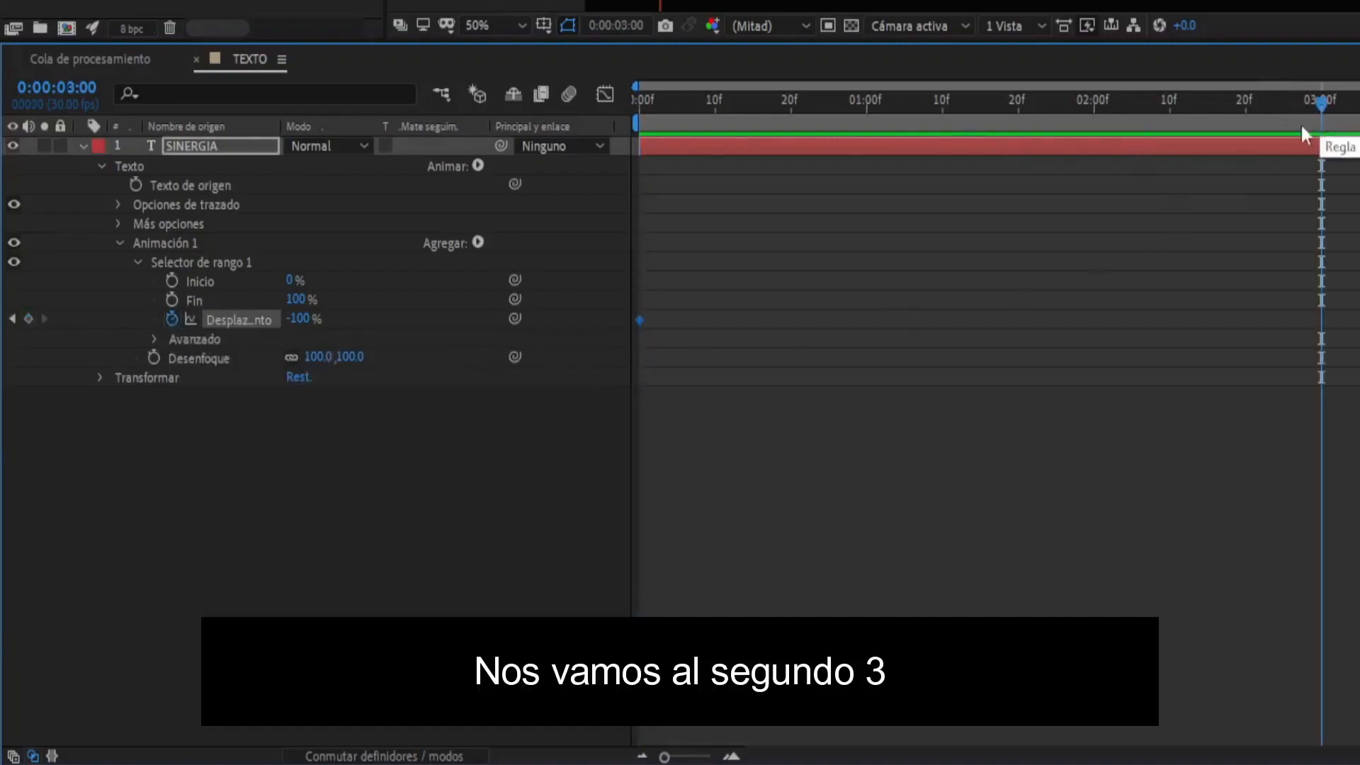
left_click(301, 319)
type("100")
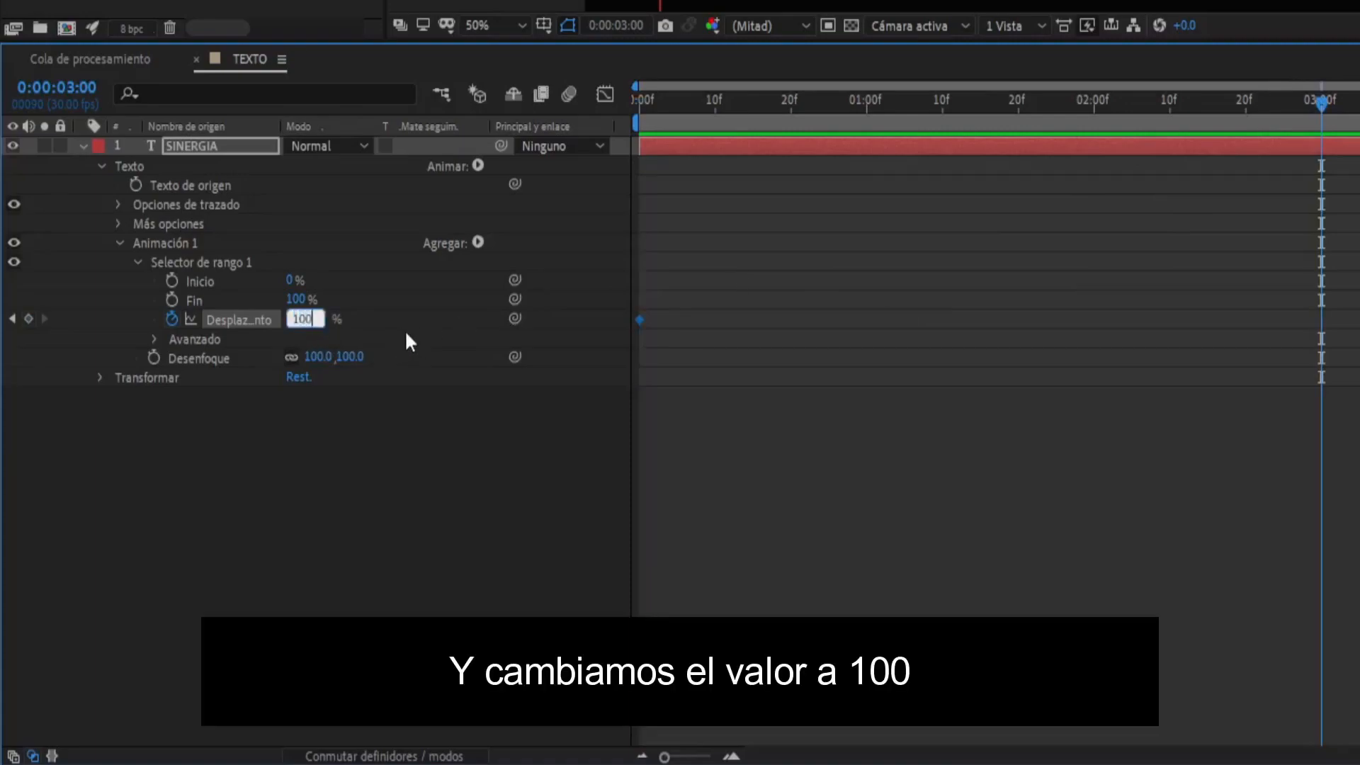
key("Return")
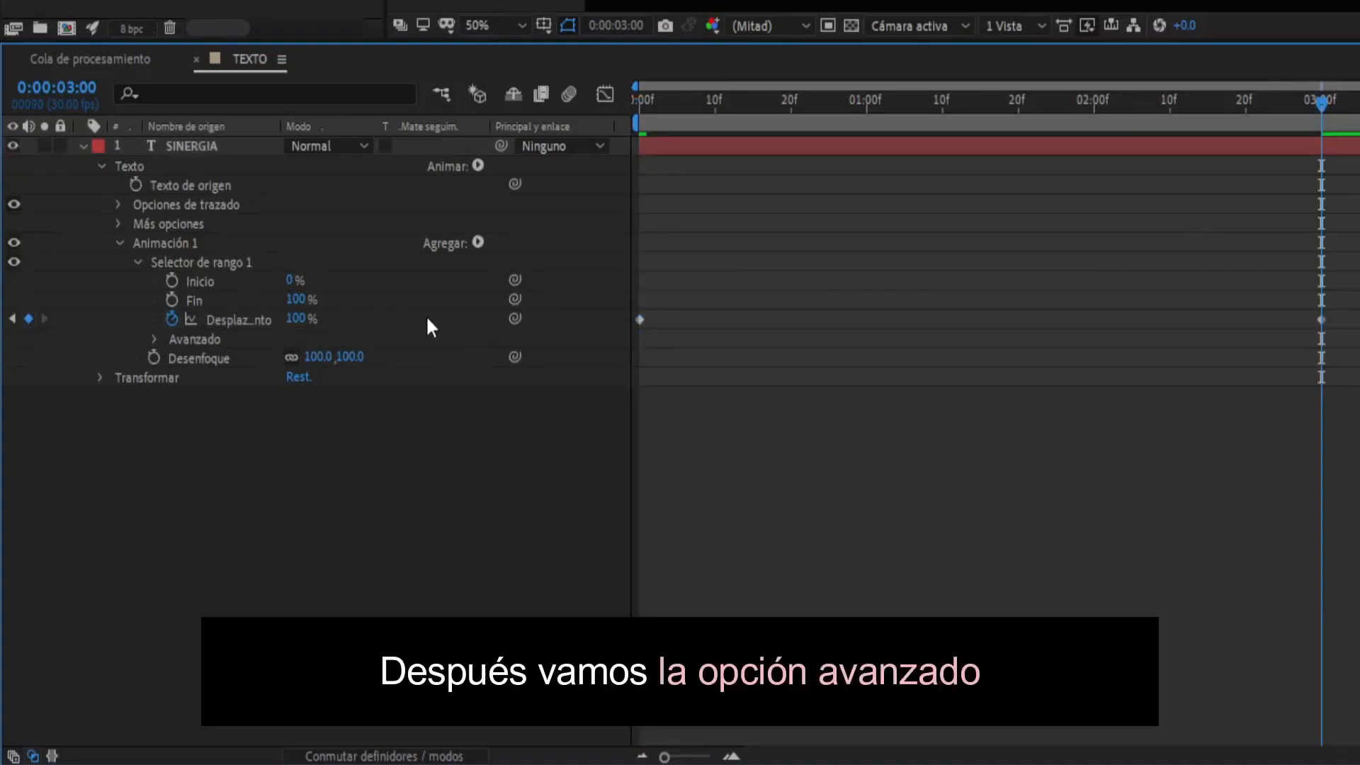
- Change the blur range selector's advanced Forma to Pendiente hacia arriba
left_click(151, 340)
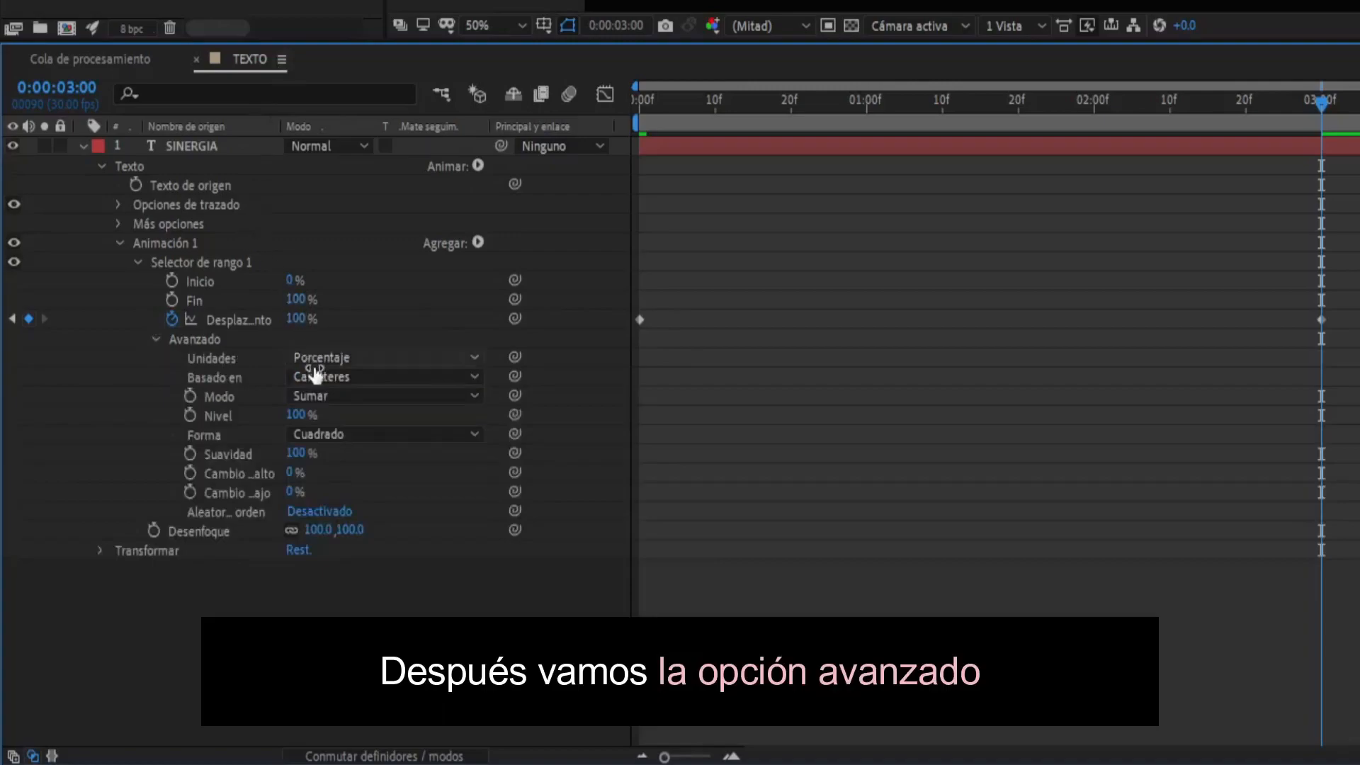
left_click(329, 435)
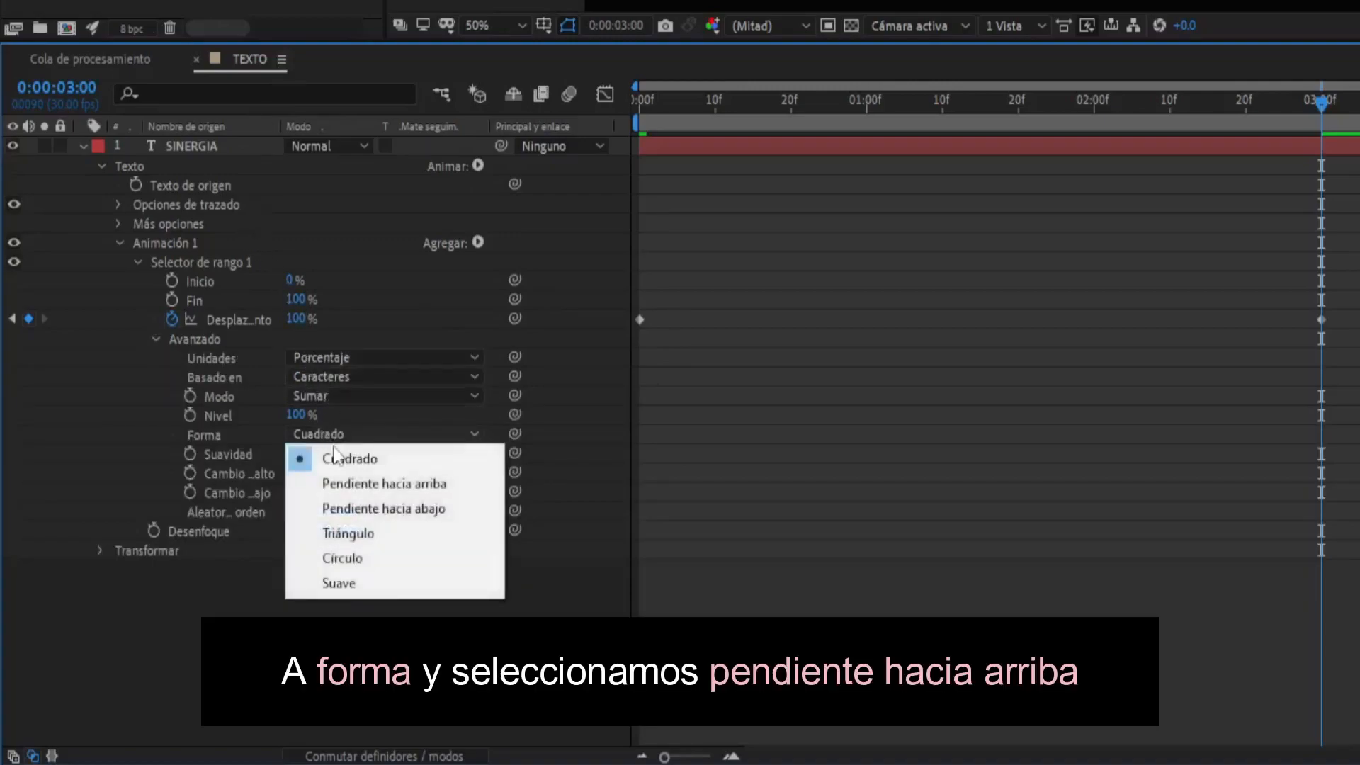
left_click(374, 483)
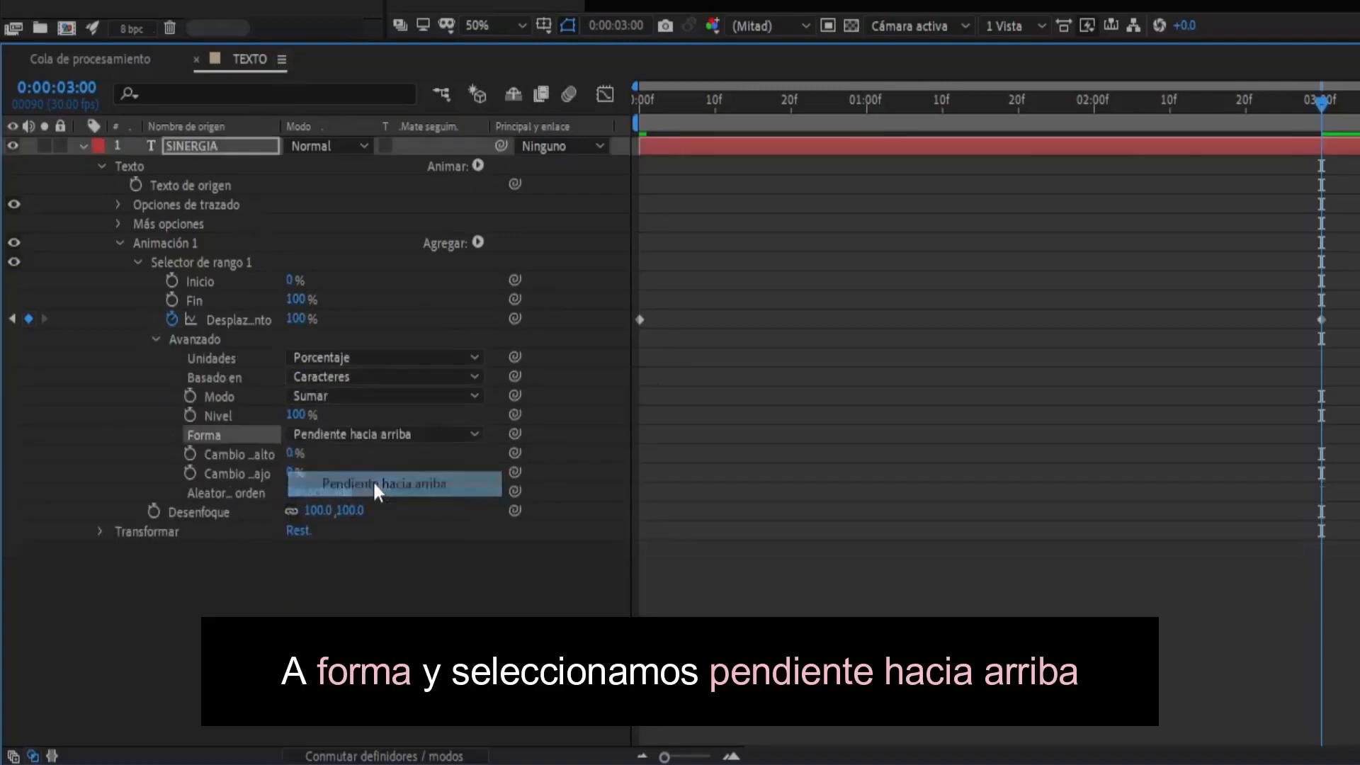
- Set the blur range selector's Cambio alto to 20% and its Cambio bajo to 100%
left_click(293, 453)
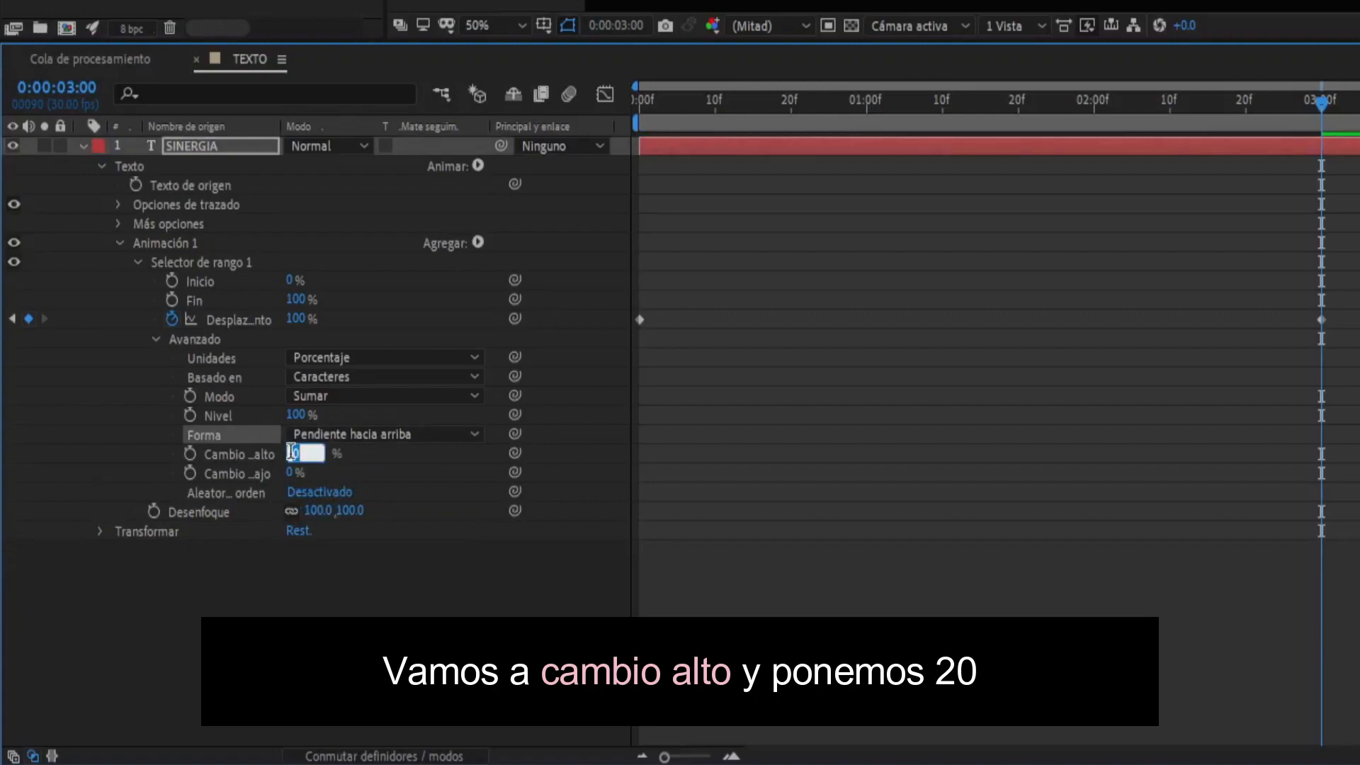
type("20")
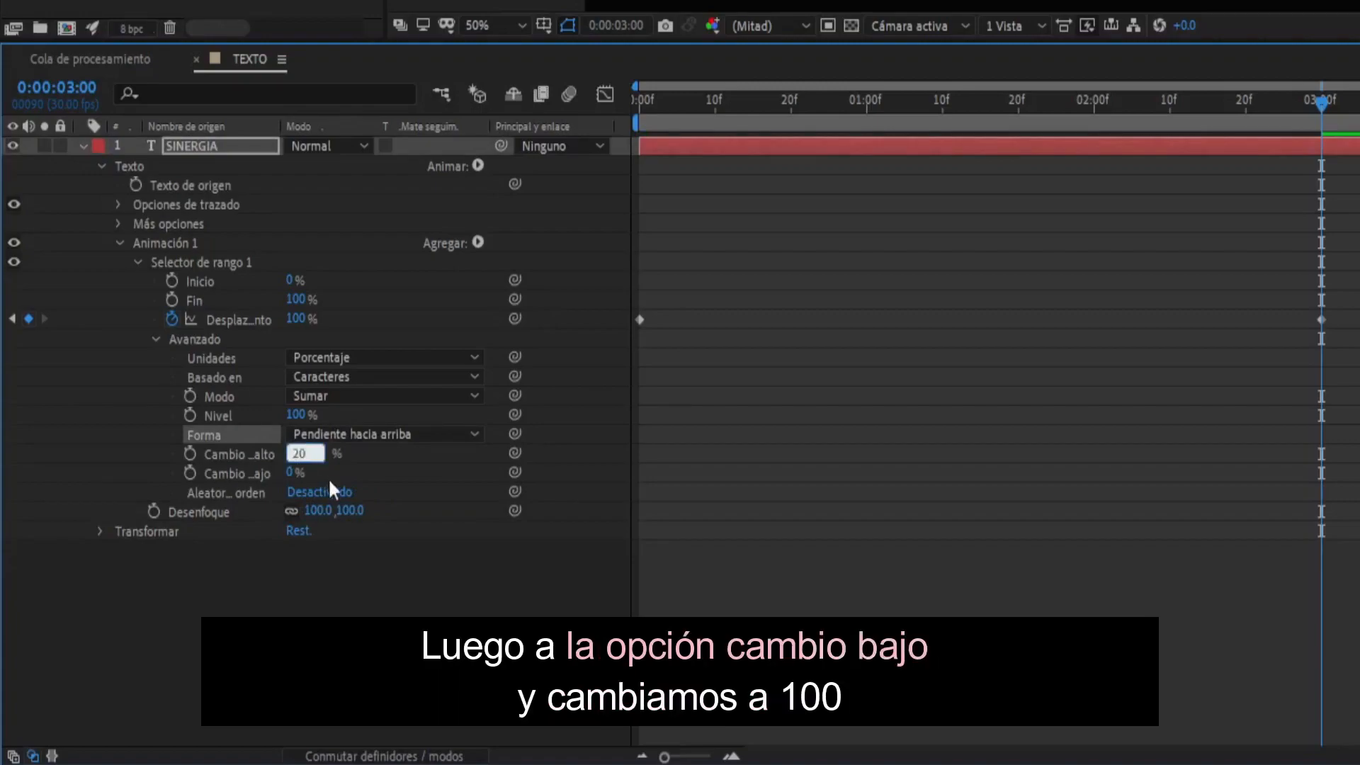
left_click(289, 473)
type("100")
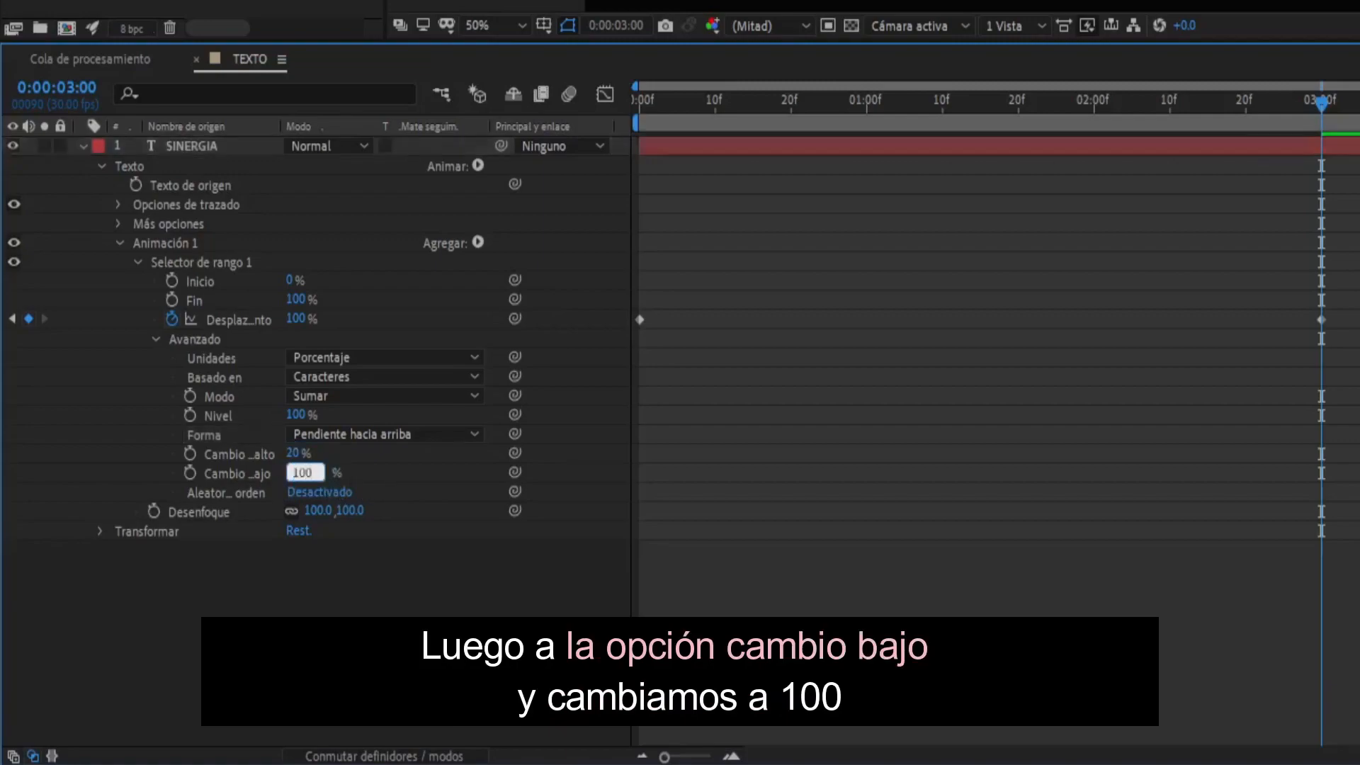
key("Return")
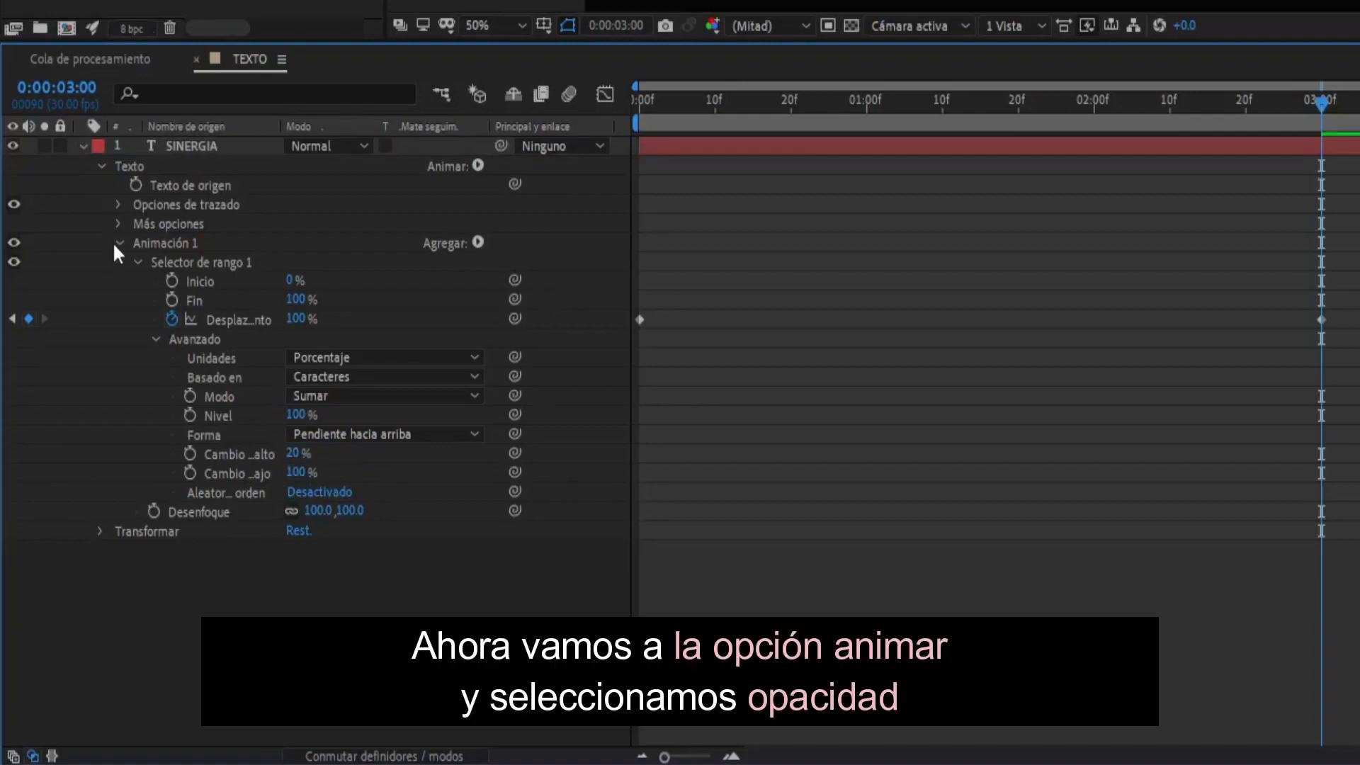
- Add a second animator for Opacidad to the SINERGIA text and set its opacity to 0%
left_click(118, 243)
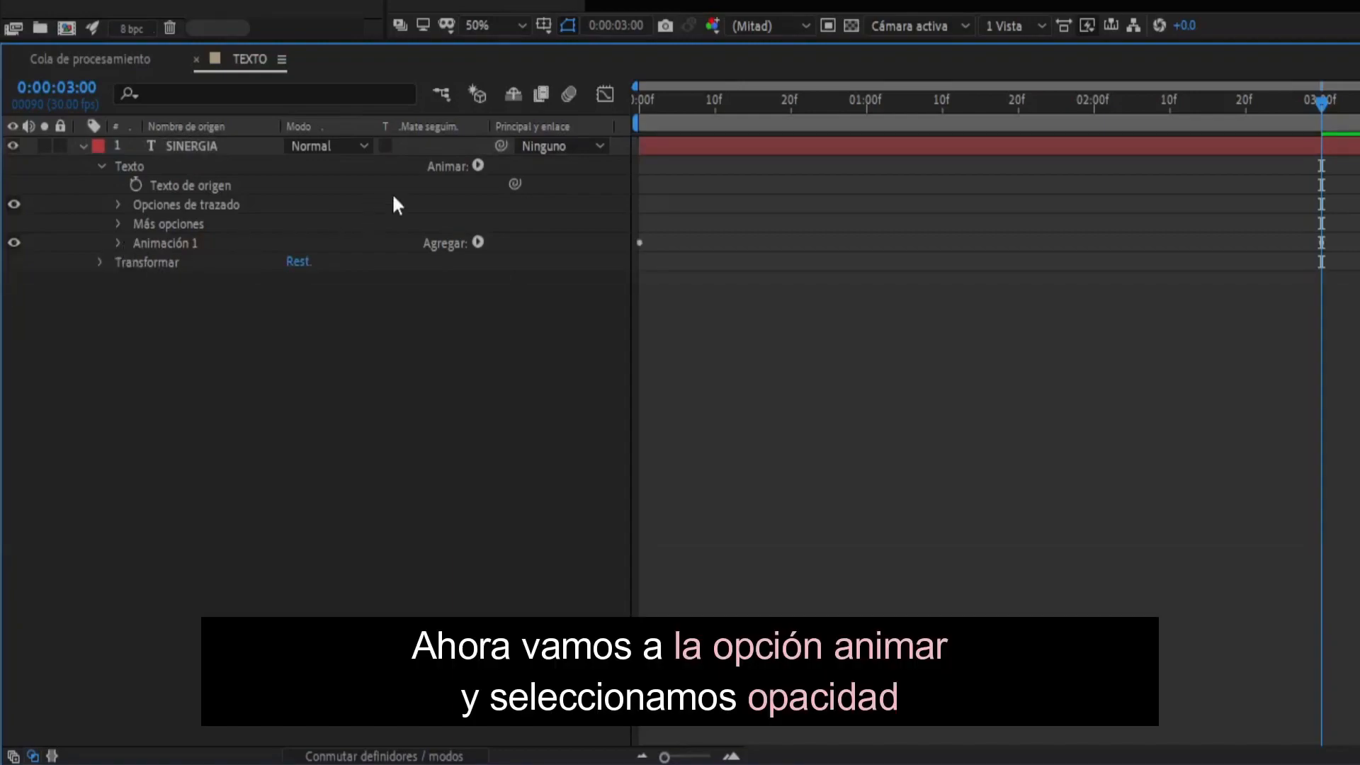
left_click(479, 166)
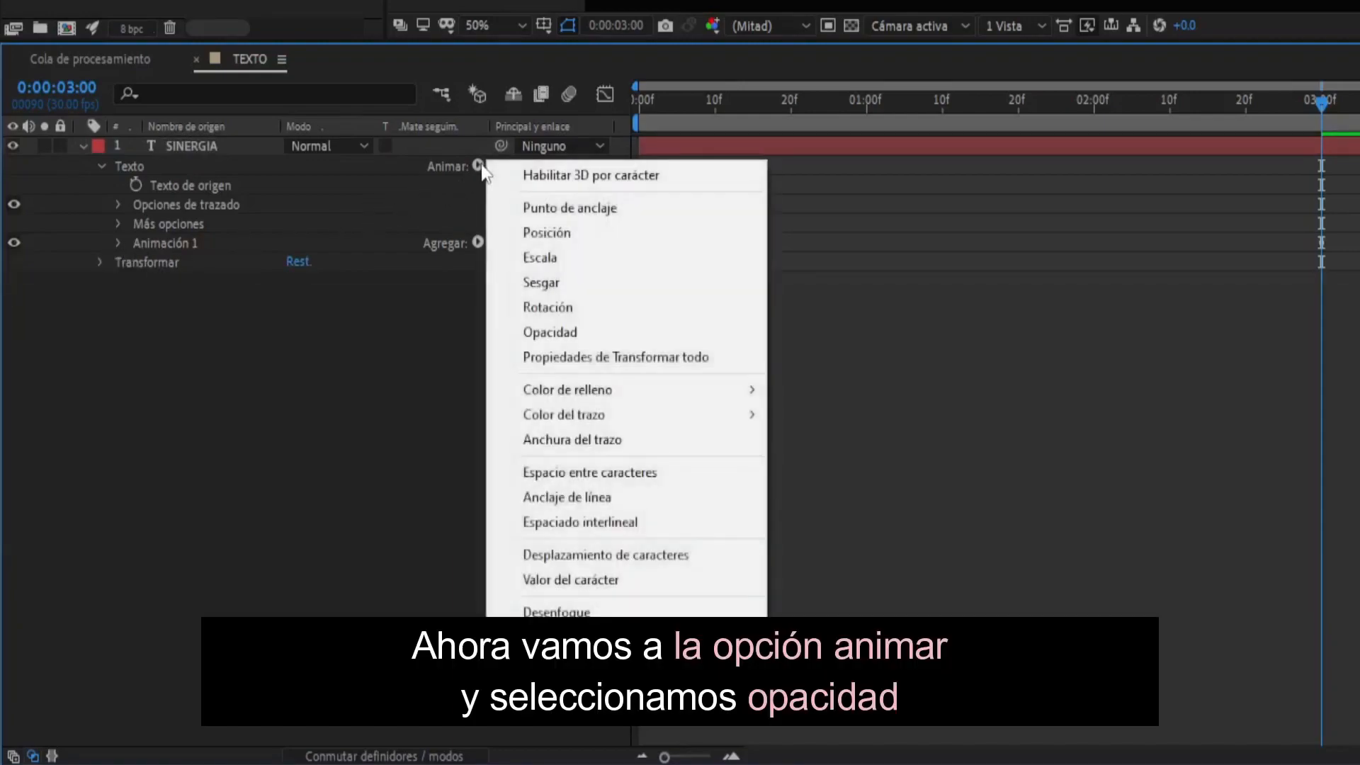
left_click(533, 341)
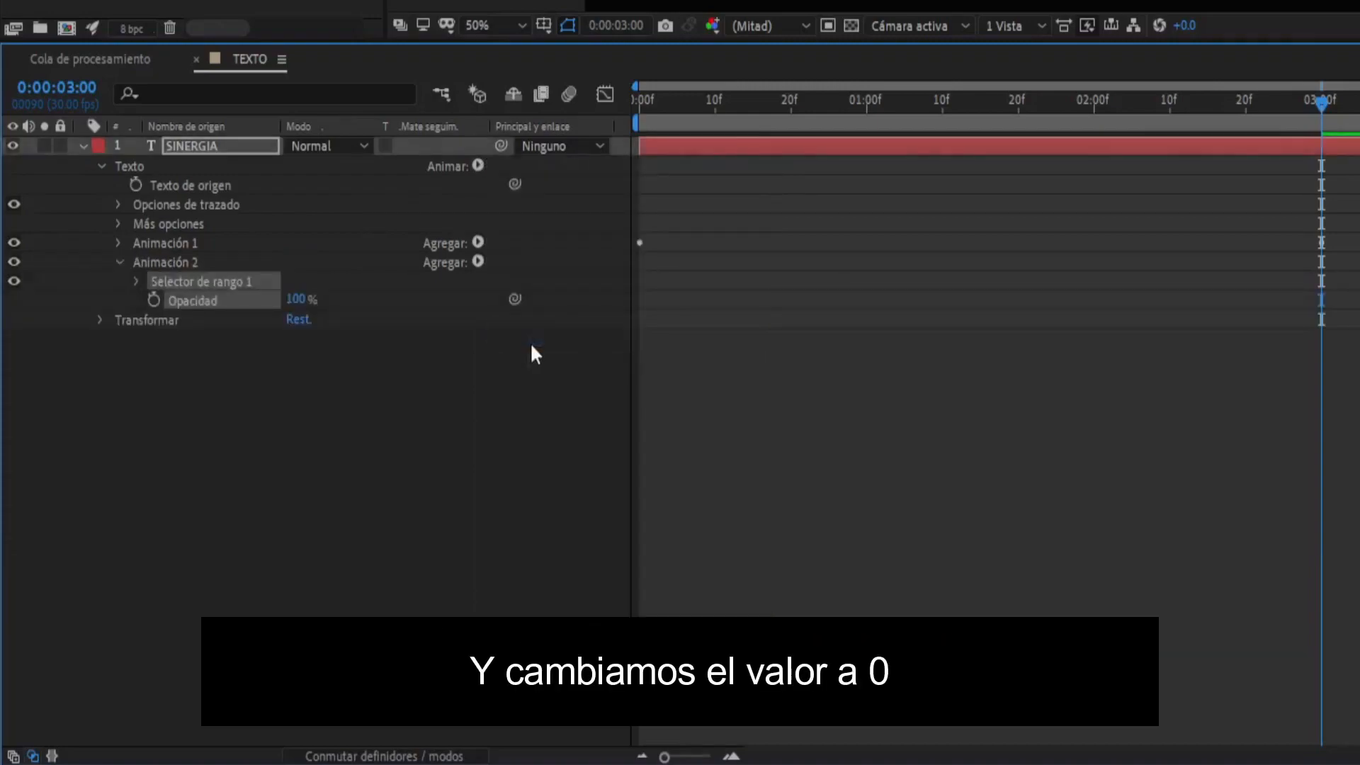
left_click(296, 298)
type("0")
key("Return")
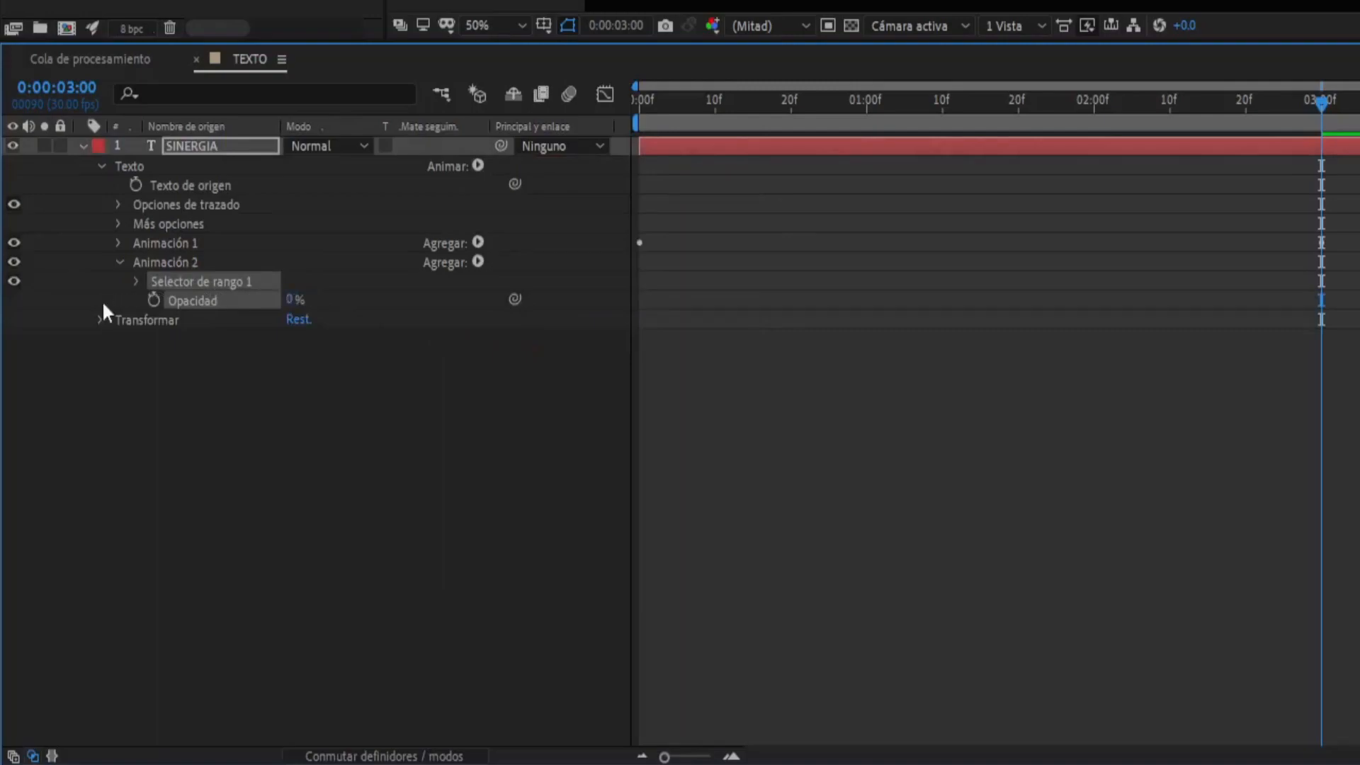
- Enable keyframing for Desplazamiento in Animación 2's range selector at the start of the timeline
left_click(136, 281)
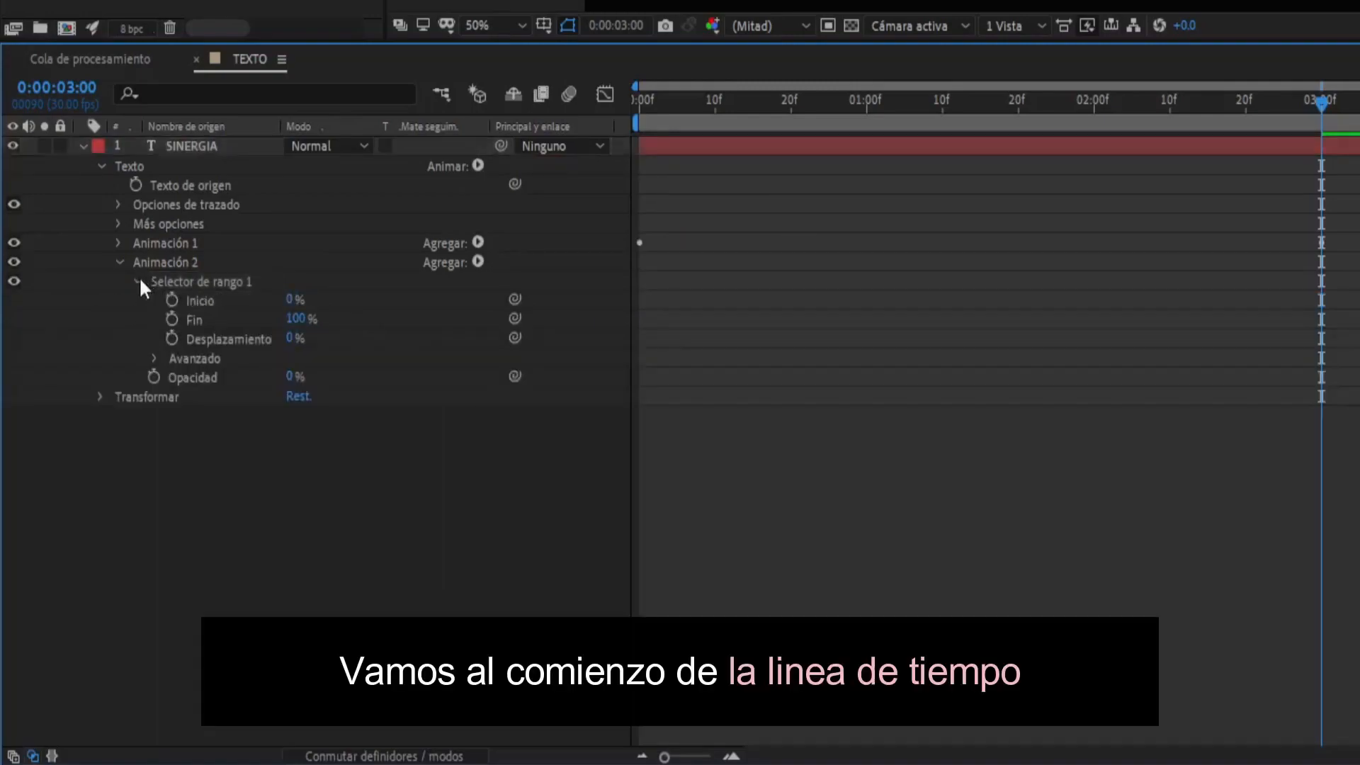
left_click(638, 107)
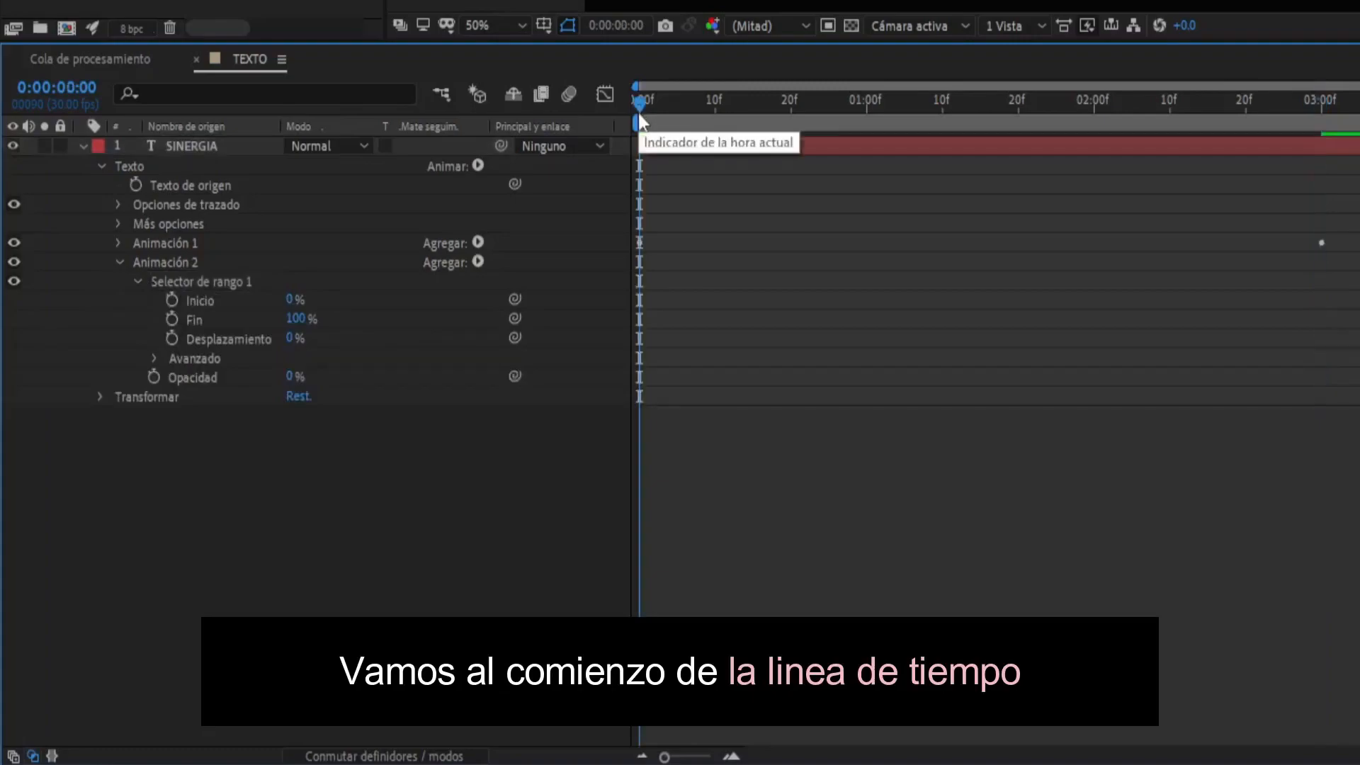
left_click(172, 338)
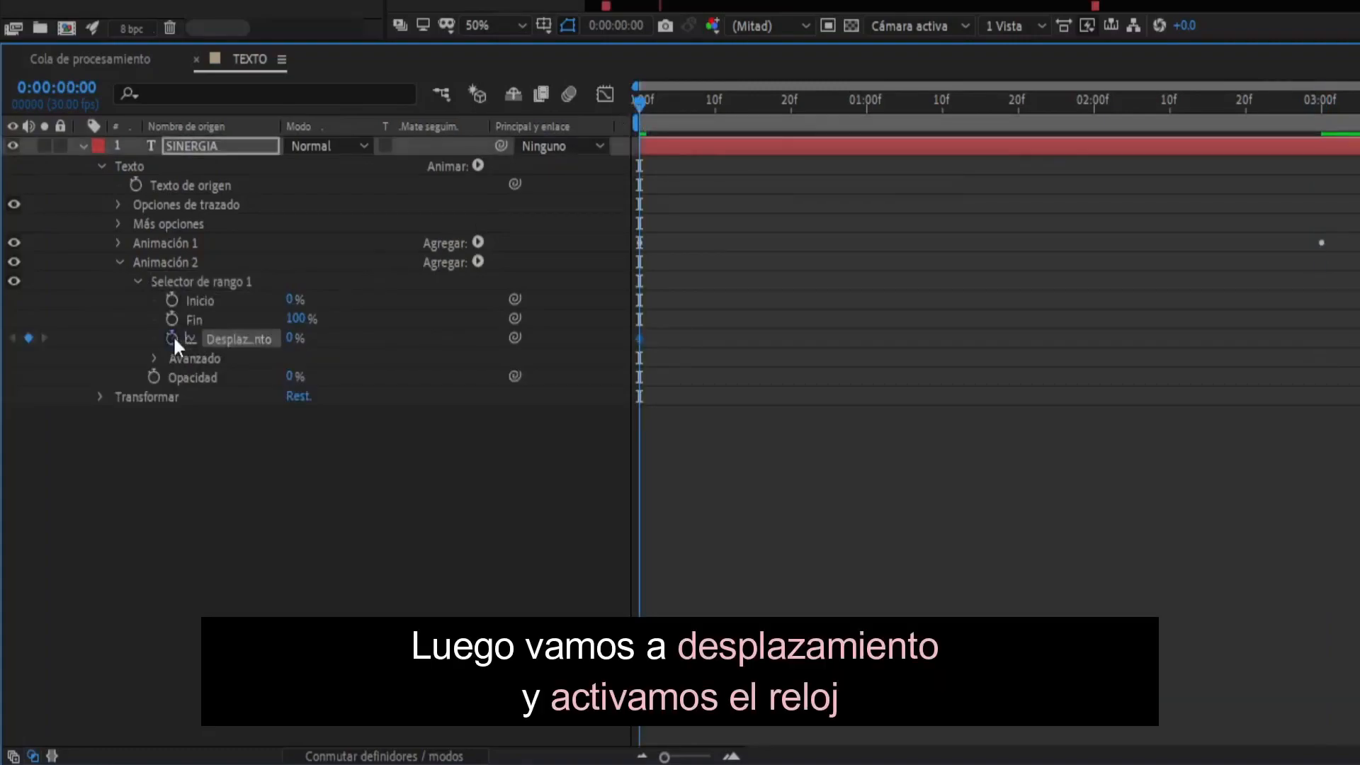
- At 0:00:01:14, set the Desplazamiento of Animación 2's range selector to 100%
left_click(975, 110)
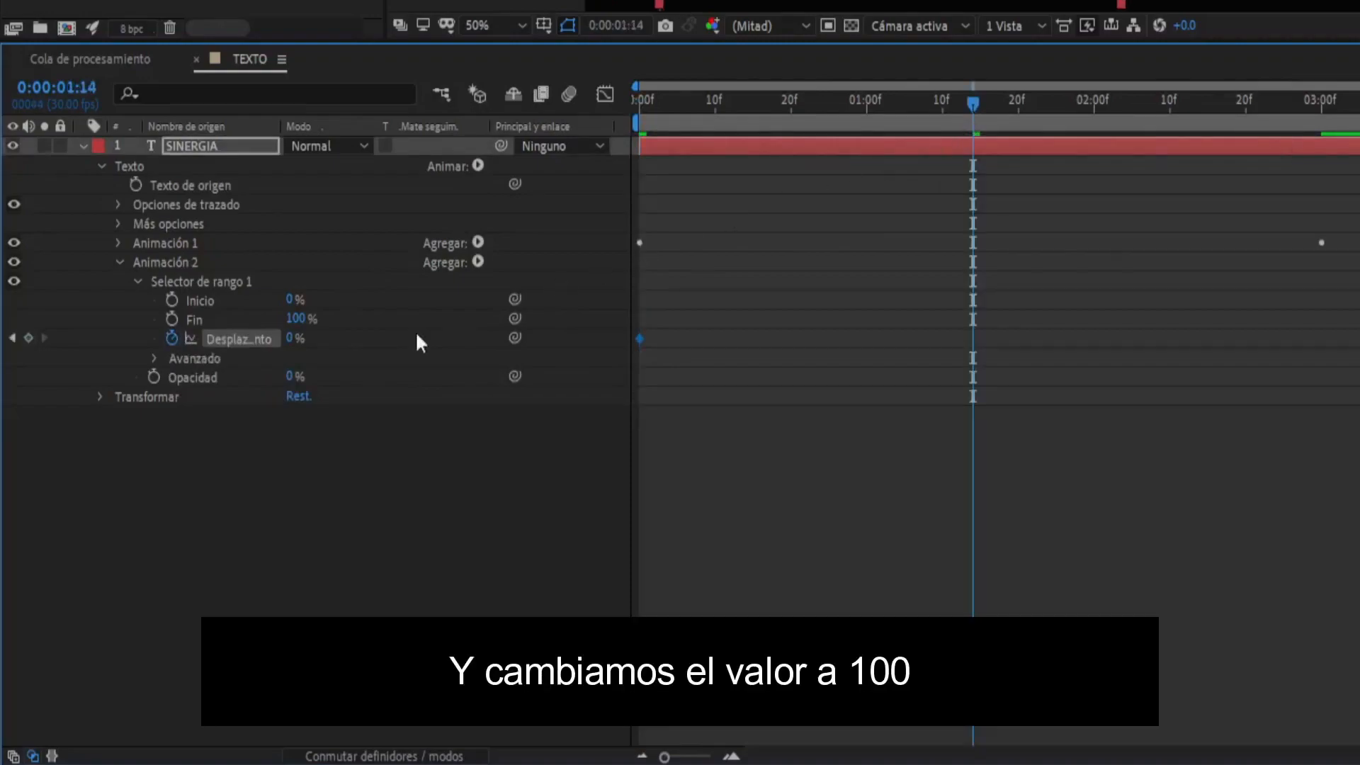
left_click(292, 339)
type("100")
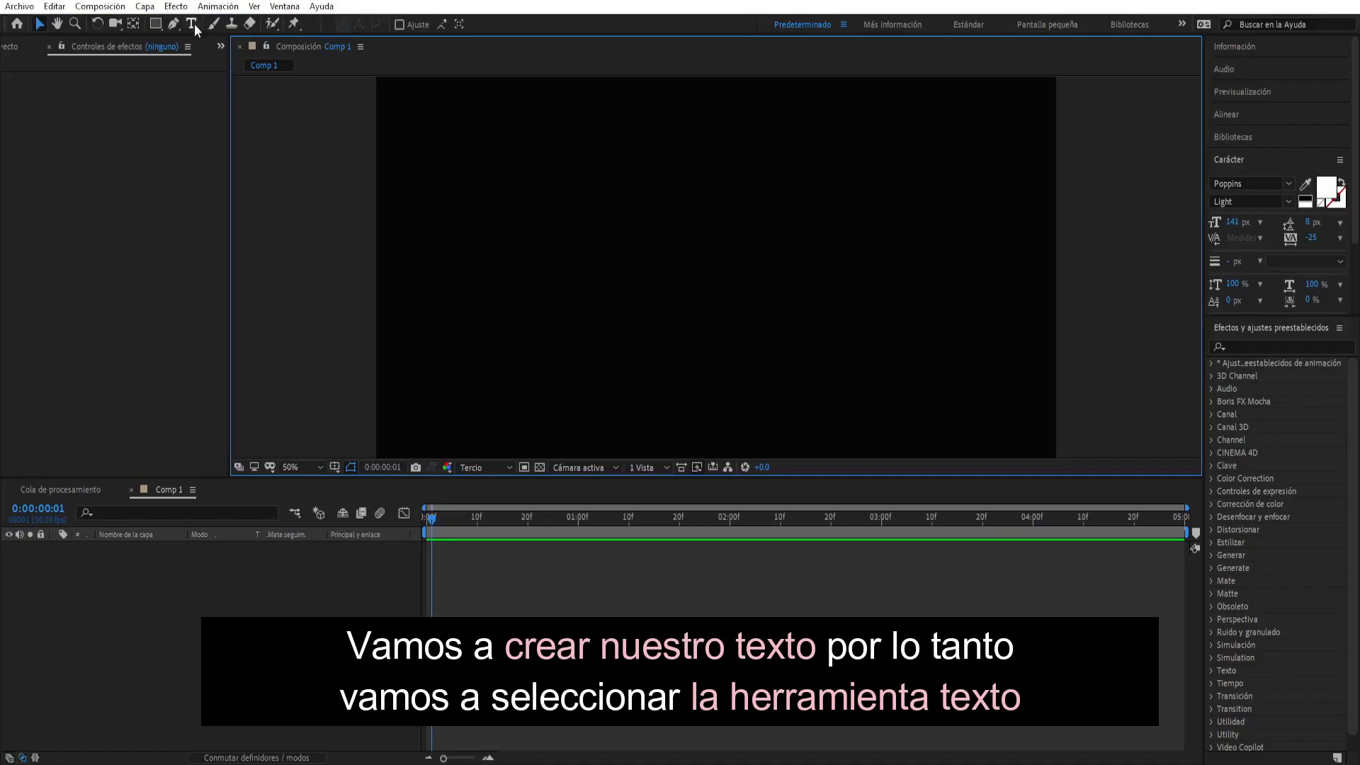
- Add a text layer reading "CREAR TEXTOS CIRCULAR EN AFTER EFFECTS" in the Comp 1 composition
left_click(193, 26)
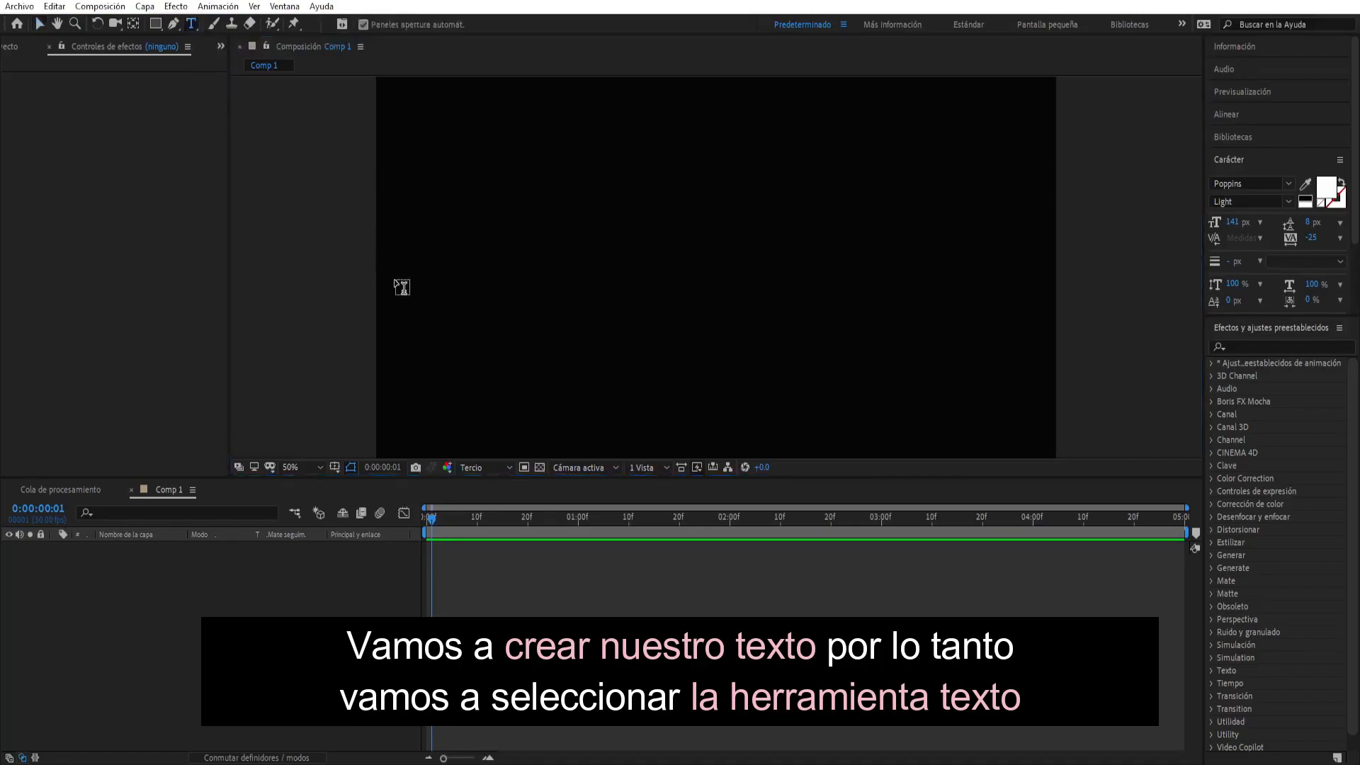
left_click(414, 281)
type("CREAR TEXTOS CIRCULAR EN AFTER EFFECTS")
key("Escape")
key("v")
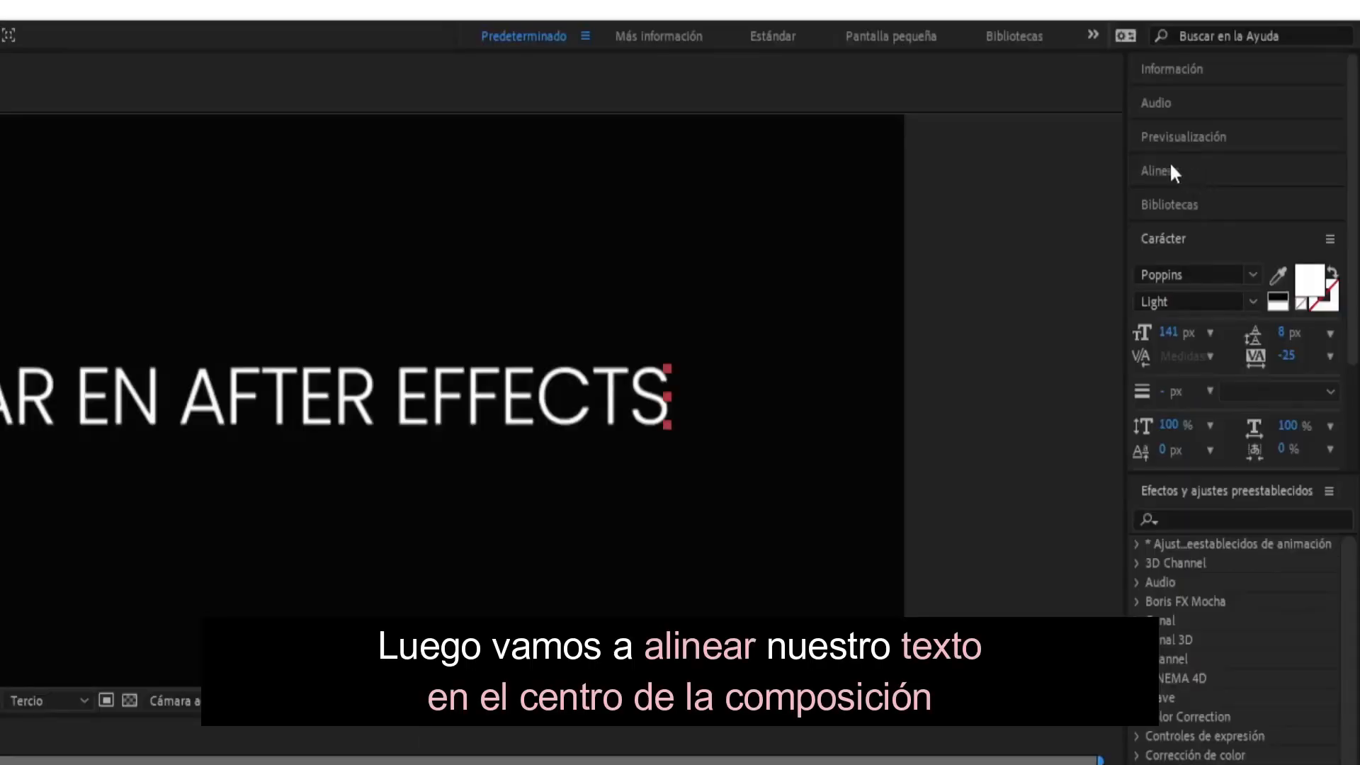
- Center the "CREAR TEXTOS CIRCULAR EN AFTER EFFECTS" layer horizontally in the composition
left_click(1231, 113)
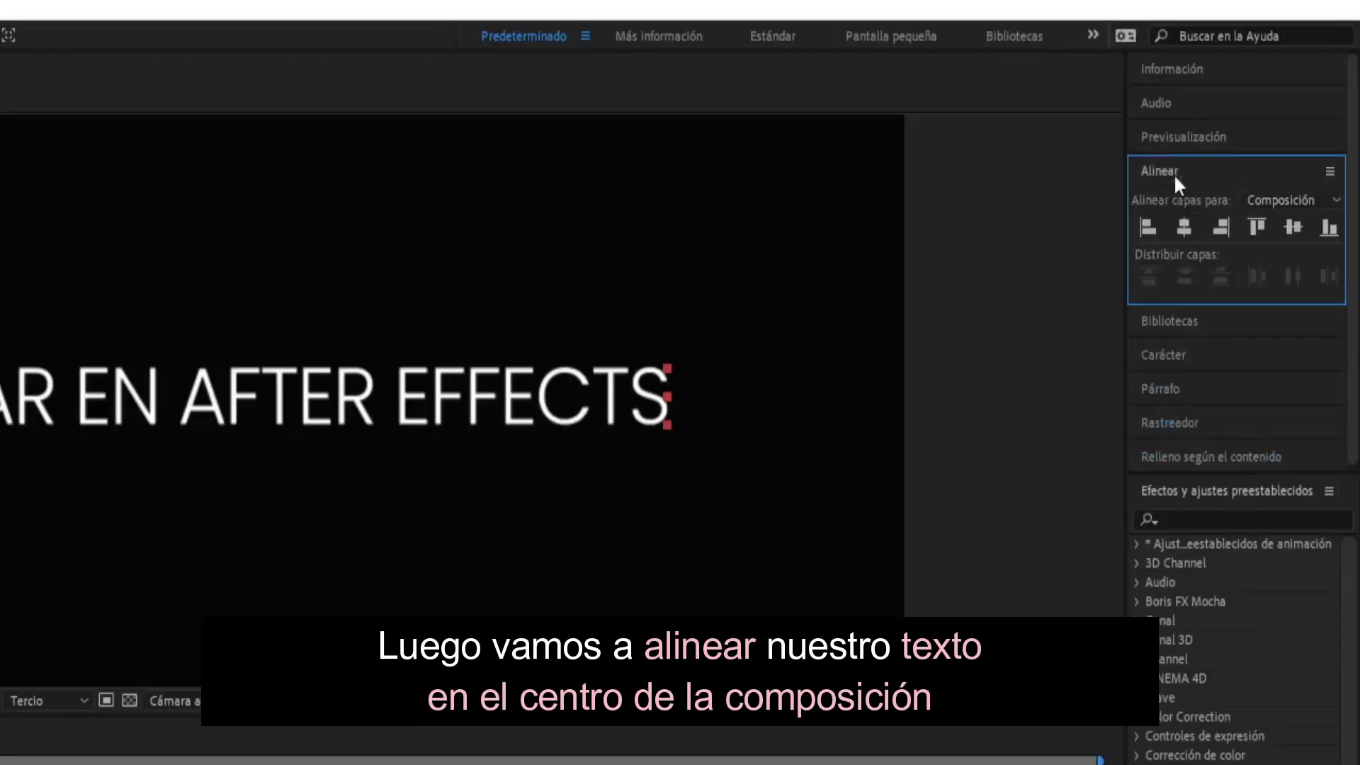
left_click(1185, 226)
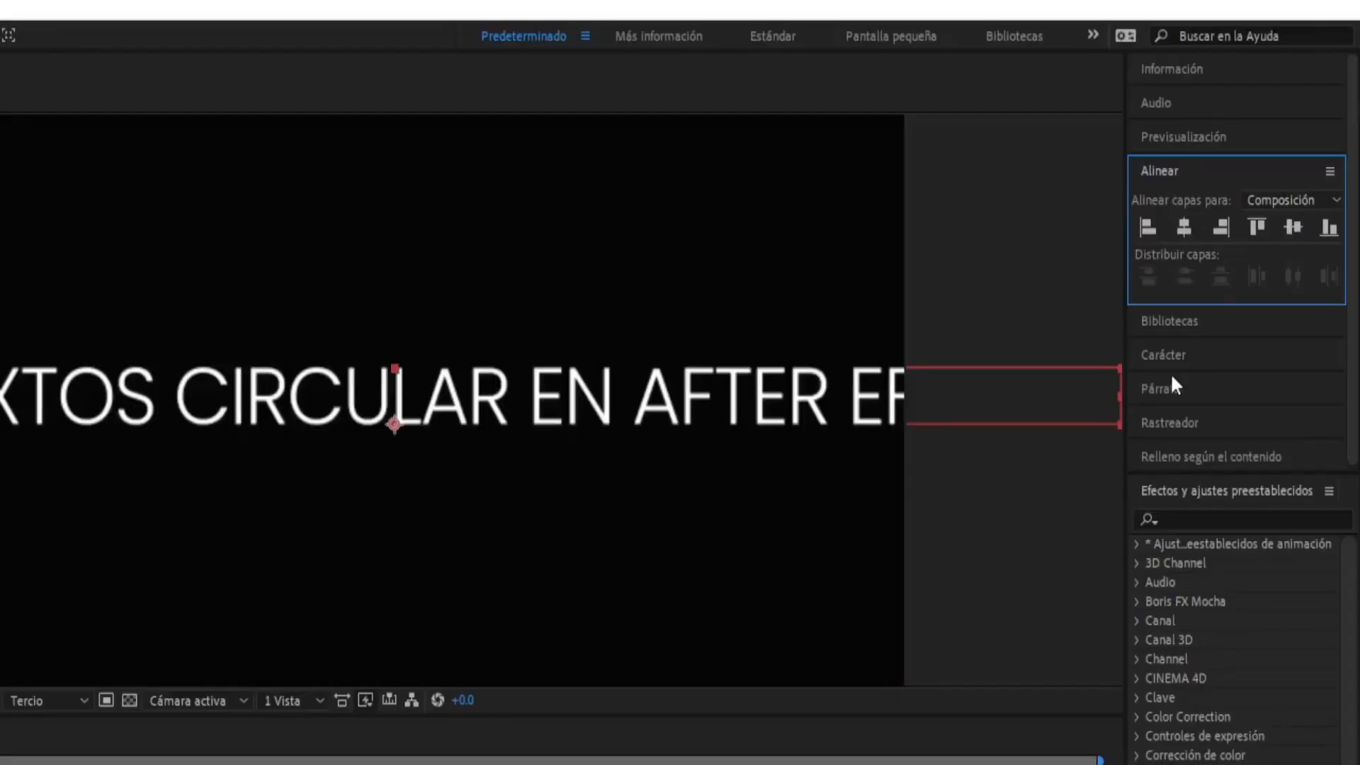
- Set the font size of the "CREAR TEXTOS CIRCULAR EN AFTER EFFECTS" text to 99 px
left_click(1233, 237)
left_click_drag(1235, 222, 1228, 220)
left_click_drag(1165, 331, 1118, 328)
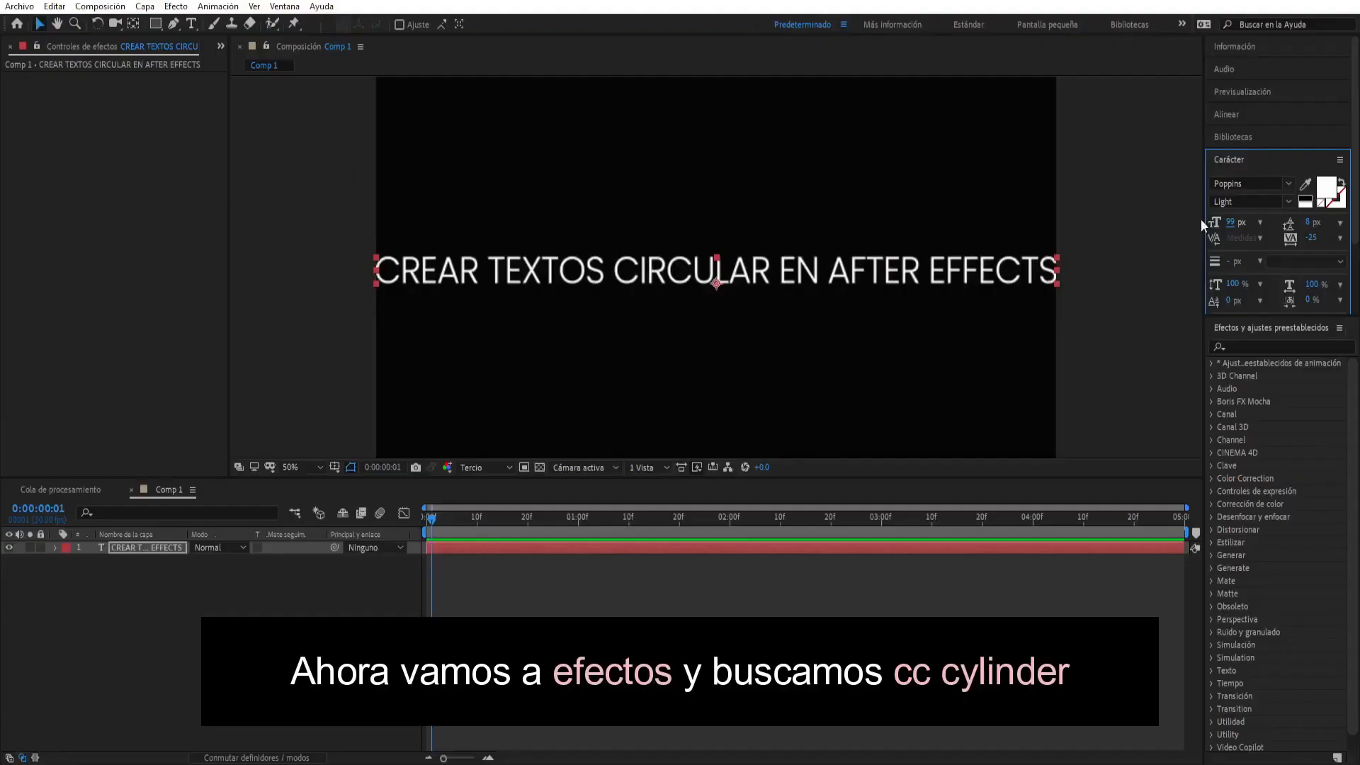
- Find the CC Cylinder effect and apply it to the "CREAR TEXTOS CIRCULAR EN AFTER EFFECTS" layer
left_click(1240, 346)
type("cyl")
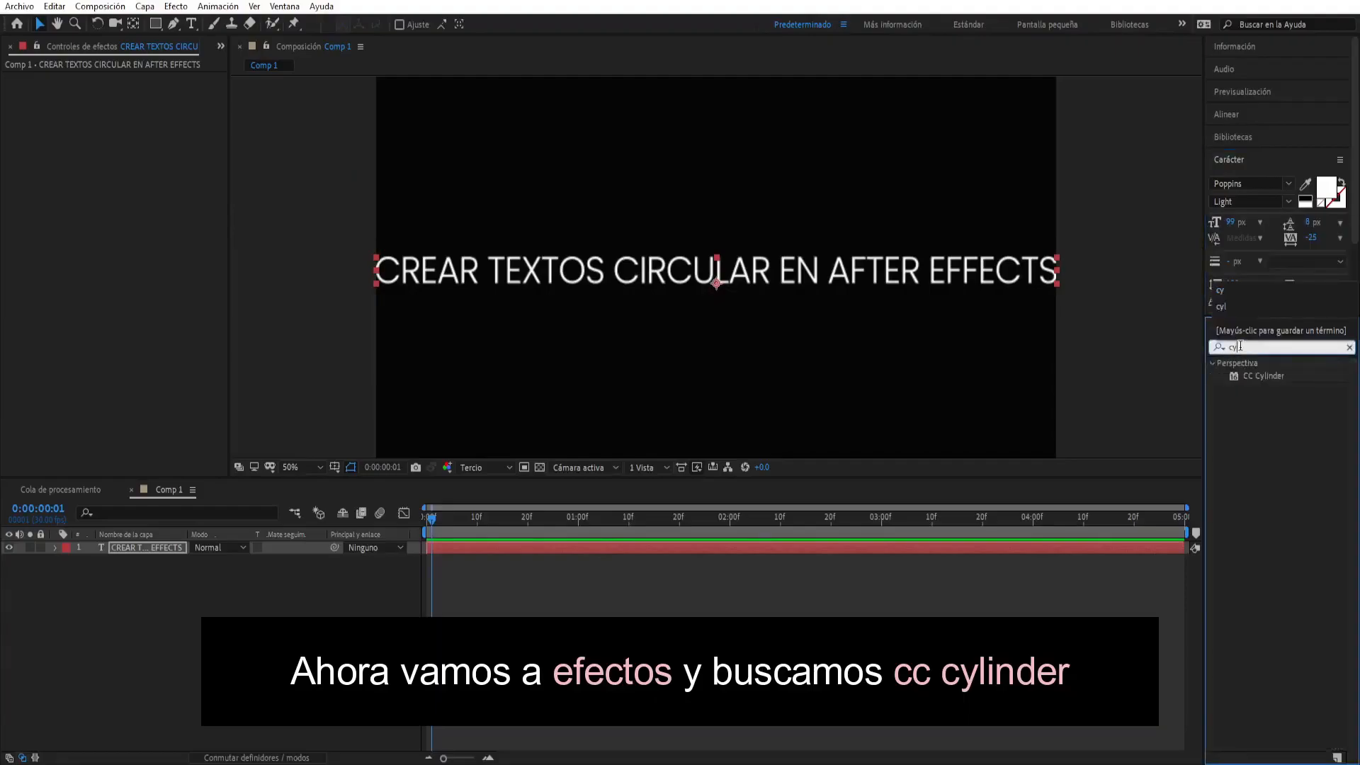
left_click_drag(1255, 374, 149, 546)
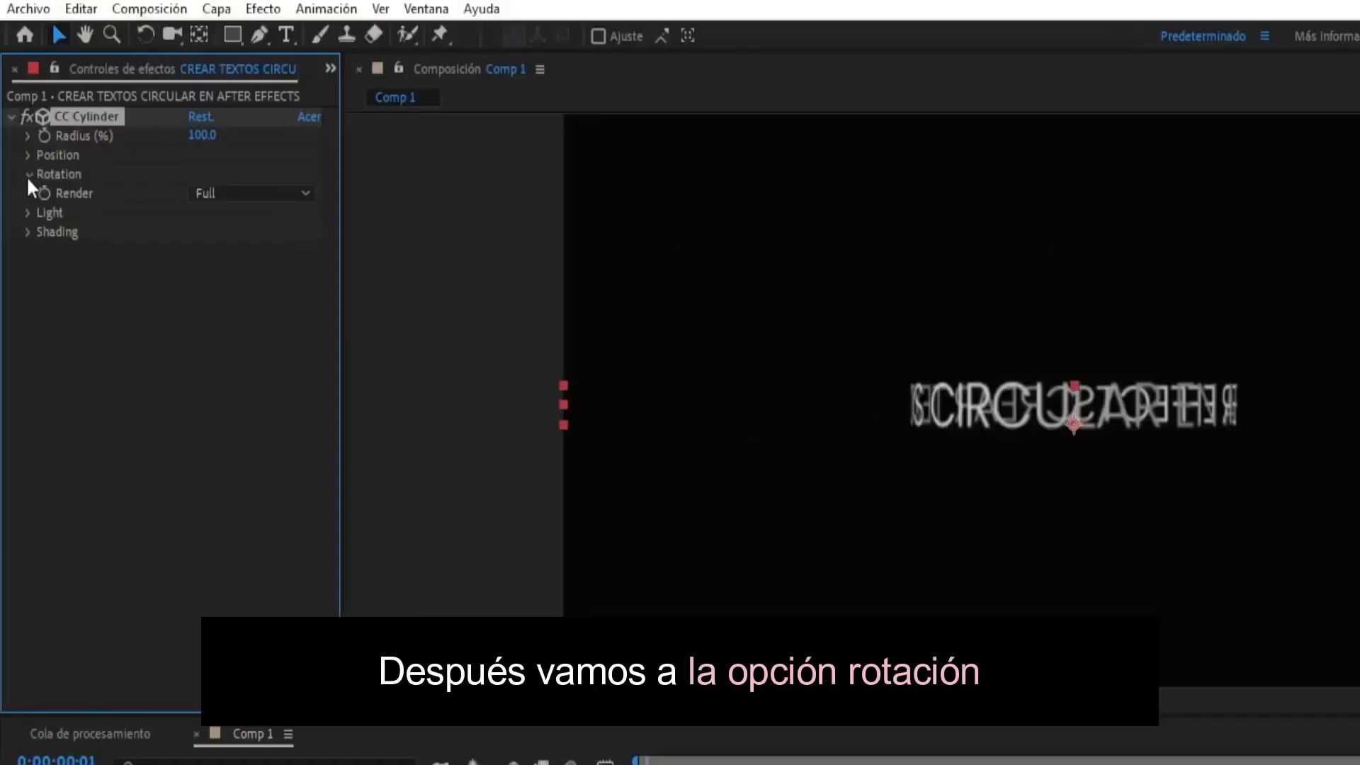
- Configure CC Cylinder with Rotation X 11°, Position Y -40, Position Z -1110 and Render set to Outside
left_click(18, 116)
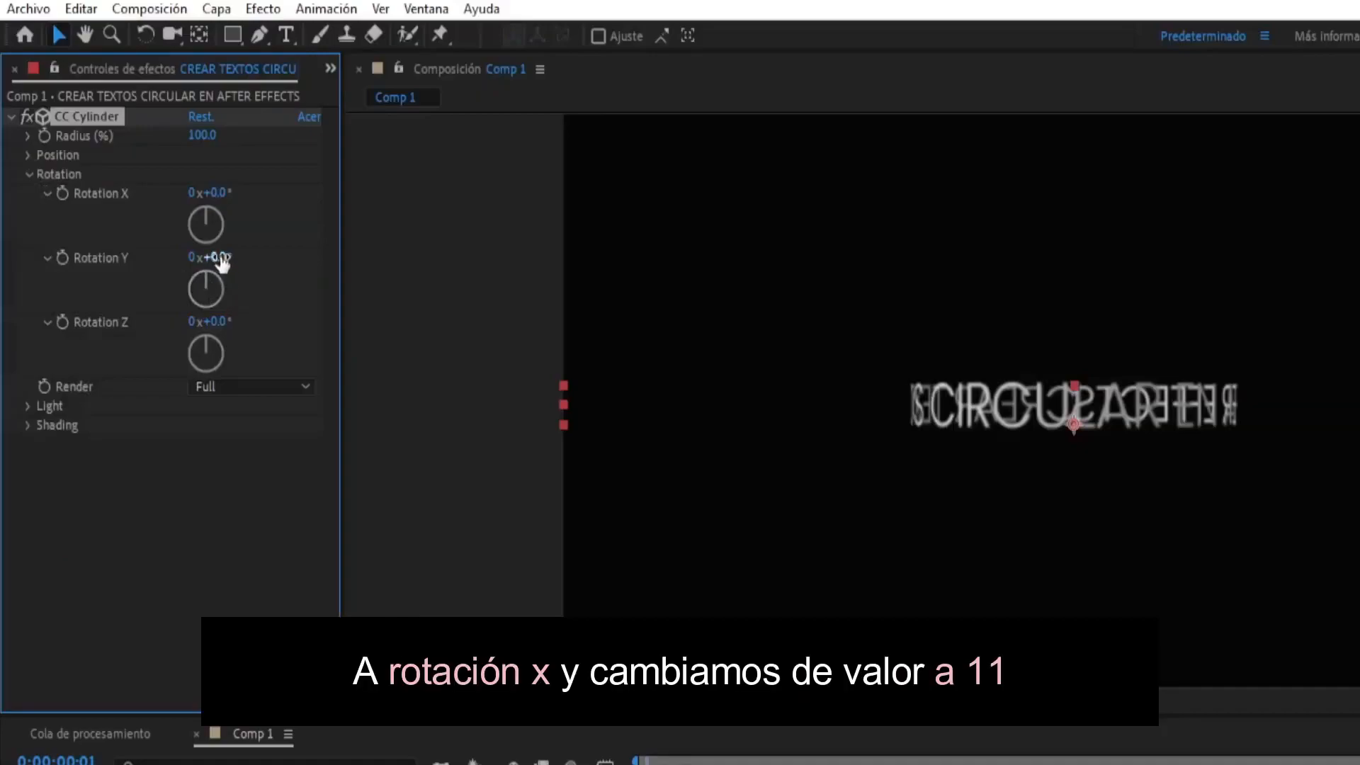
left_click_drag(225, 193, 233, 199)
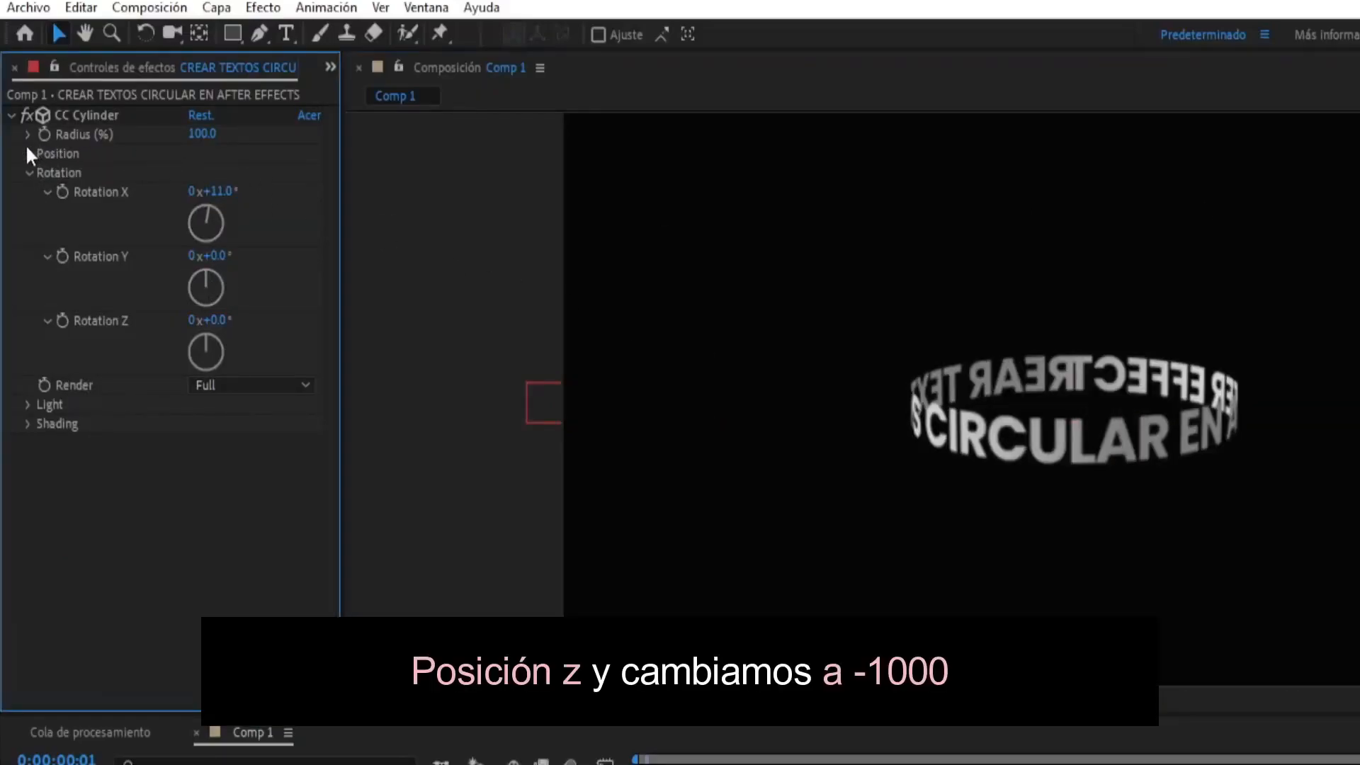
left_click(27, 154)
left_click_drag(205, 210, 98, 215)
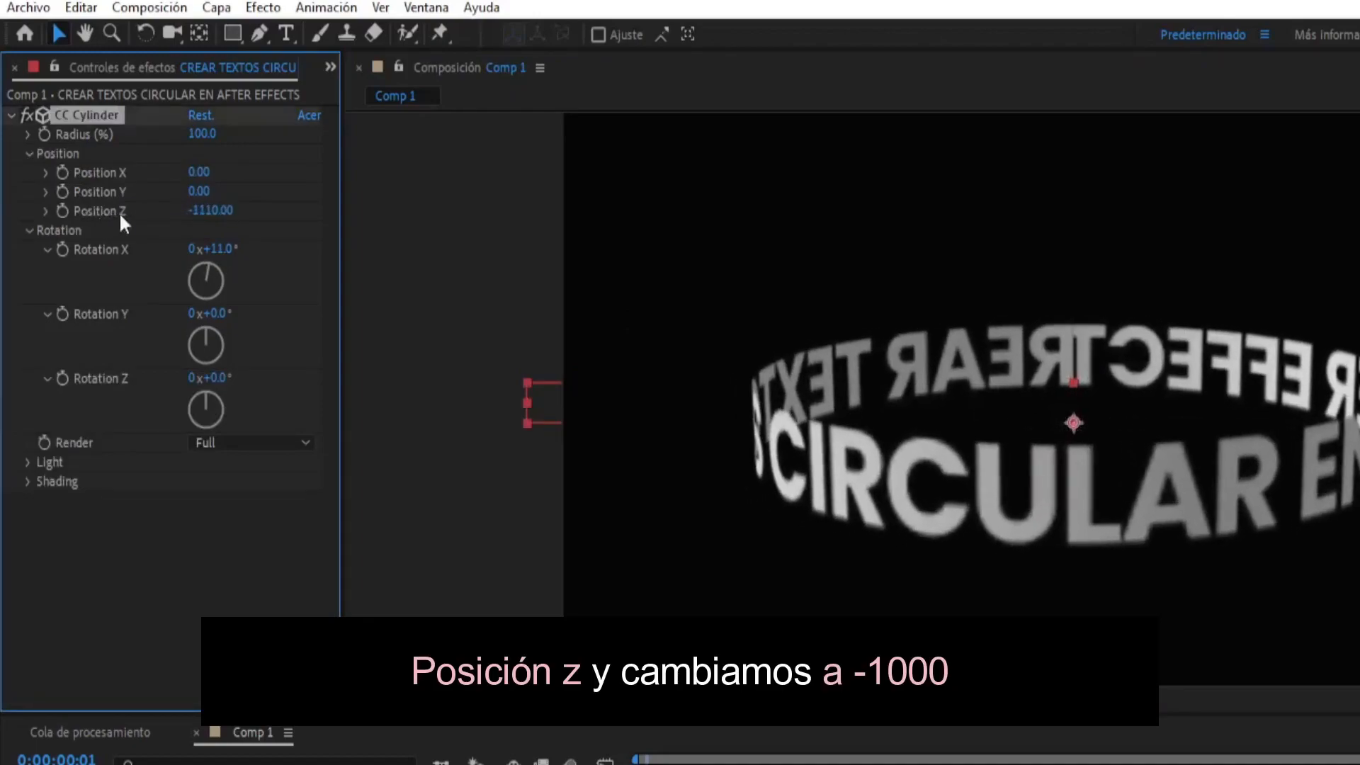
scroll(616, 342, "down", 2)
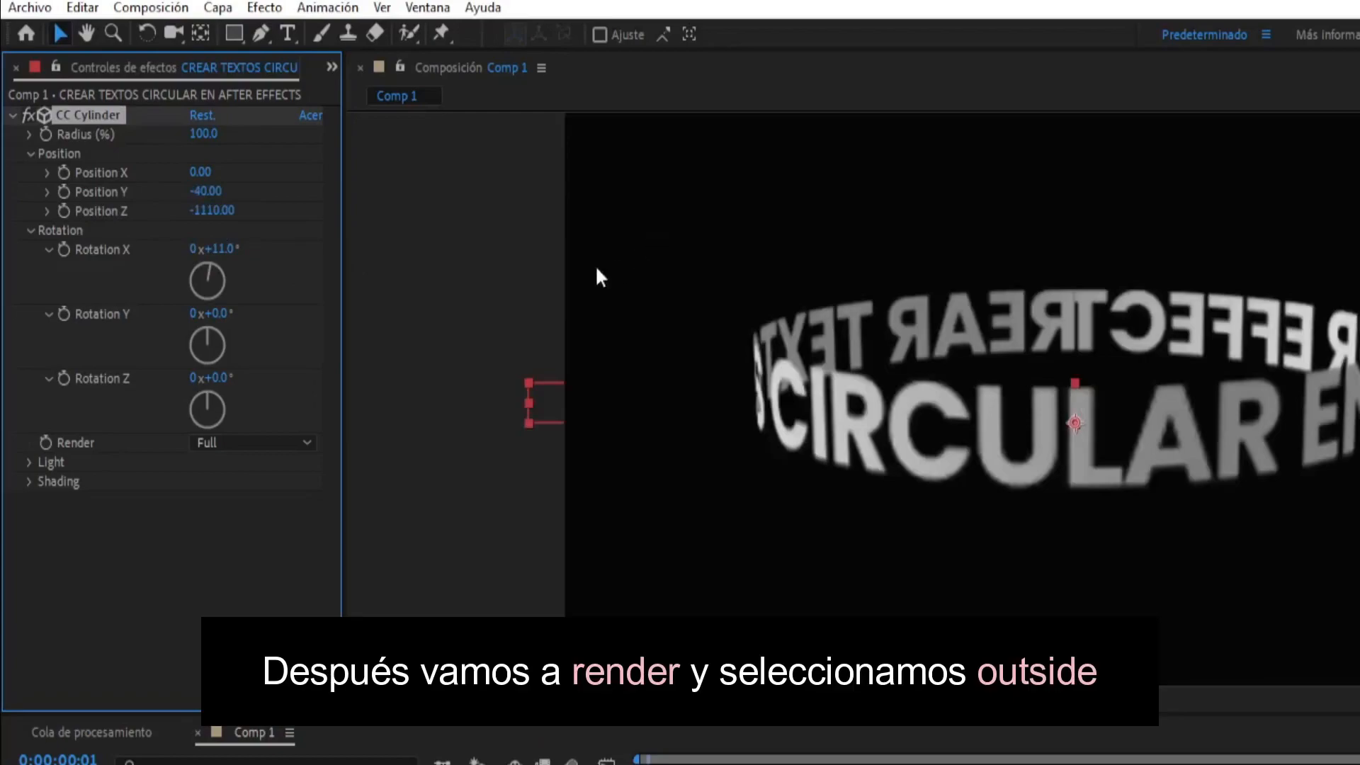
left_click(266, 444)
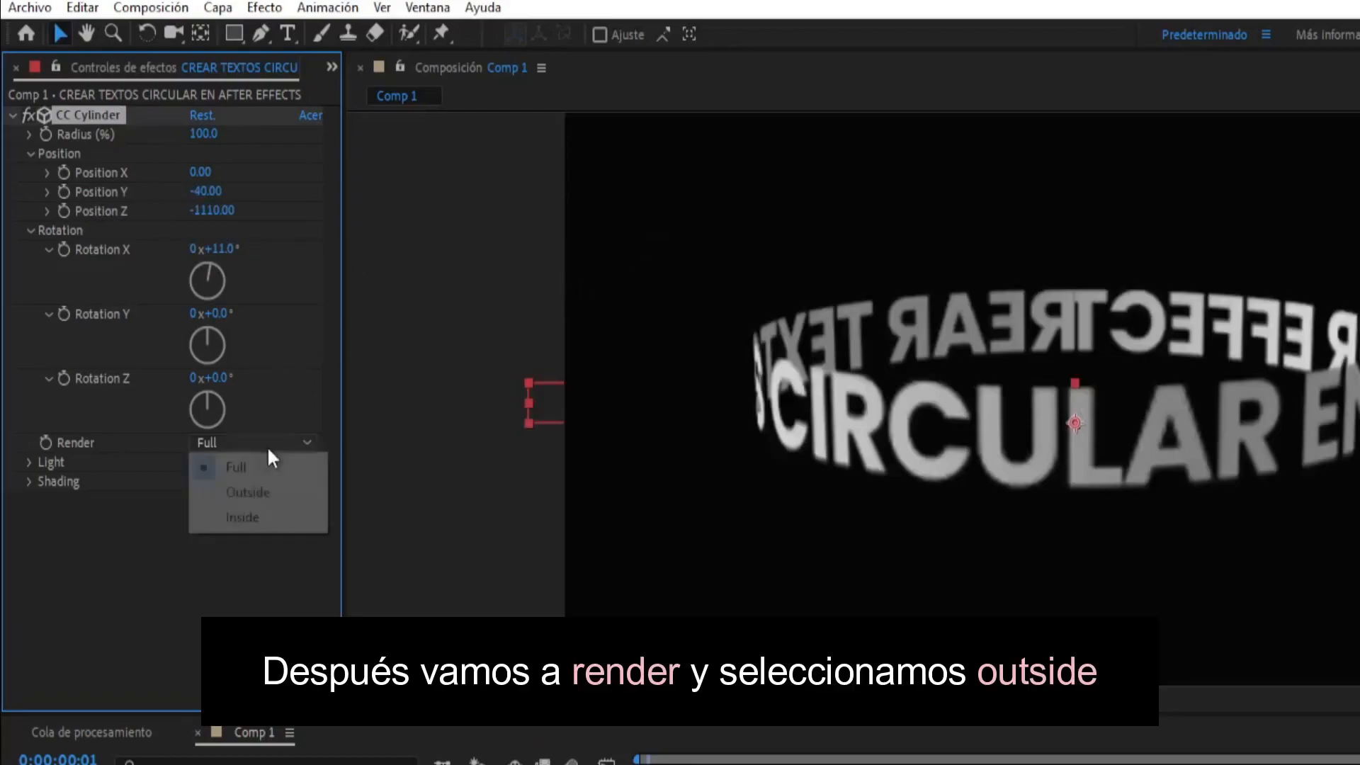
left_click(257, 495)
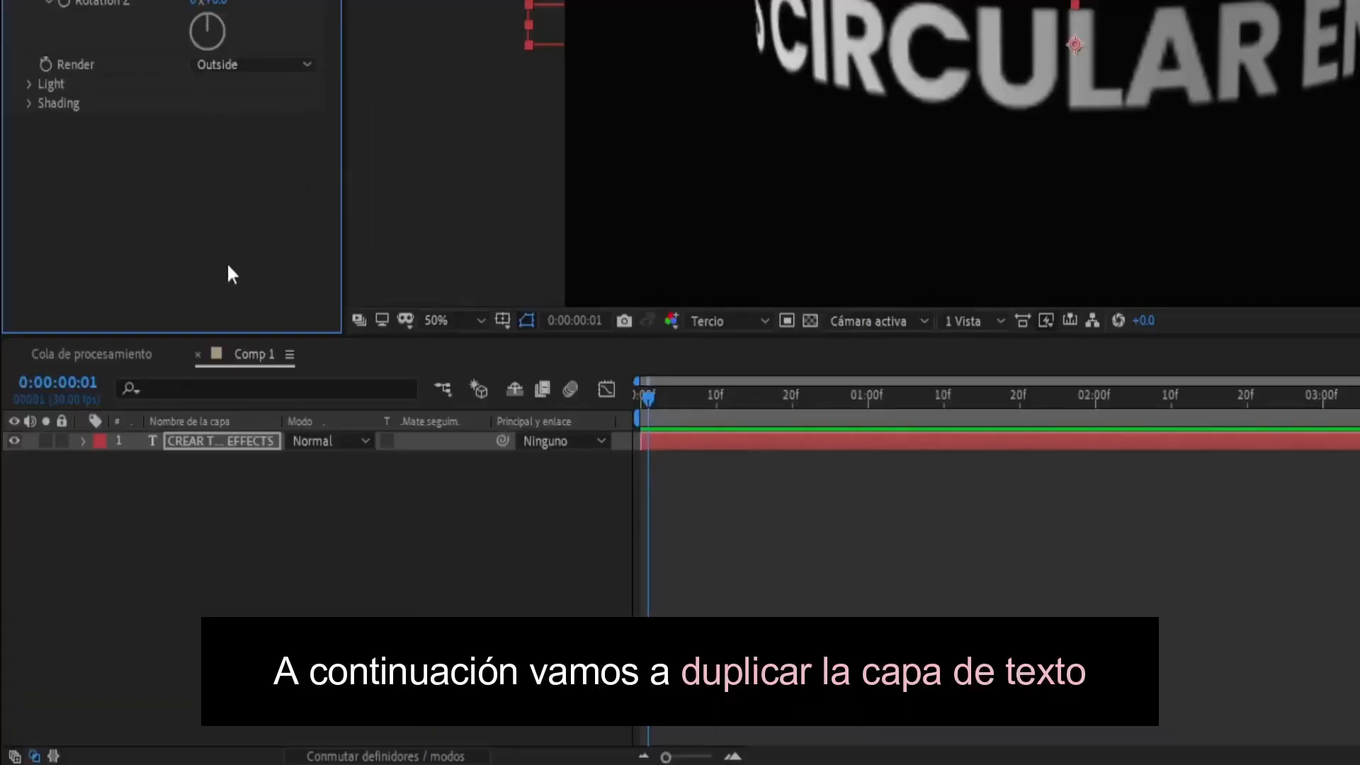
- Duplicate the text layer and swap the copy's white fill for a white stroke
left_click(210, 440)
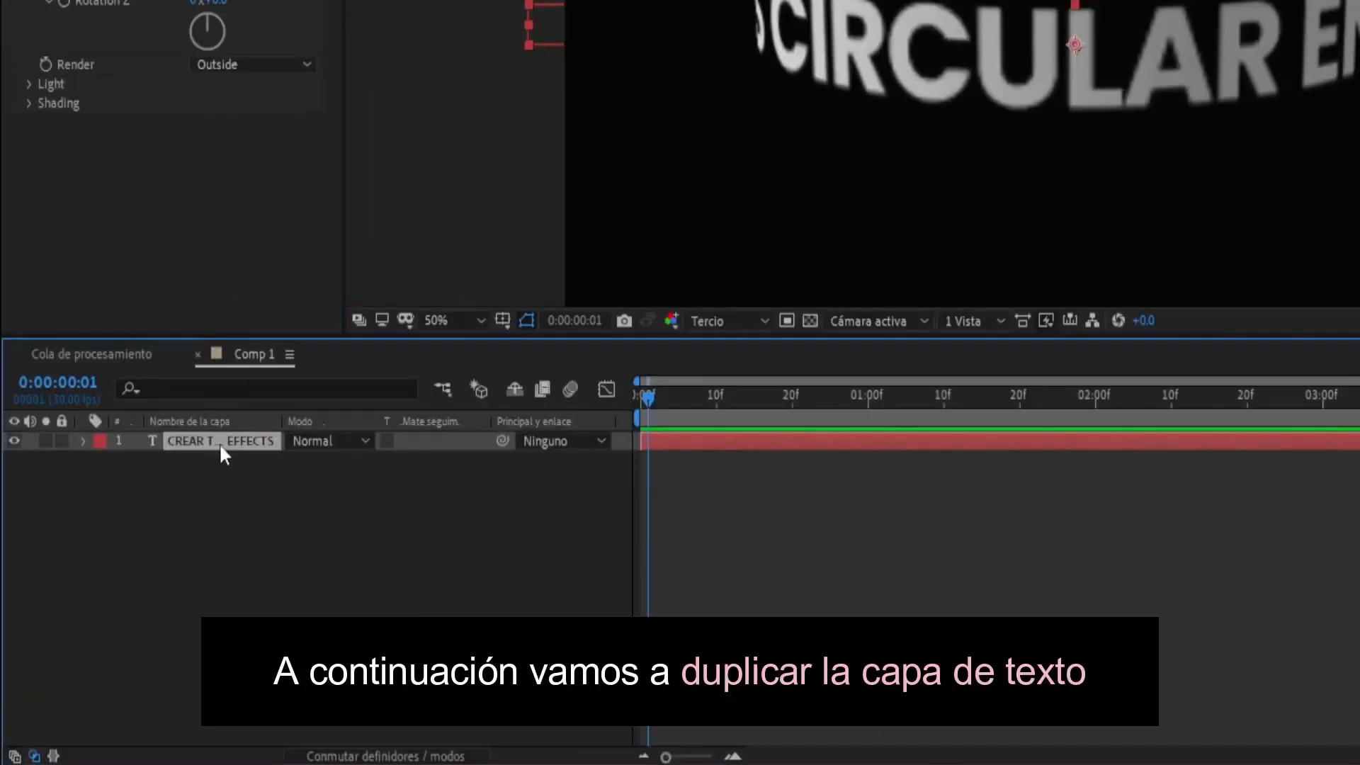
key("ctrl+d")
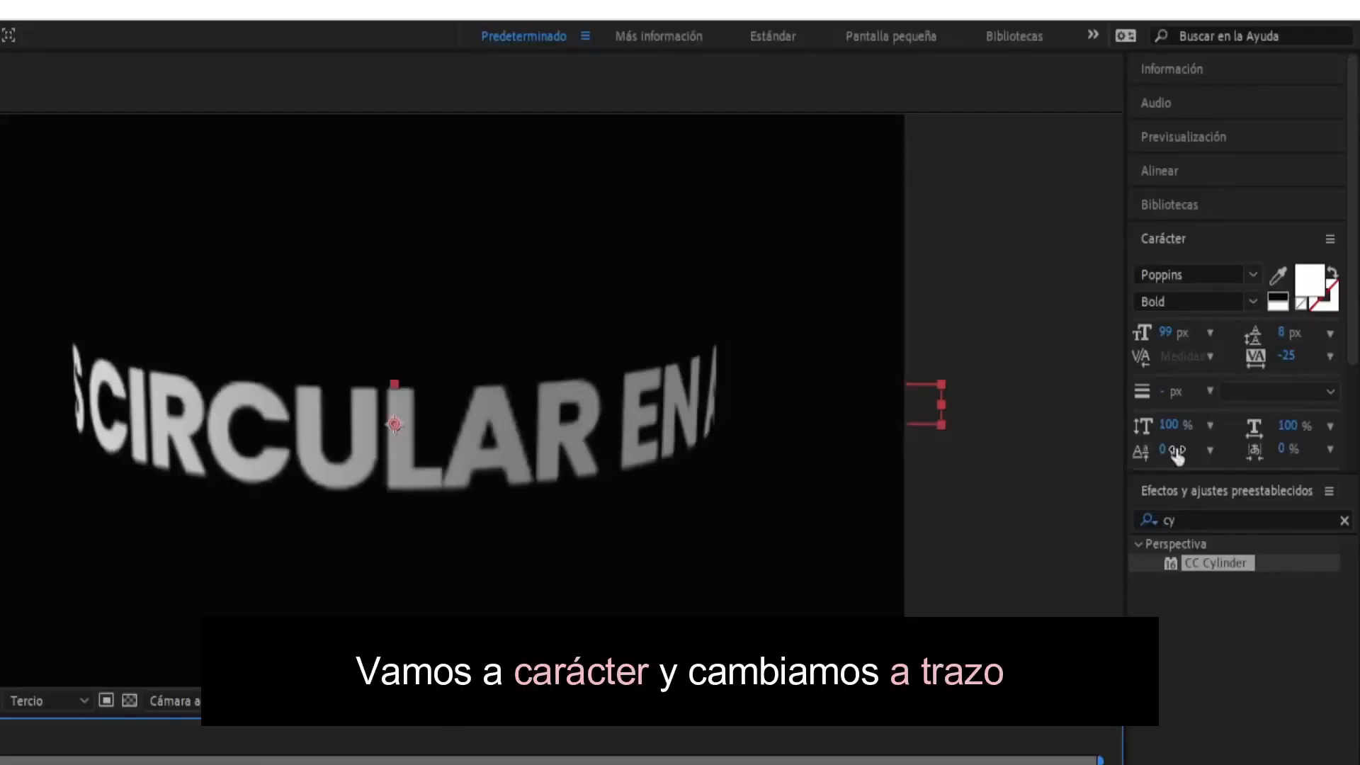
left_click(1333, 275)
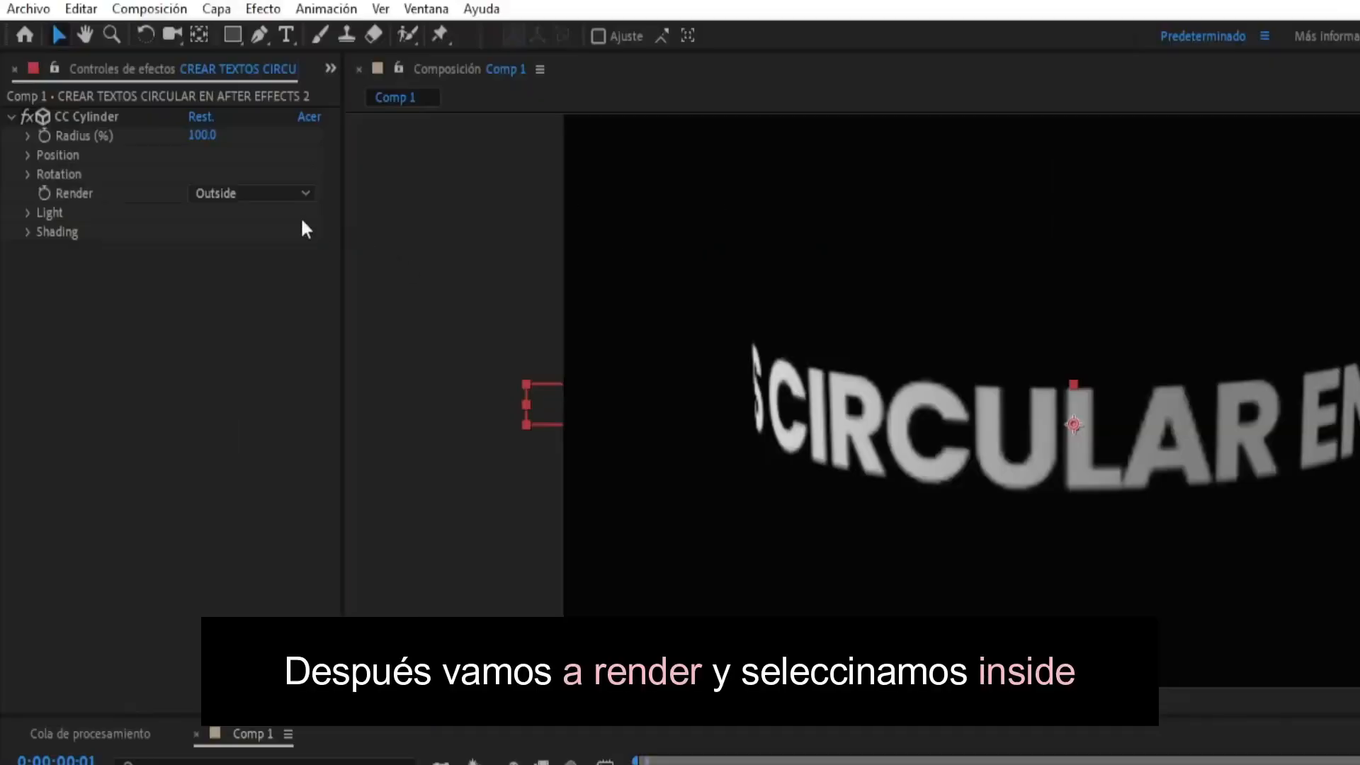
- Set CC Cylinder's Render option to Inside on the duplicated text layer
left_click(240, 192)
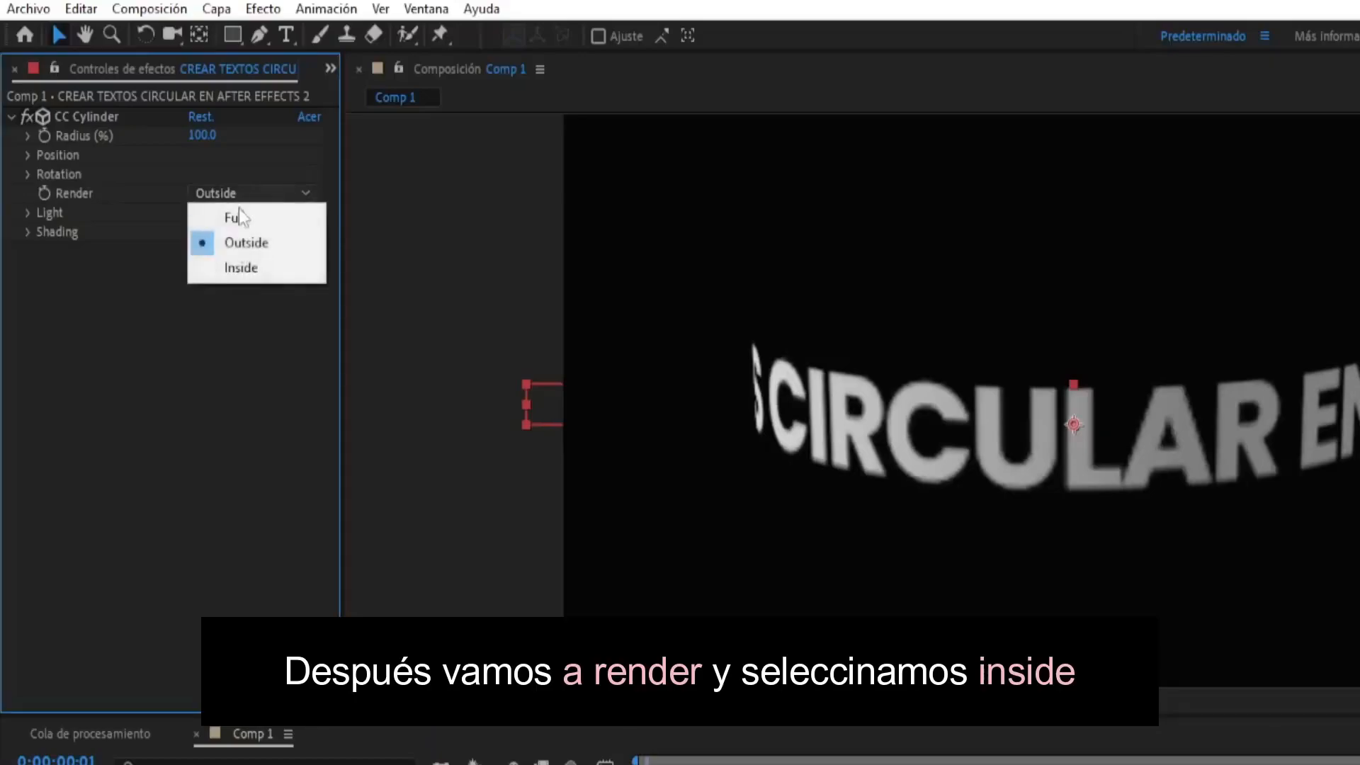
left_click(227, 273)
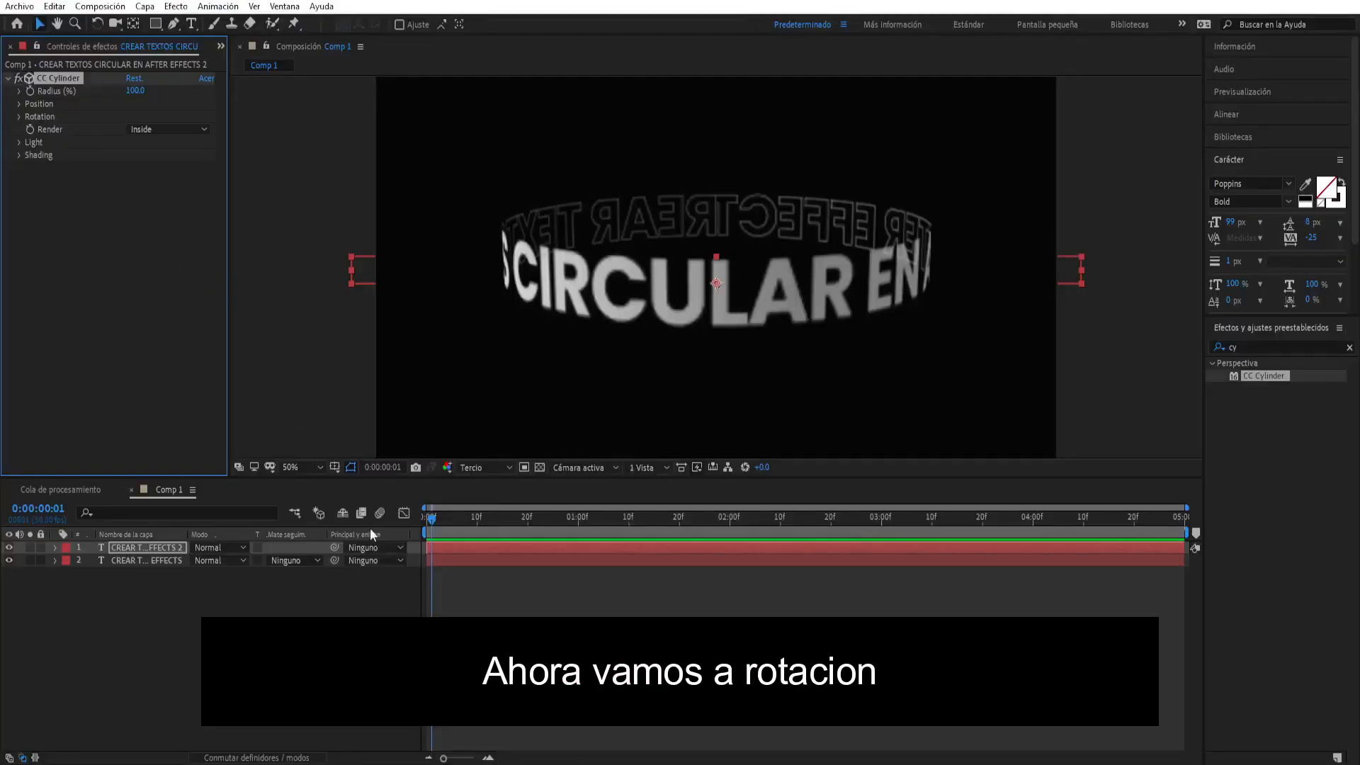
- At 0:00:00:00, enable keyframing for CC Cylinder's Rotation Y on both text layers
left_click_drag(432, 520, 415, 519)
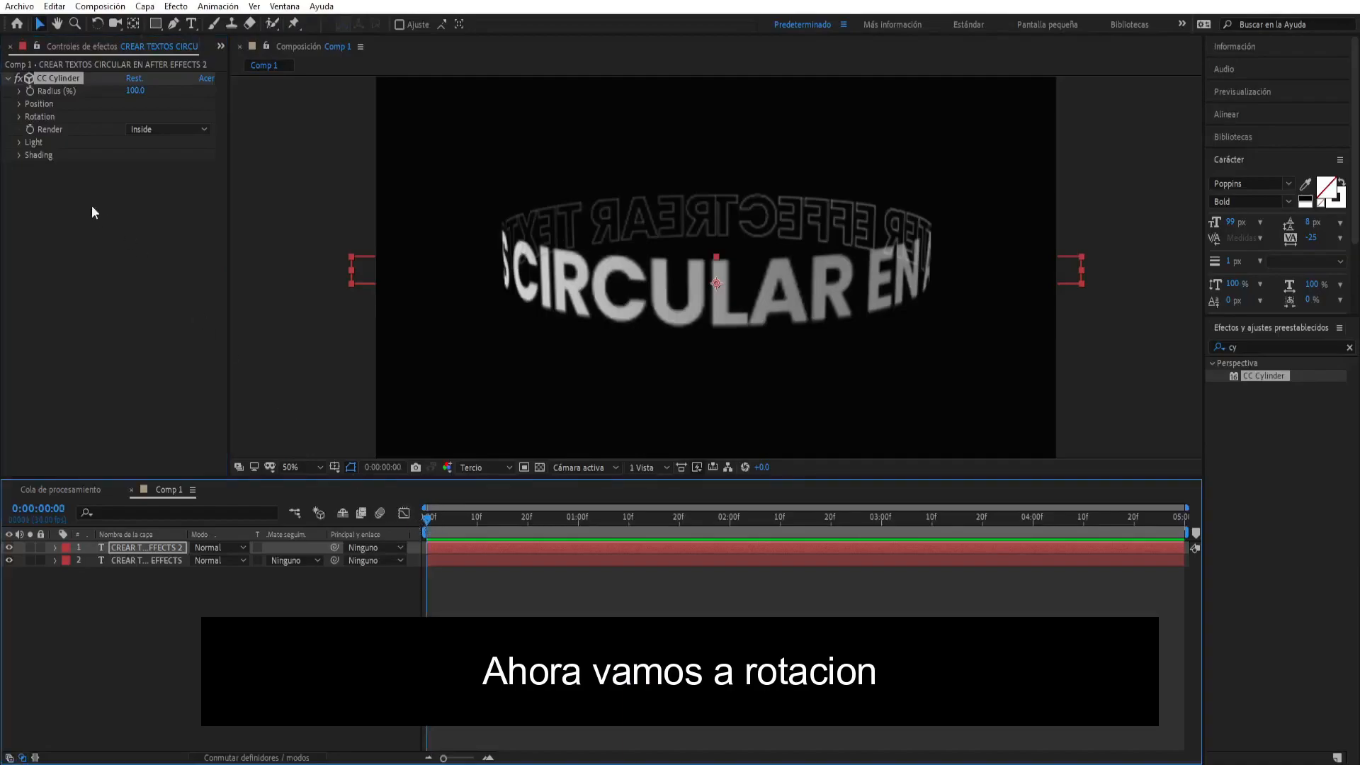
left_click(20, 117)
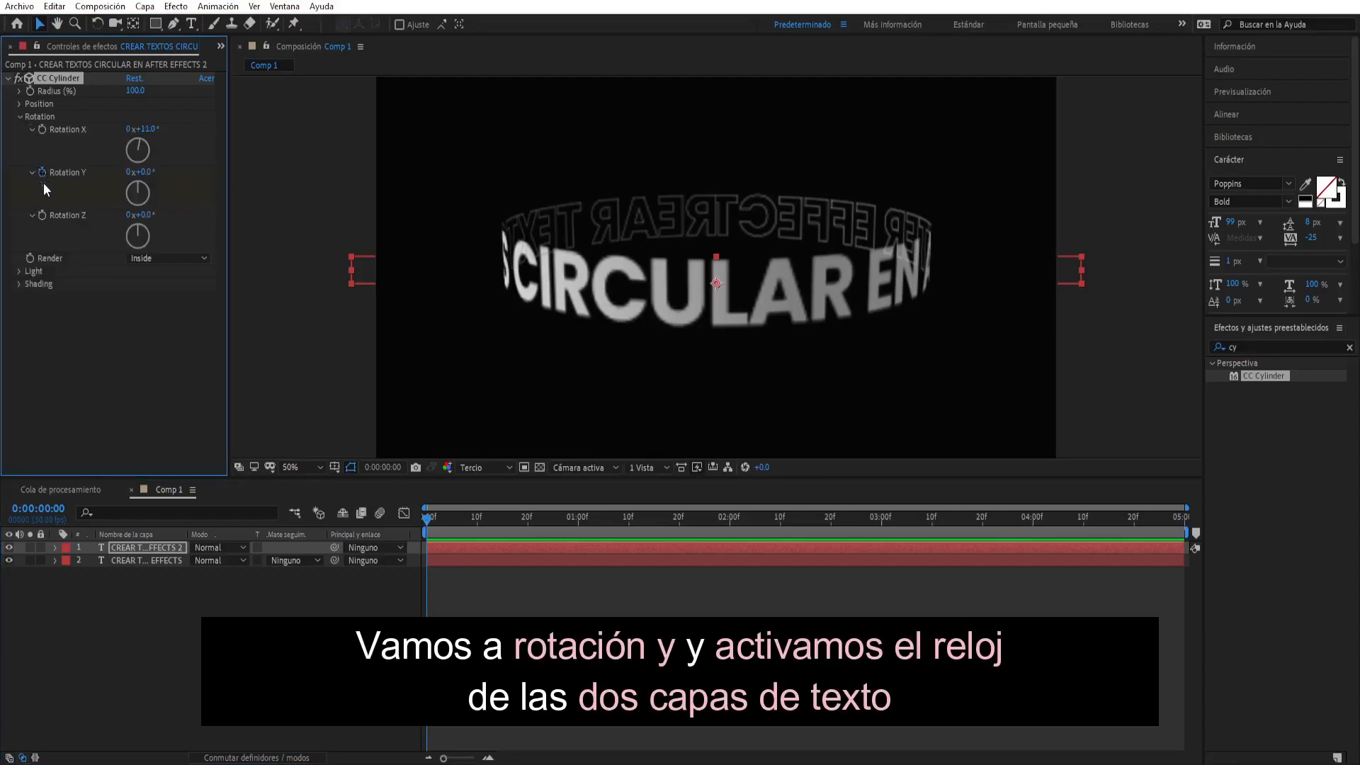
left_click(121, 556)
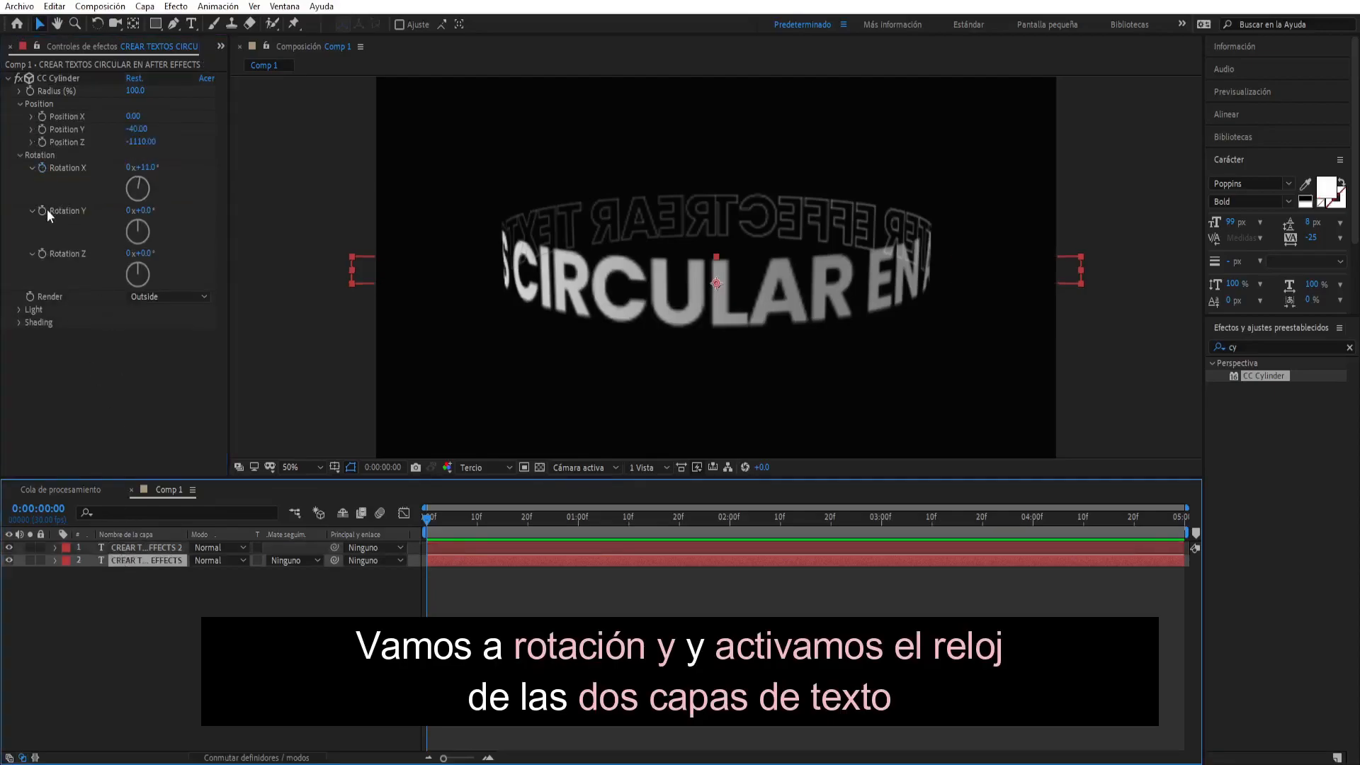
left_click(43, 210)
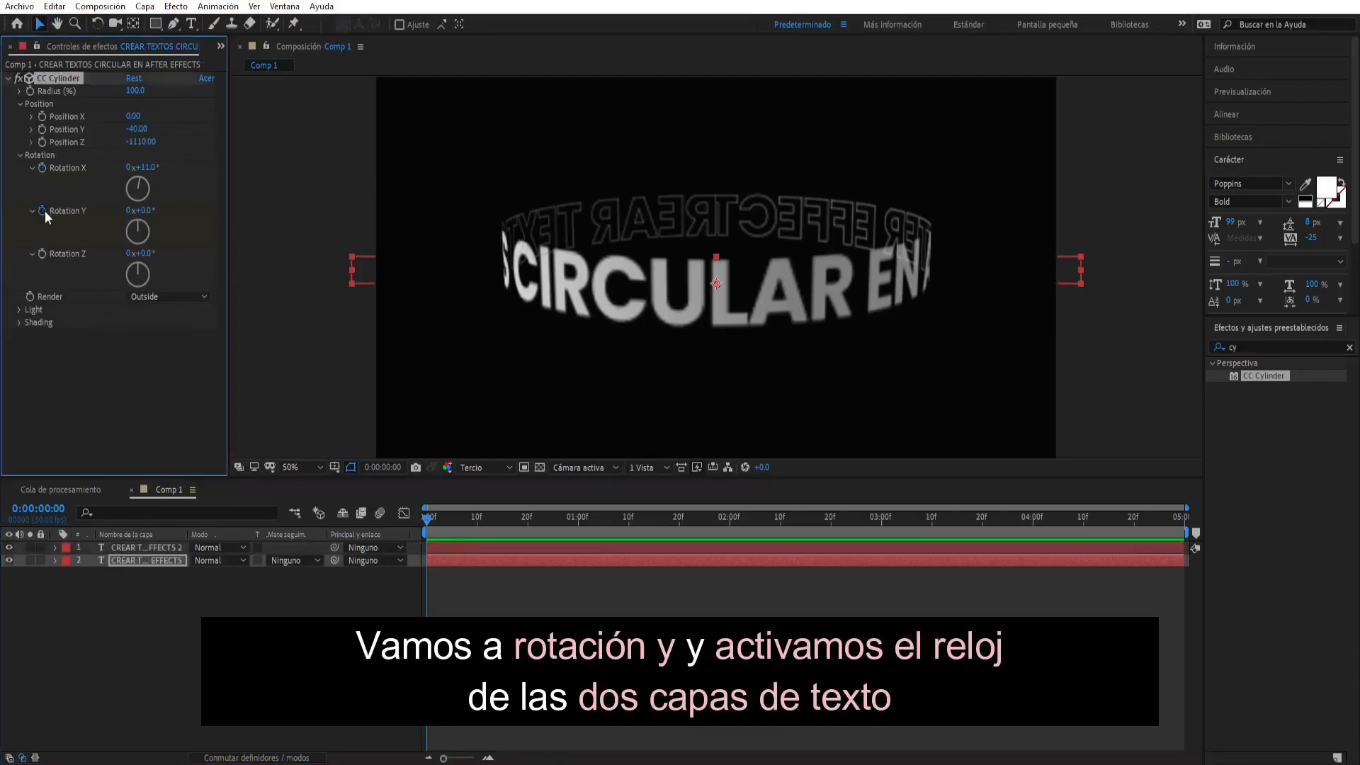
- Reveal both layers' keyframes and set their Rotation Y to 275° at 0:00:04:29
left_click(124, 559)
left_click(131, 546, "shift")
key("u")
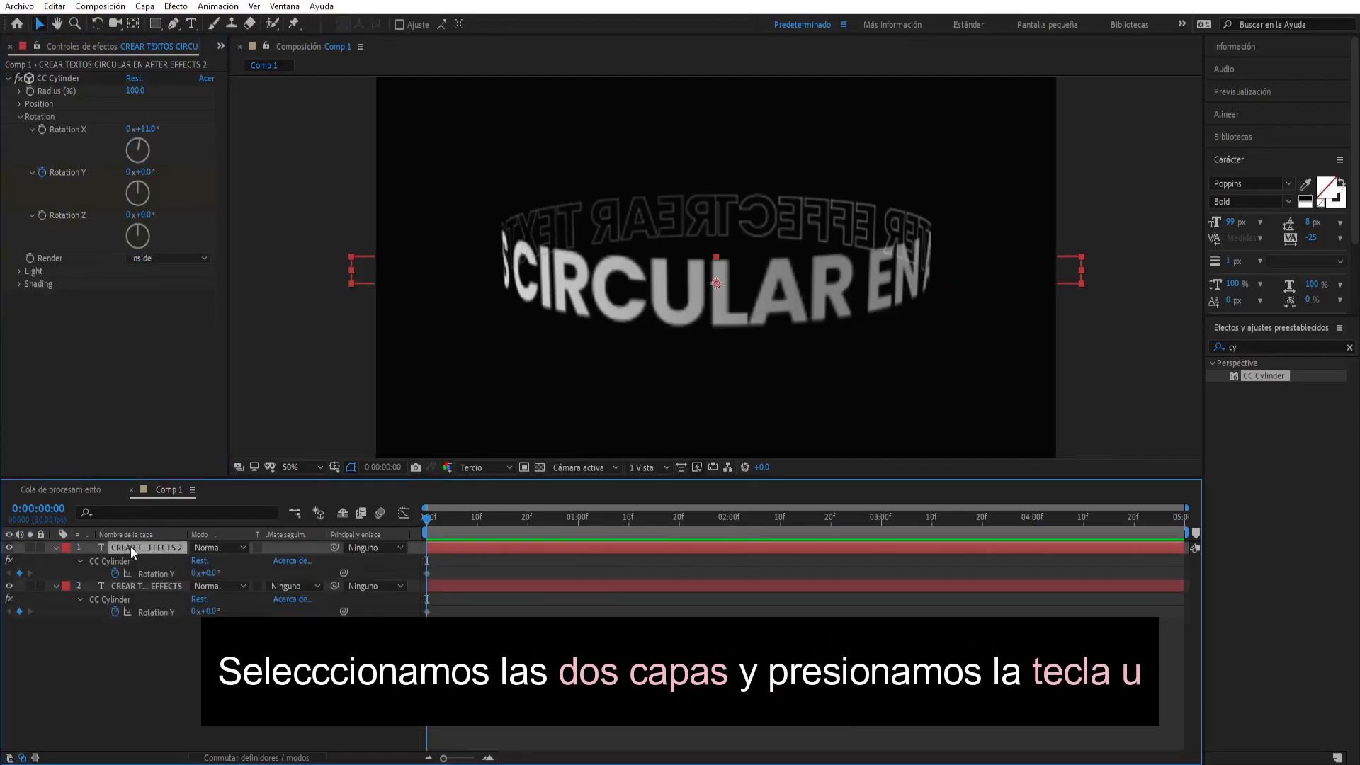
left_click_drag(427, 527, 1213, 528)
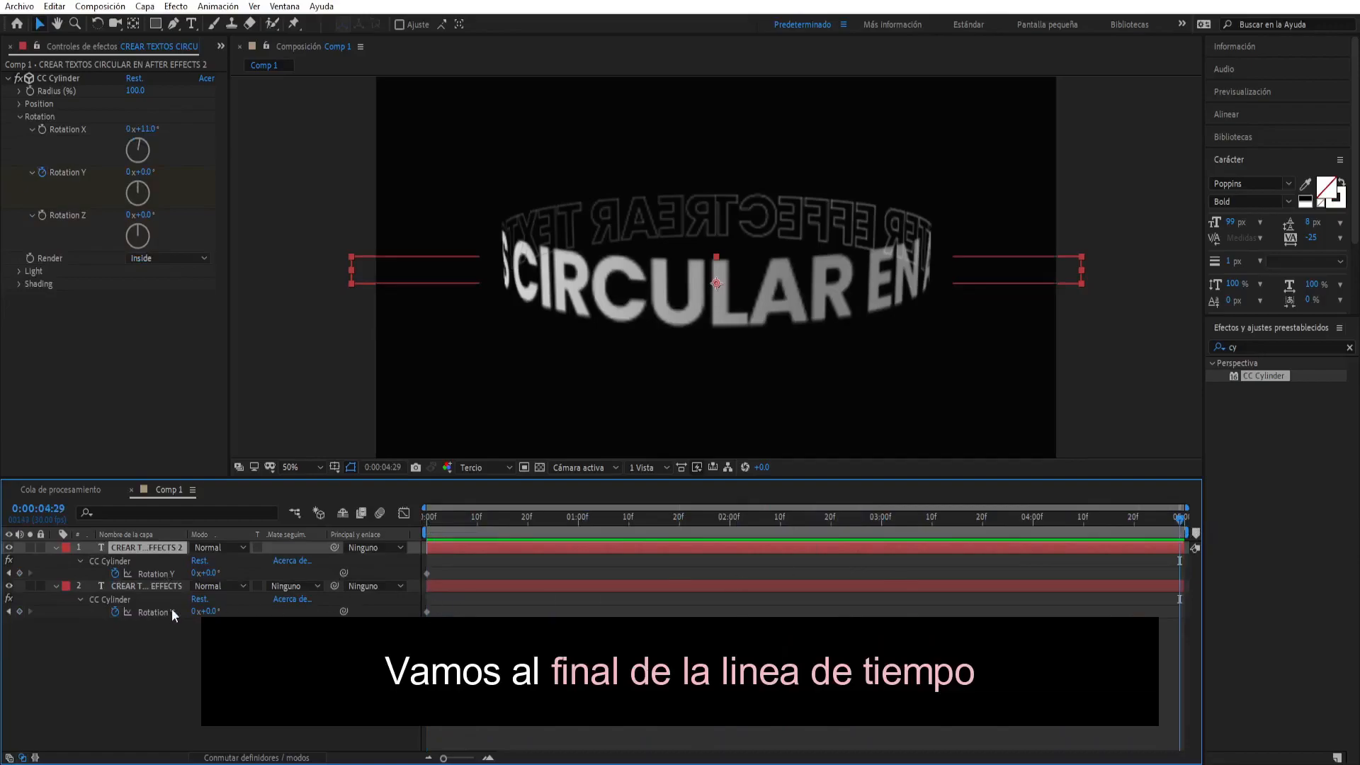
left_click_drag(209, 574, 397, 572)
left_click(213, 573)
key("Tab")
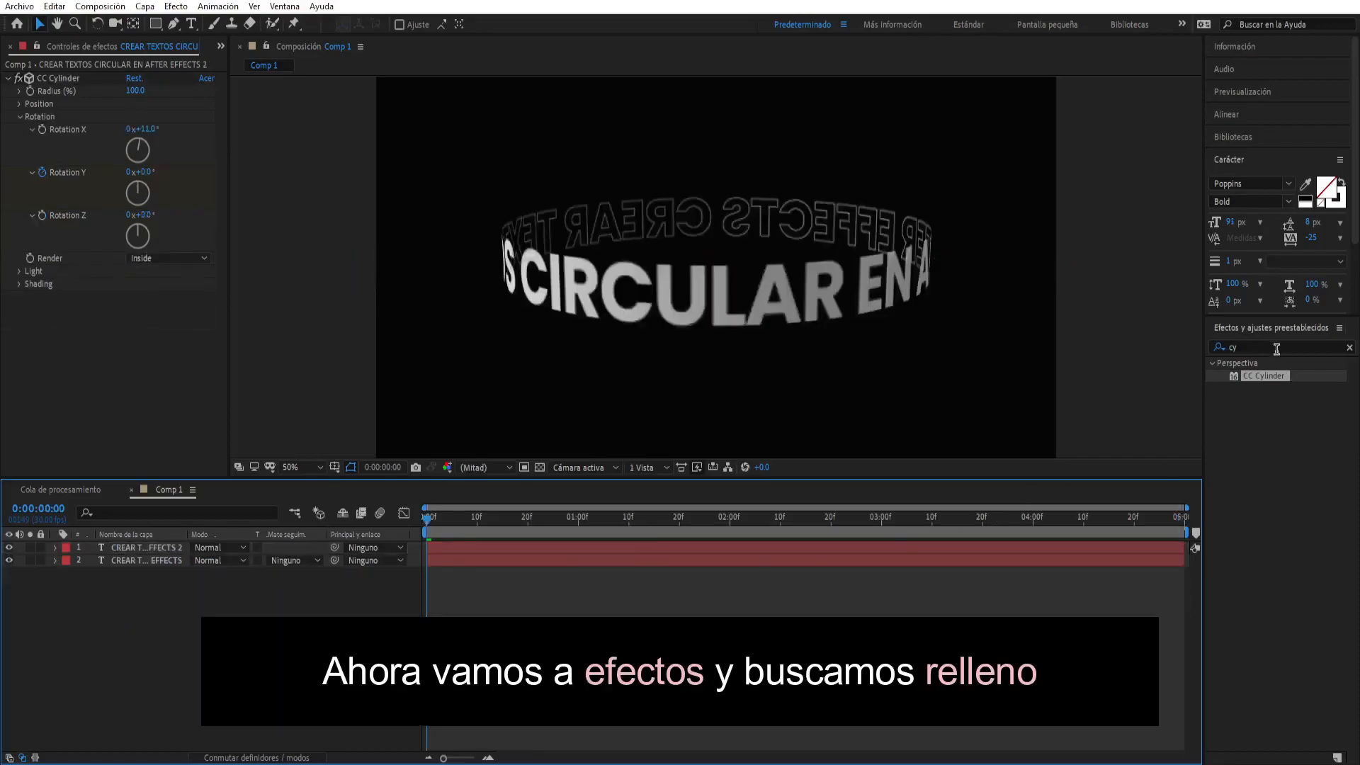
- Apply the Relleno effect to the duplicated outline text layer and set its color to white (FFFFFF)
left_click_drag(1276, 348, 1223, 343)
type("re")
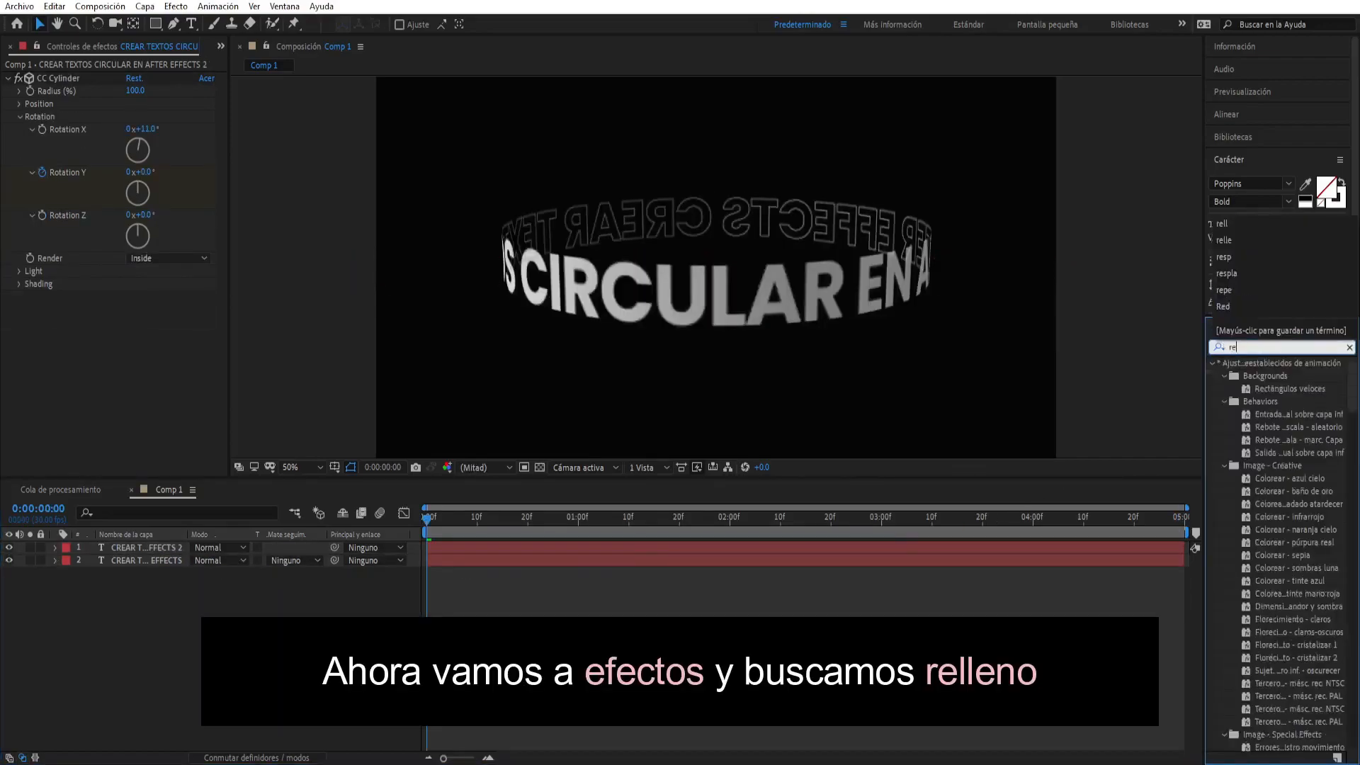
type("ll")
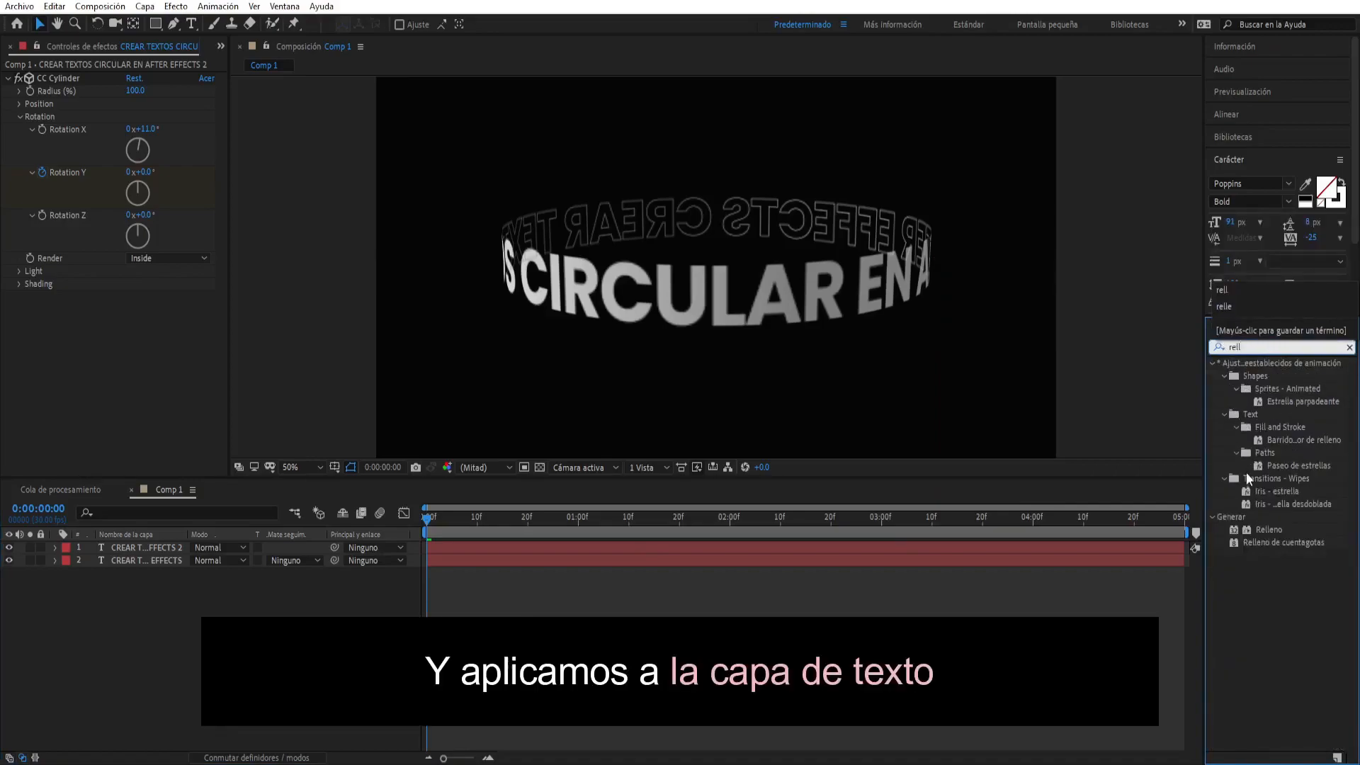
left_click_drag(1262, 529, 145, 357)
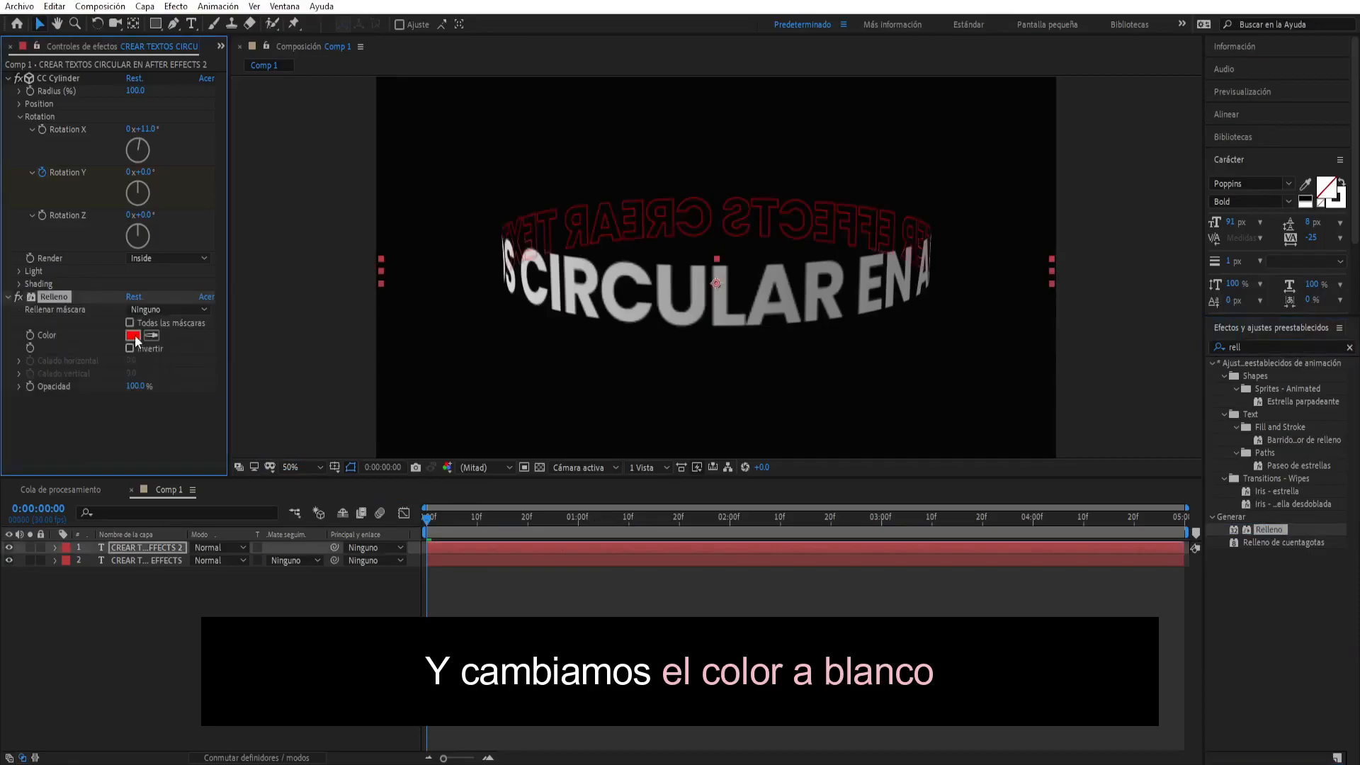
left_click(134, 337)
left_click(871, 419)
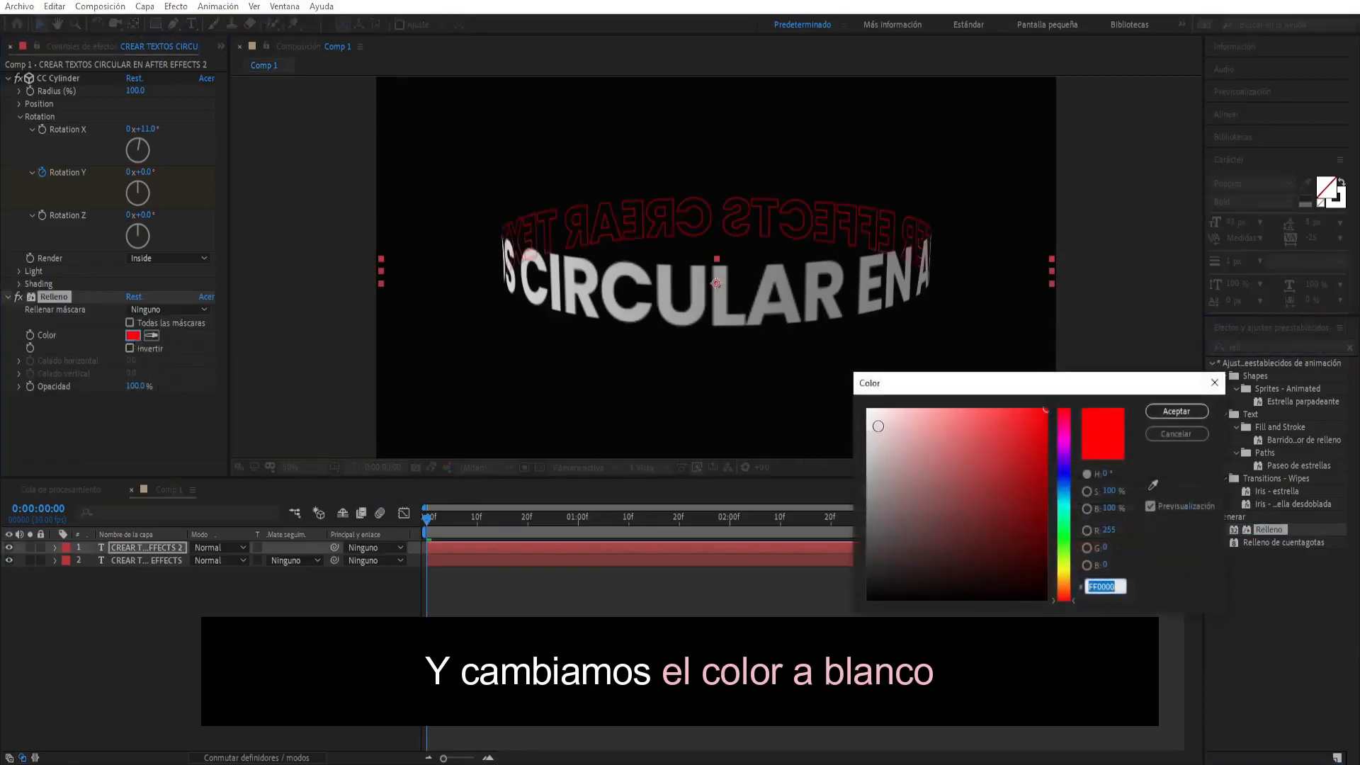
left_click_drag(870, 418, 863, 406)
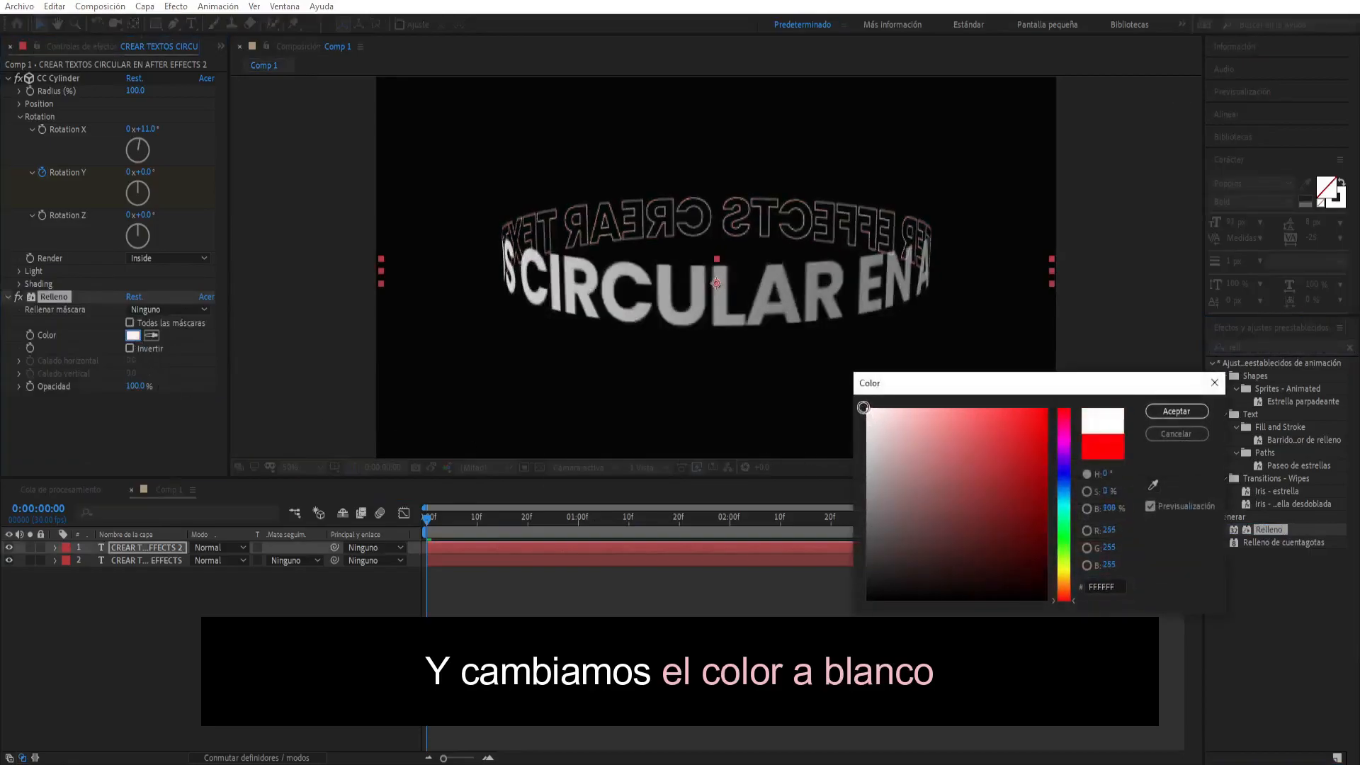
left_click(1156, 414)
- Paste the white Relleno effect onto the original text layer and collapse its effect settings
left_click(156, 563)
key("ctrl+v")
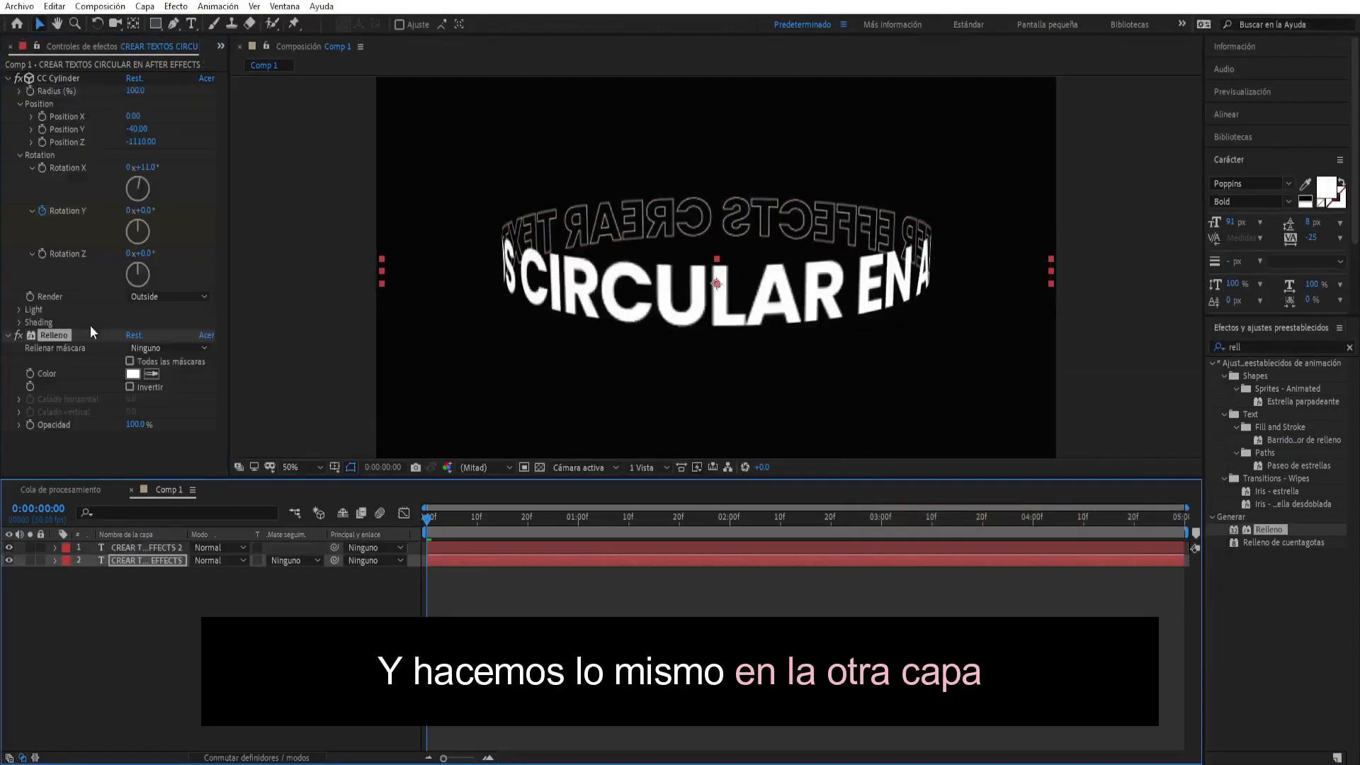
left_click(9, 336)
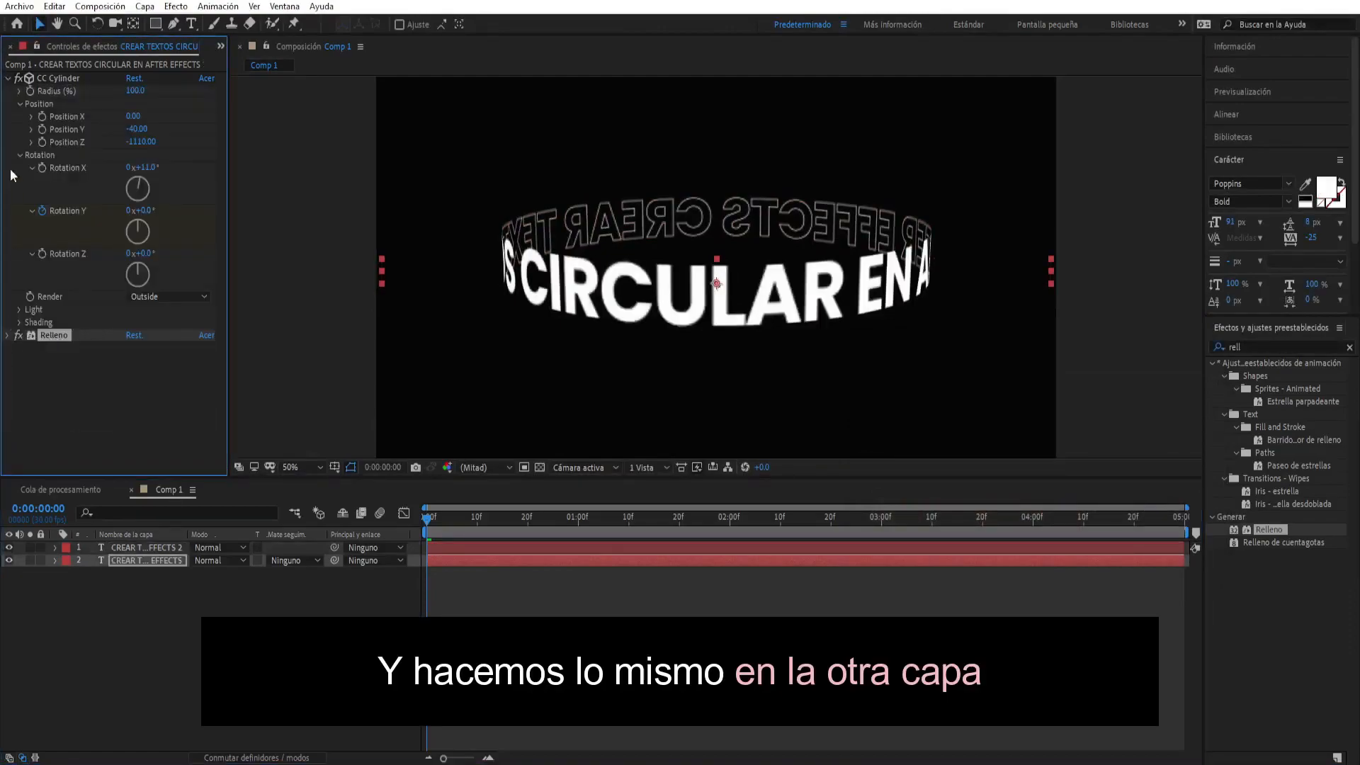
left_click(9, 78)
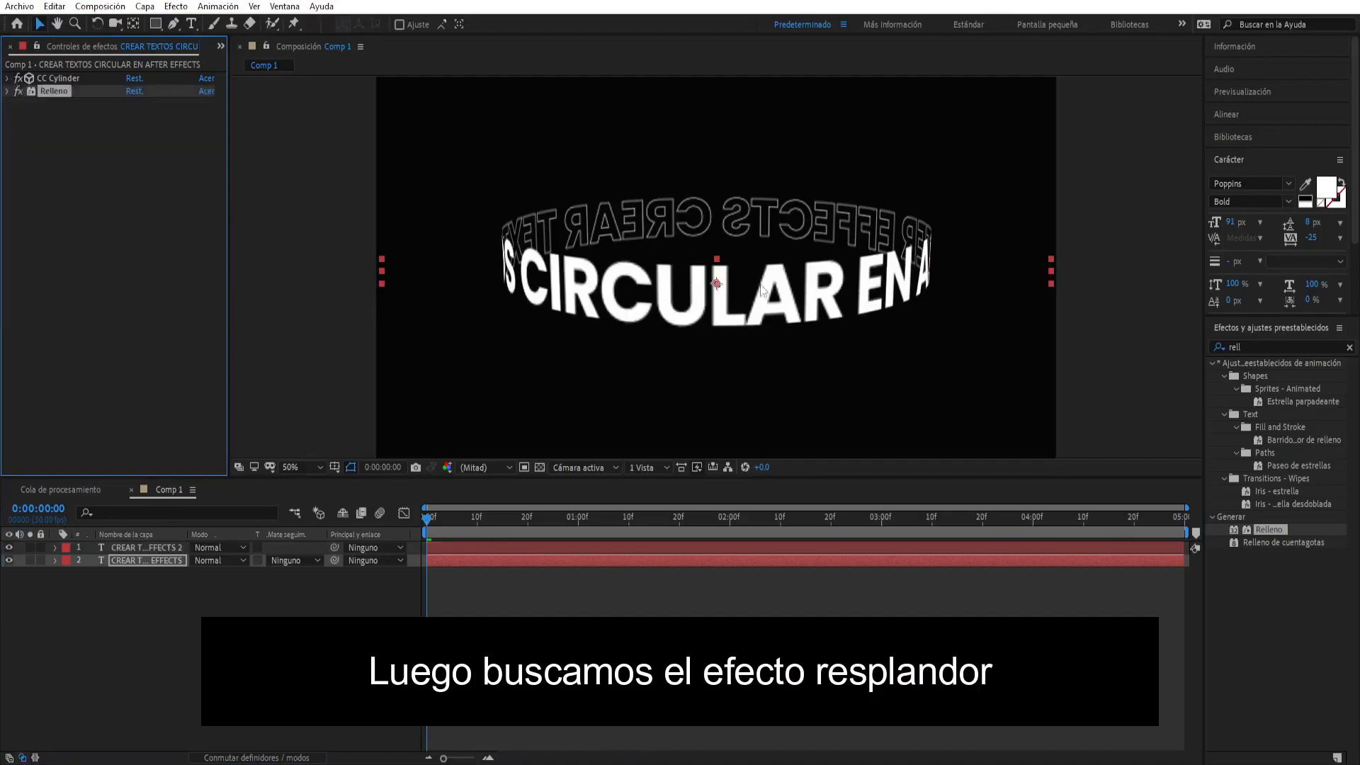
- Apply the Resplandor effect to the original text layer and paste it onto the duplicated outline layer
left_click(1240, 346)
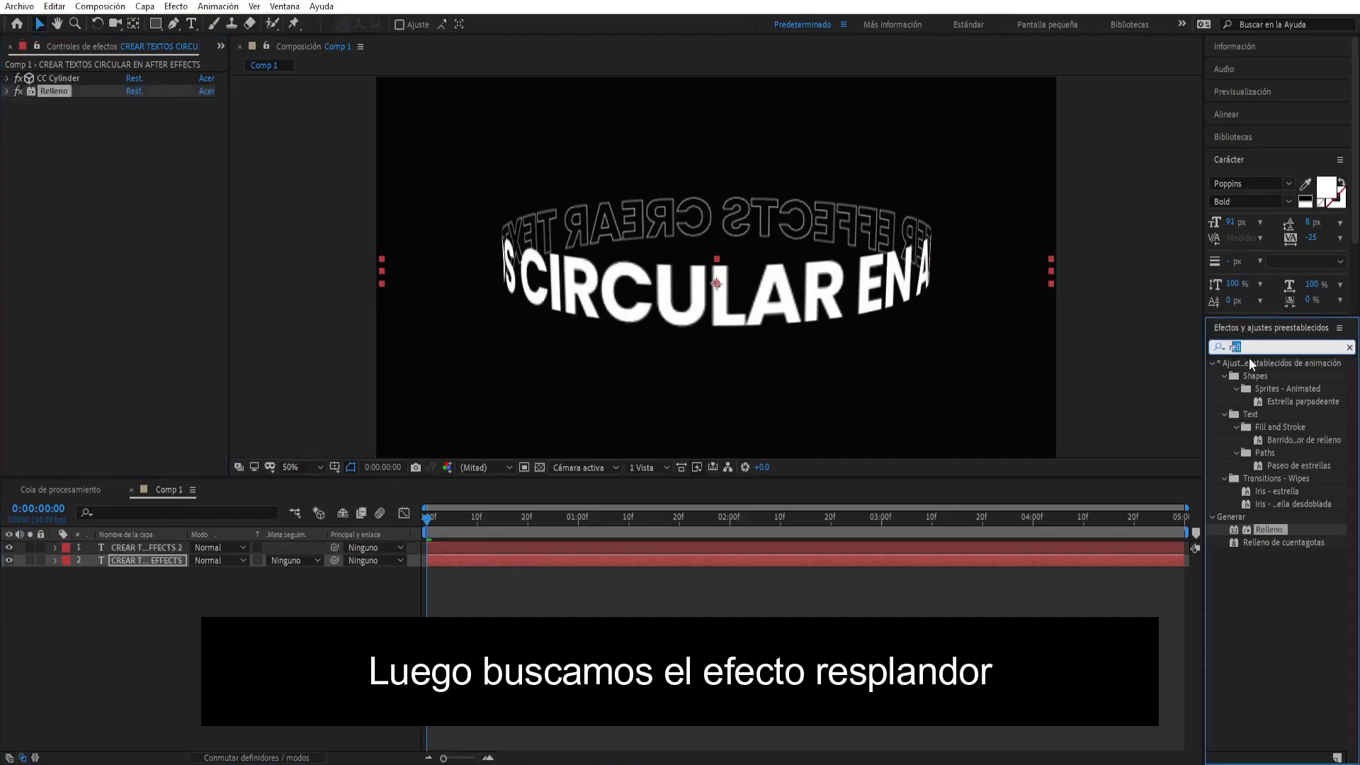
type("respl")
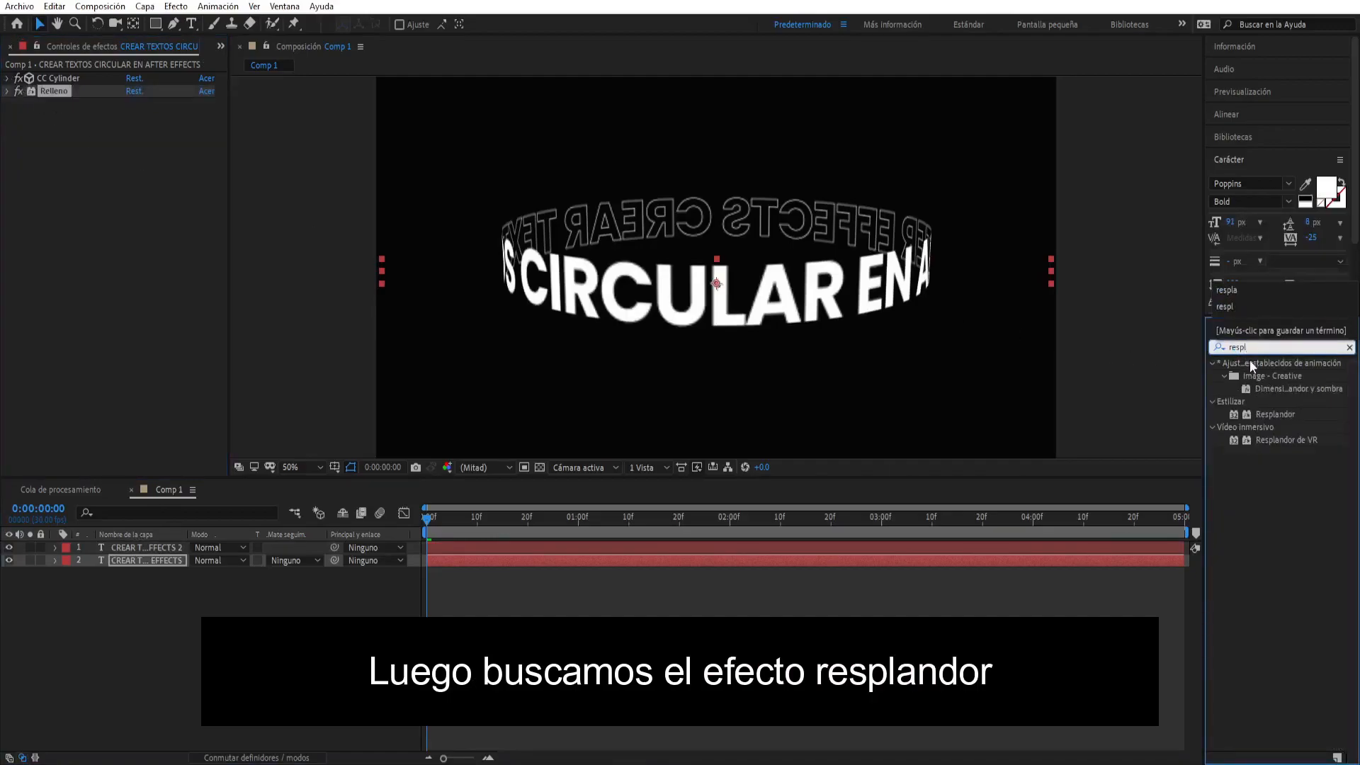
left_click(1270, 415)
left_click_drag(1271, 415, 190, 354)
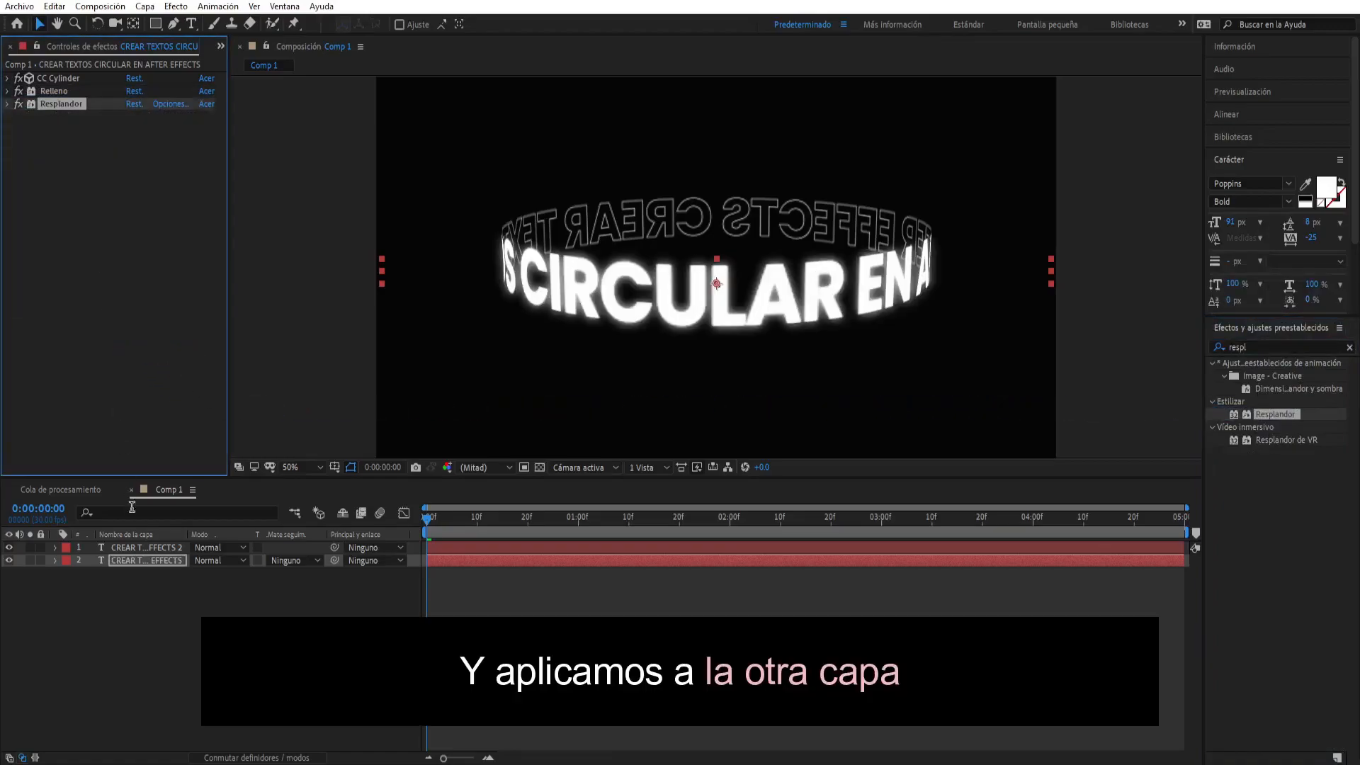
left_click(141, 547)
key("ctrl+v")
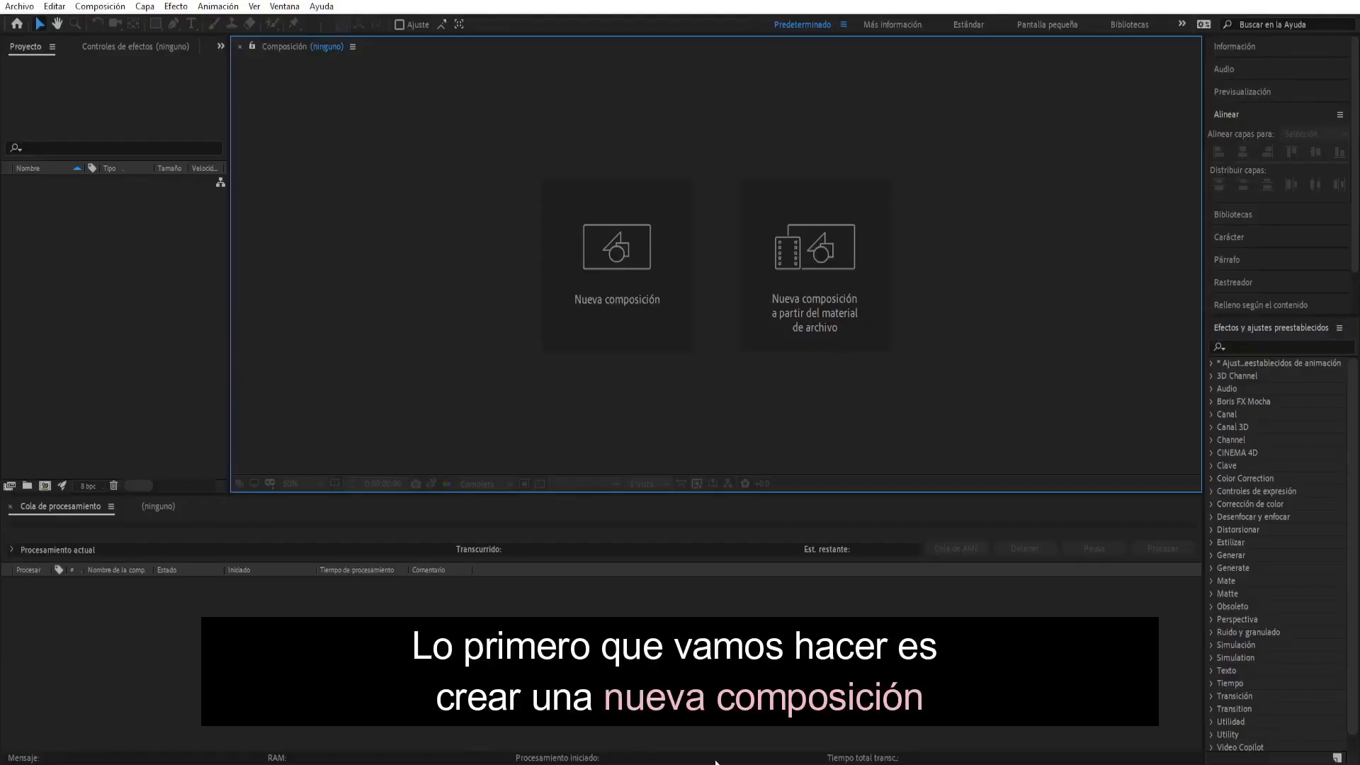
- Create a 1920 × 1080 px composition named Texto with a duration of 0:00:10:00
left_click(714, 760)
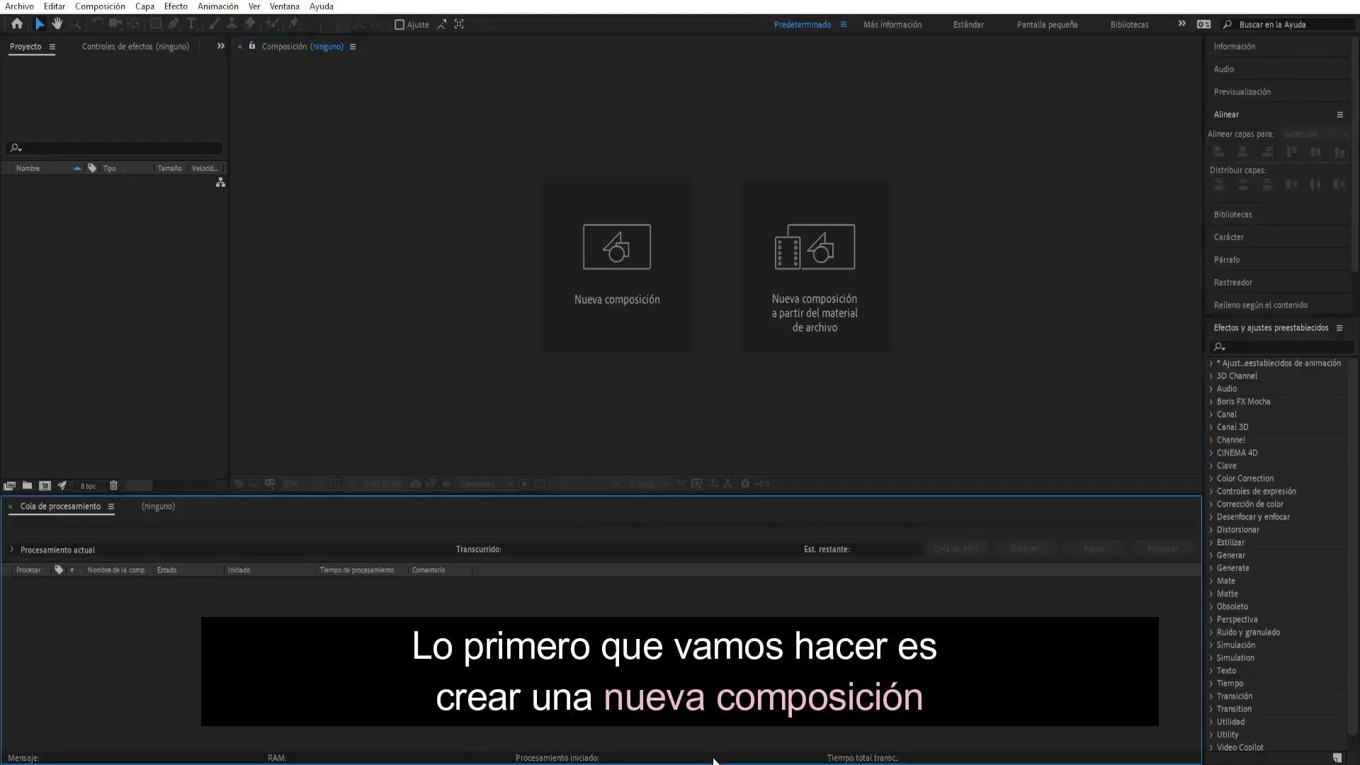
left_click(643, 332)
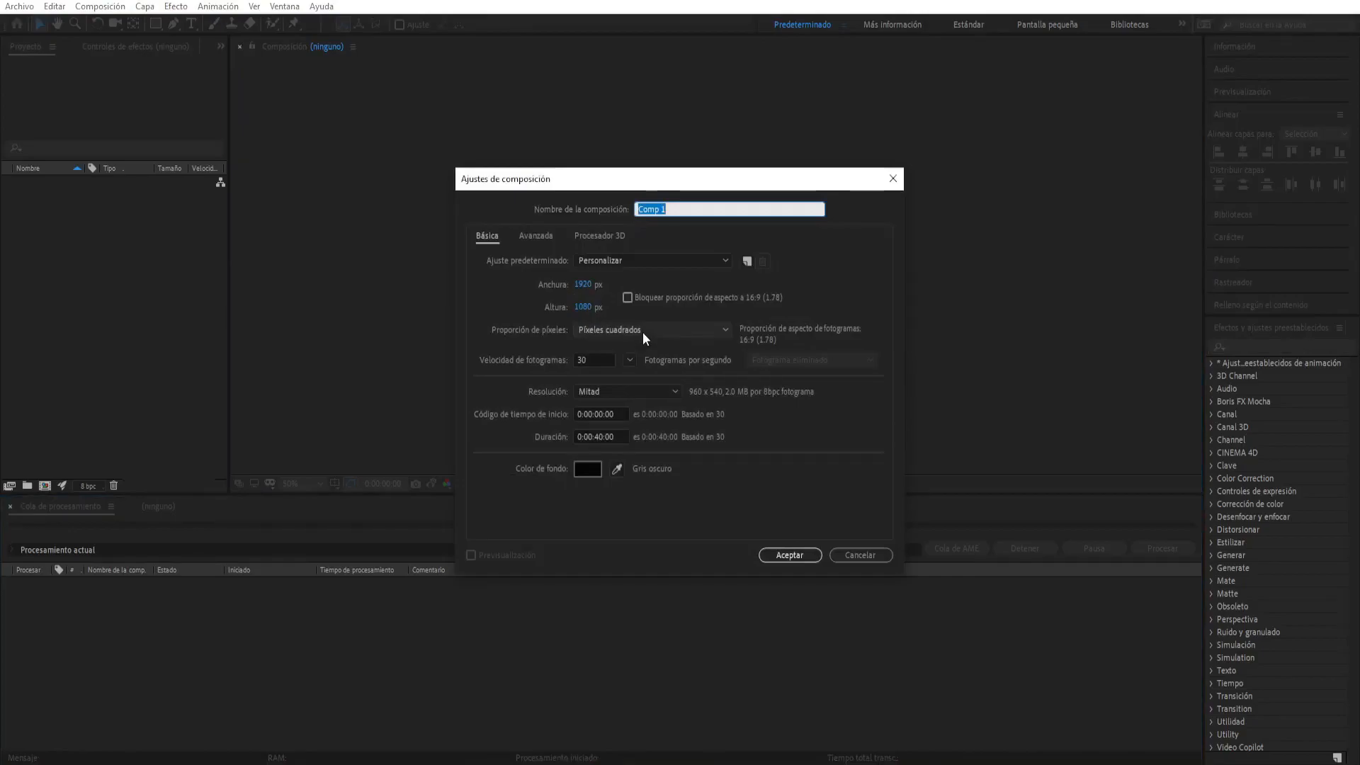
type("Texto")
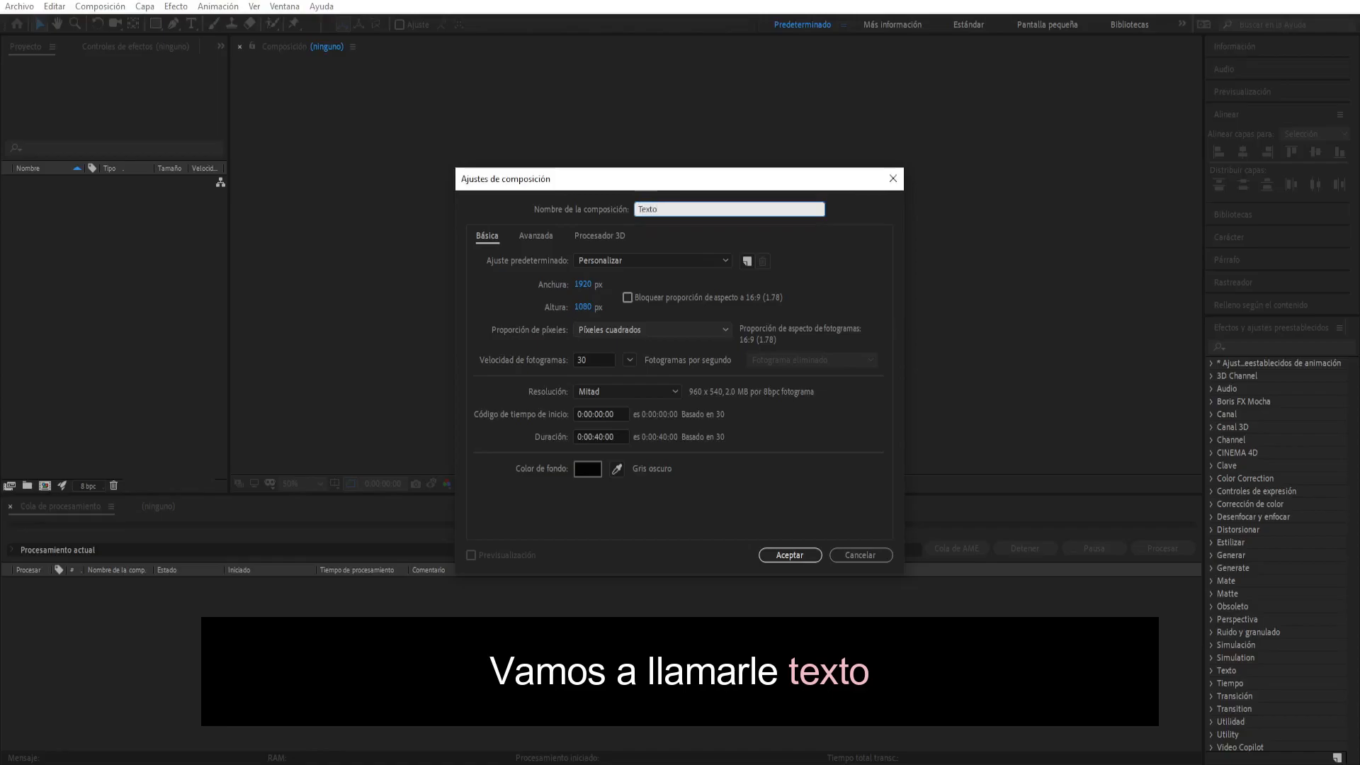
left_click(666, 494)
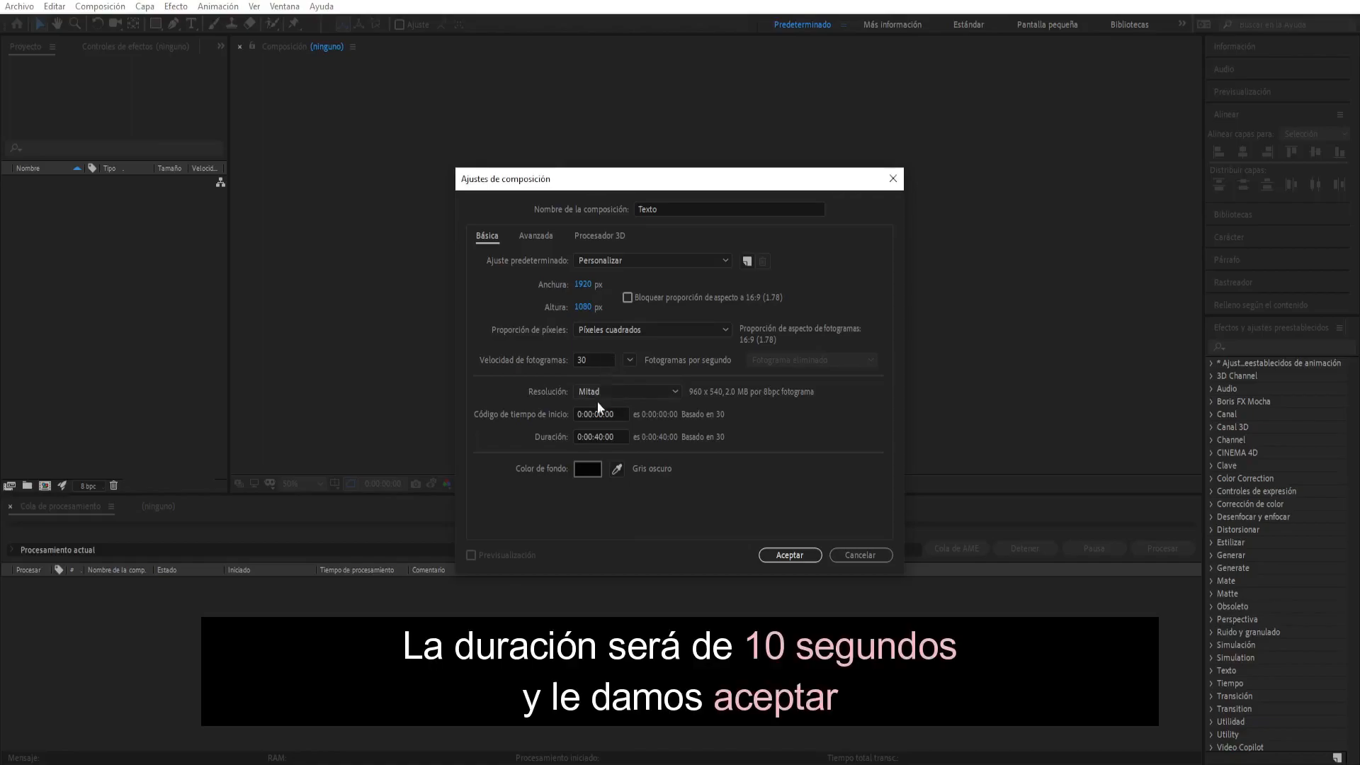
left_click(599, 435)
left_click(768, 551)
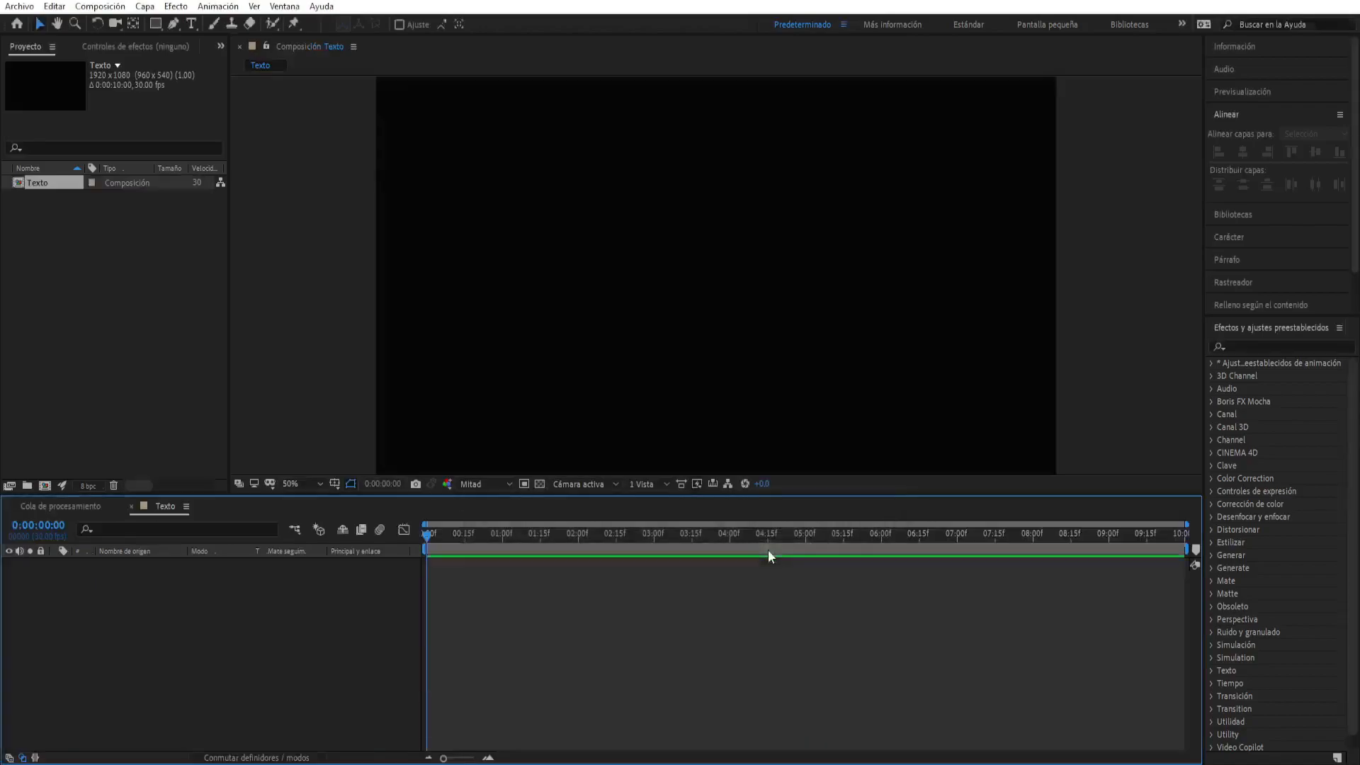
- Add a white text layer reading GLASS in Poppins Bold at 453 px
left_click(193, 22)
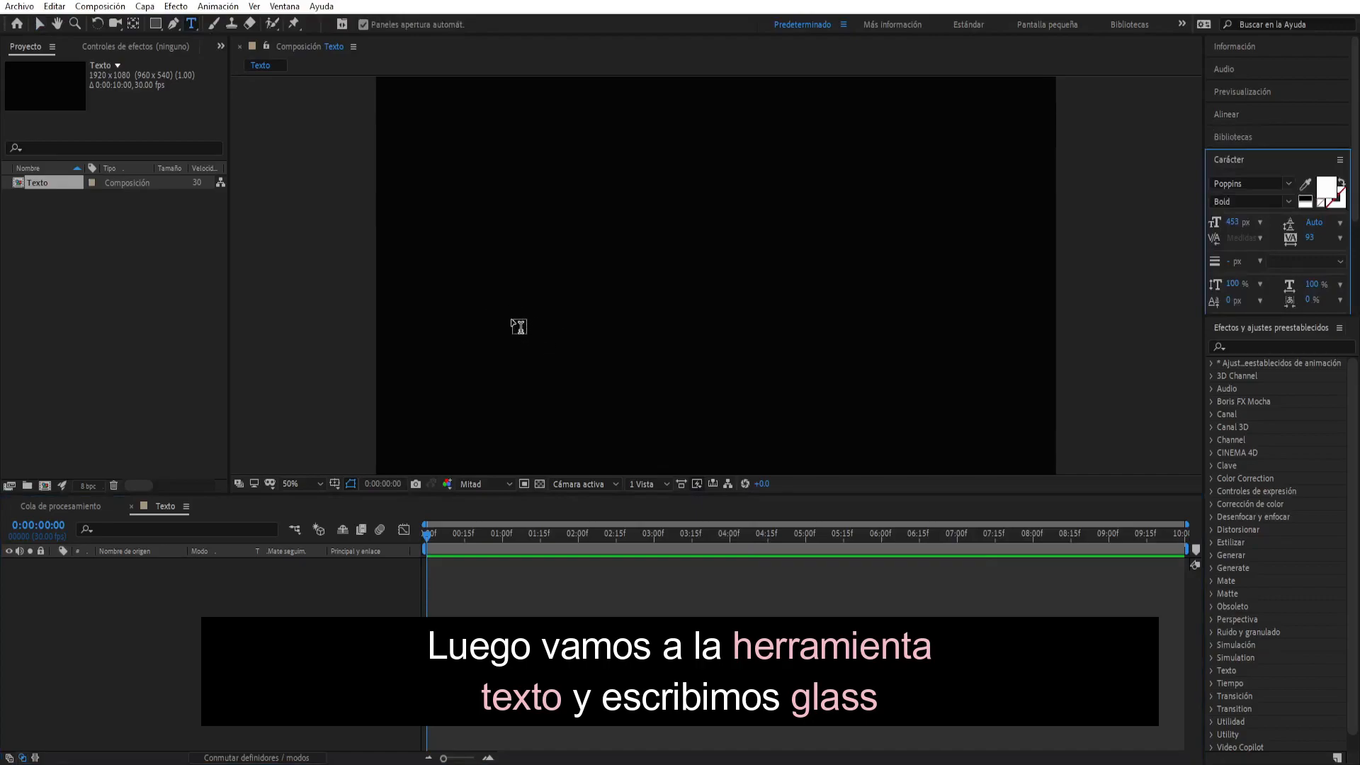
left_click(476, 298)
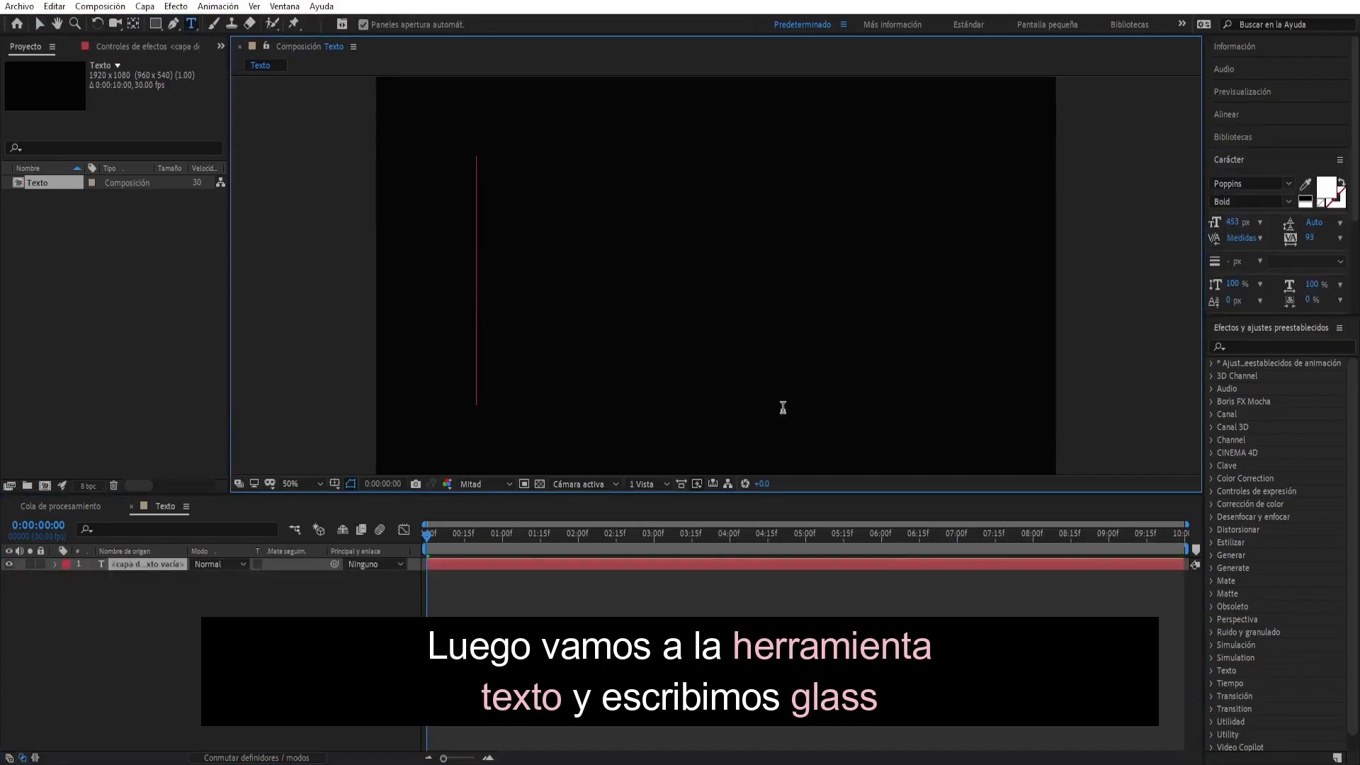
type("GLASS")
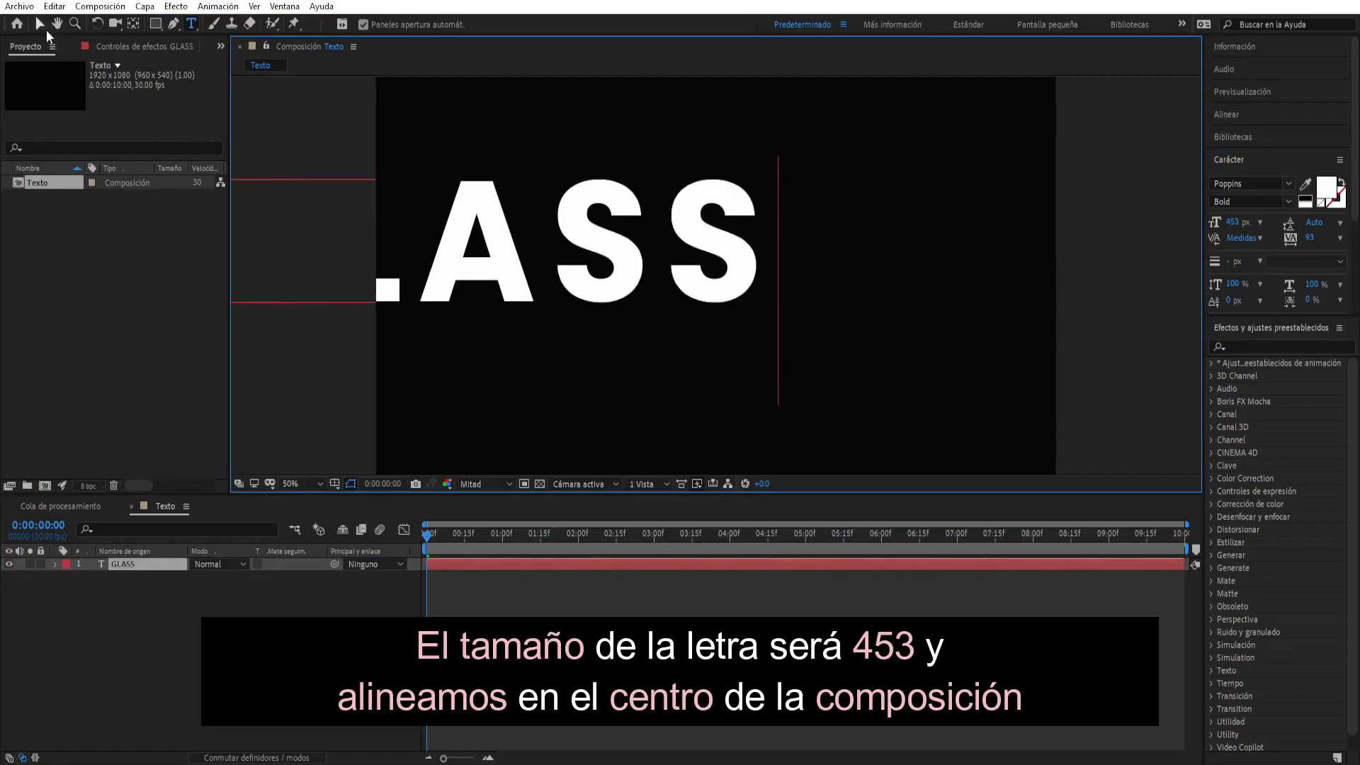
- Center the GLASS text layer horizontally and vertically in the composition, and deselect it
left_click(47, 31)
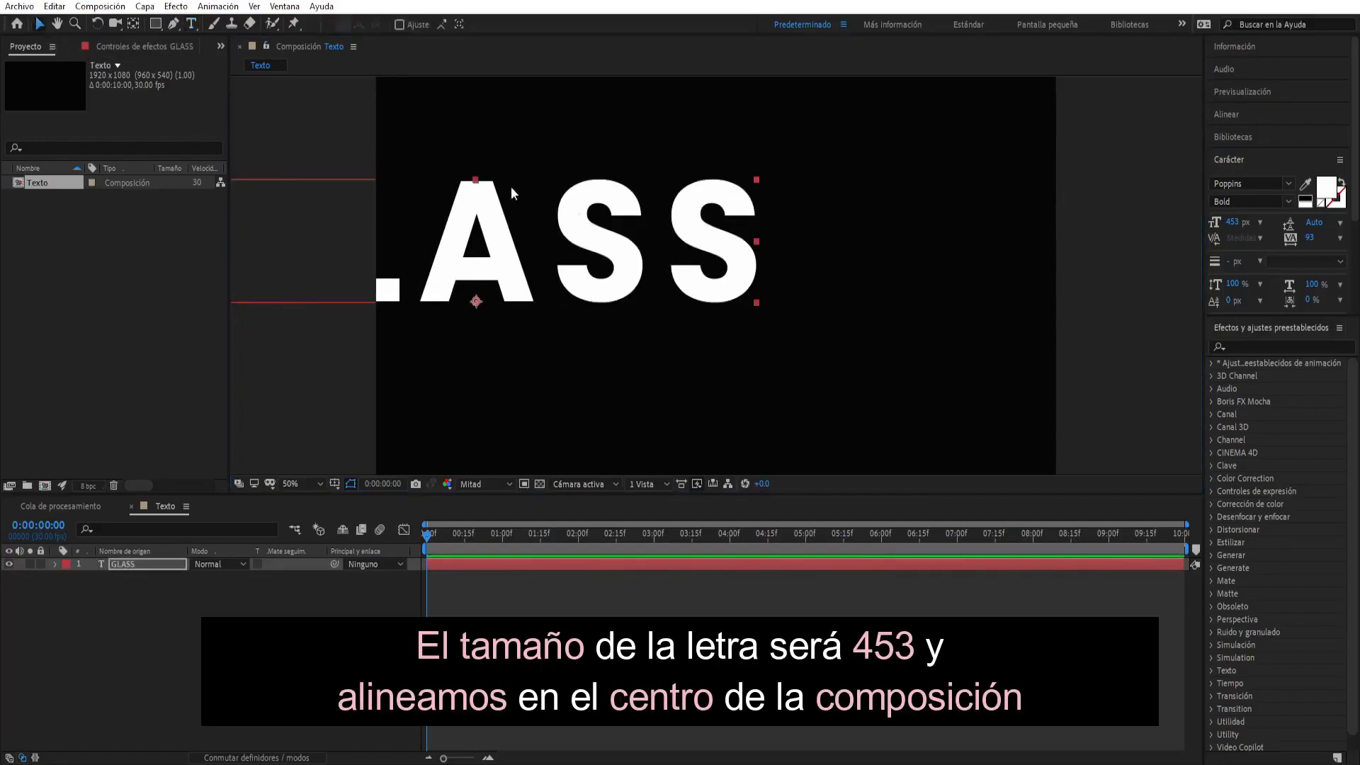
left_click(1232, 113)
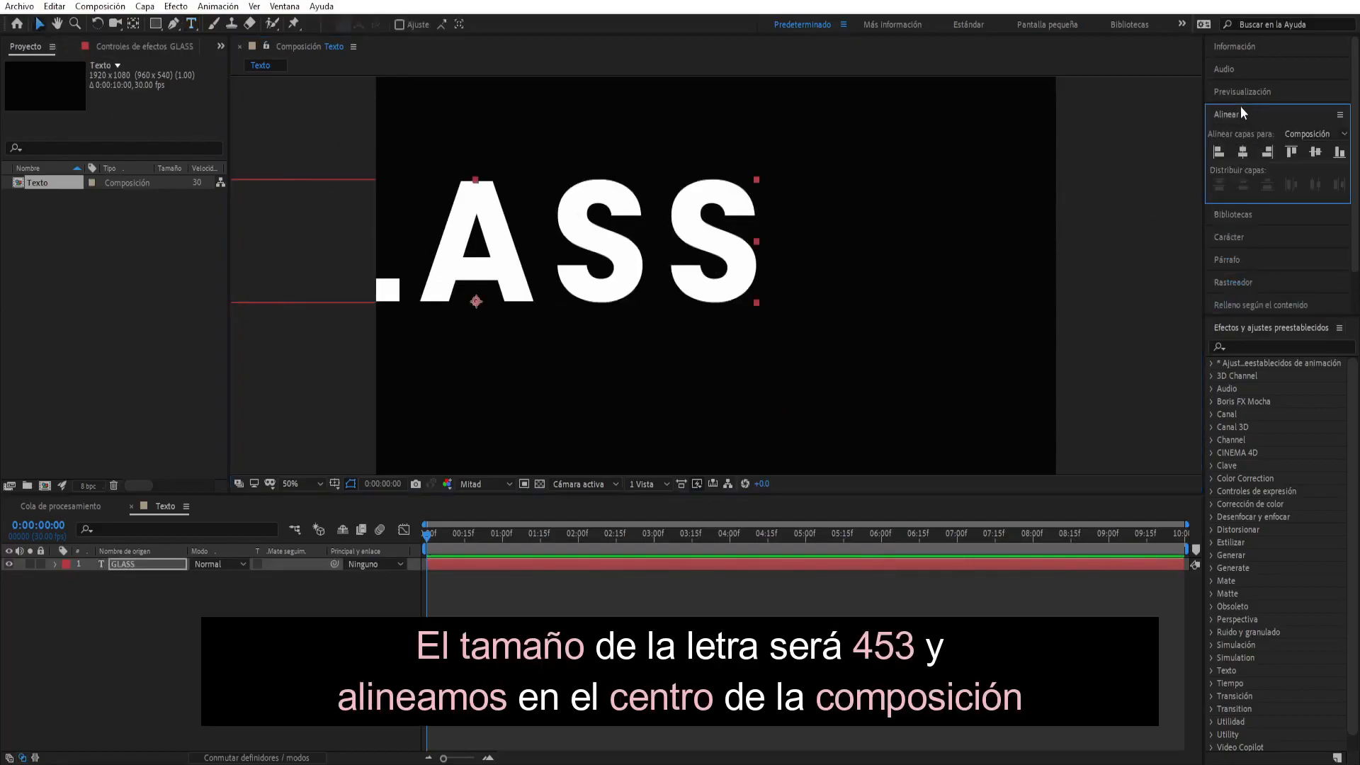
left_click(1243, 152)
left_click(1316, 153)
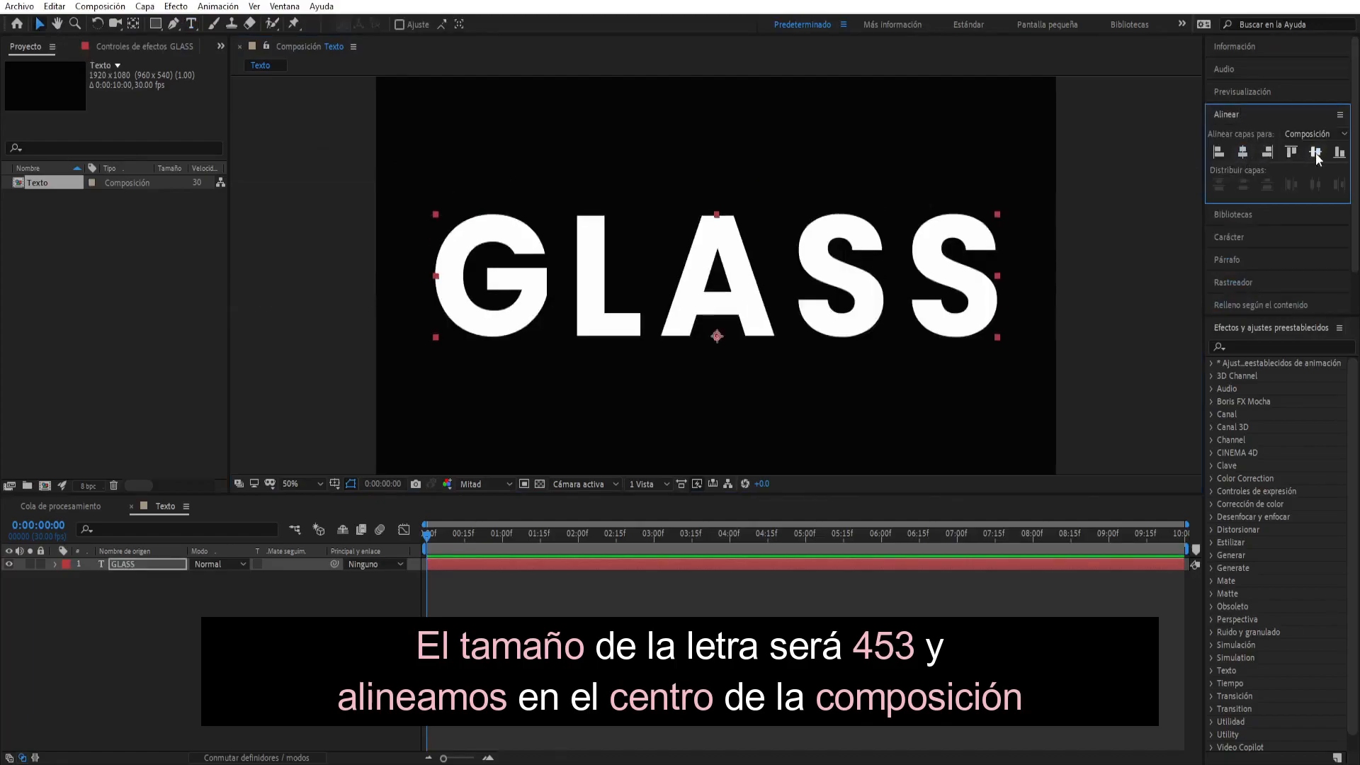
left_click(1085, 248)
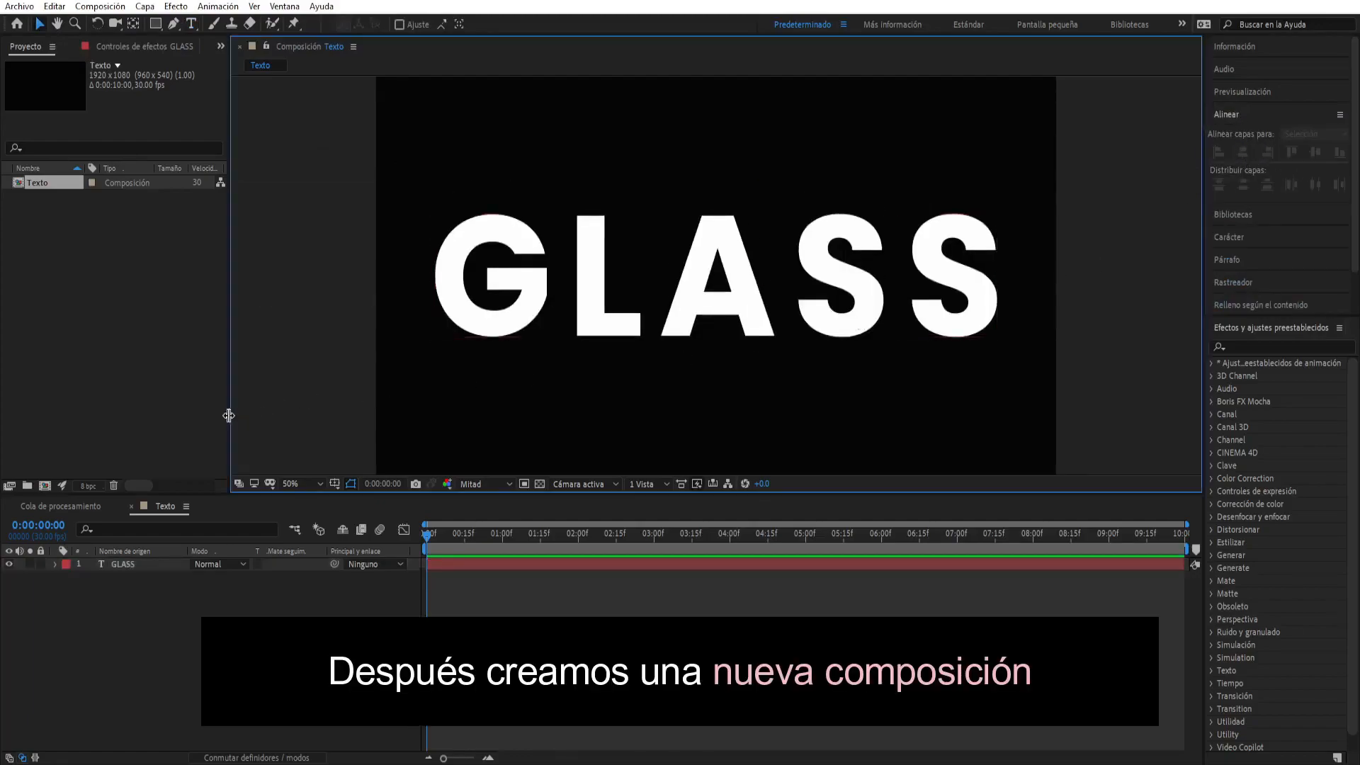
- Create a new composition named glass with a duration of 0:00:40:00
left_click(44, 486)
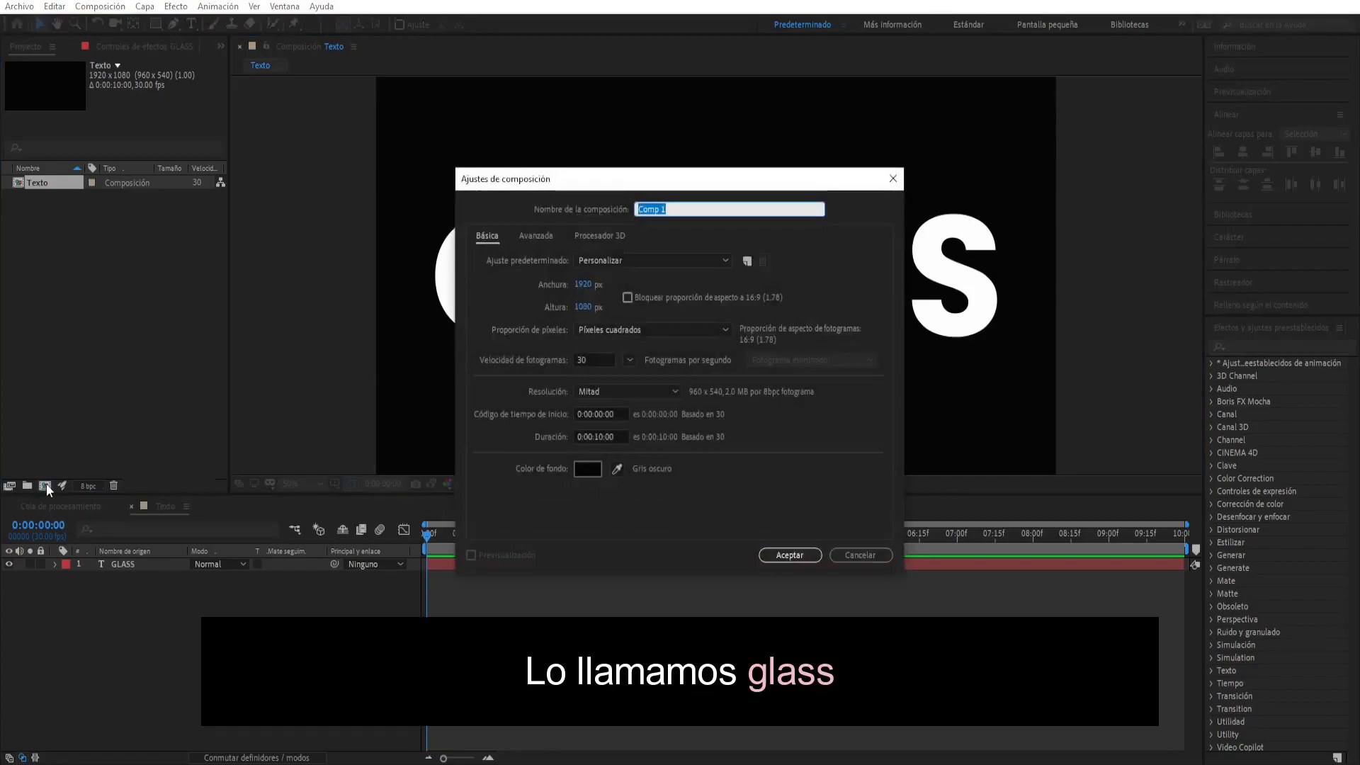
key("BackSpace")
type("glass")
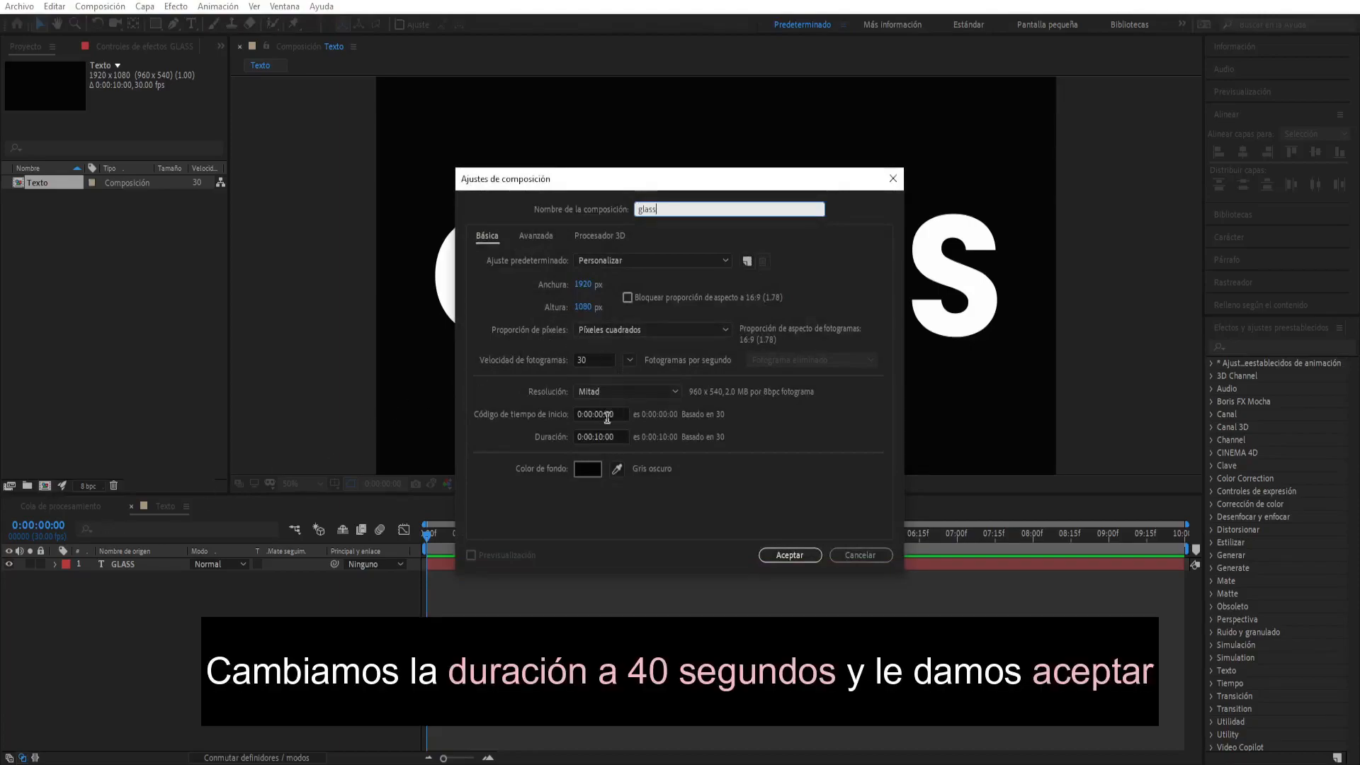
left_click(598, 437)
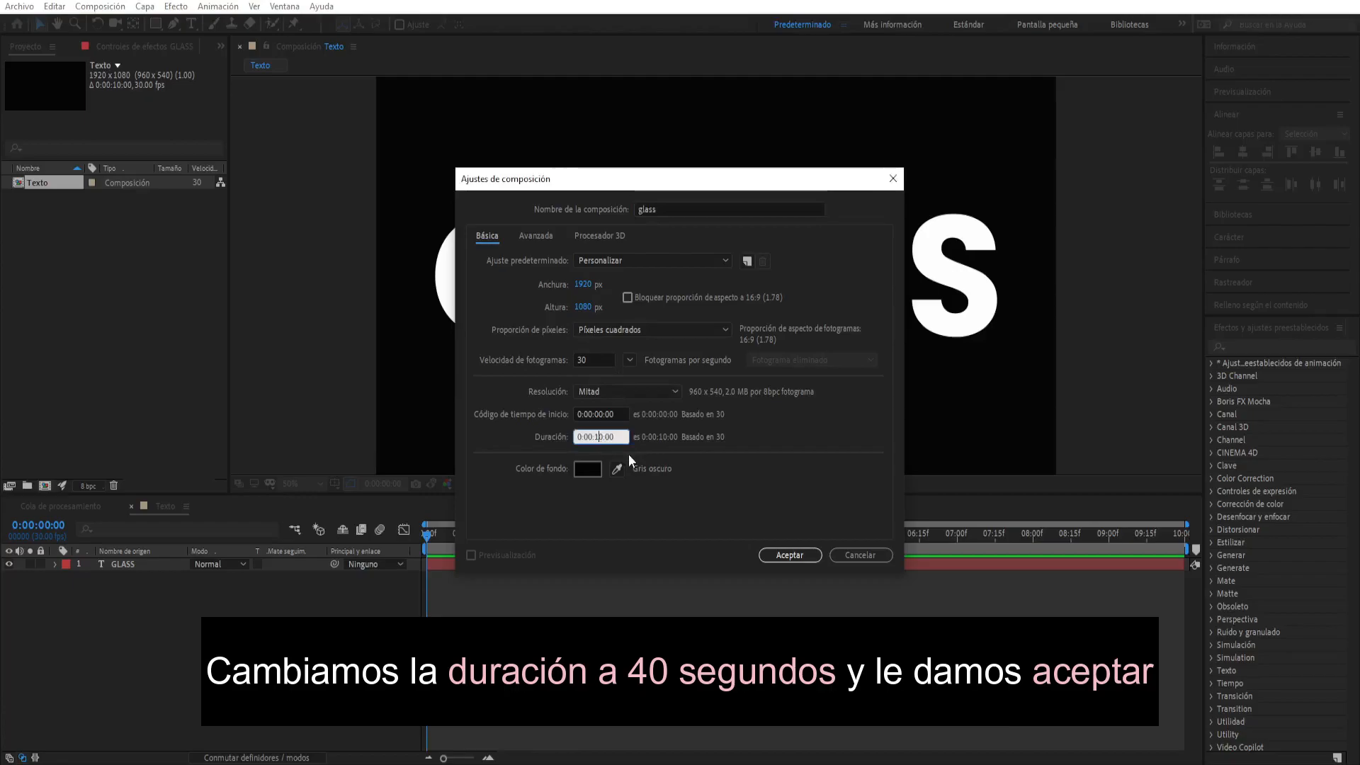
type("4")
left_click(794, 558)
- Add a black solid layer 70 px wide and 1080 px high to the glass composition
right_click(212, 701)
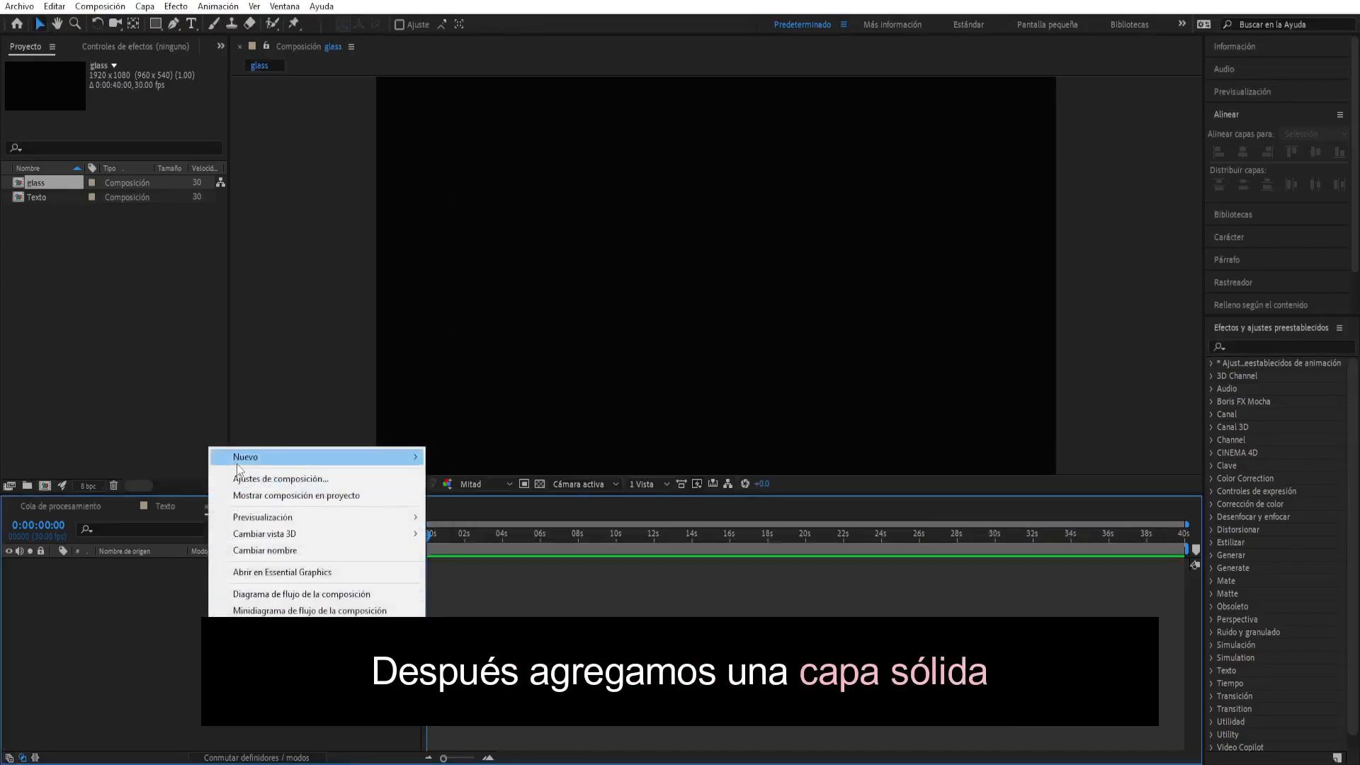
mouse_move(238, 467)
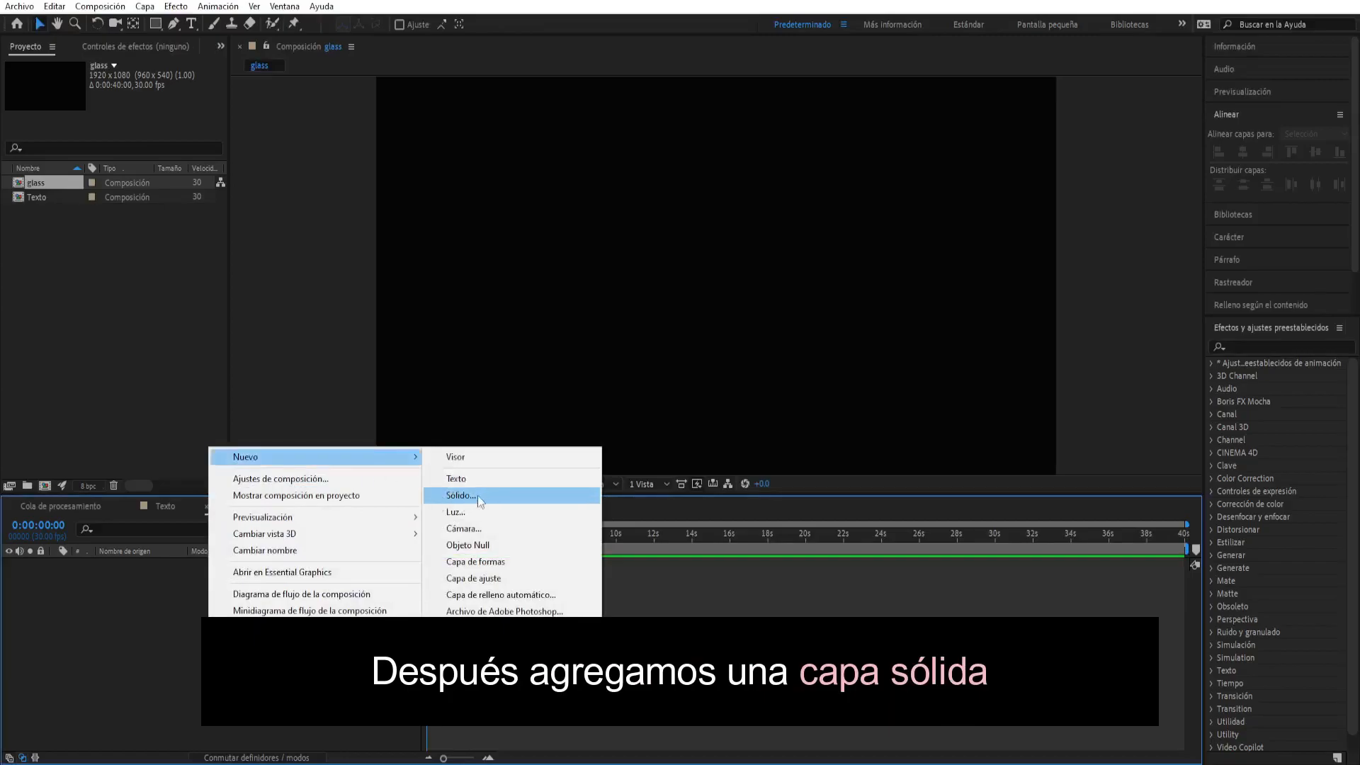
left_click(457, 495)
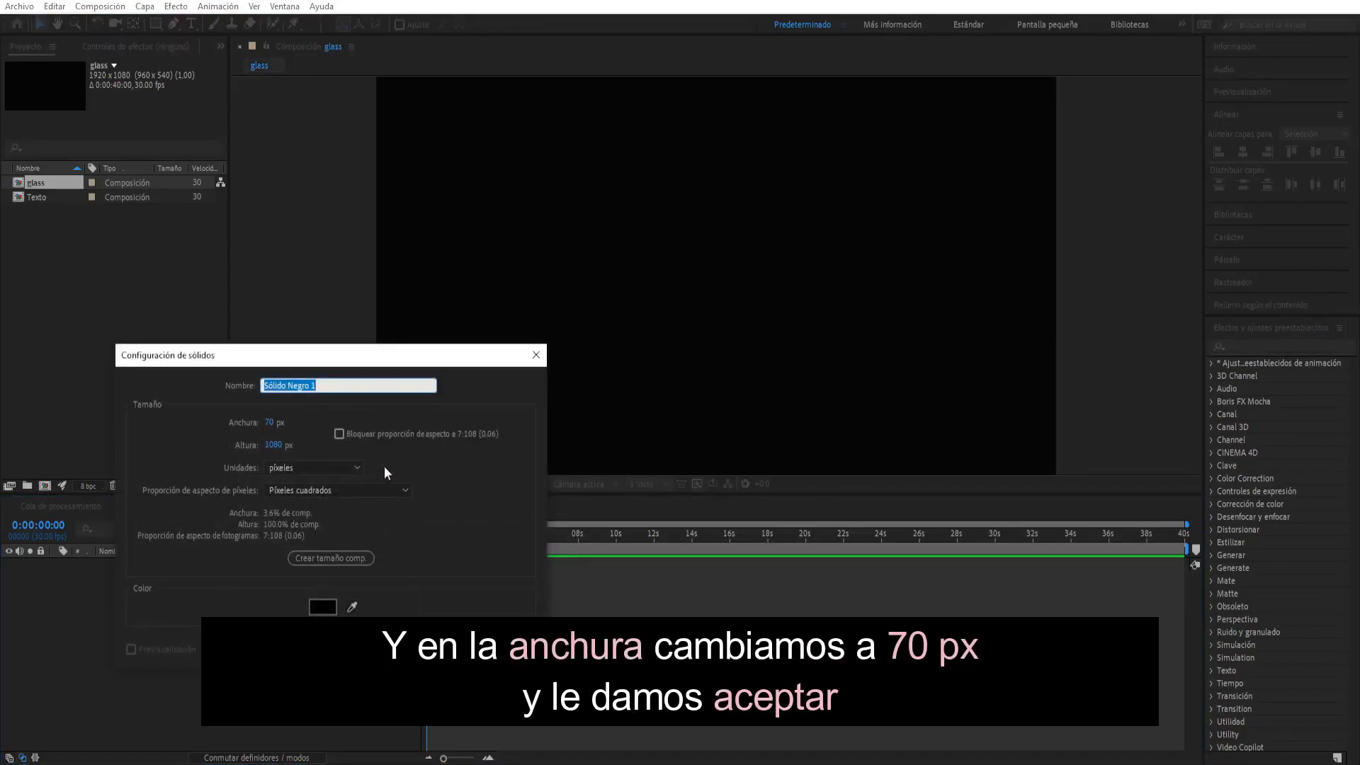
left_click(269, 423)
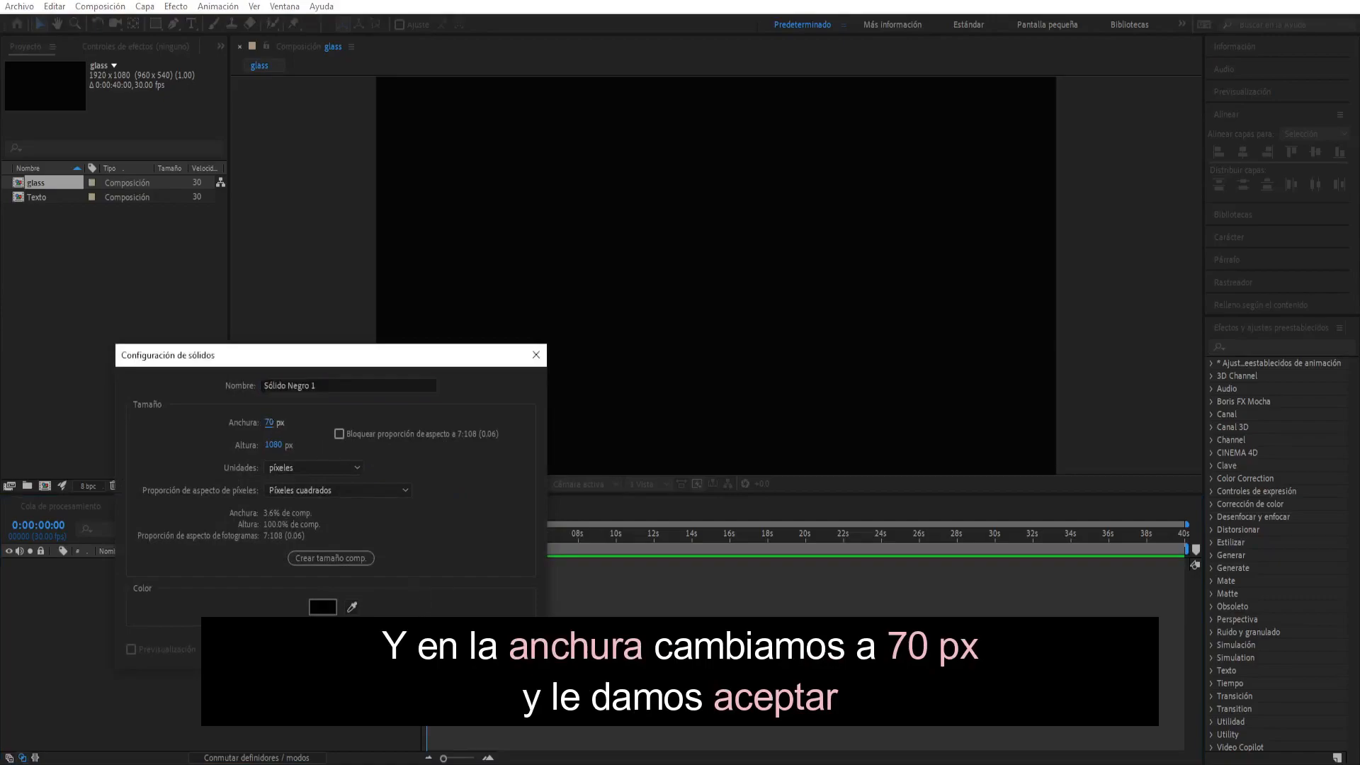
key("Return")
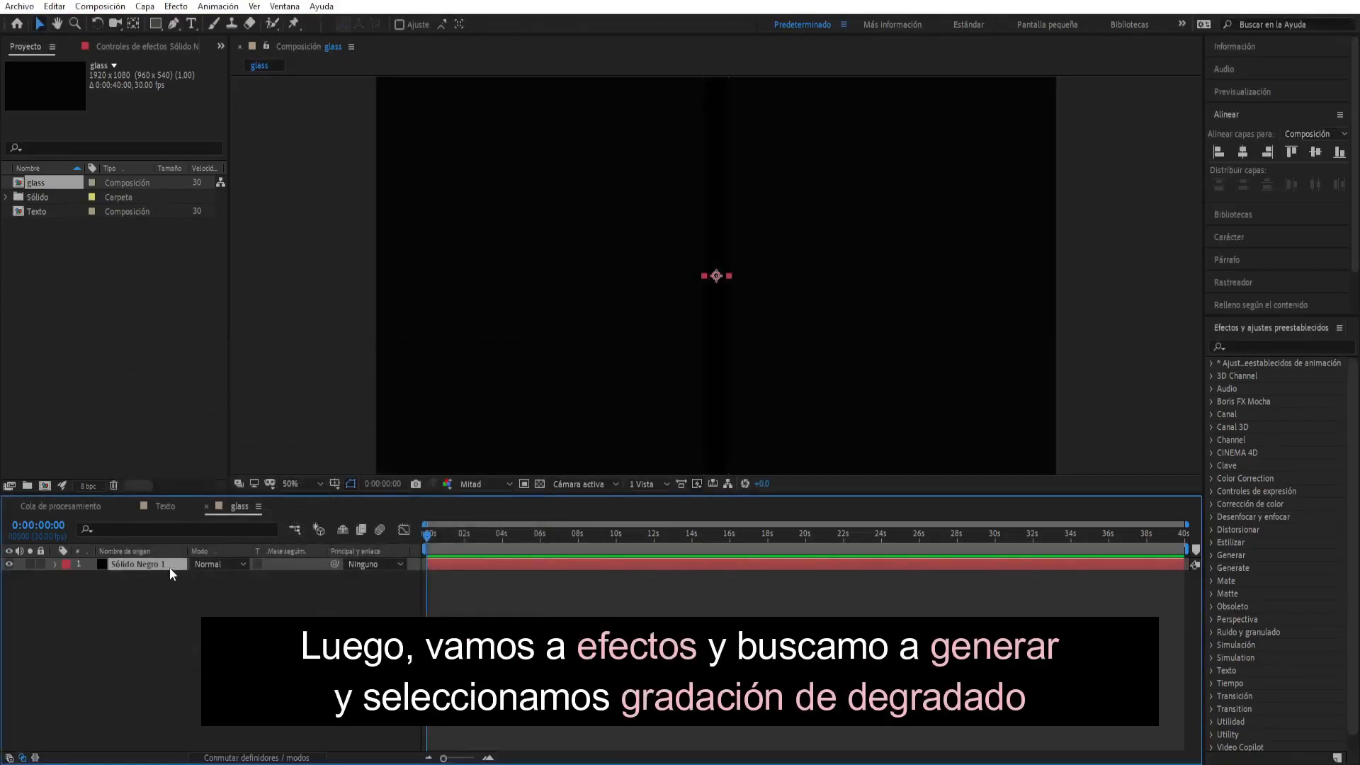
- Apply Gradación de degradado to the solid and set the Y values of both the ramp start and the ramp end to 540
left_click(175, 6)
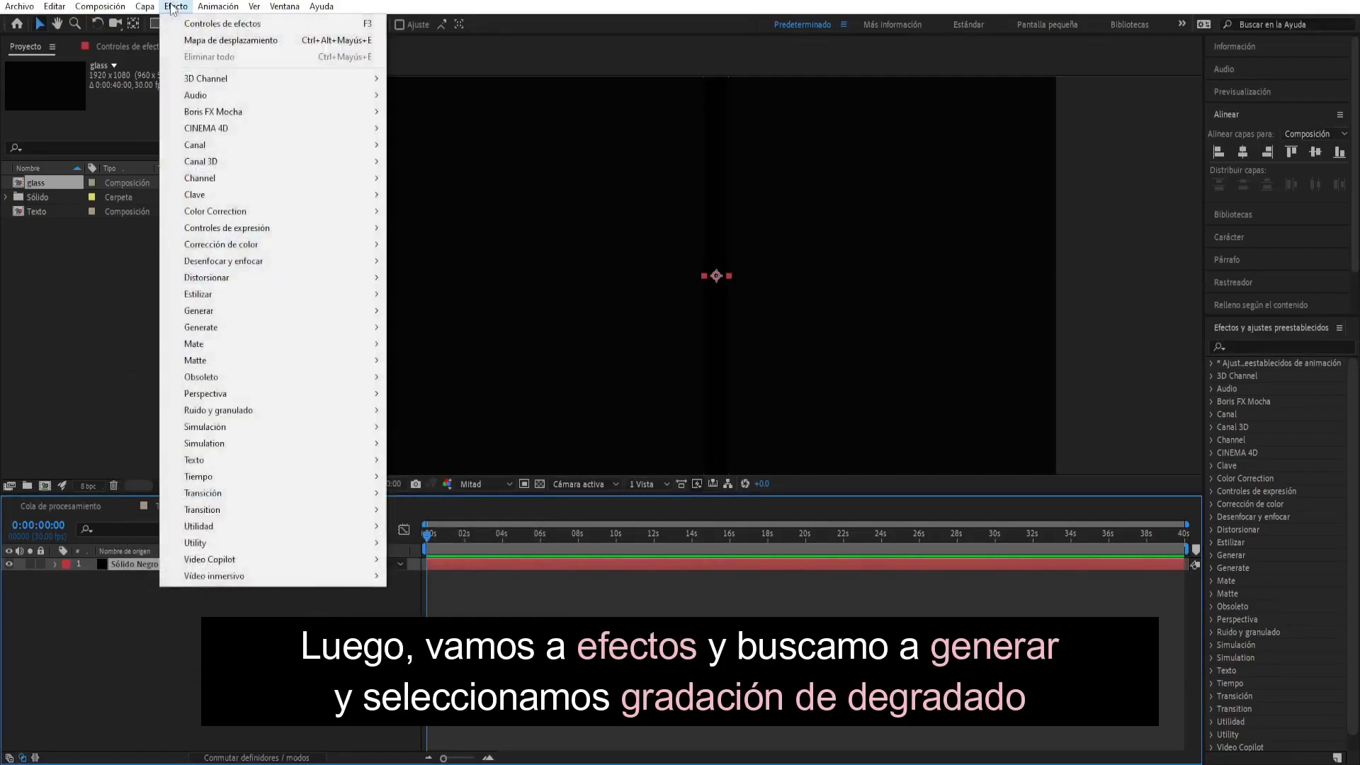
mouse_move(236, 318)
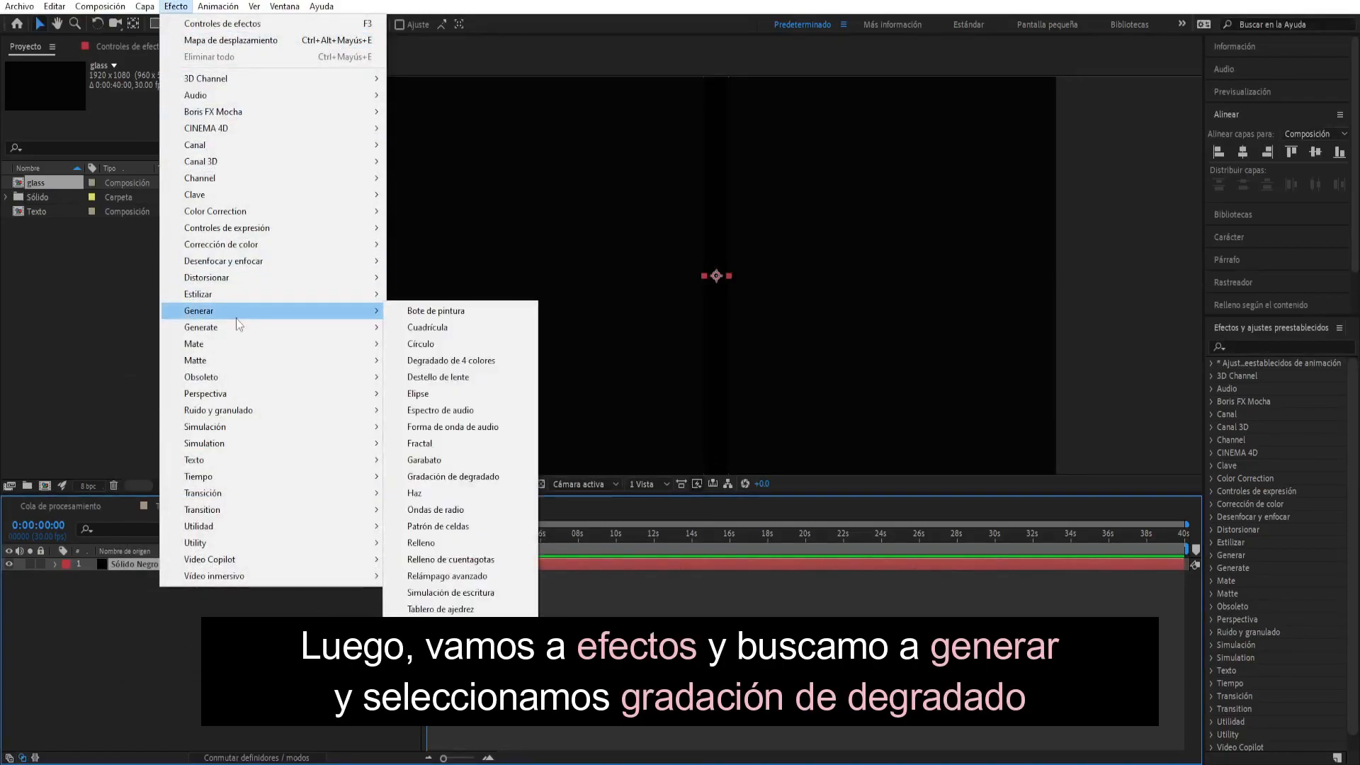
left_click(467, 480)
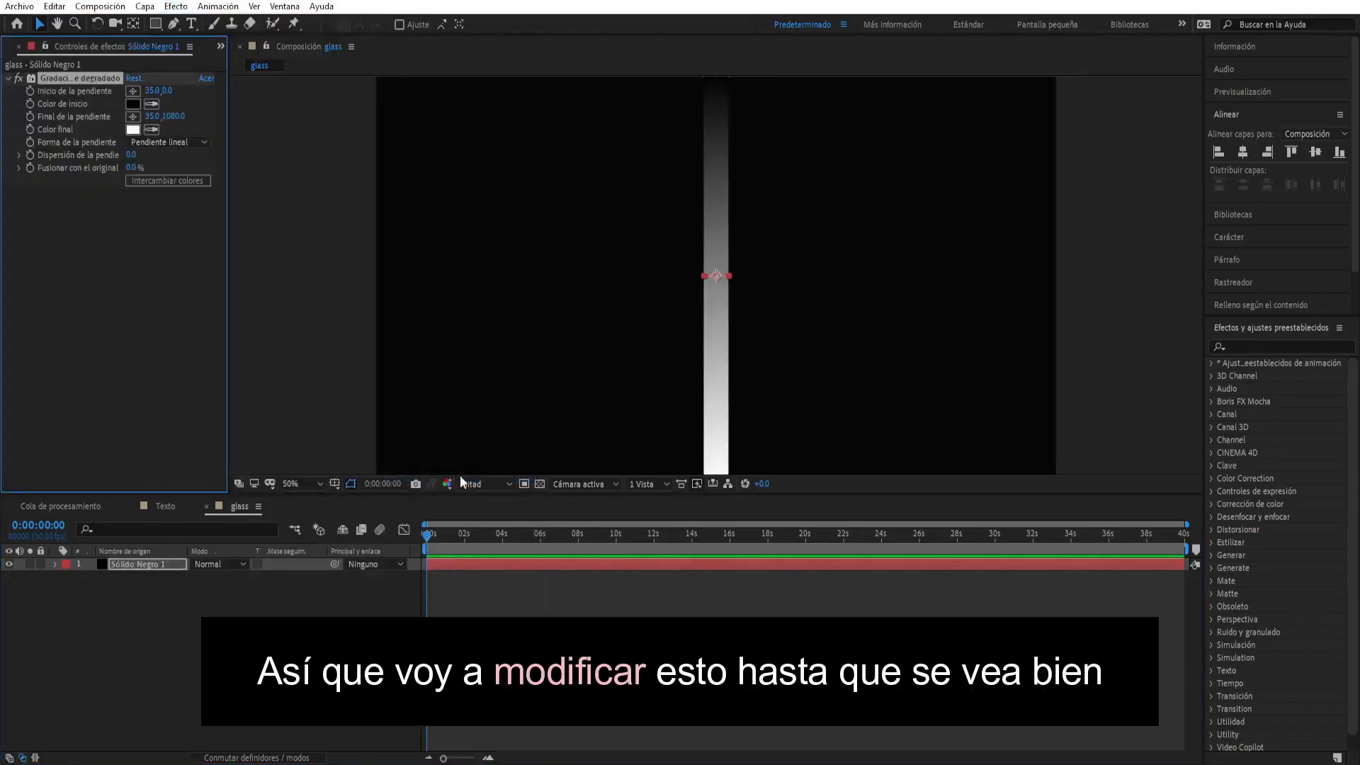
left_click(170, 92)
type("540")
key("Return")
left_click(175, 116)
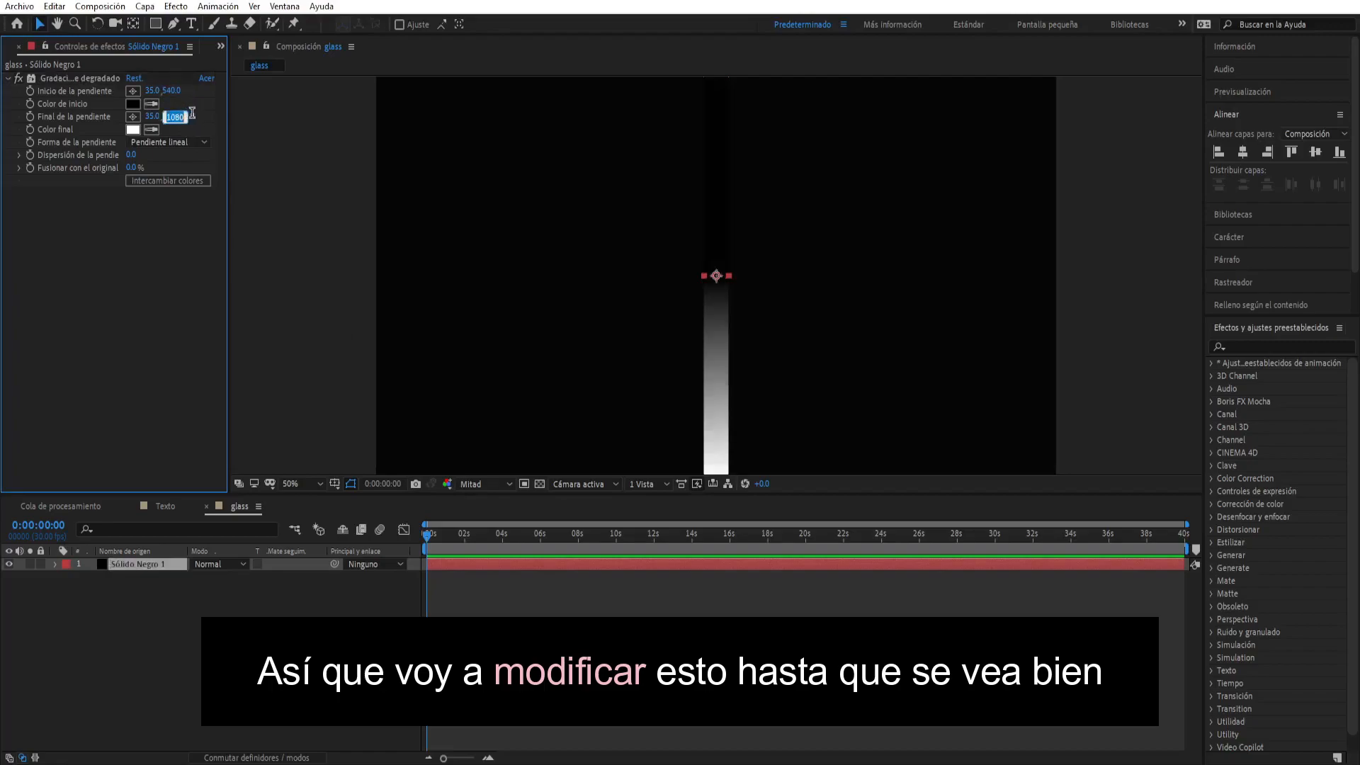
type("54")
key("Return")
- Set the ramp start X to 0 and the ramp end X to 70 so the gradient runs horizontally
left_click(152, 91)
type("0")
key("Return")
left_click(153, 116)
type("70")
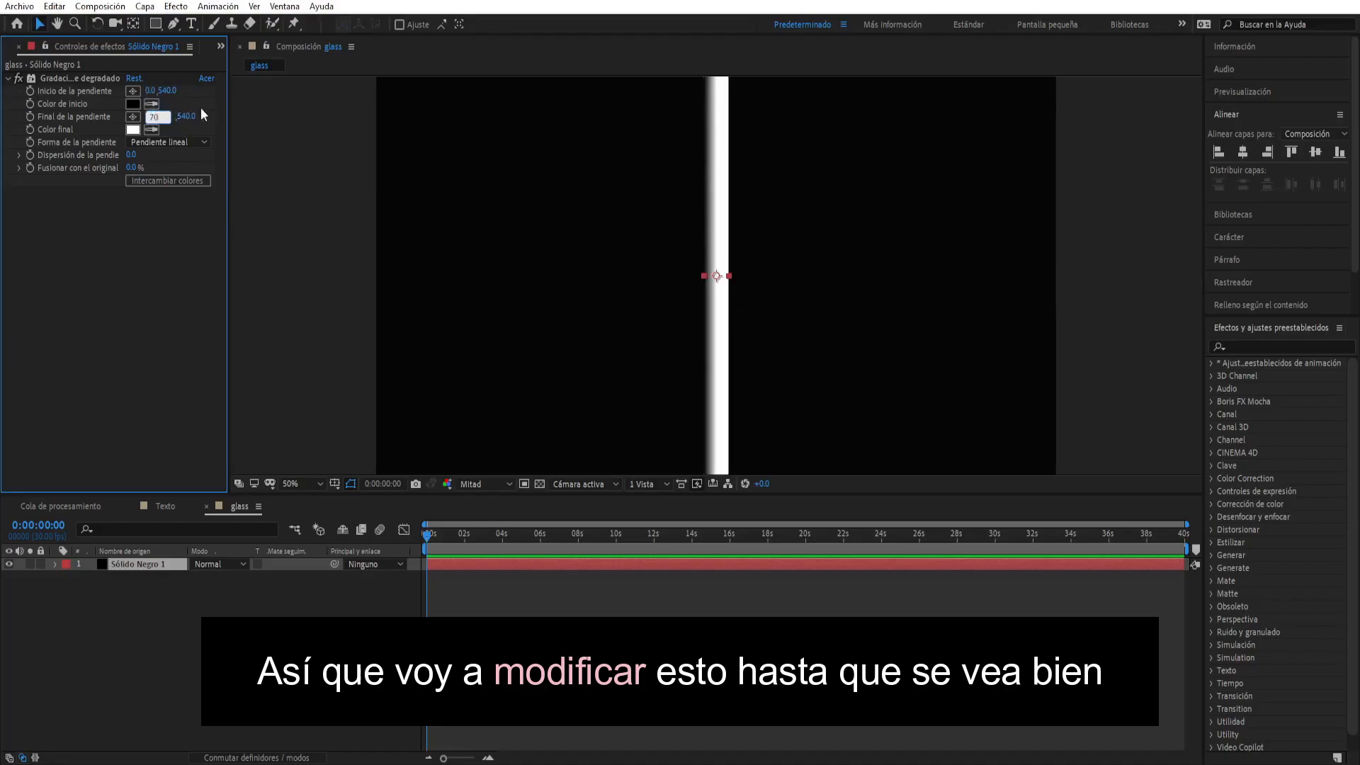
key("Return")
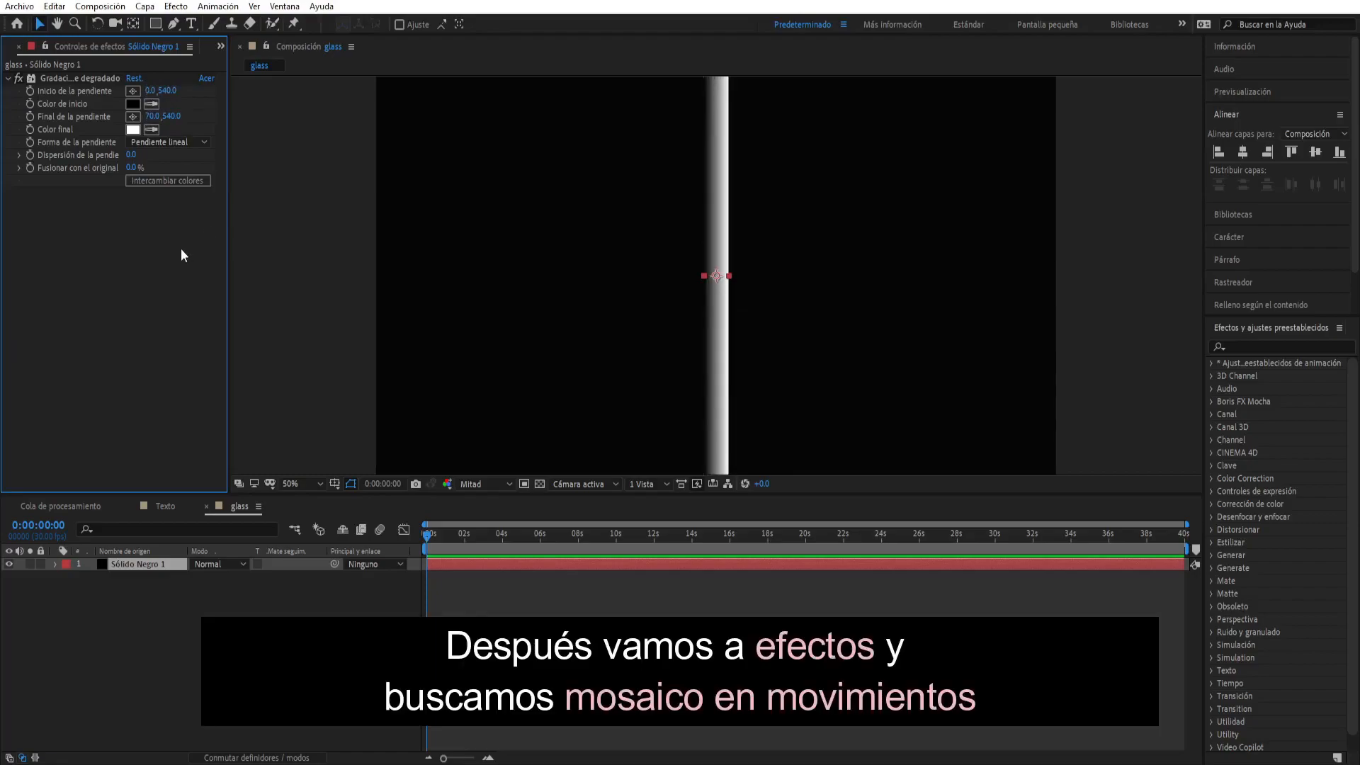
- Find the Mosaico en movimiento effect, apply it to the solid, and set its Anchura de salida to 4180
key("ctrl+f")
type("movi")
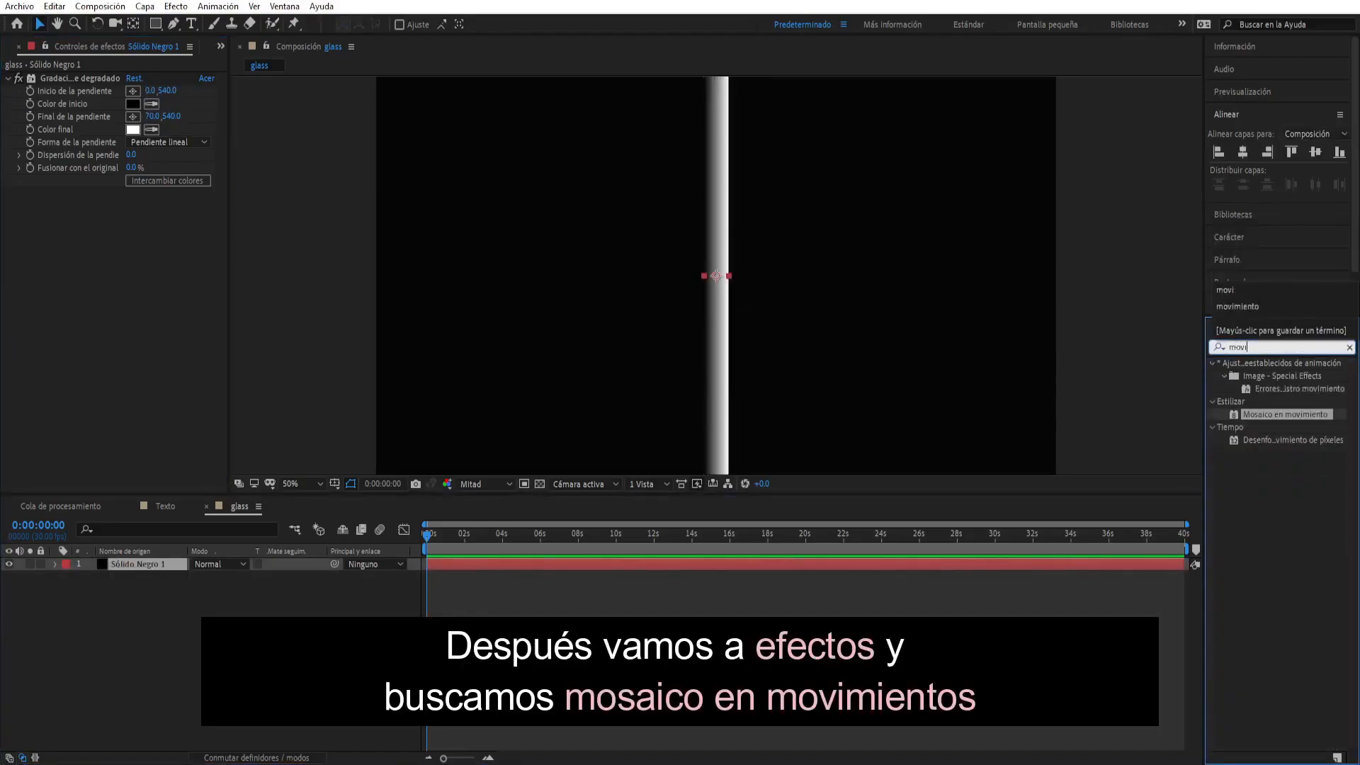
left_click_drag(1268, 415, 157, 565)
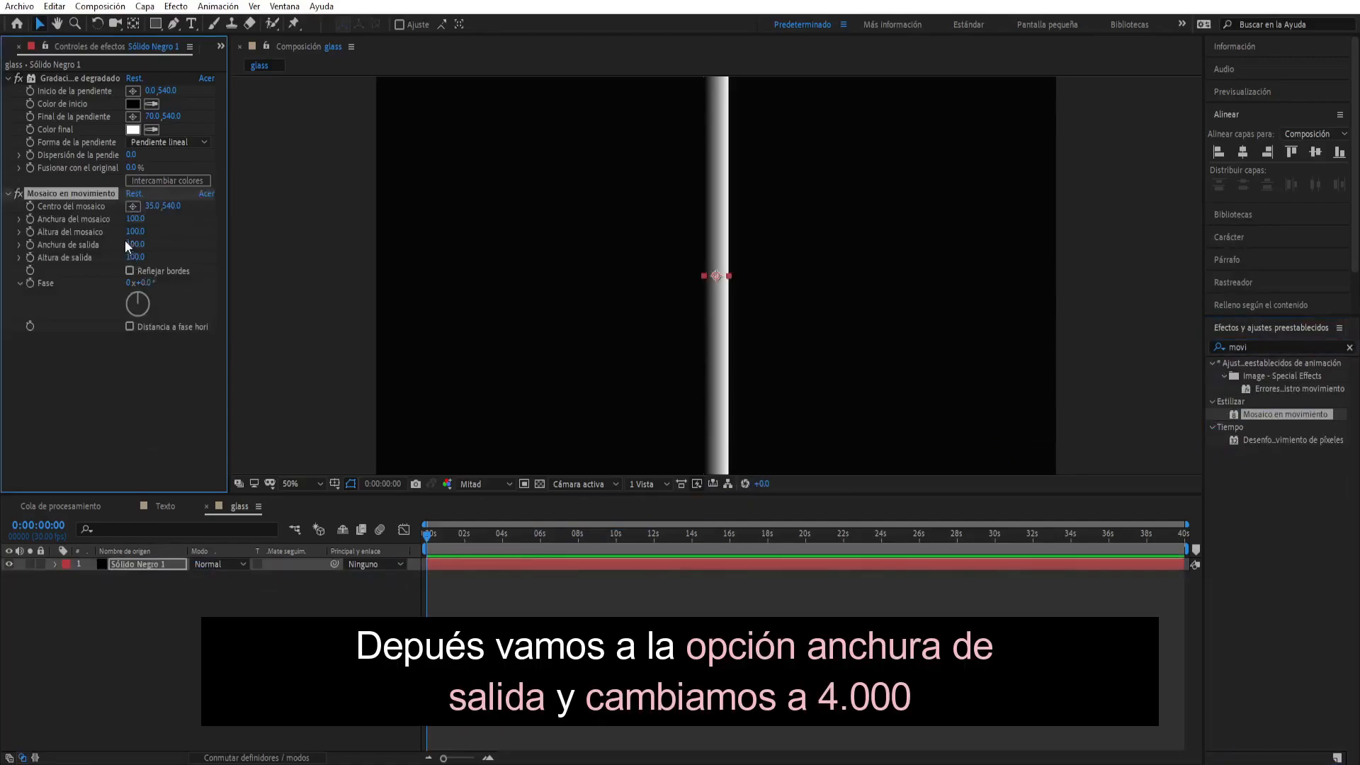
left_click_drag(136, 244, 430, 239)
key("comma")
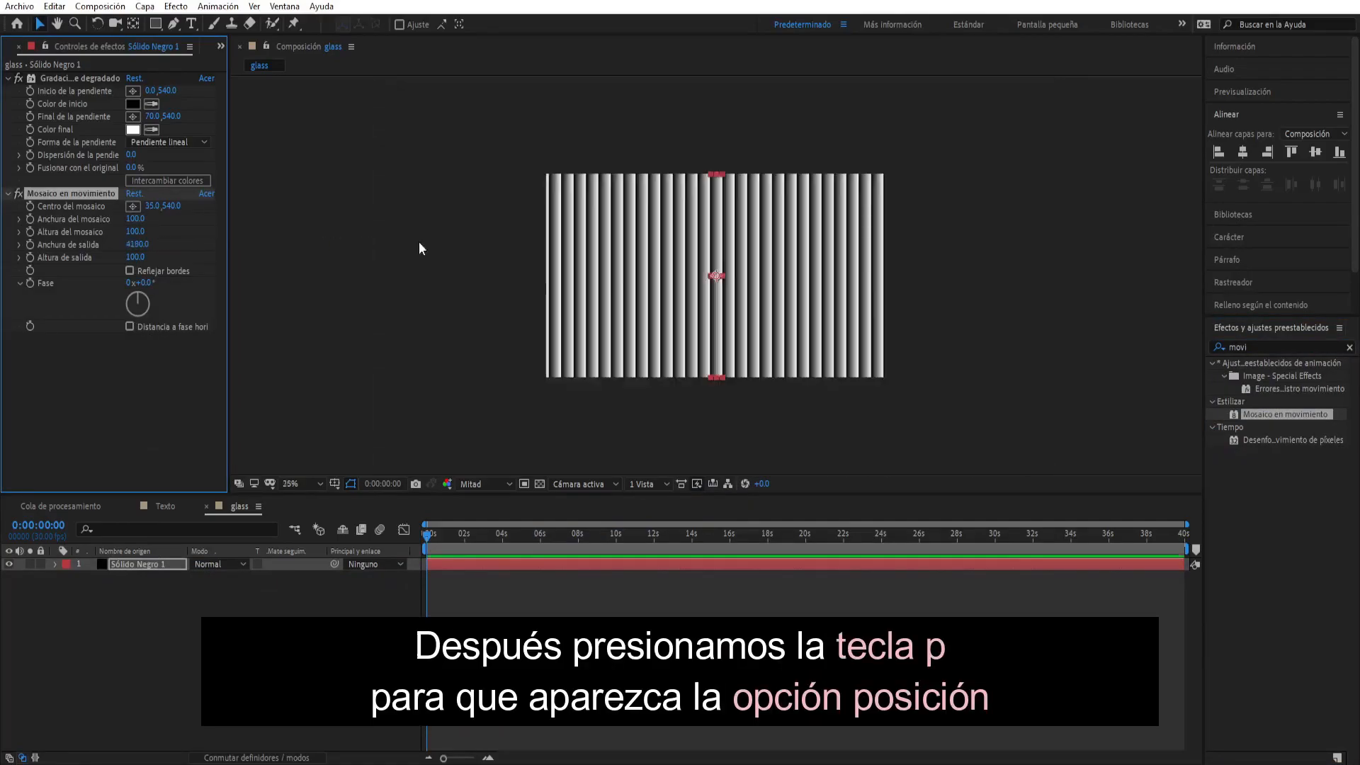
- Start Position keyframing on the solid at 0:00:00:00 and set its X value to 458
left_click(171, 564)
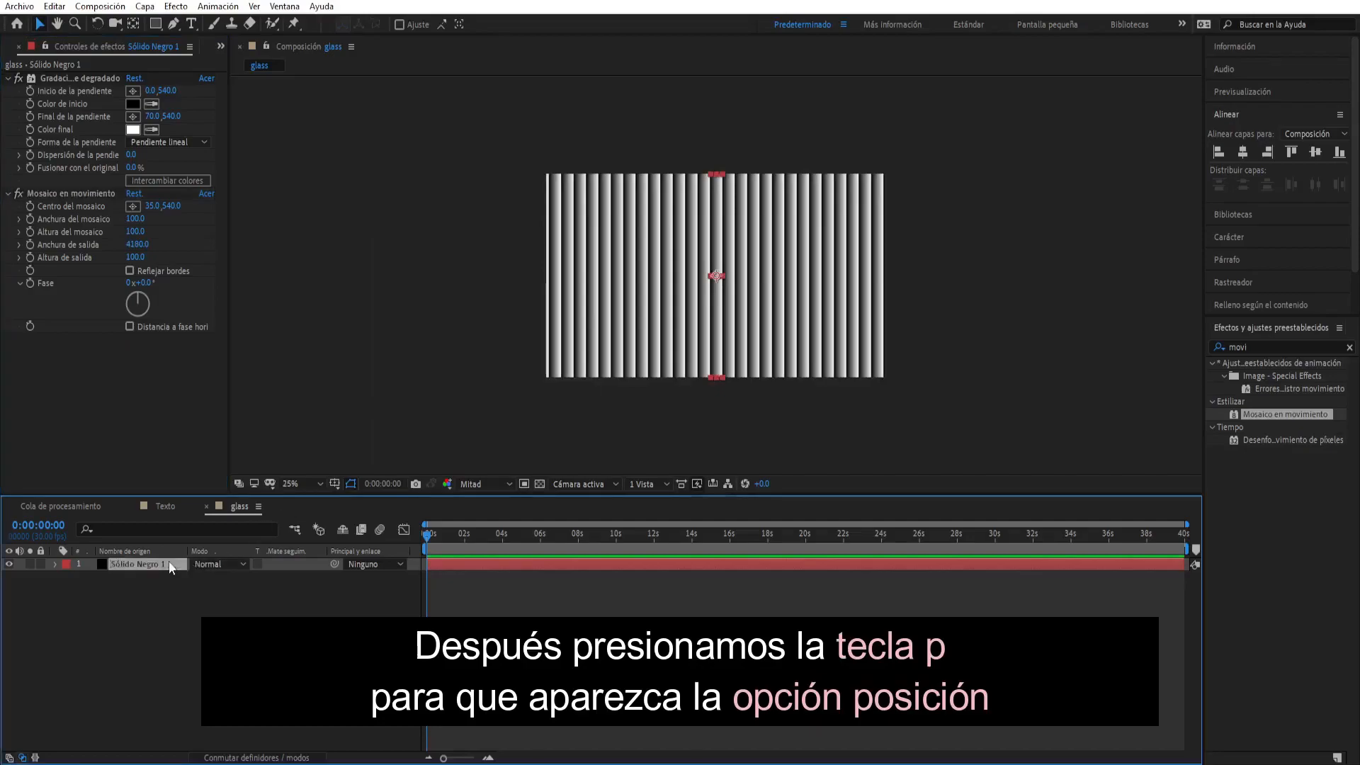
key("p")
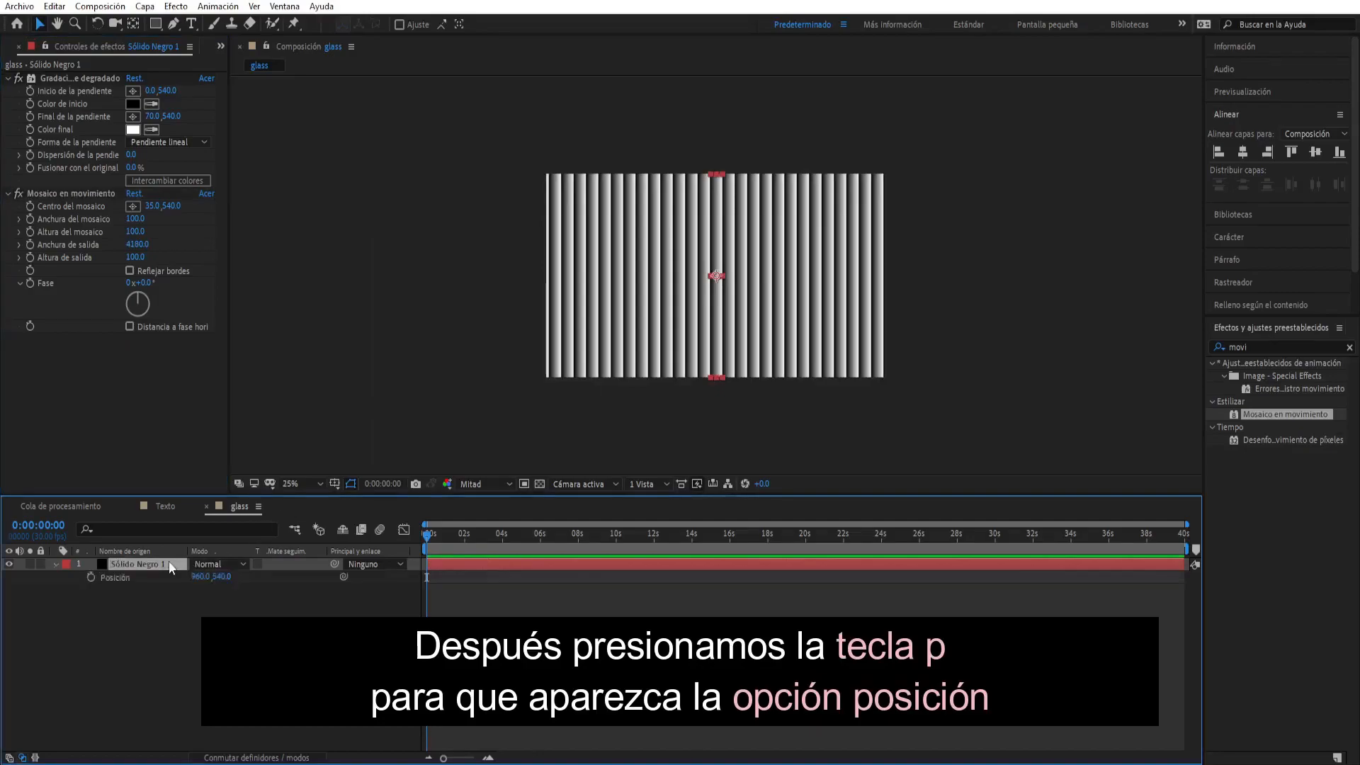
left_click(91, 577)
left_click_drag(202, 575, 2, 574)
left_click_drag(201, 576, 52, 583)
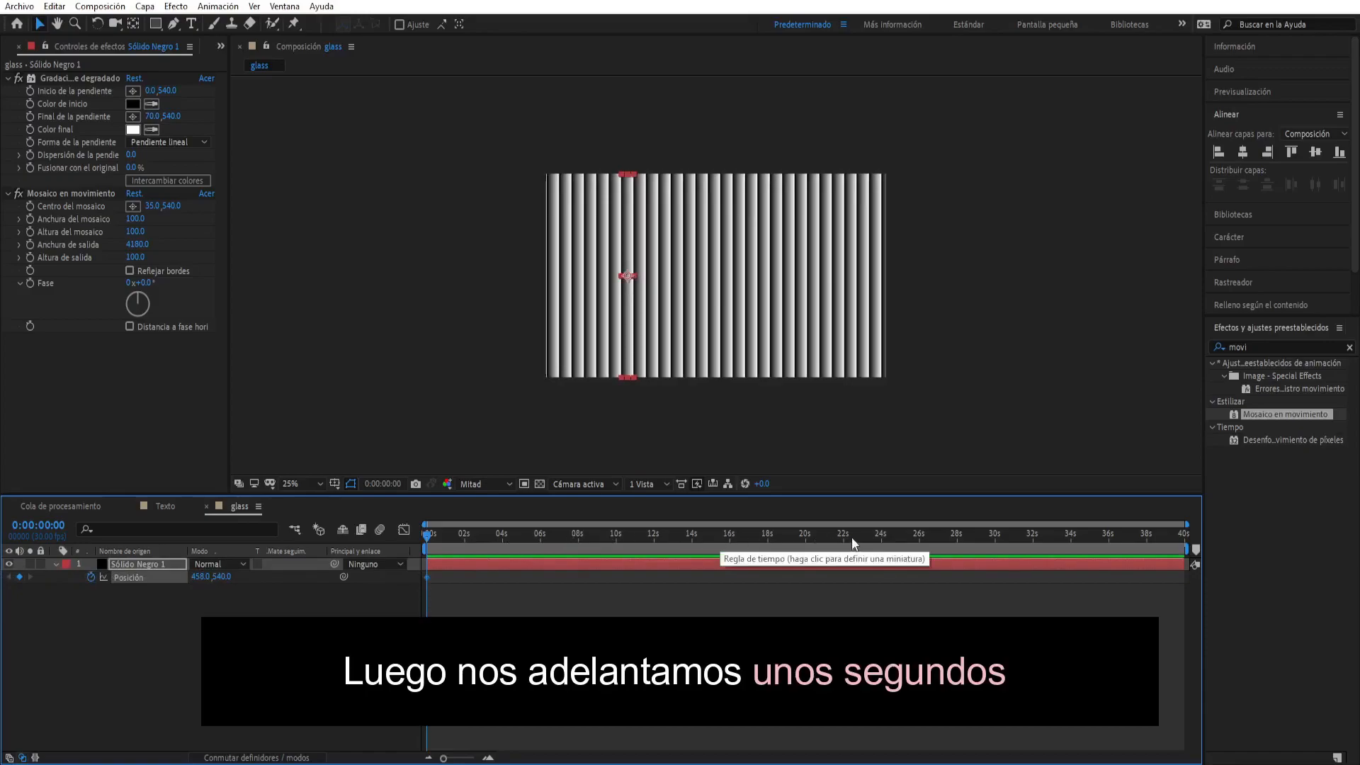
- Add a second Position keyframe at 0:00:24:01 that shifts the solid to the right, and switch to the Texto composition
left_click(882, 544)
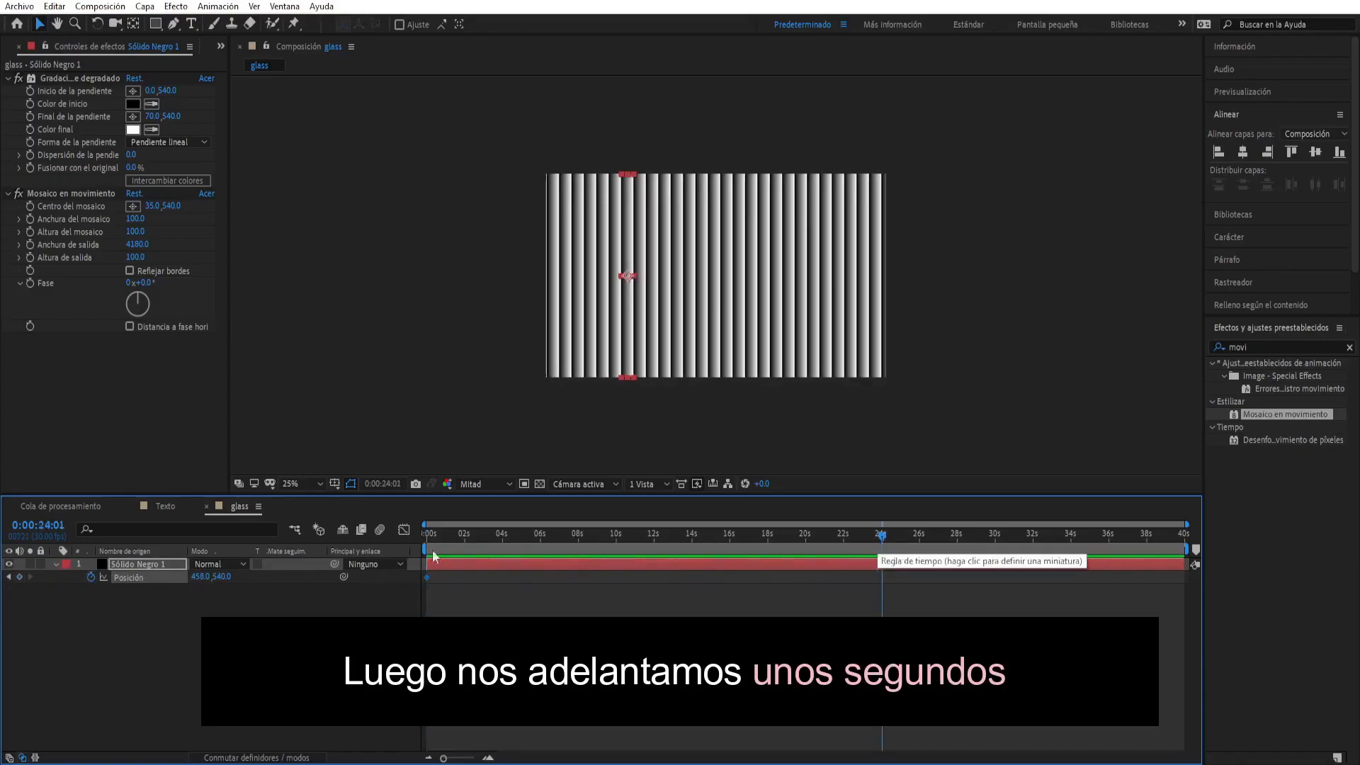
left_click_drag(345, 577, 898, 561)
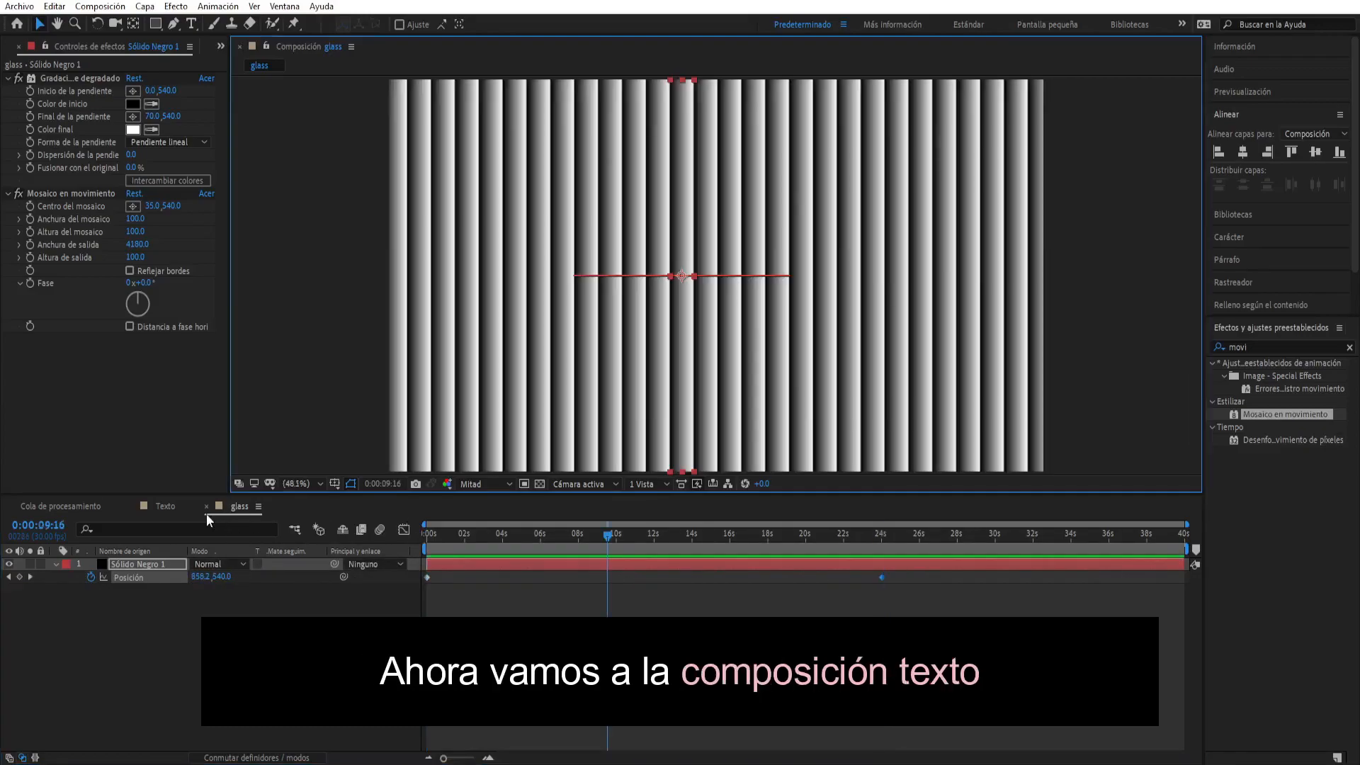
left_click(170, 507)
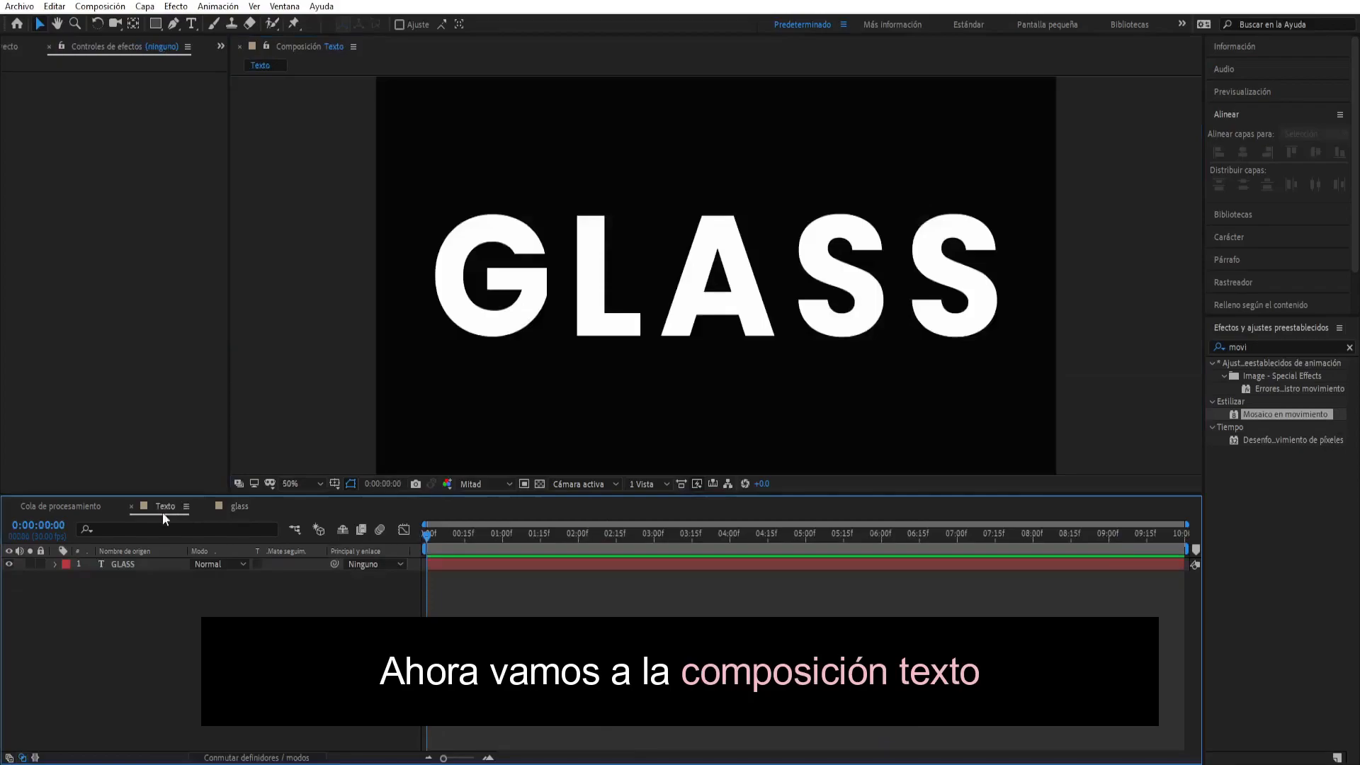
- Place the glass composition below the GLASS text layer in the Texto composition and create a new adjustment layer
left_click(11, 48)
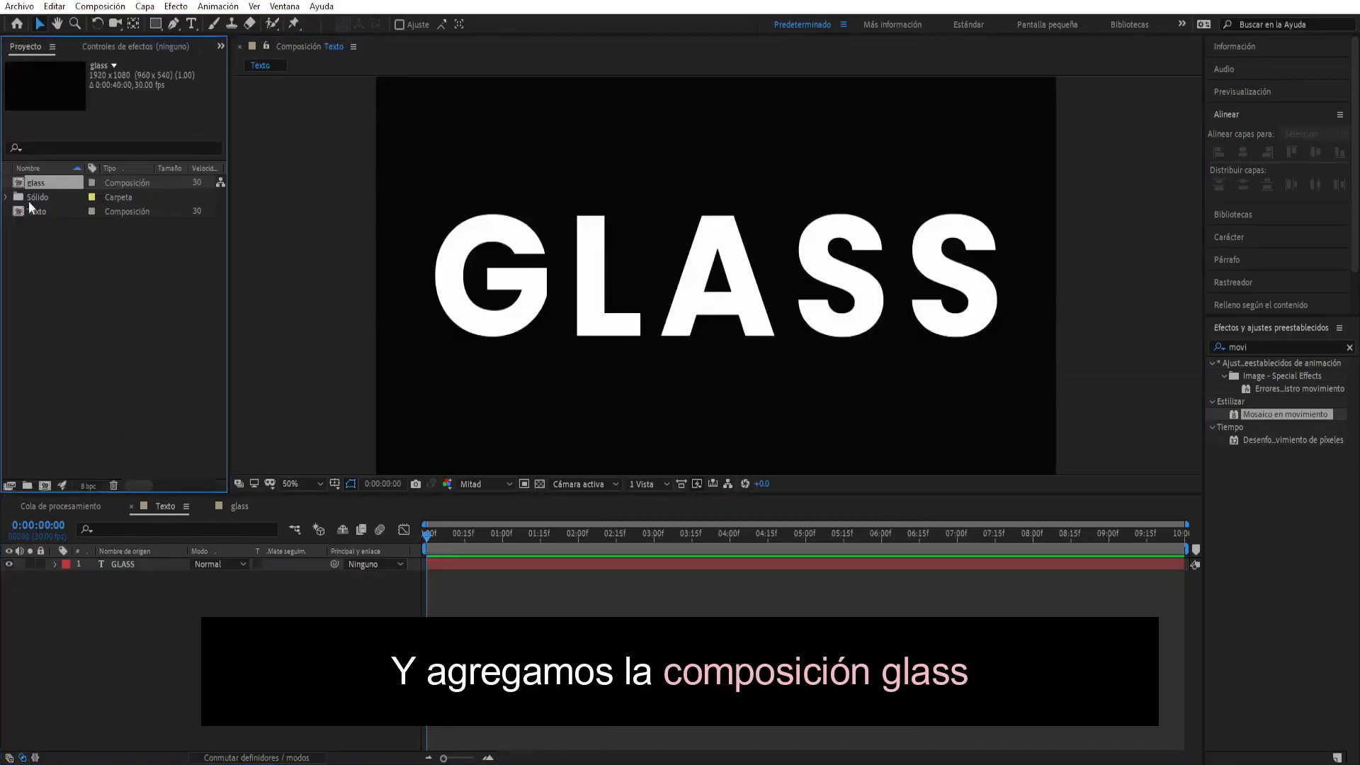
left_click_drag(52, 272, 88, 571)
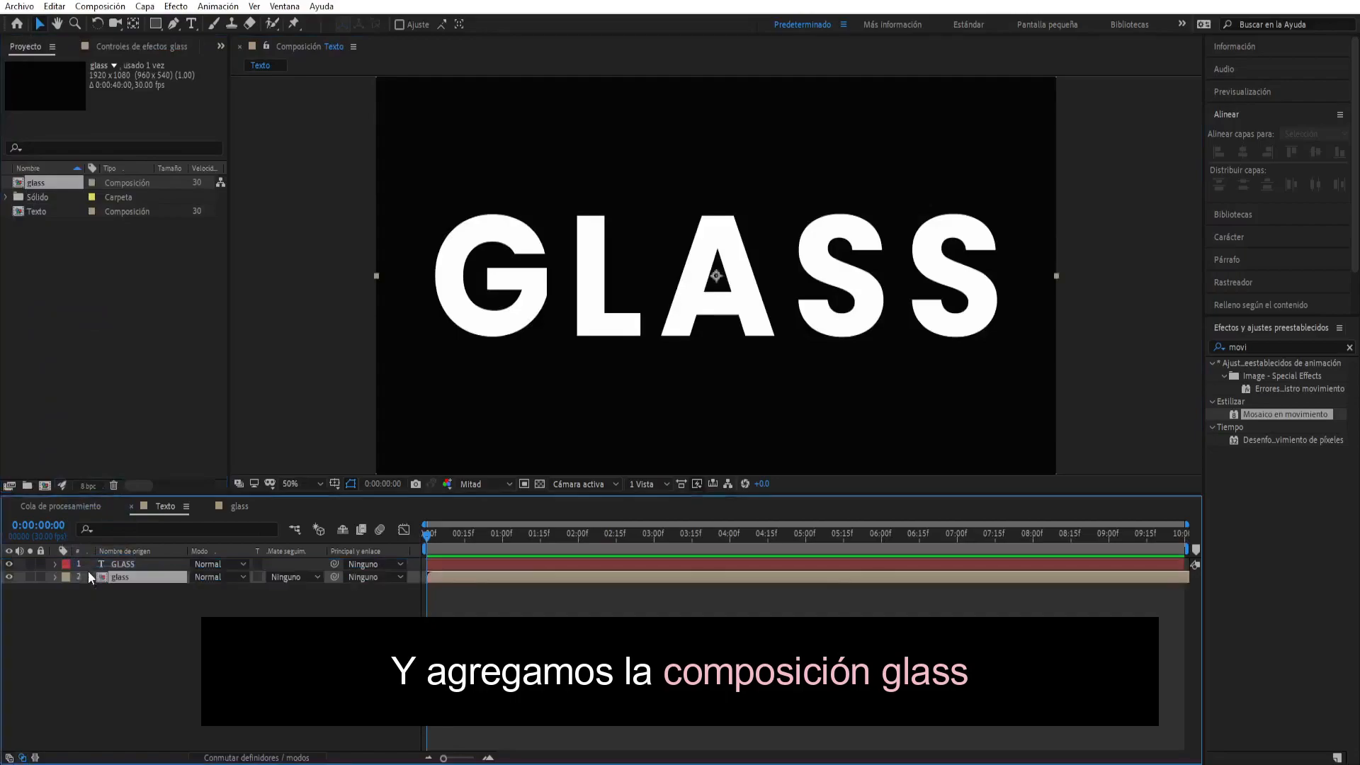
right_click(179, 617)
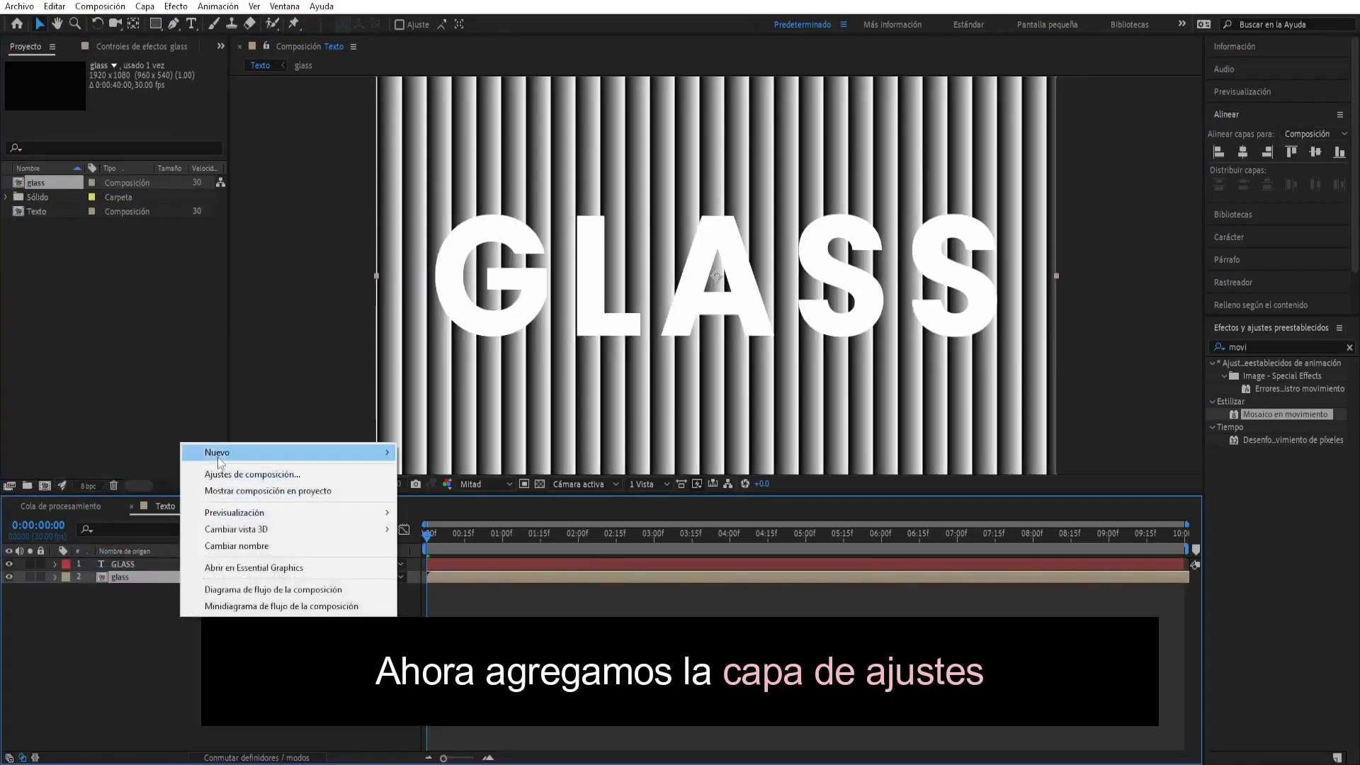
mouse_move(223, 457)
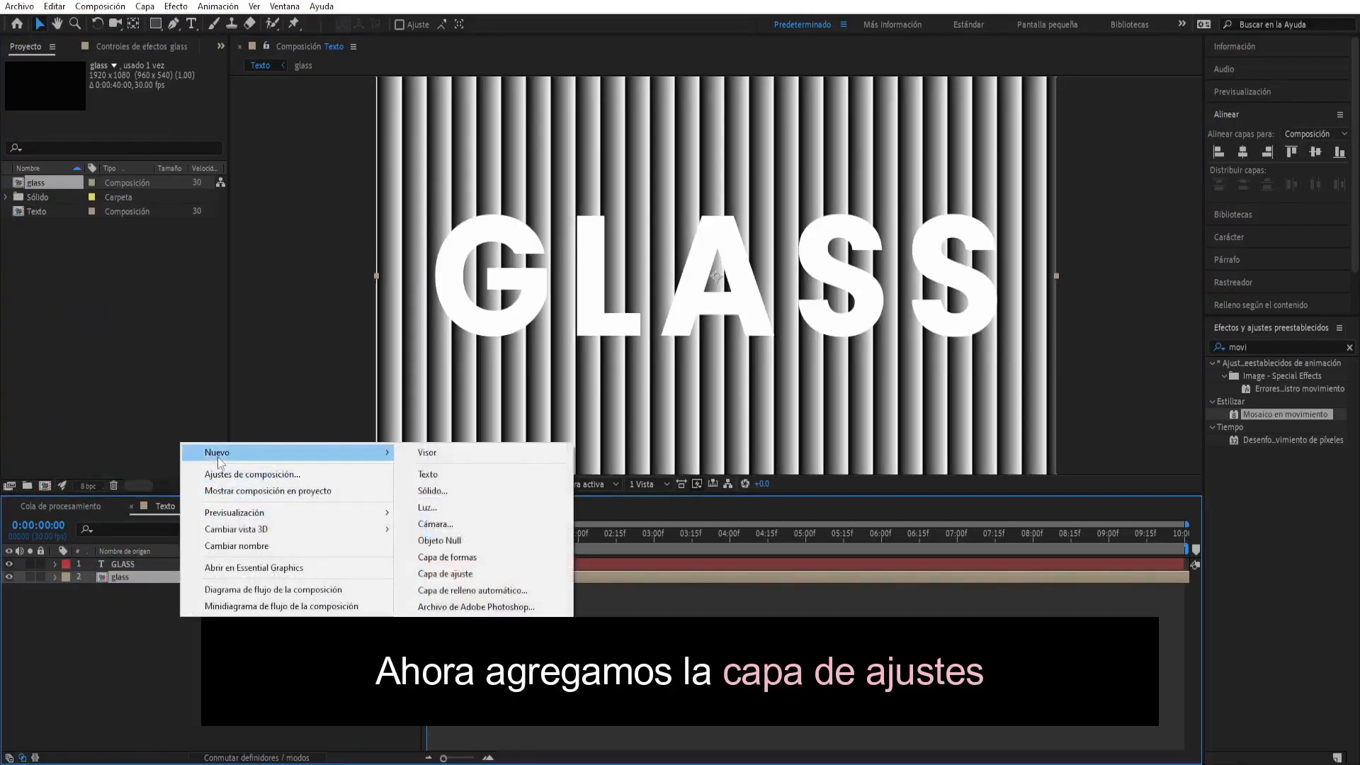
left_click(452, 574)
- Find the Mapa de desplazamiento effect, apply it to the adjustment layer, and place that layer above the GLASS text
double_click(1238, 347)
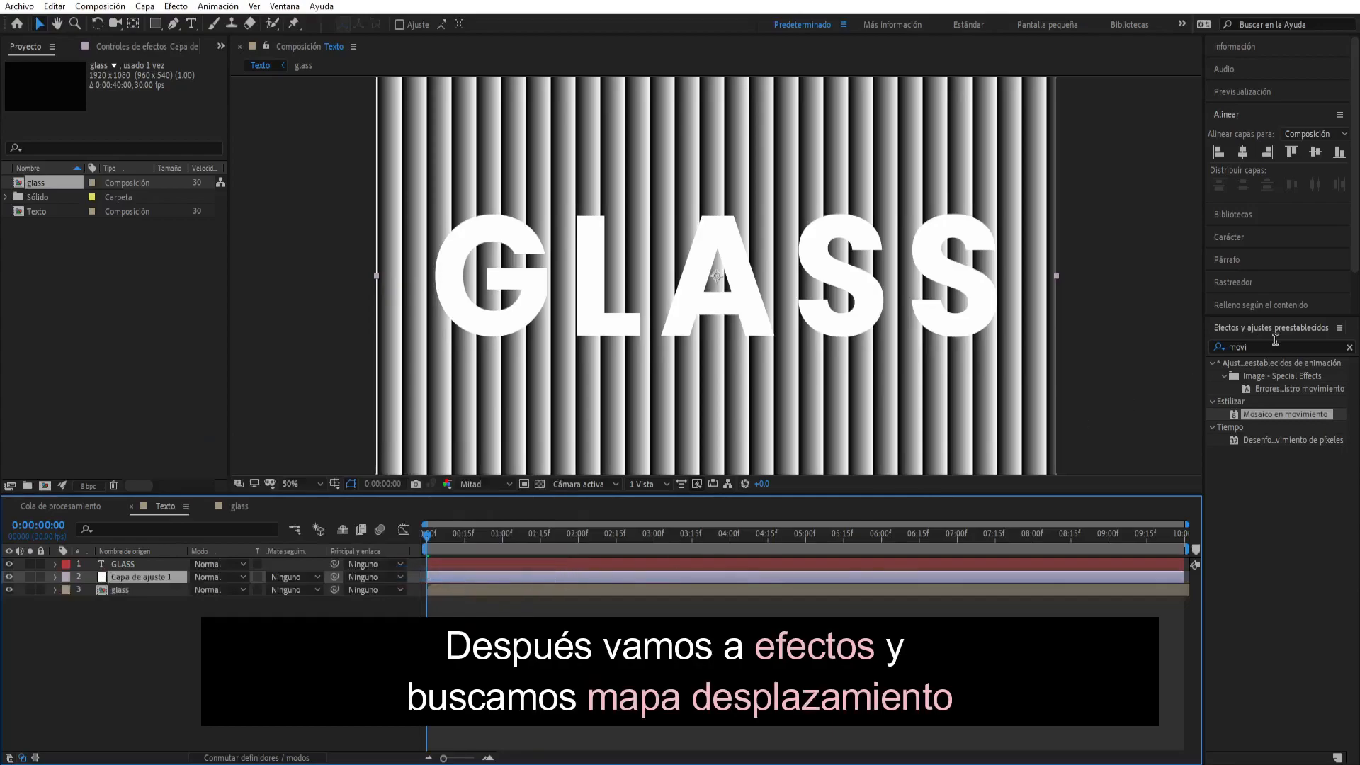
type("map")
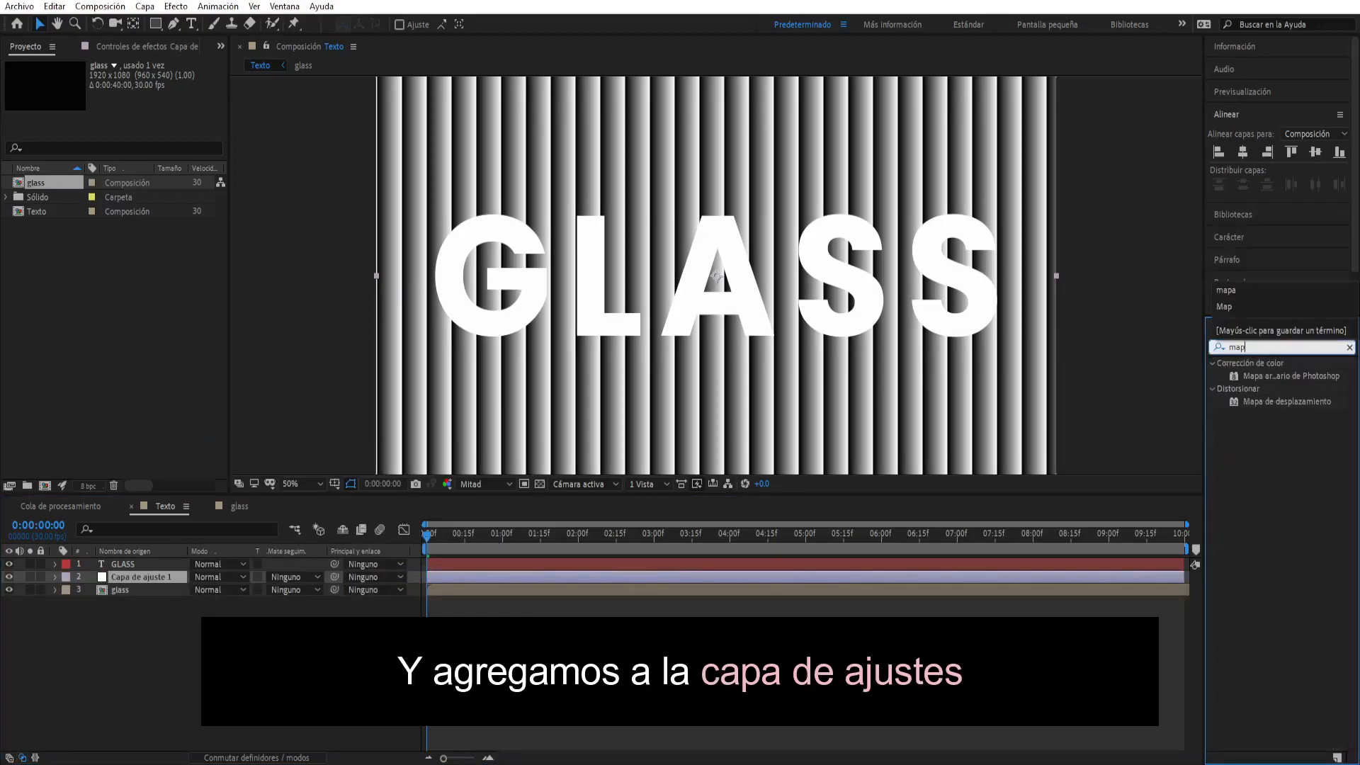
left_click_drag(176, 580, 168, 561)
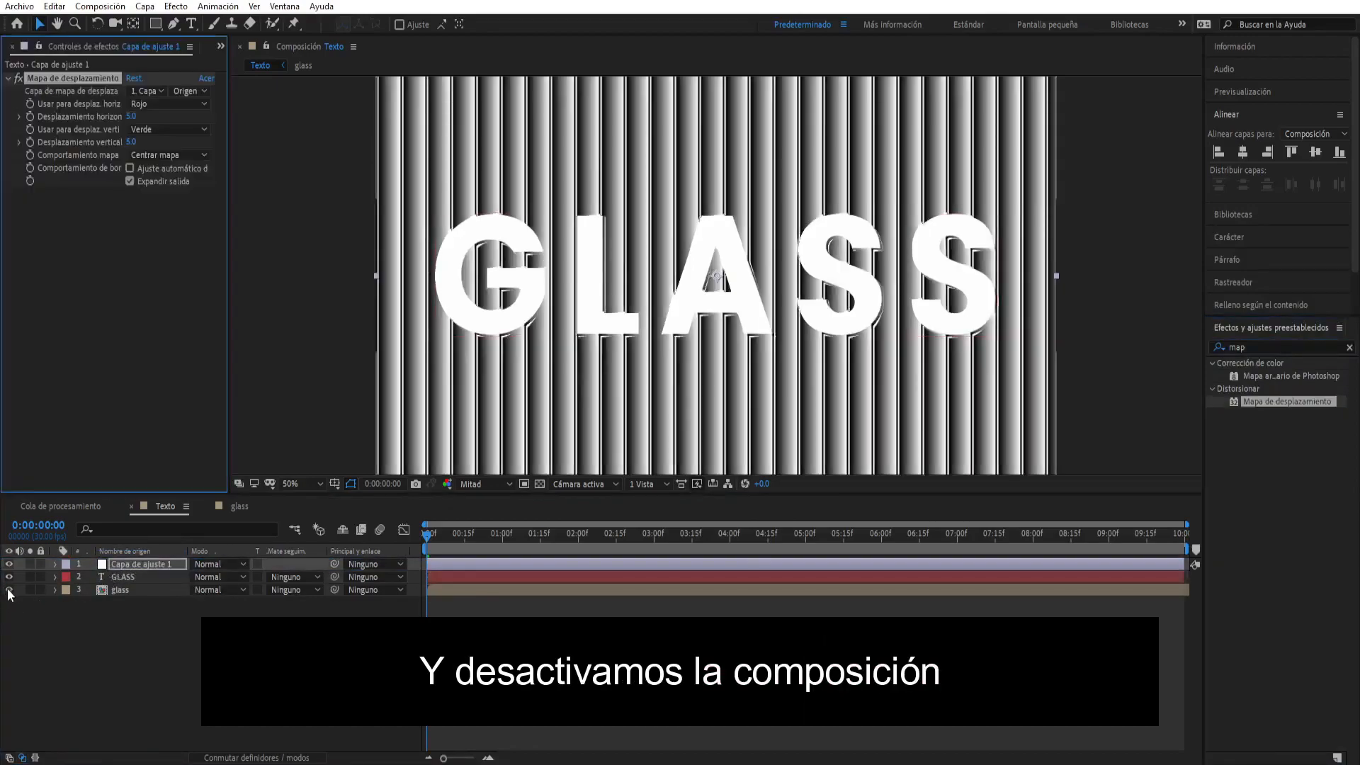
- Hide the glass layer, then choose it as the displacement map layer and adjust the effect's vertical displacement
left_click(9, 589)
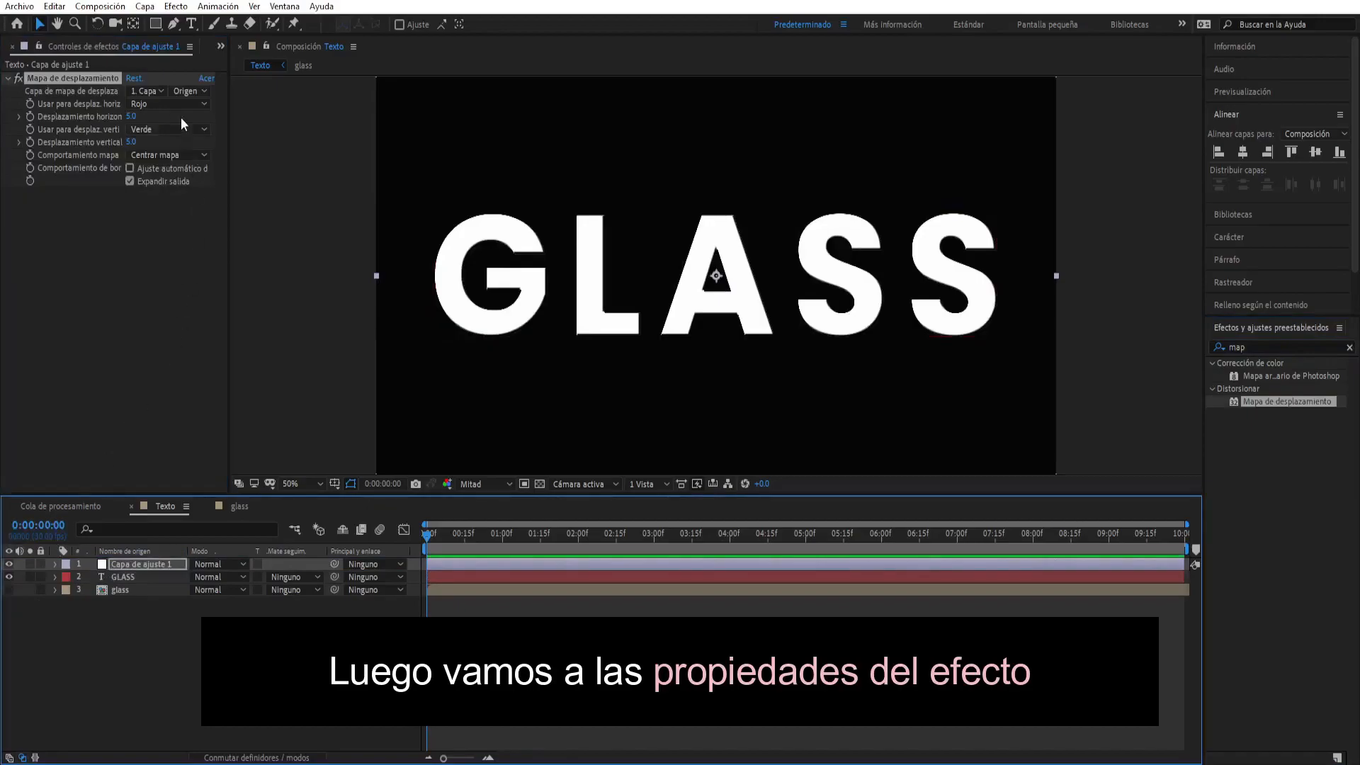
left_click(148, 90)
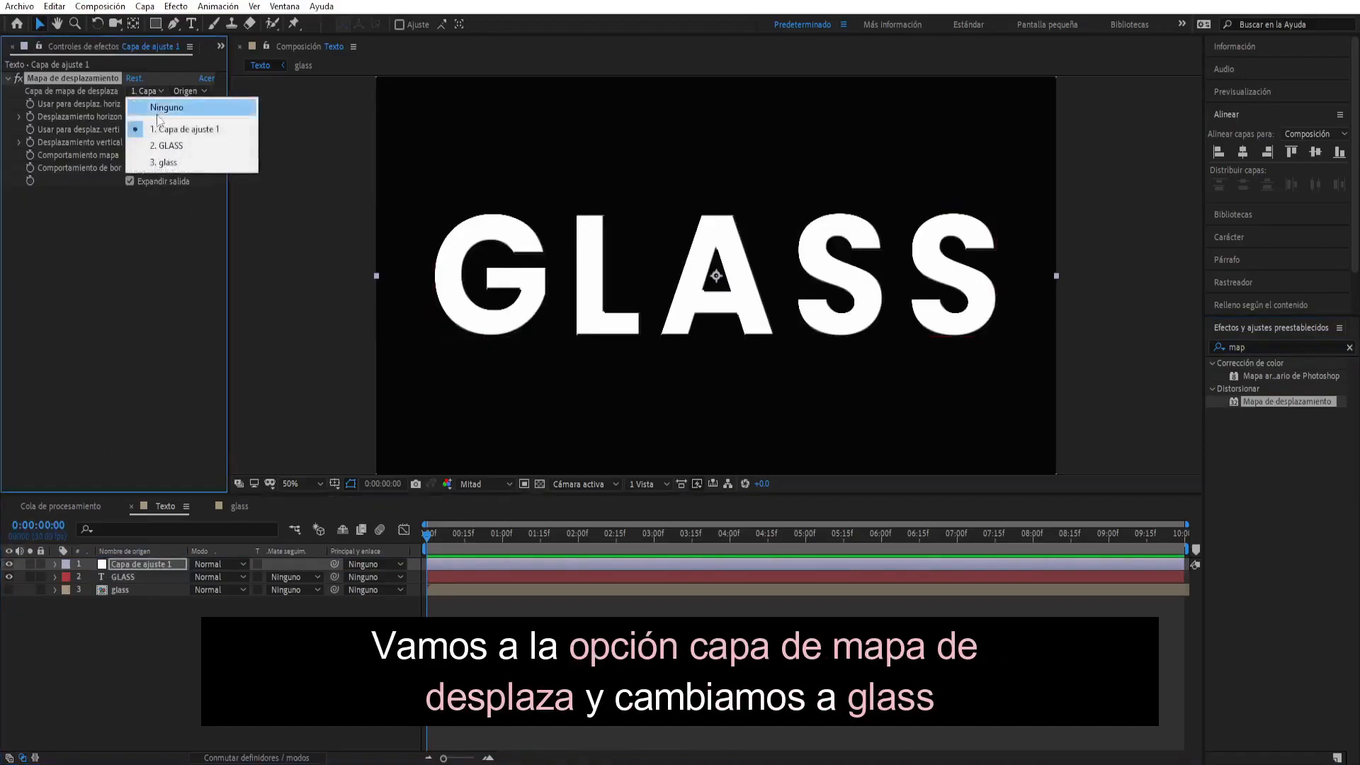
left_click(169, 165)
left_click_drag(135, 141, 140, 145)
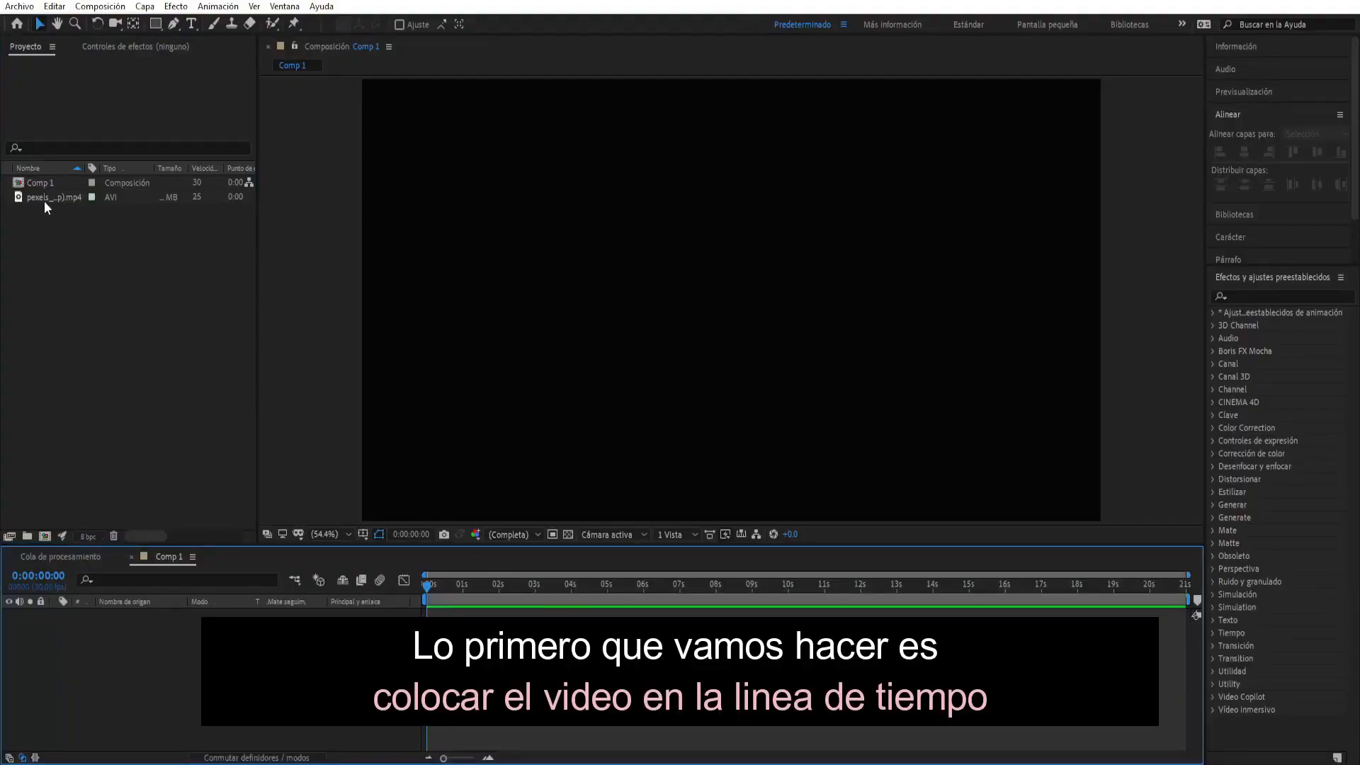
- Add the pexels ocean video to the Comp 1 timeline and leave no layer selected
left_click_drag(45, 202, 44, 264)
left_click_drag(150, 638, 151, 640)
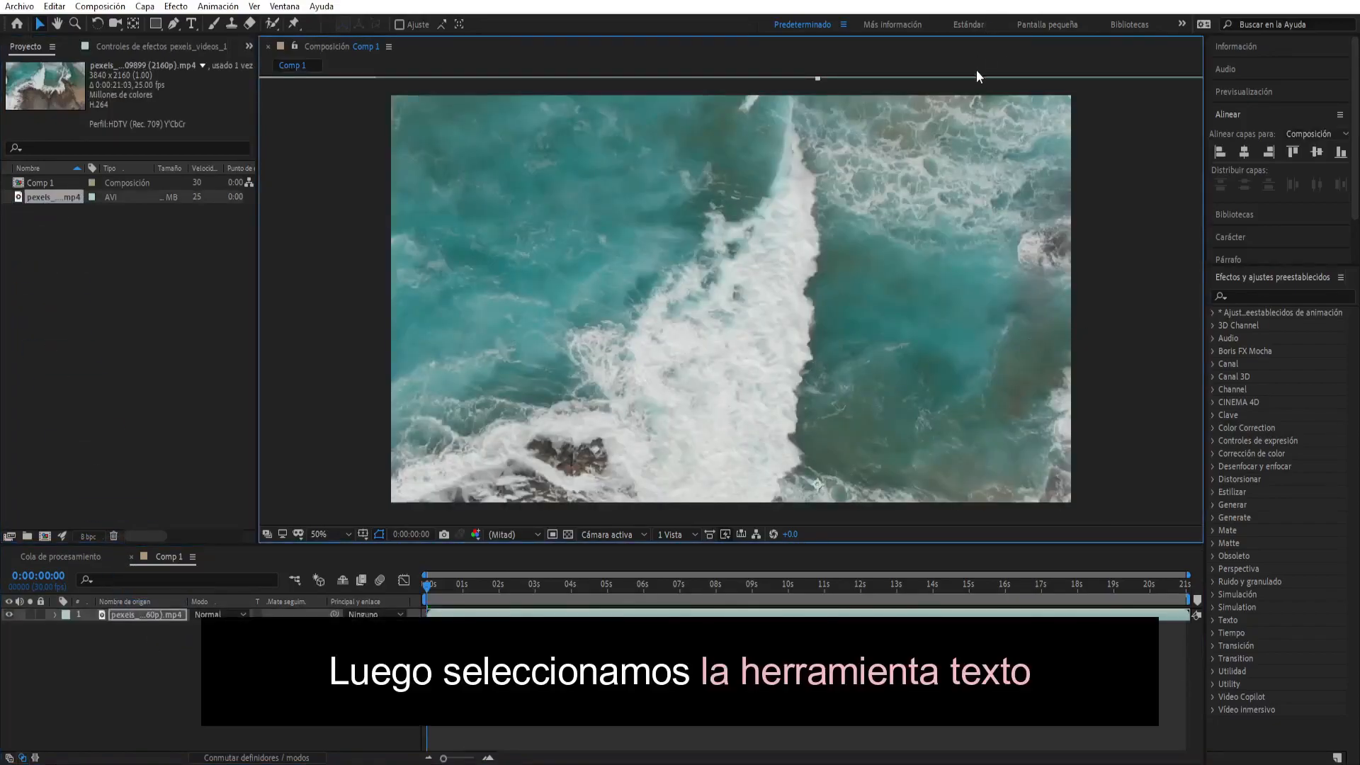
left_click(976, 71)
- Create a text layer reading TEXTO over the ocean video and return to the Selection tool
left_click(190, 21)
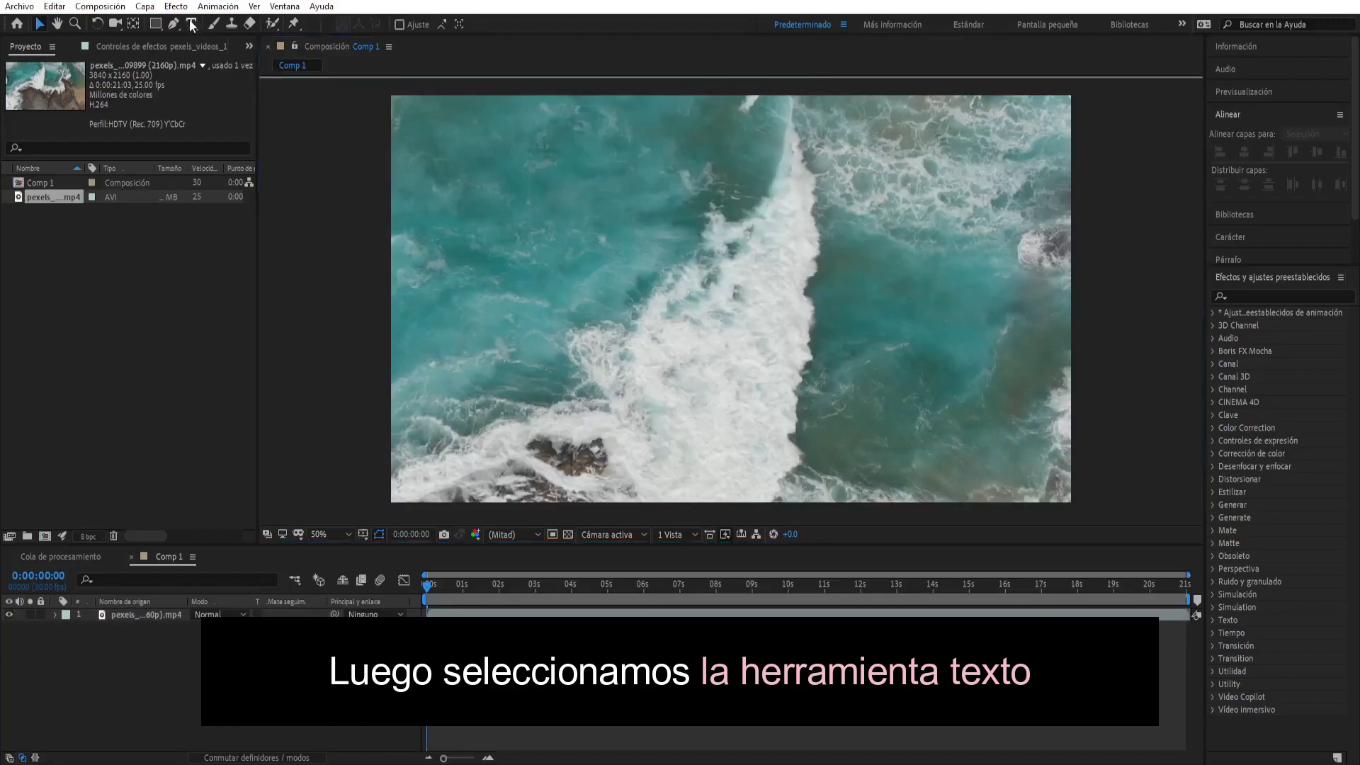
left_click(192, 24)
left_click(461, 332)
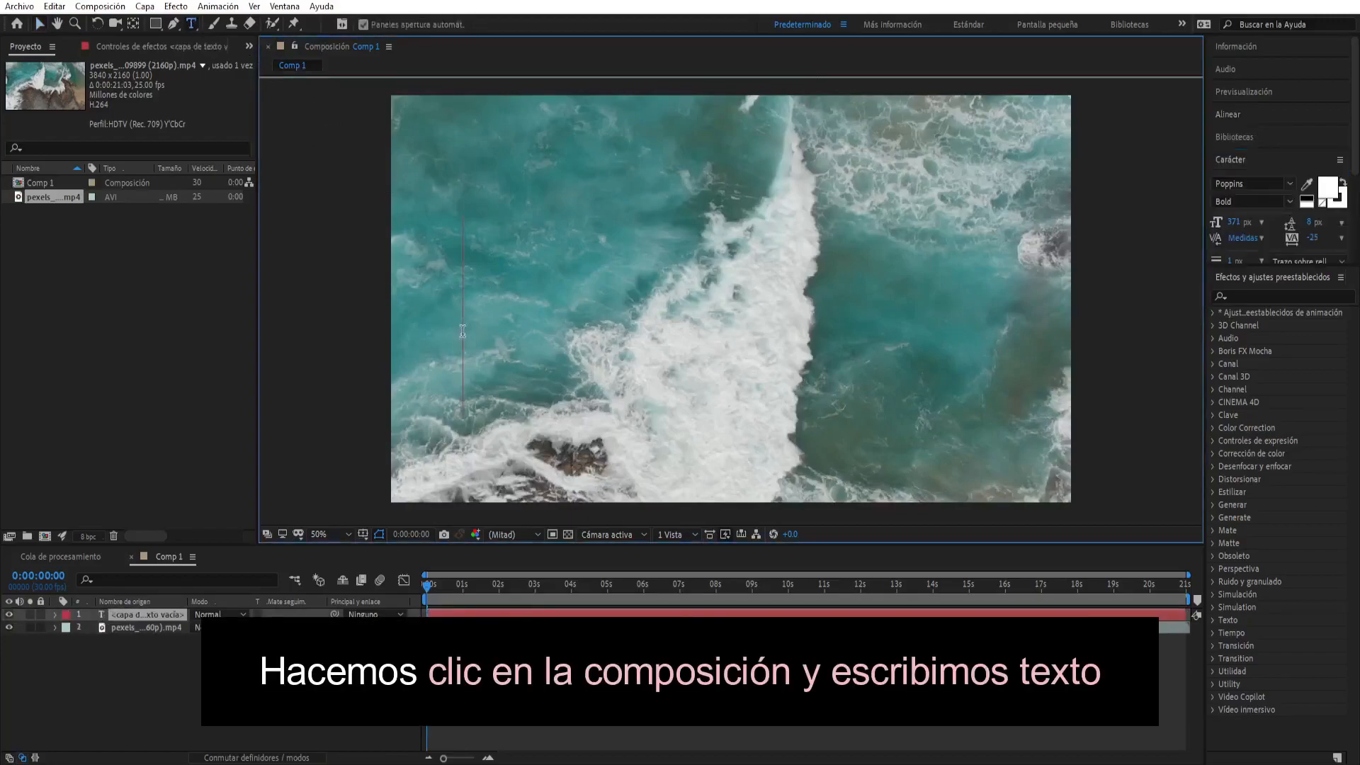
type("T")
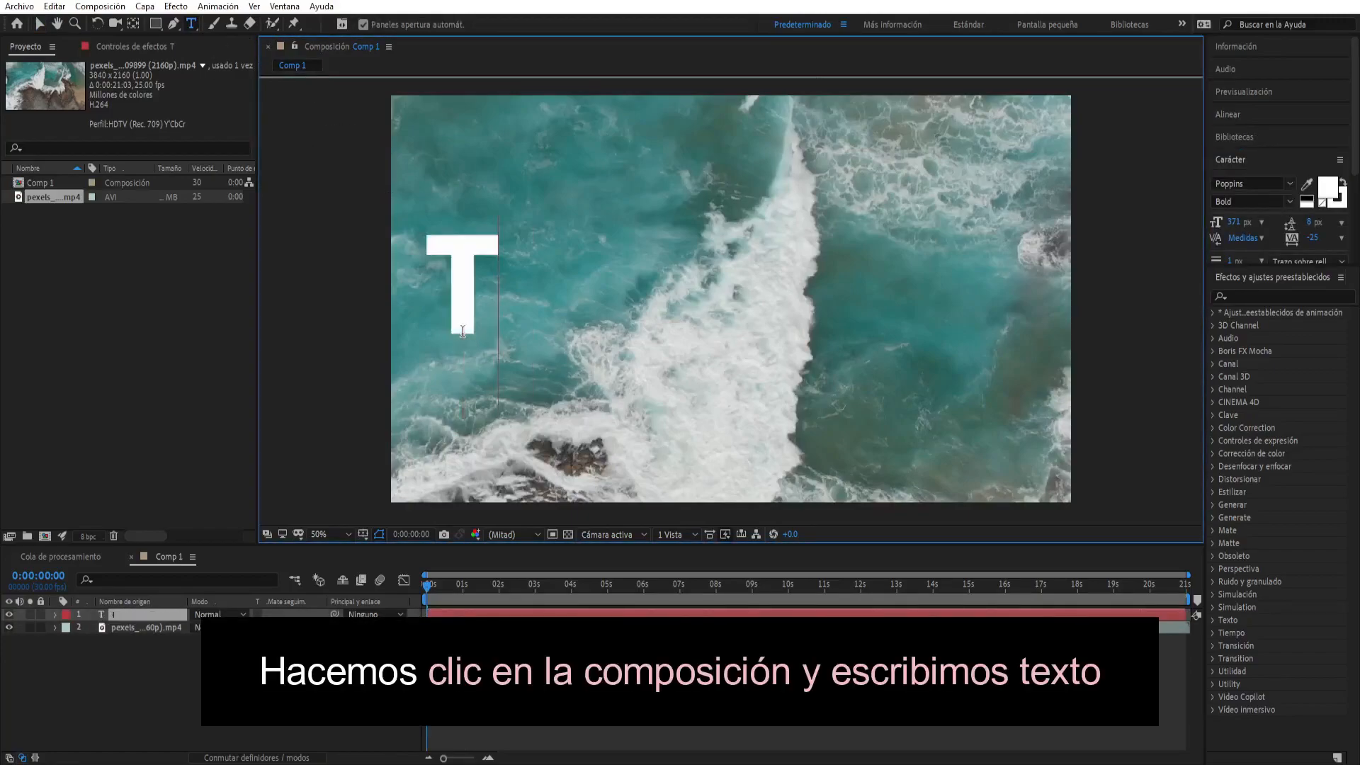
type("EXTO")
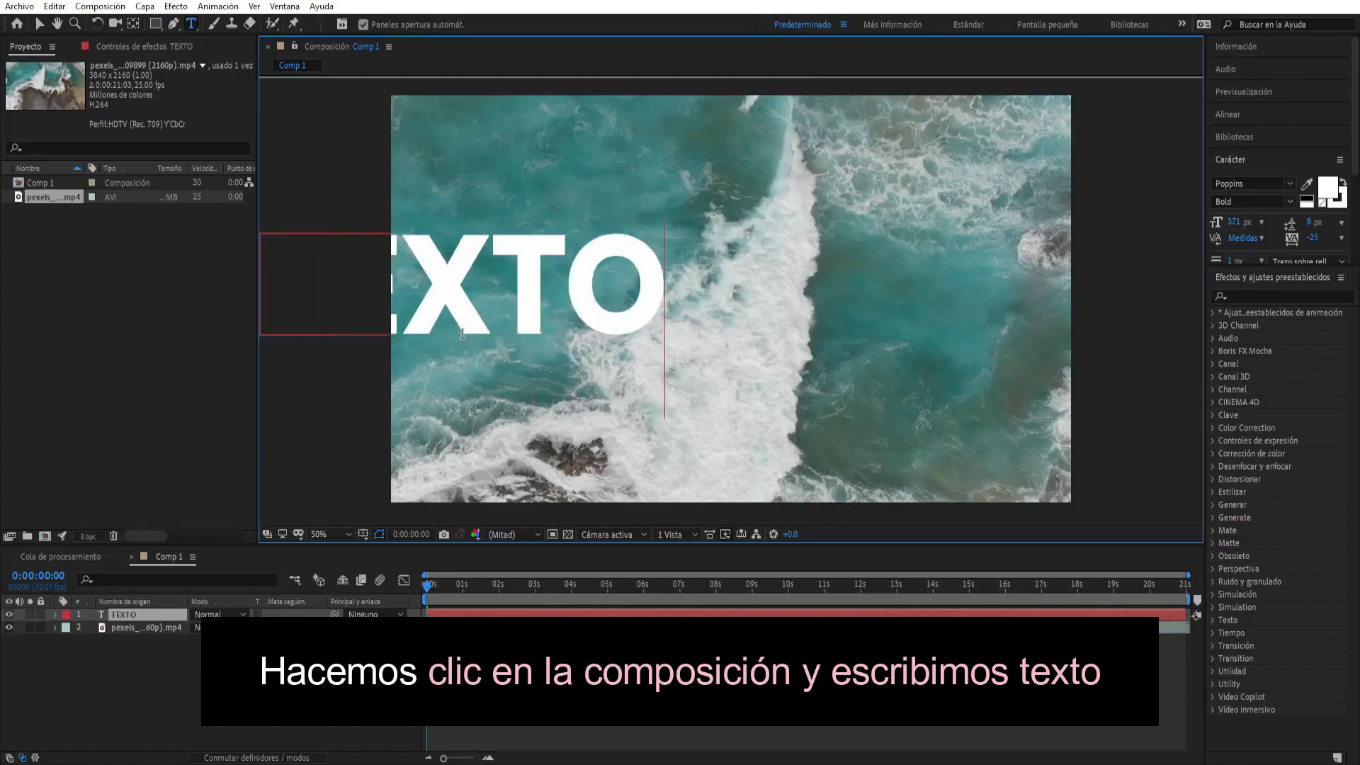
left_click(39, 24)
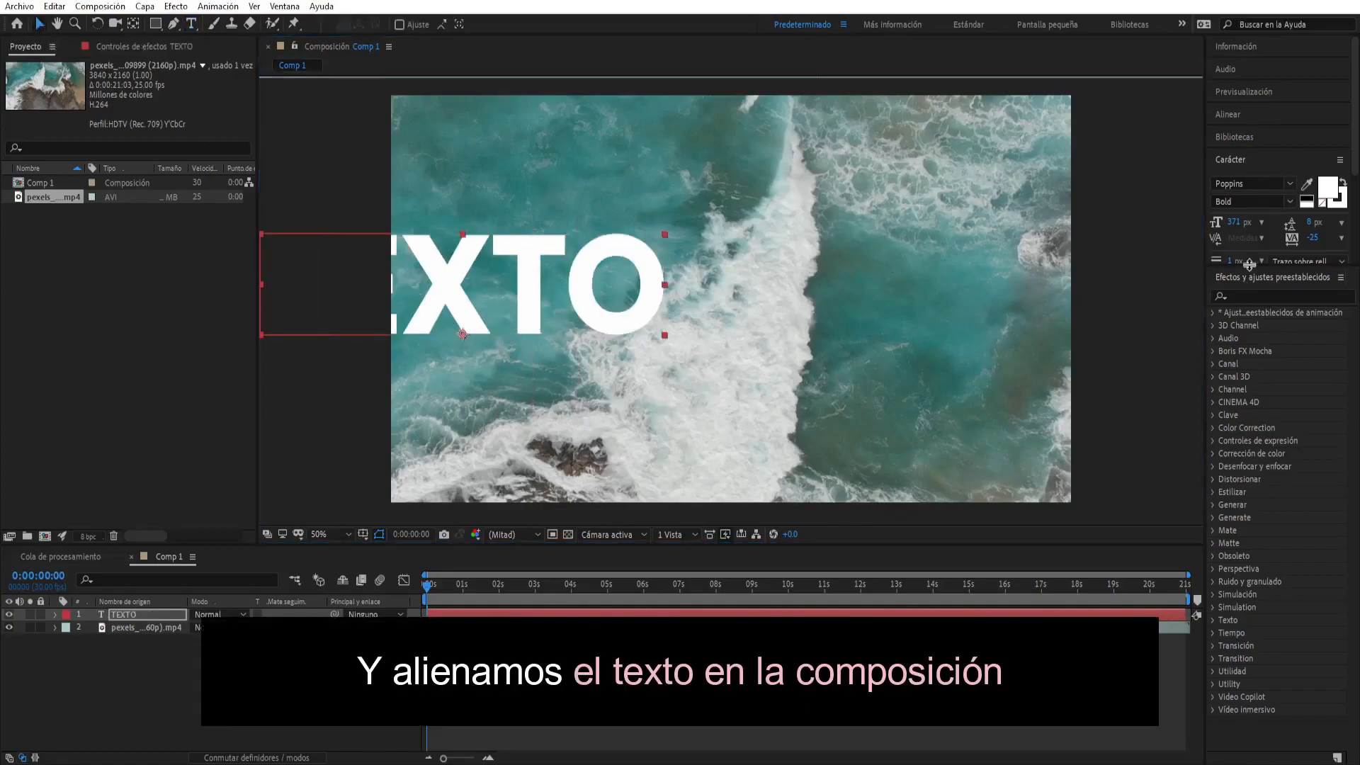
- Center the TEXTO layer horizontally and vertically in the composition
left_click(1226, 115)
left_click(1245, 152)
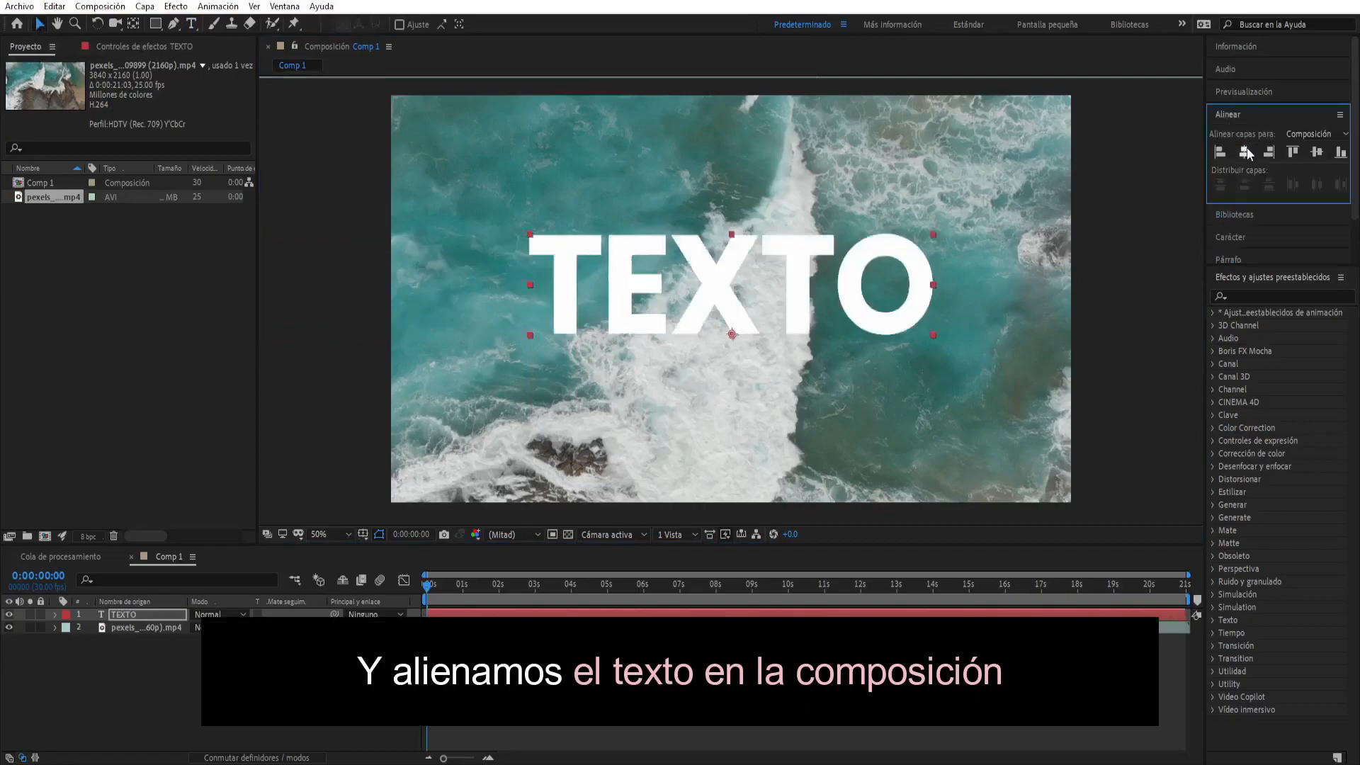
left_click(1316, 151)
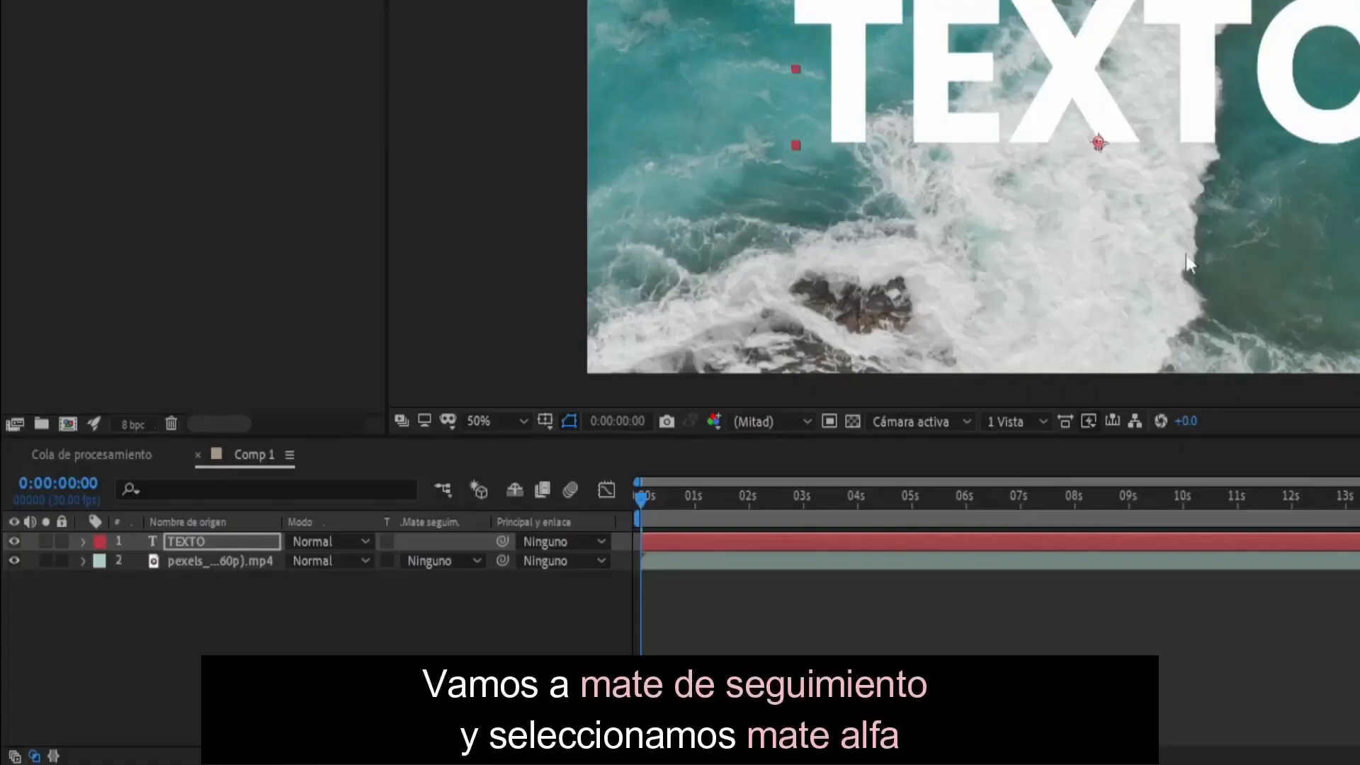
- Set the video layer's track matte to Mate alfa "TEXTO" so the footage fills the letters
left_click(520, 605)
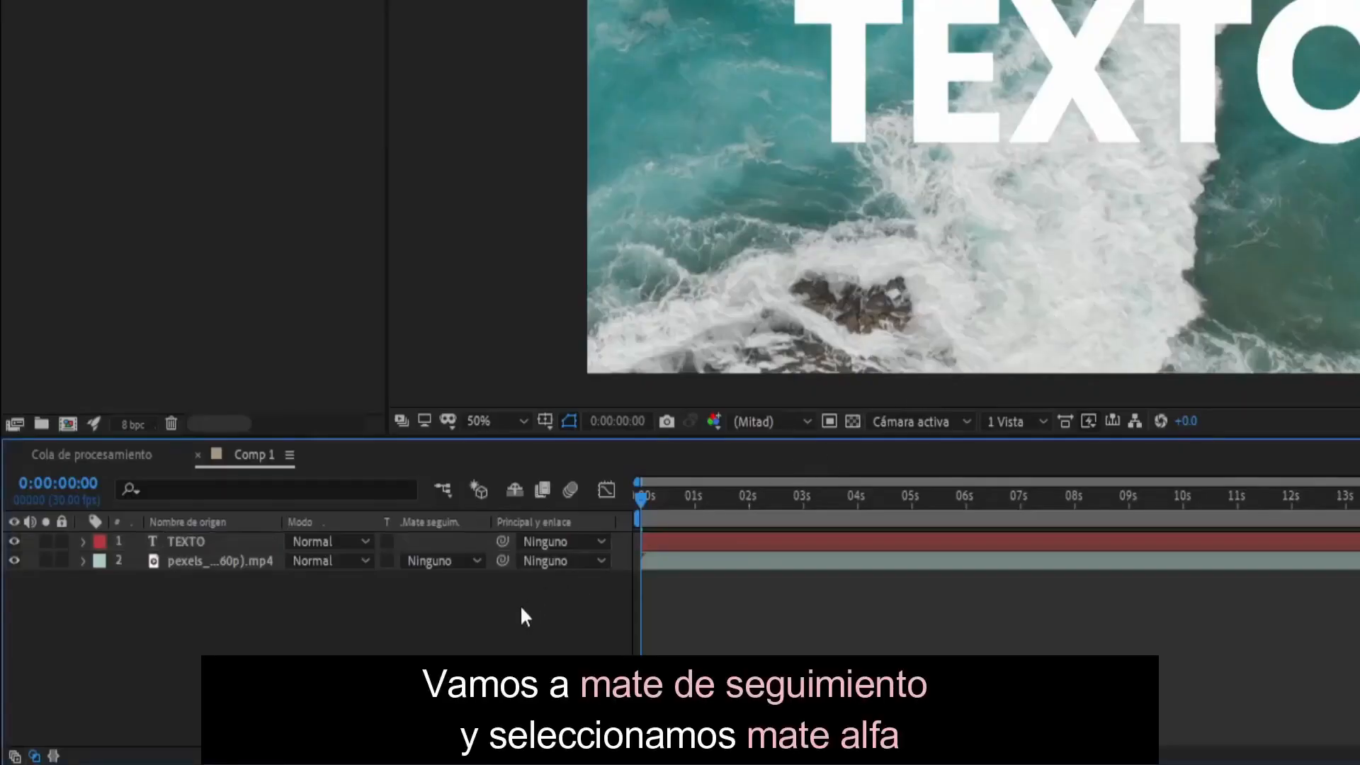
left_click(433, 562)
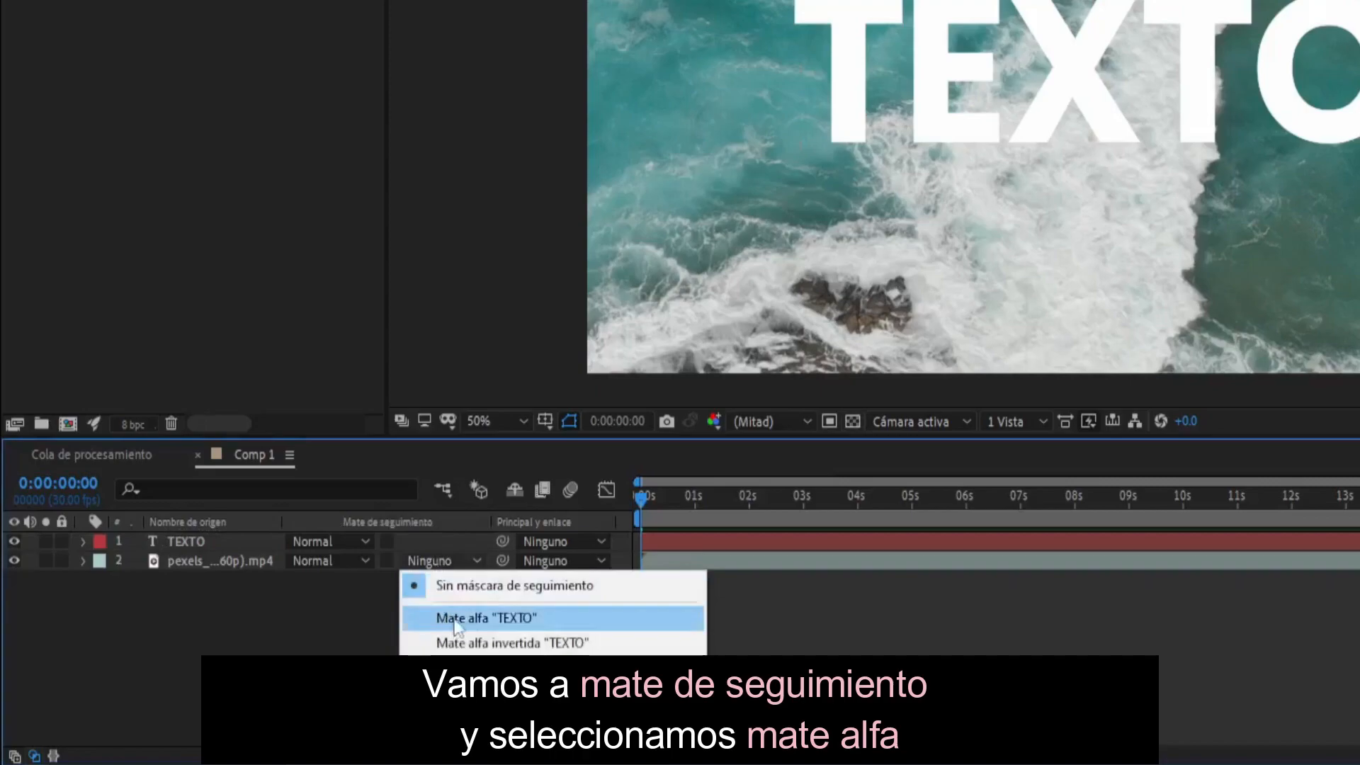
left_click(476, 618)
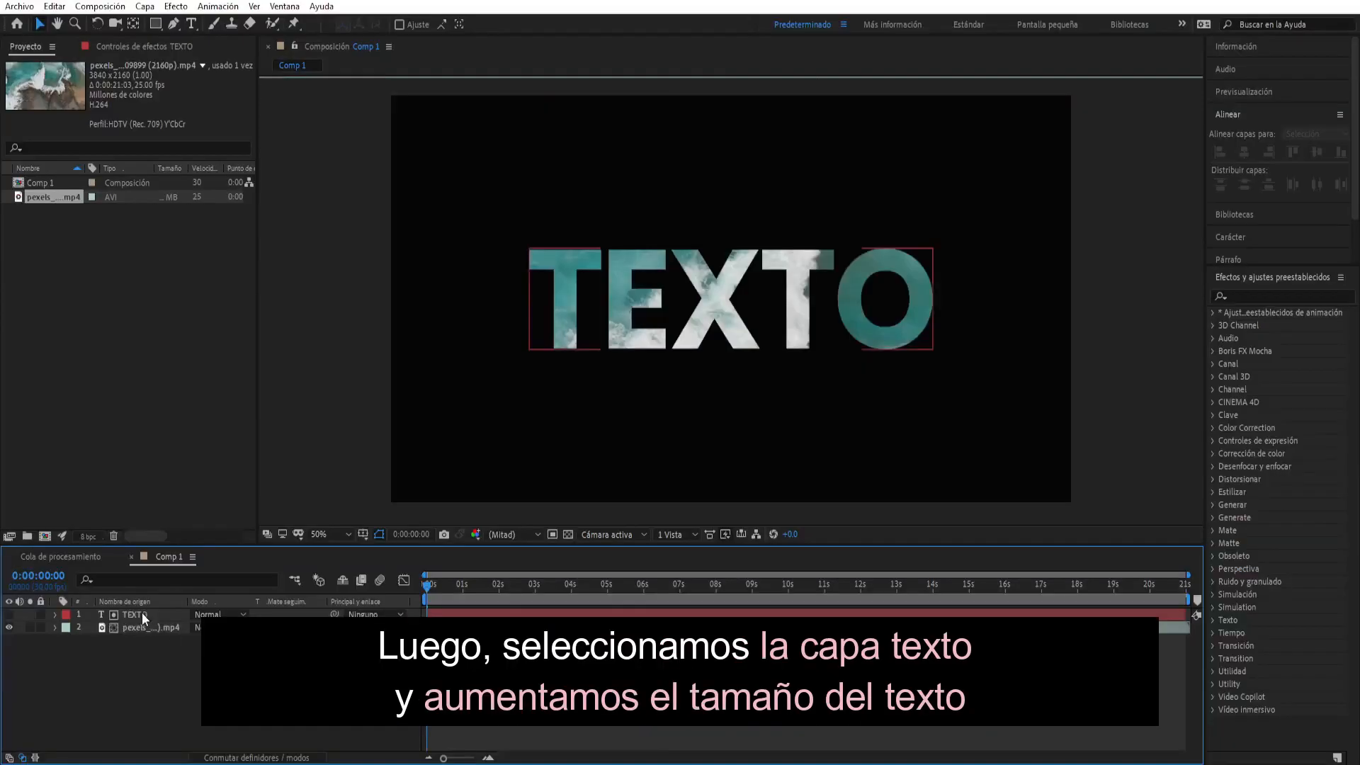
- Increase the TEXTO layer's font size to 456 px
left_click(212, 540)
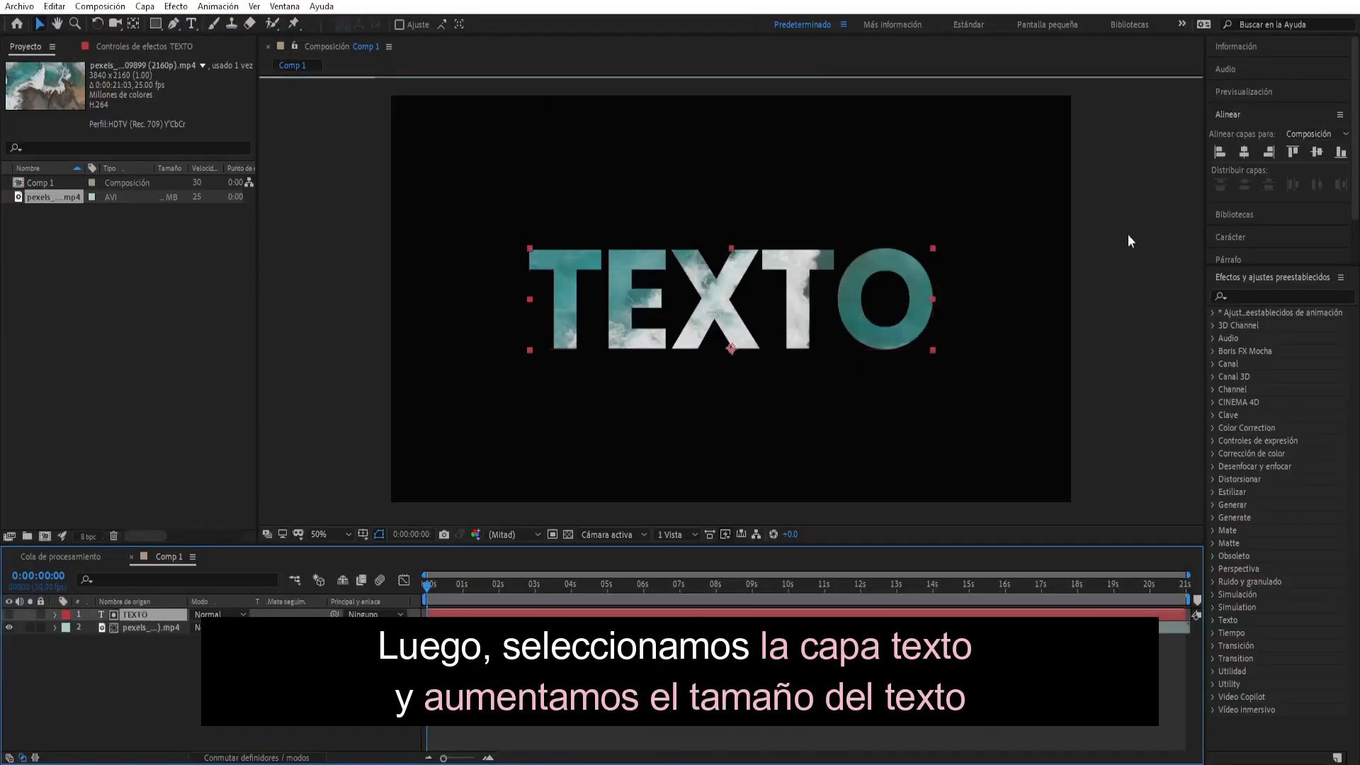
left_click(1219, 237)
left_click_drag(1234, 222, 1287, 210)
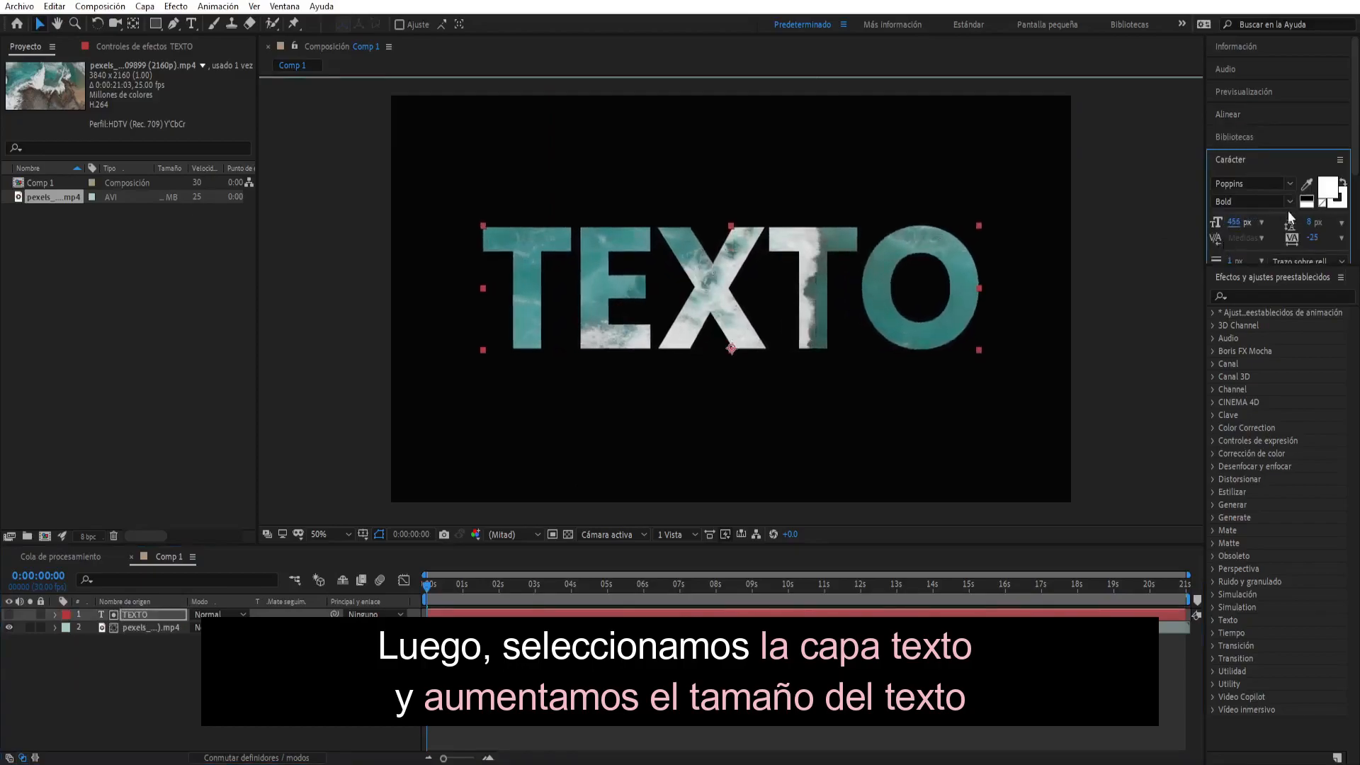
- Center the enlarged TEXTO layer vertically in the composition and preview the video-filled text
left_click(1254, 108)
left_click(1310, 155)
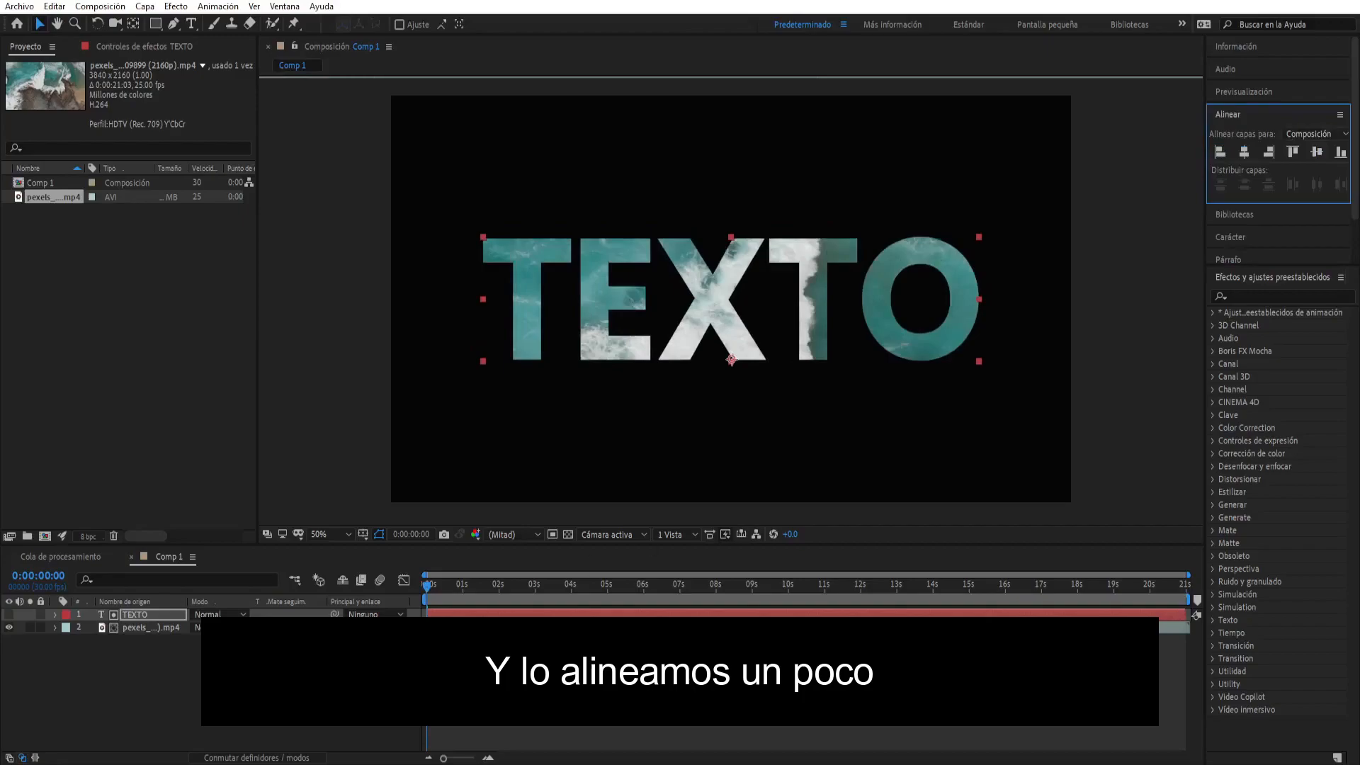
left_click(253, 694)
key("space")
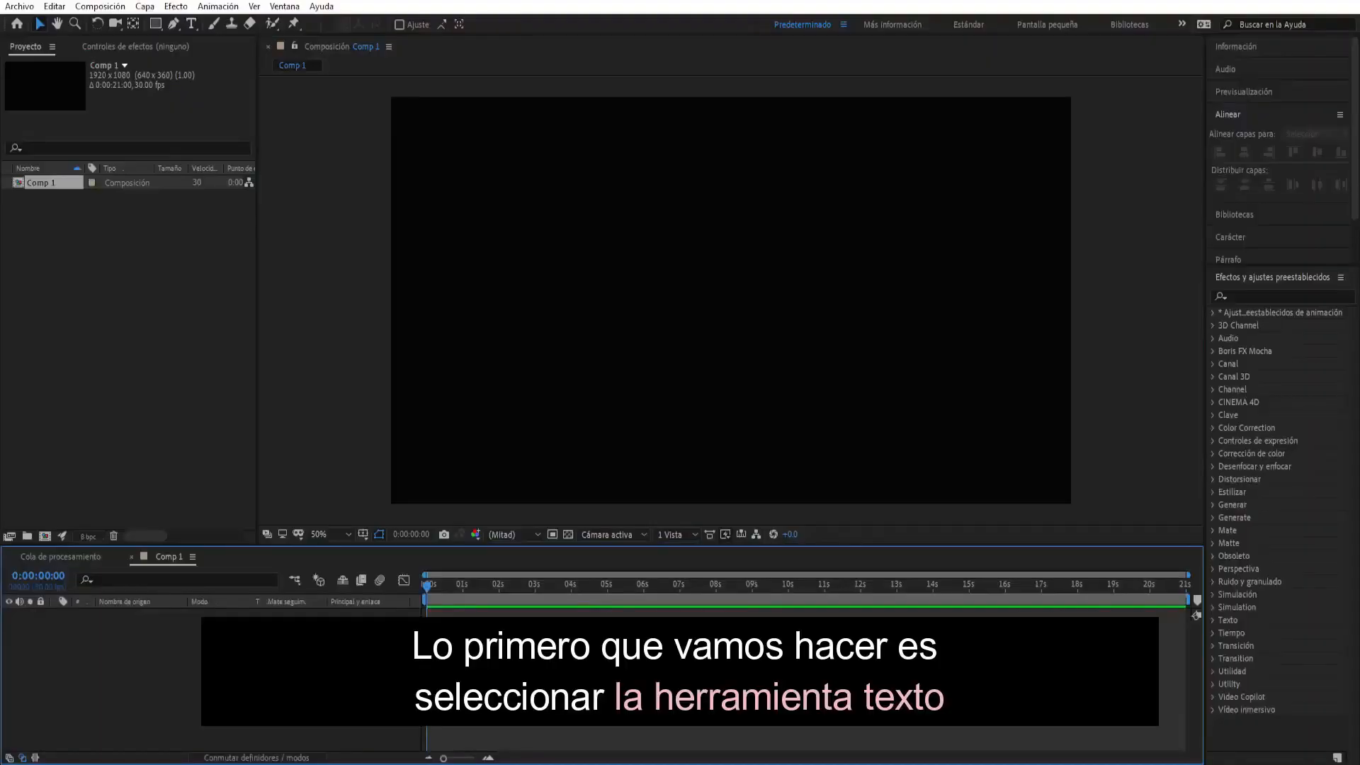
- Create a text layer reading DESIGN in the empty Comp 1 and return to the Selection tool
left_click(193, 24)
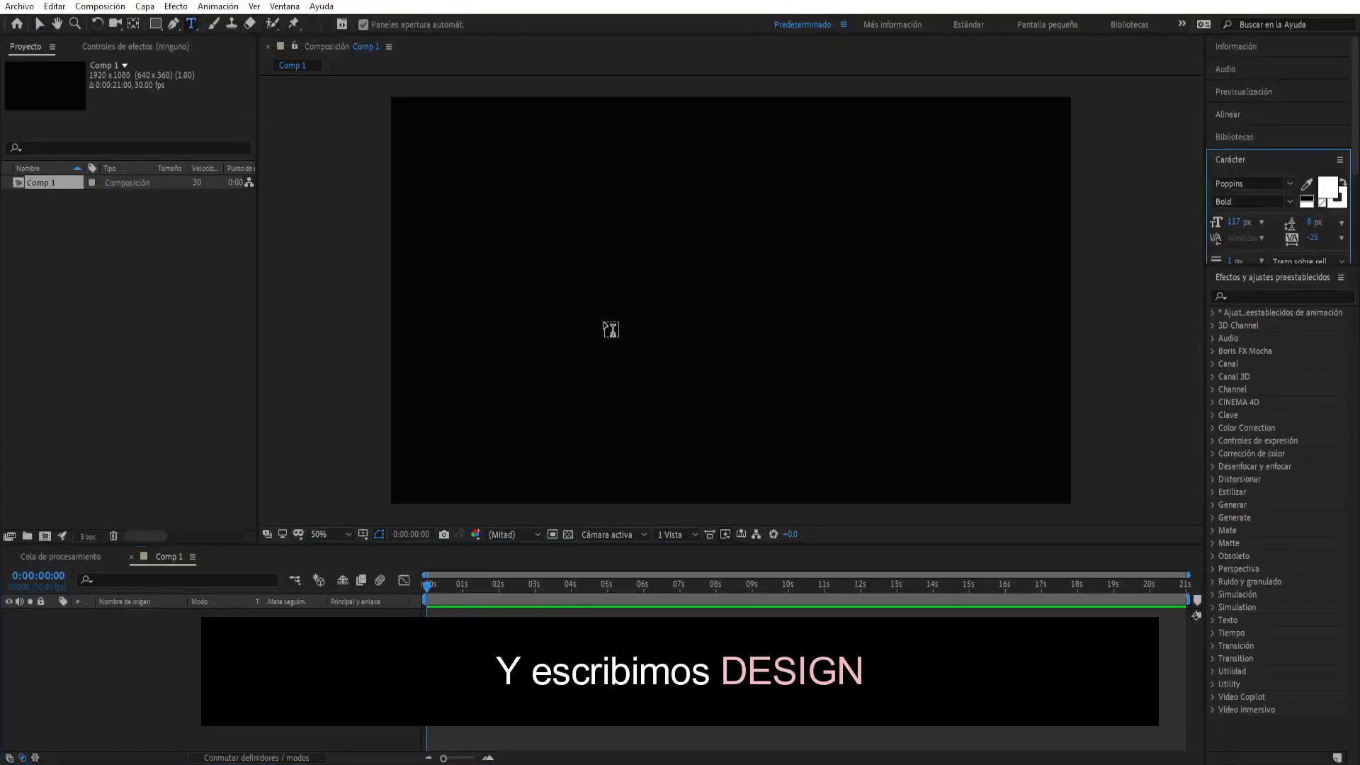
left_click(604, 318)
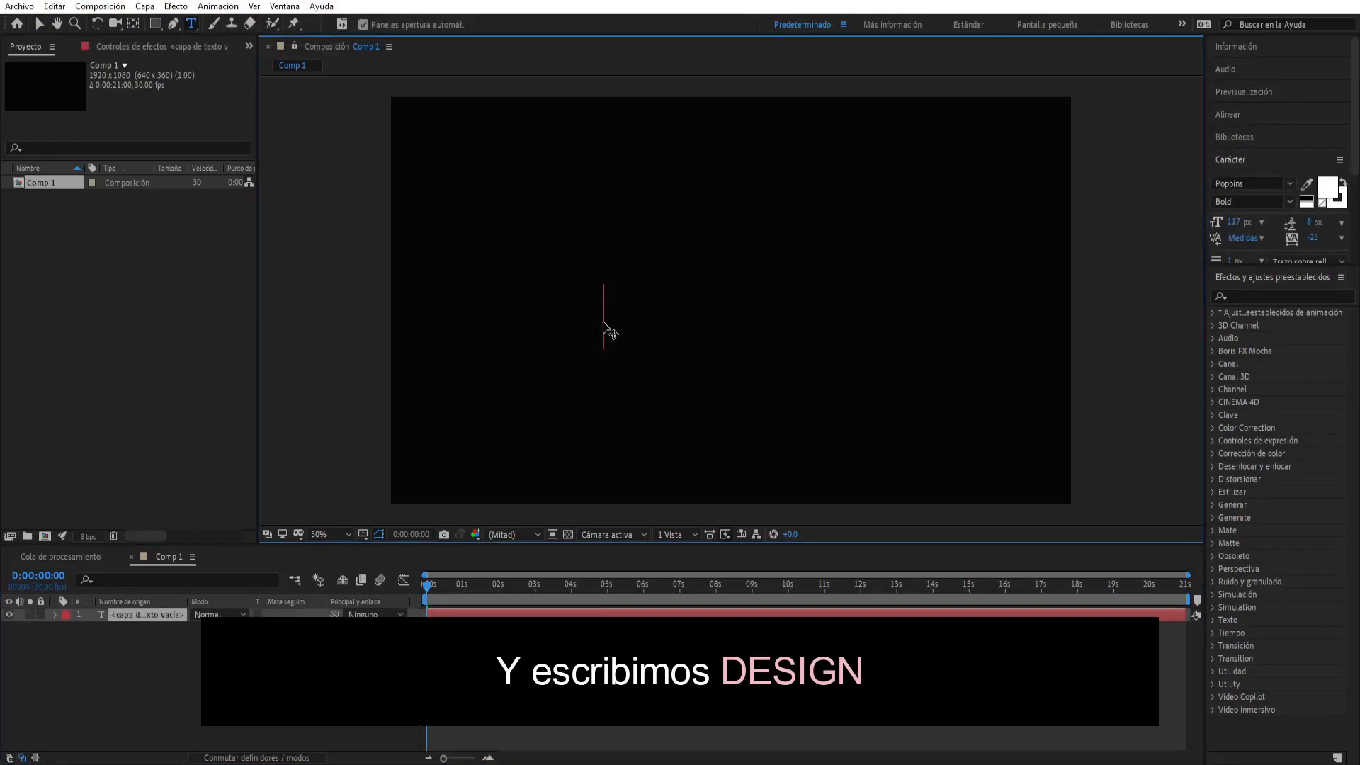
type("DESIGN")
key("Escape")
key("v")
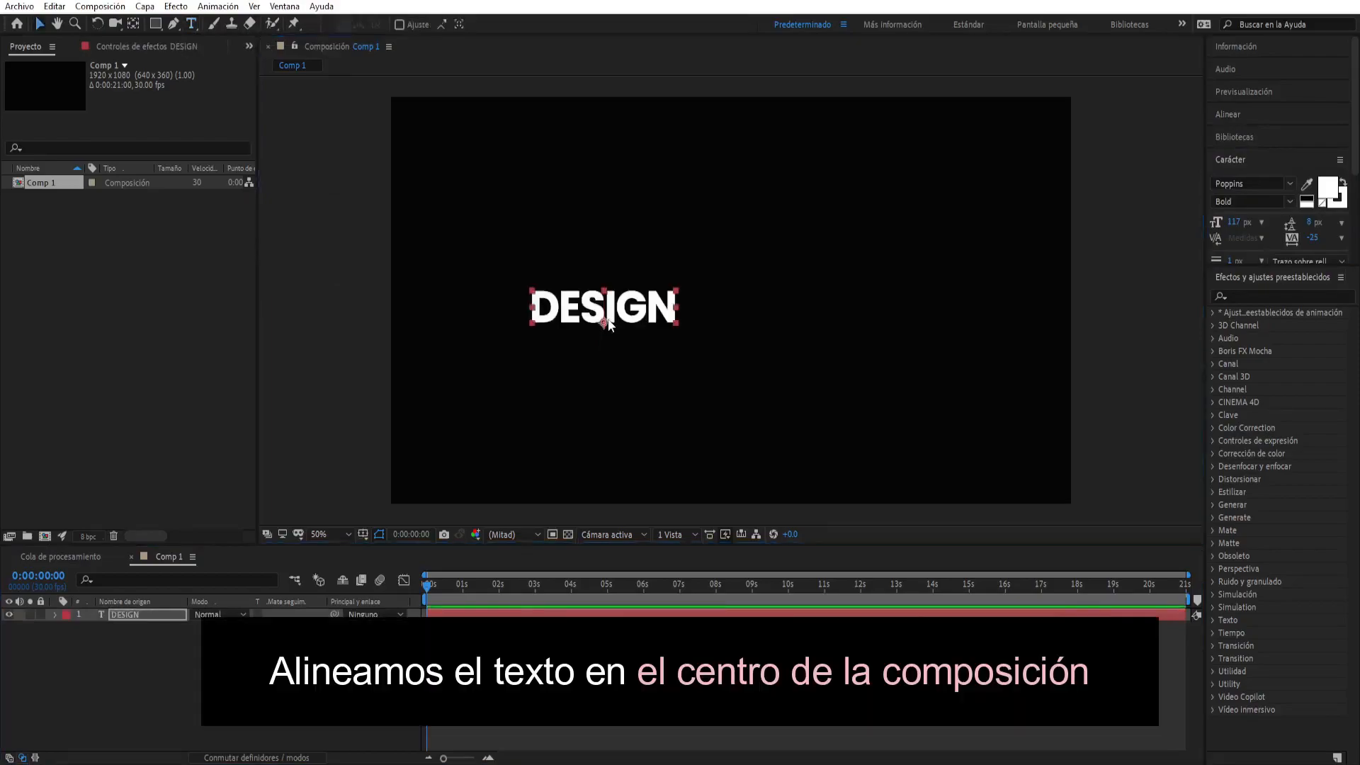
- Center the DESIGN layer horizontally and vertically in the composition
left_click(1228, 114)
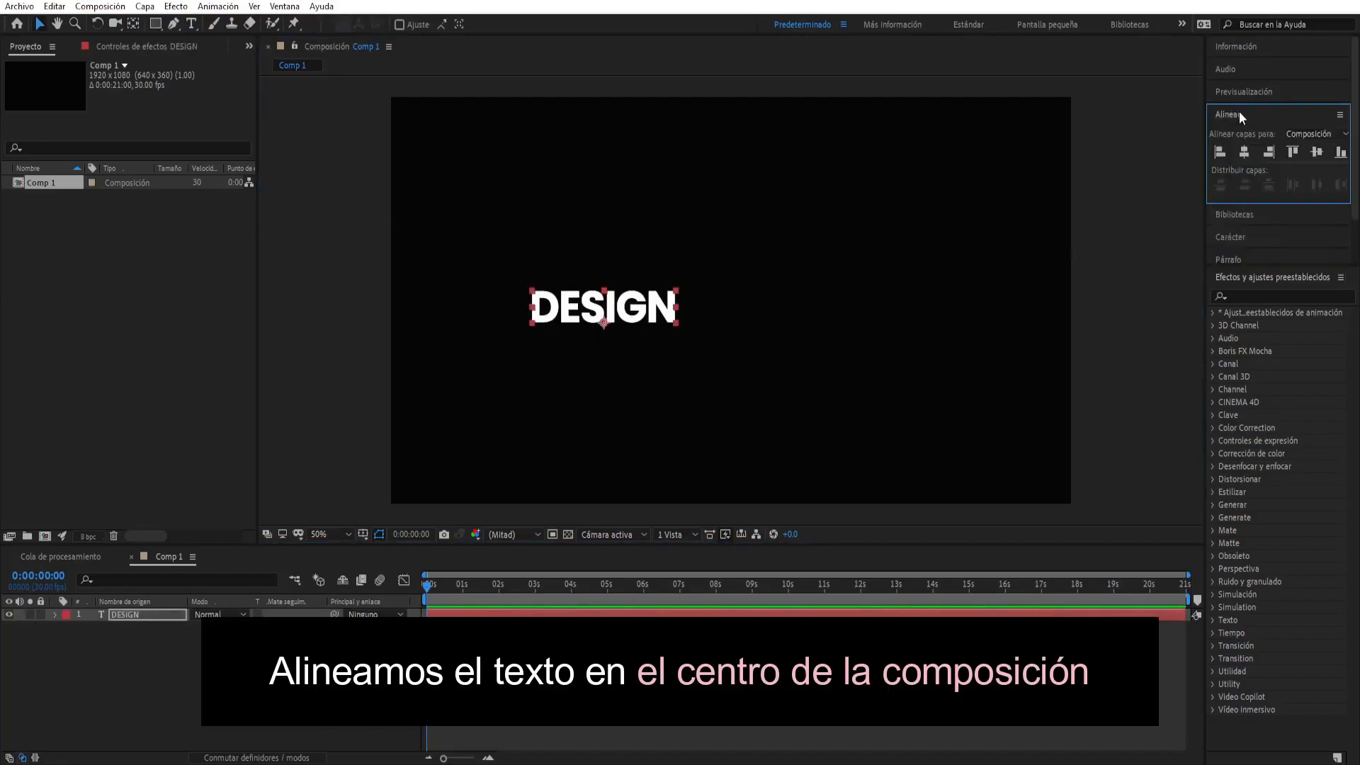
left_click(1244, 152)
left_click(1316, 152)
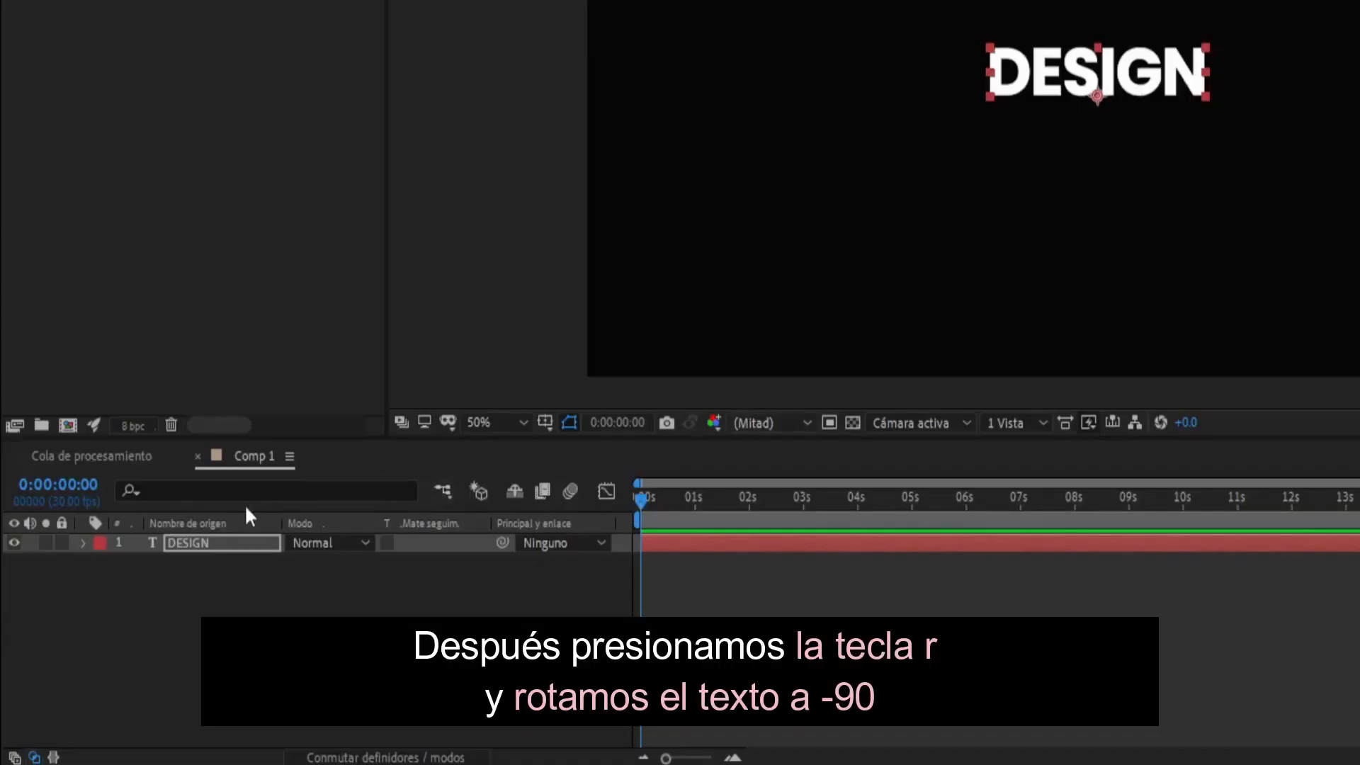
- Set the DESIGN layer's rotation to -90° so the word stands vertically
left_click(206, 541)
key("r")
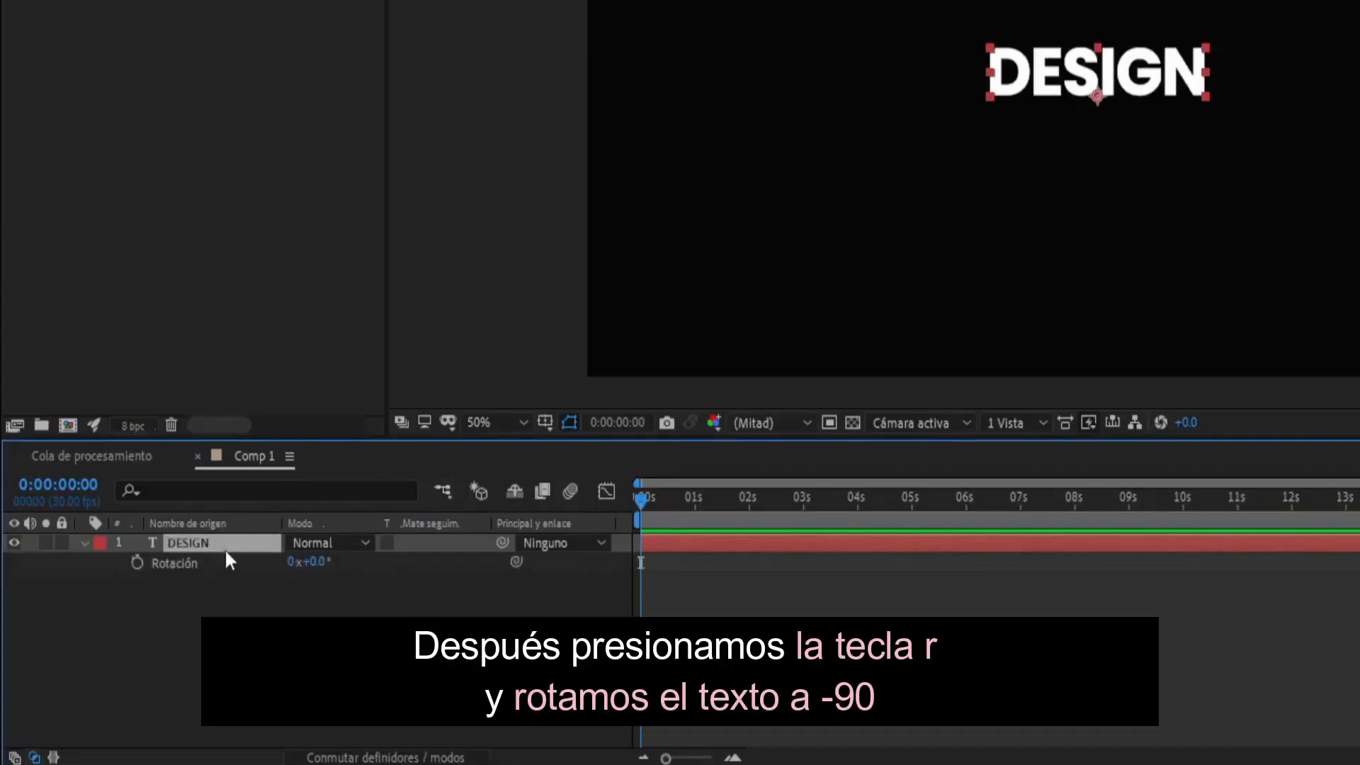
left_click(313, 562)
type("-9")
key("Return")
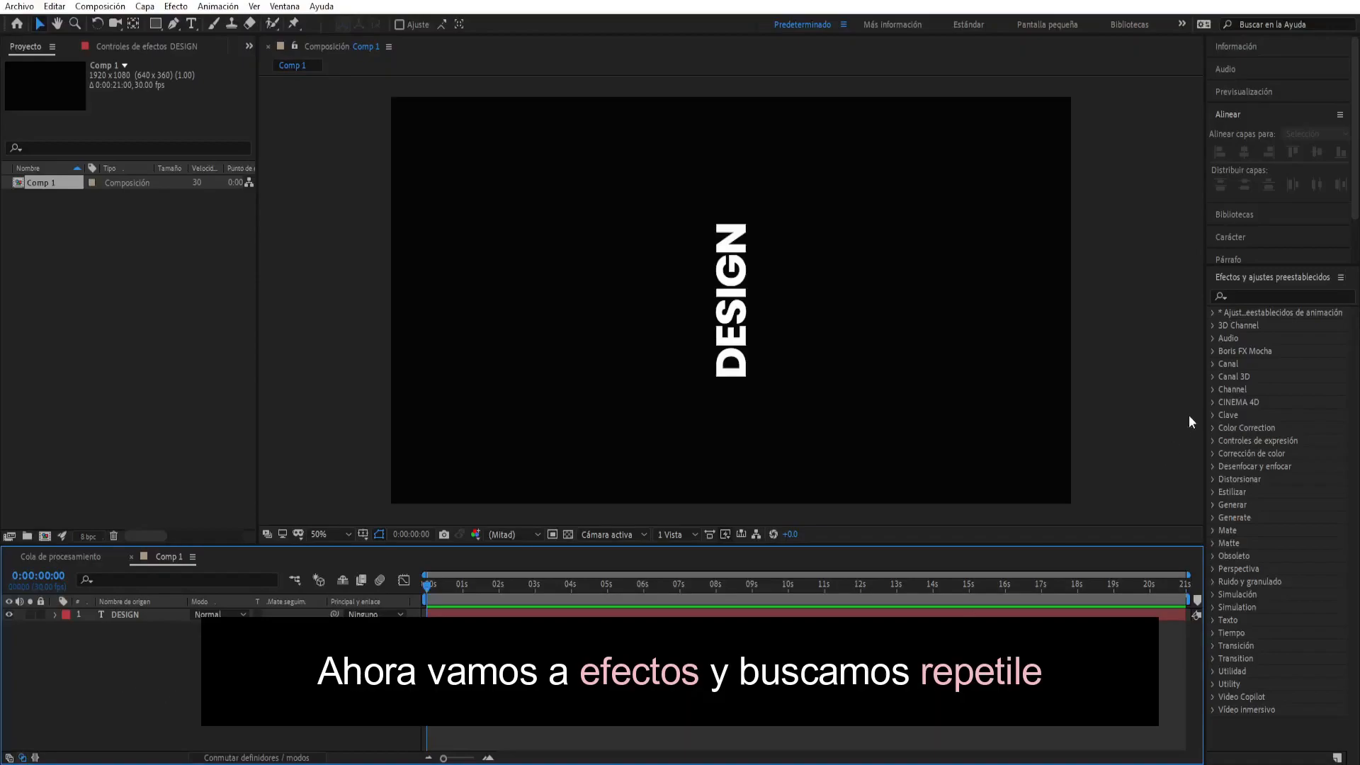
- Find the CC RepeTile effect and apply it to the DESIGN text layer
left_click(1248, 298)
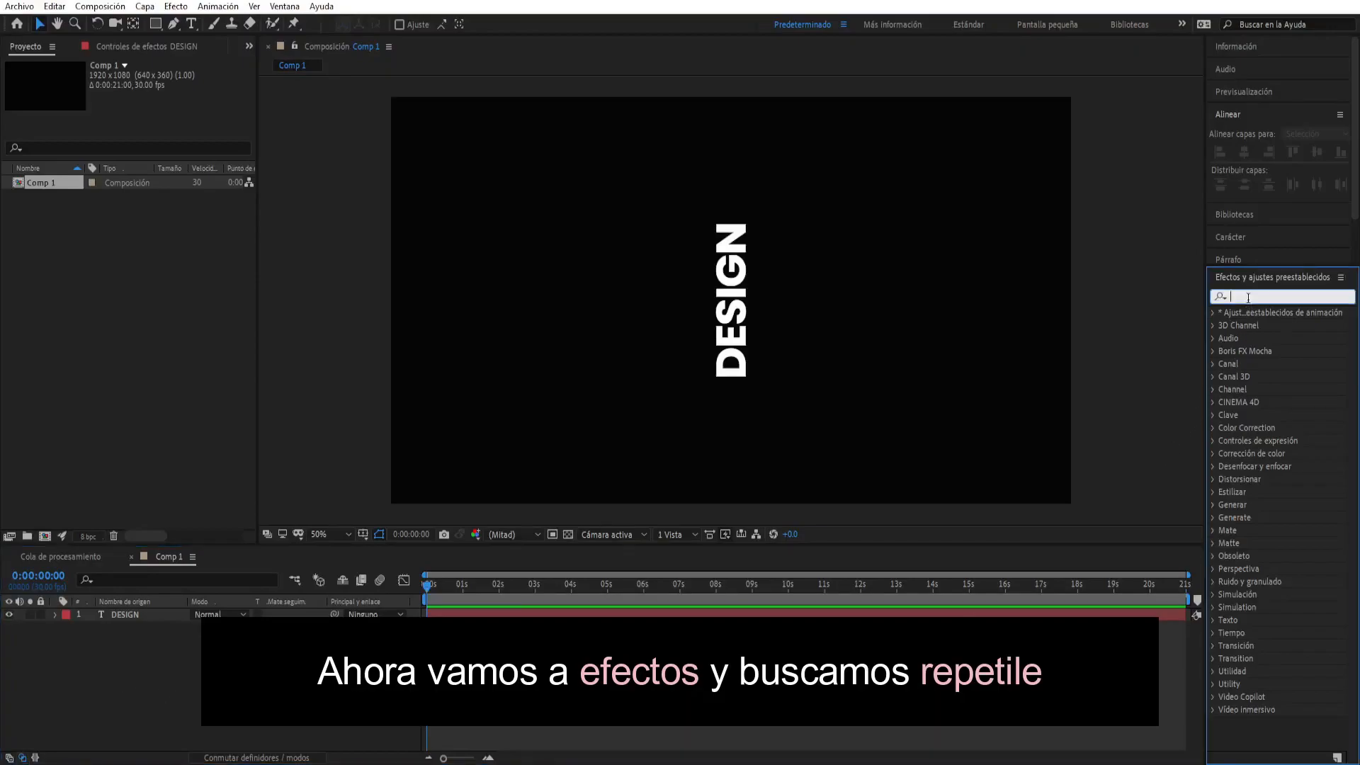
type("re")
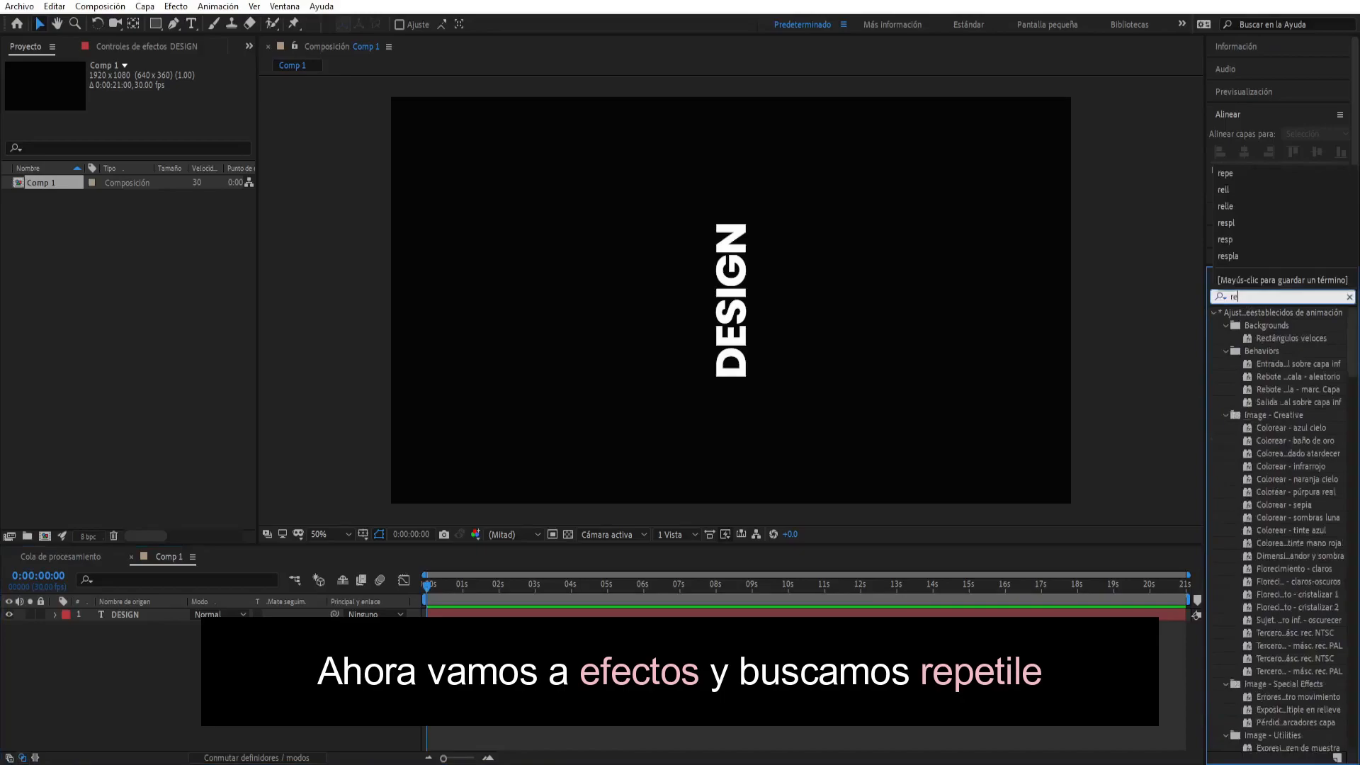
type("pe")
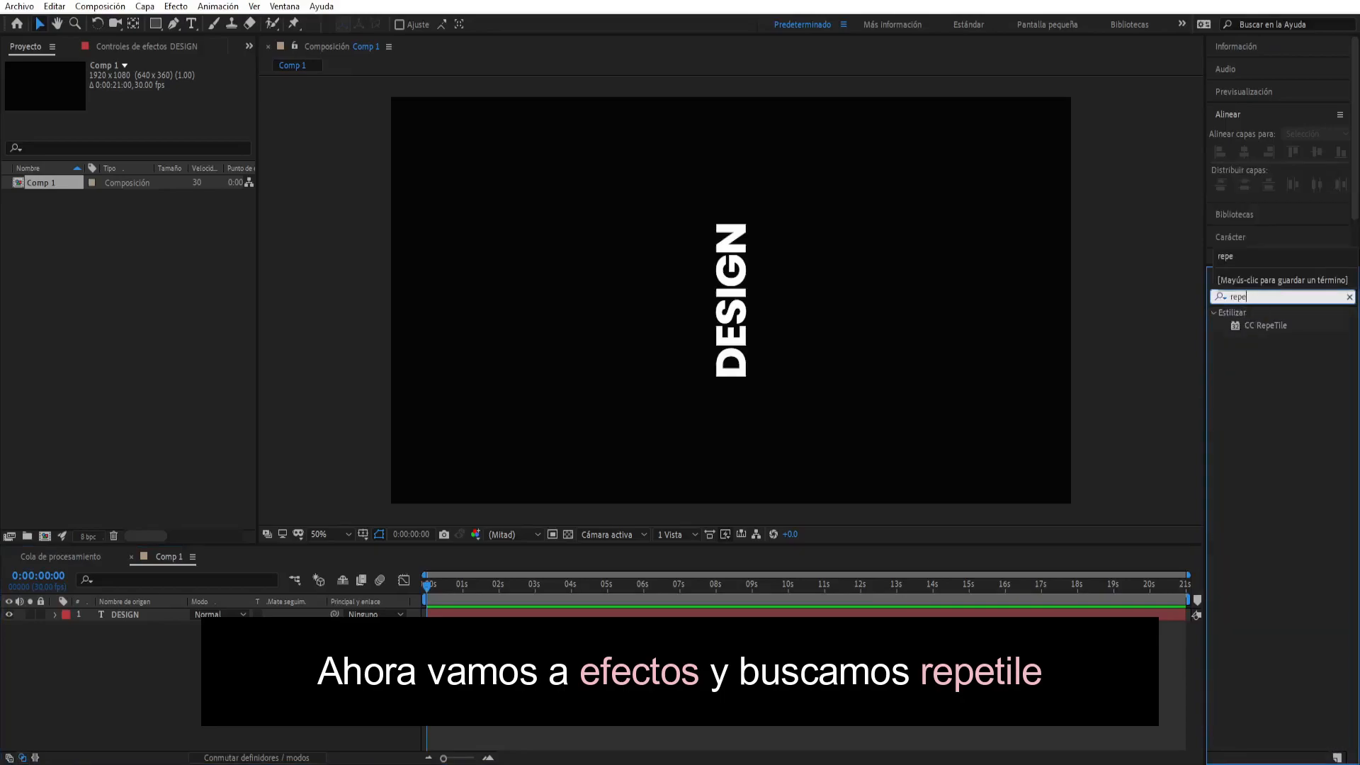
left_click(1265, 326)
left_click_drag(1281, 325, 146, 616)
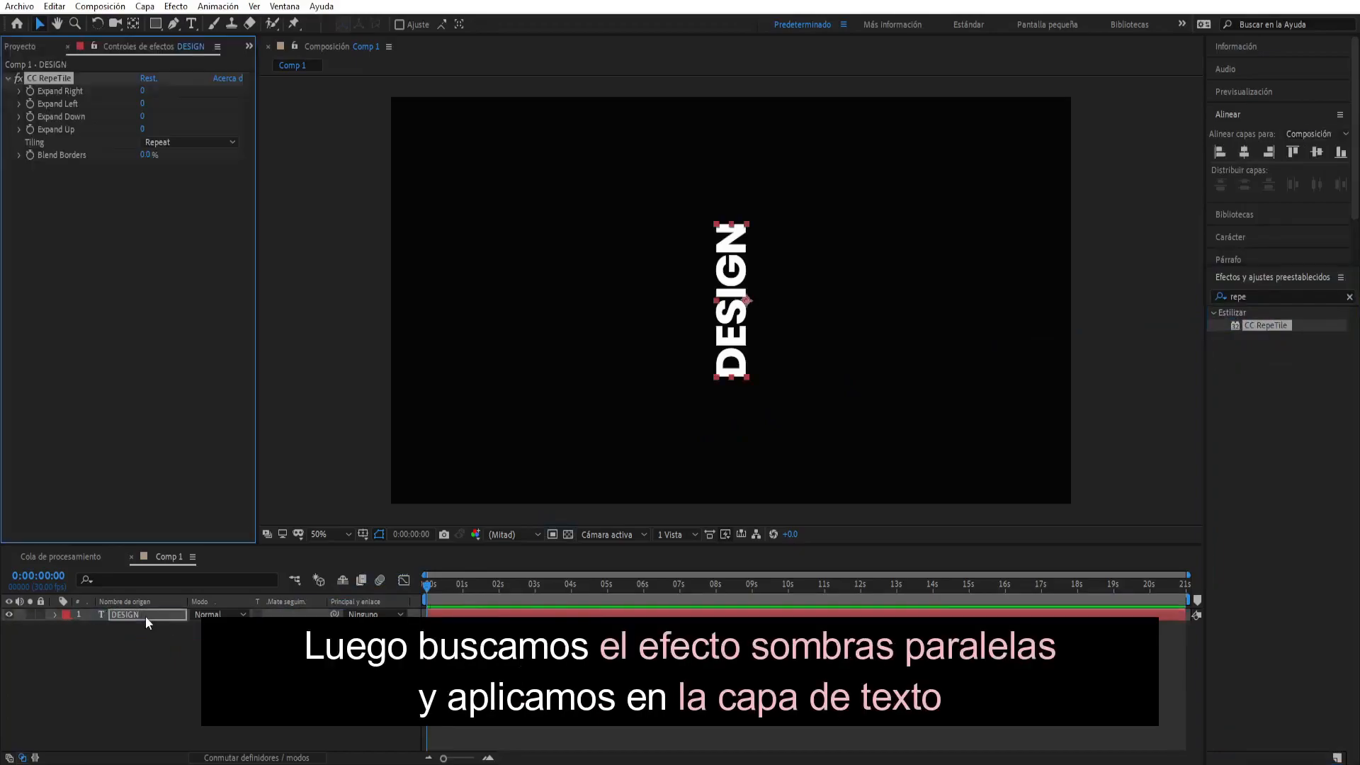
- Find the Sombra paralela effect and apply it to the DESIGN text
double_click(1255, 296)
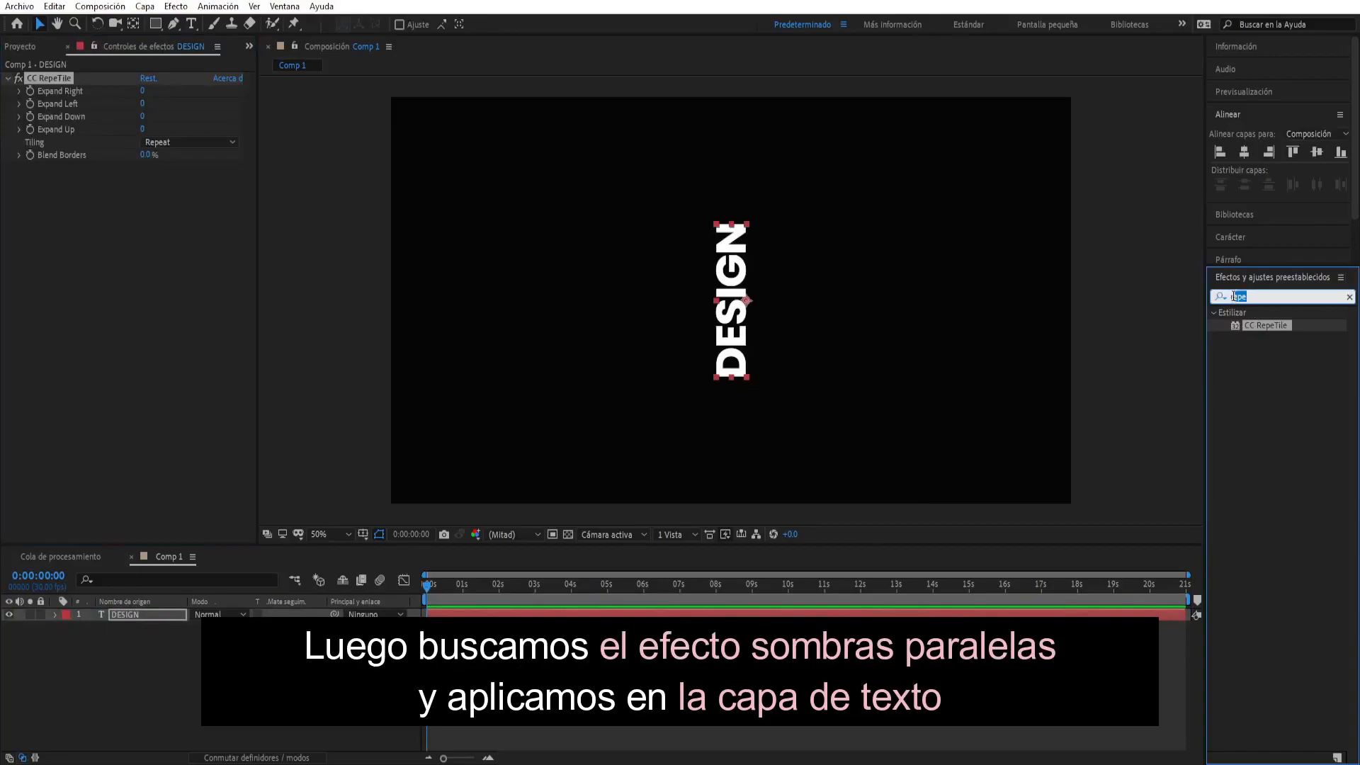
type("sombra")
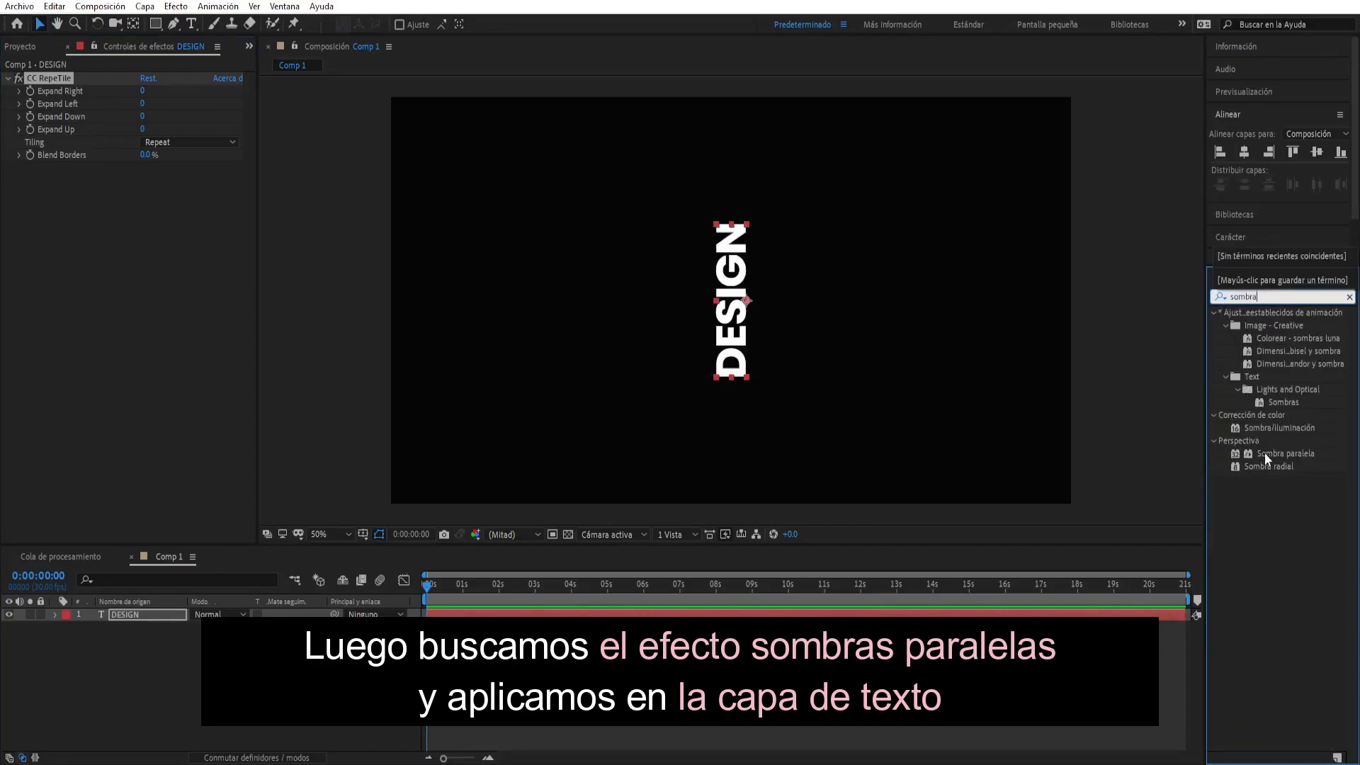
left_click(1291, 454)
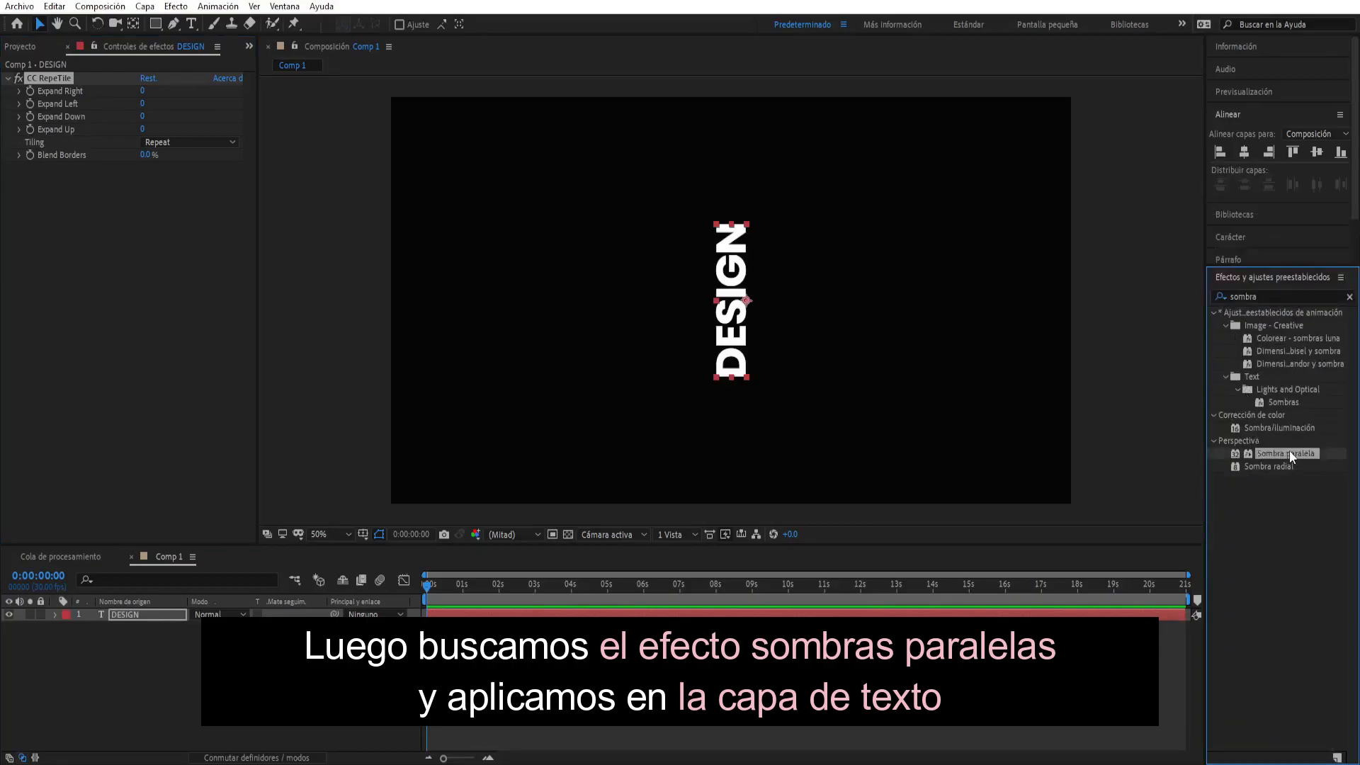
left_click_drag(1289, 454, 740, 347)
- Find the CC Cylinder effect and apply it to the DESIGN text
left_click_drag(1285, 296, 1219, 294)
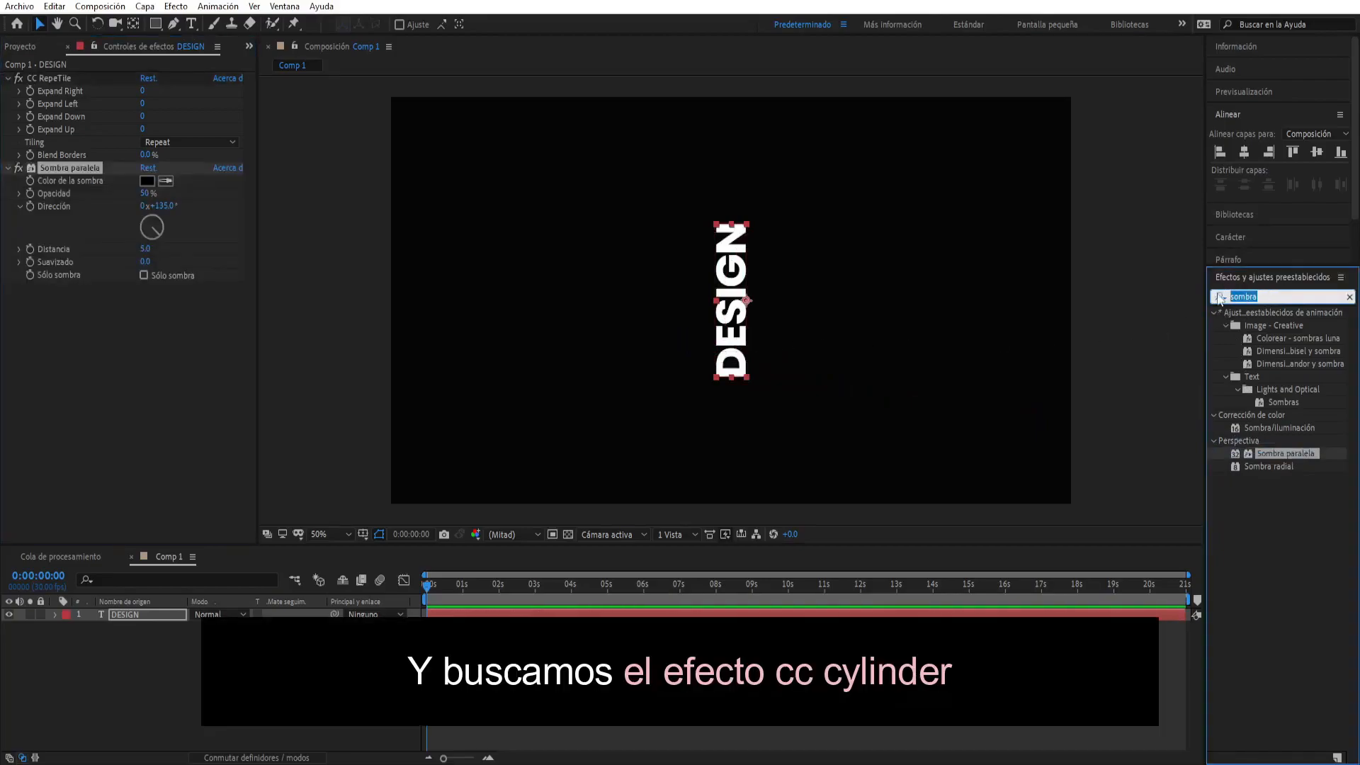
type("cc c")
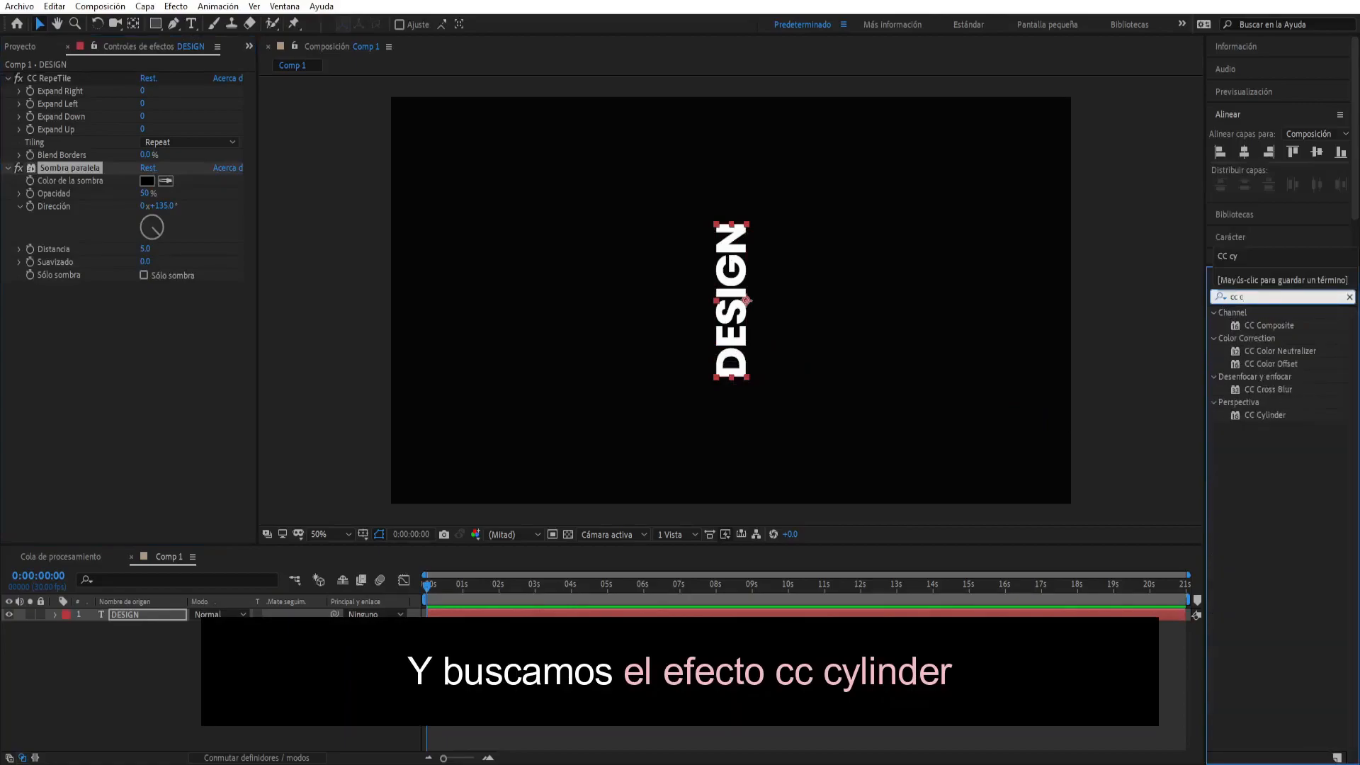
left_click(1263, 416)
left_click_drag(1275, 414, 729, 334)
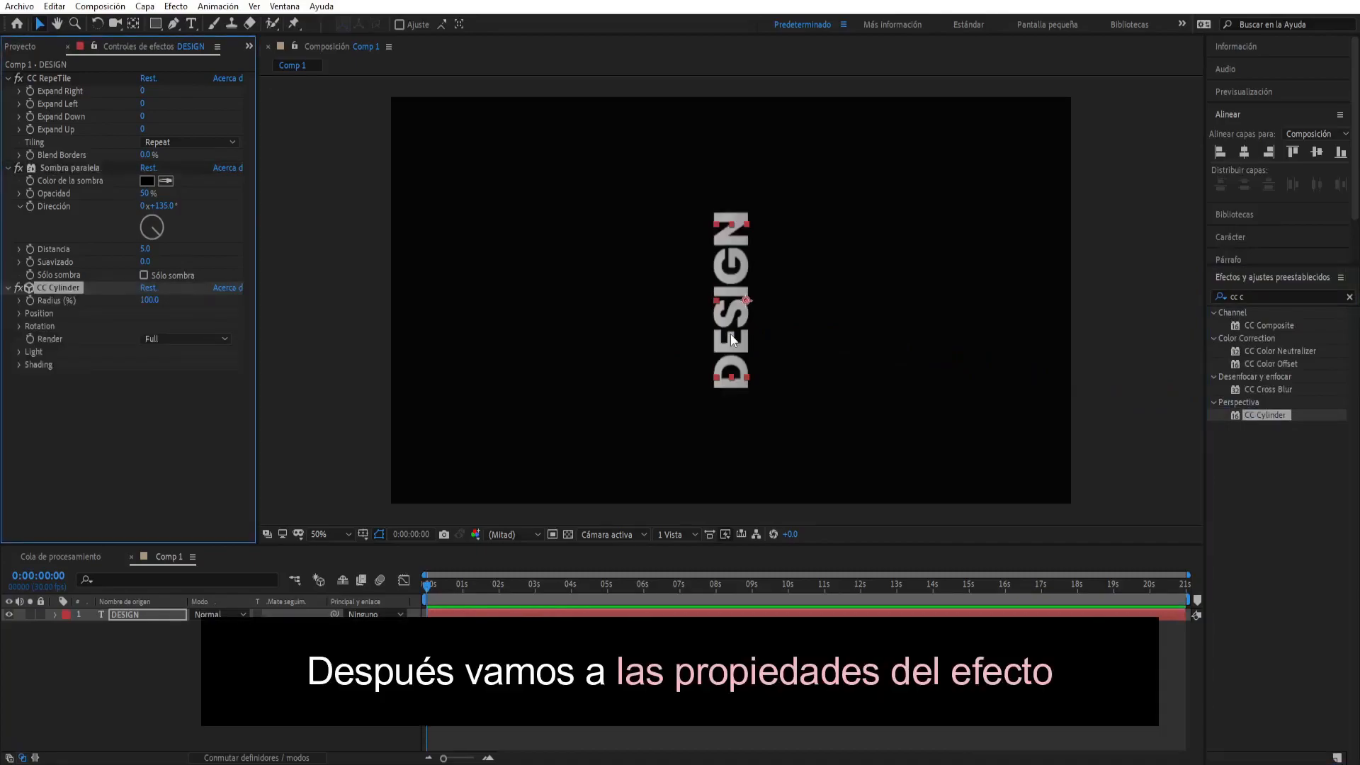
- Set Expand Right and Expand Left of the CC RepeTile effect to 1500 each
left_click(177, 96)
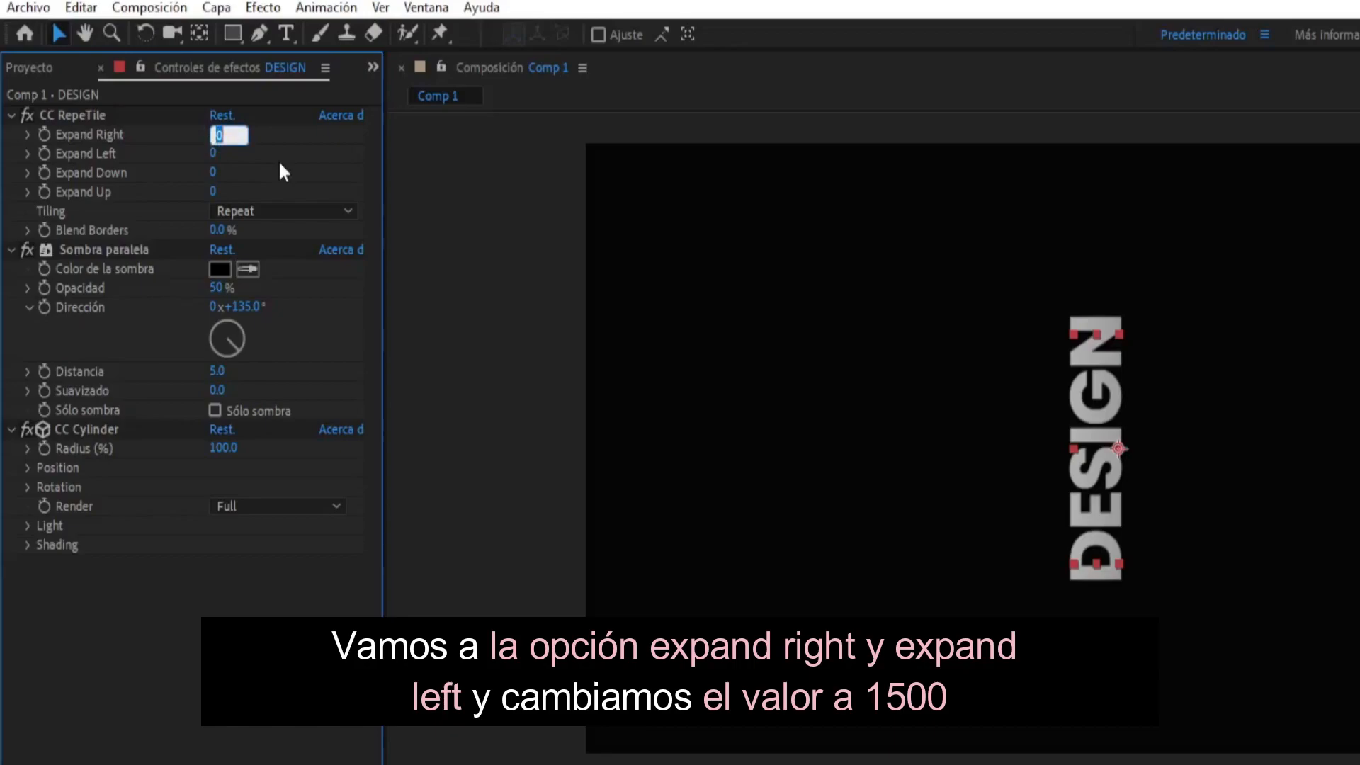
type("1500")
key("Return")
left_click(214, 154)
type("1500")
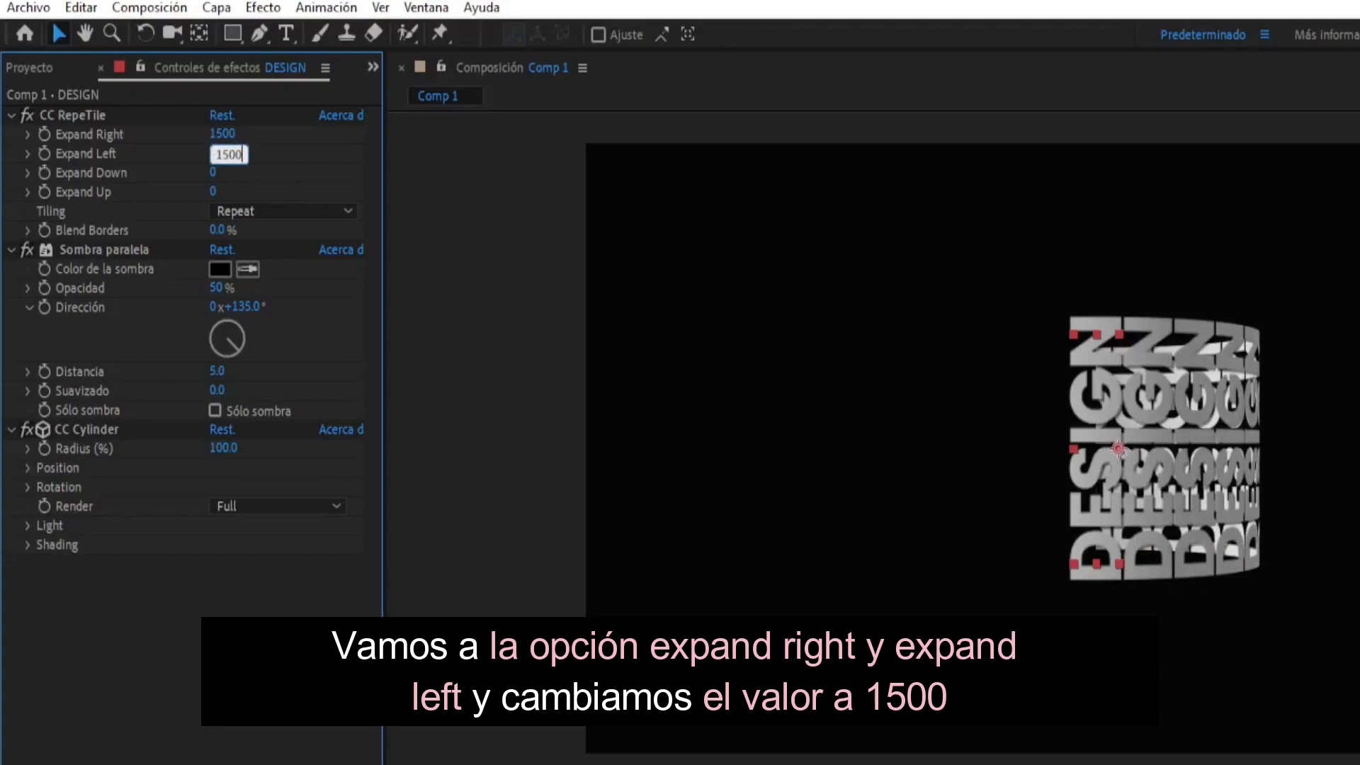
key("Return")
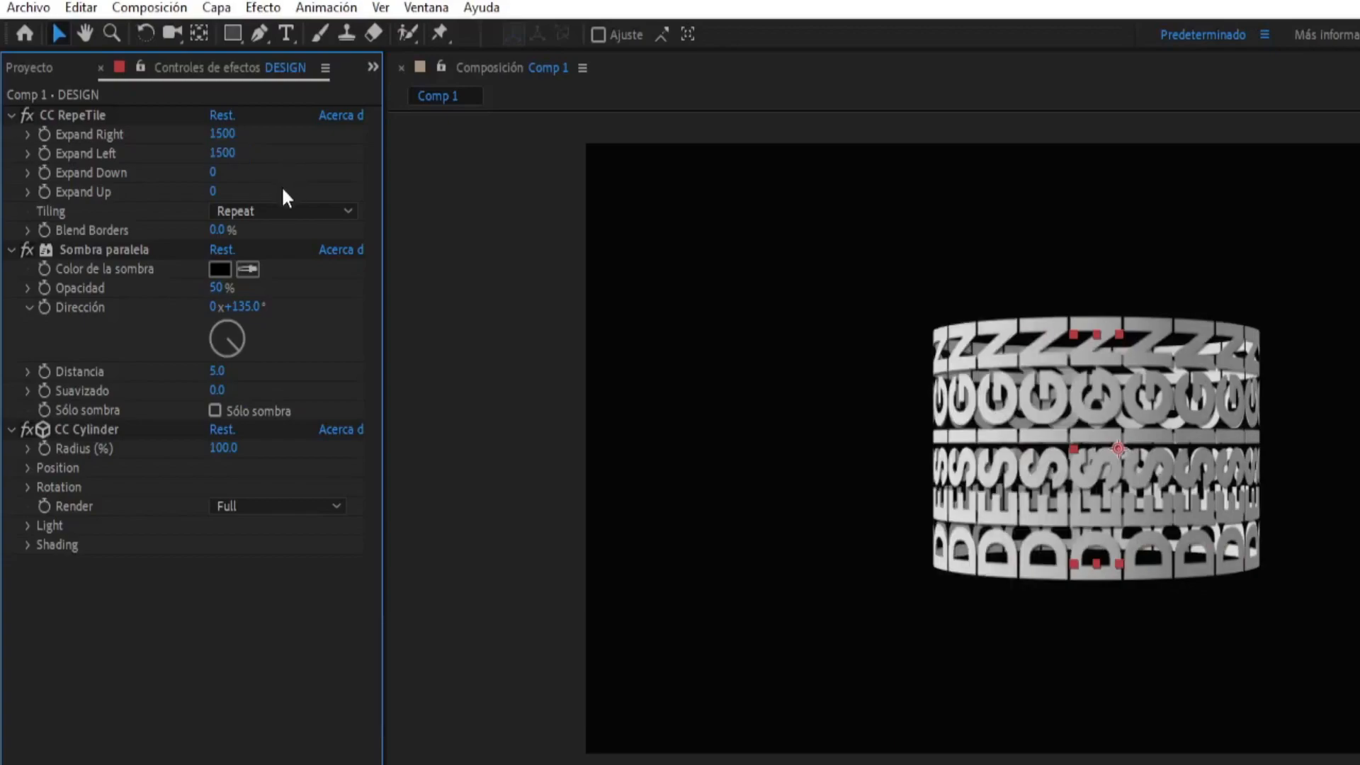
- Set the Sombra paralela effect's opacity to 100% and its Suavizado to 130
left_click_drag(214, 287, 479, 295)
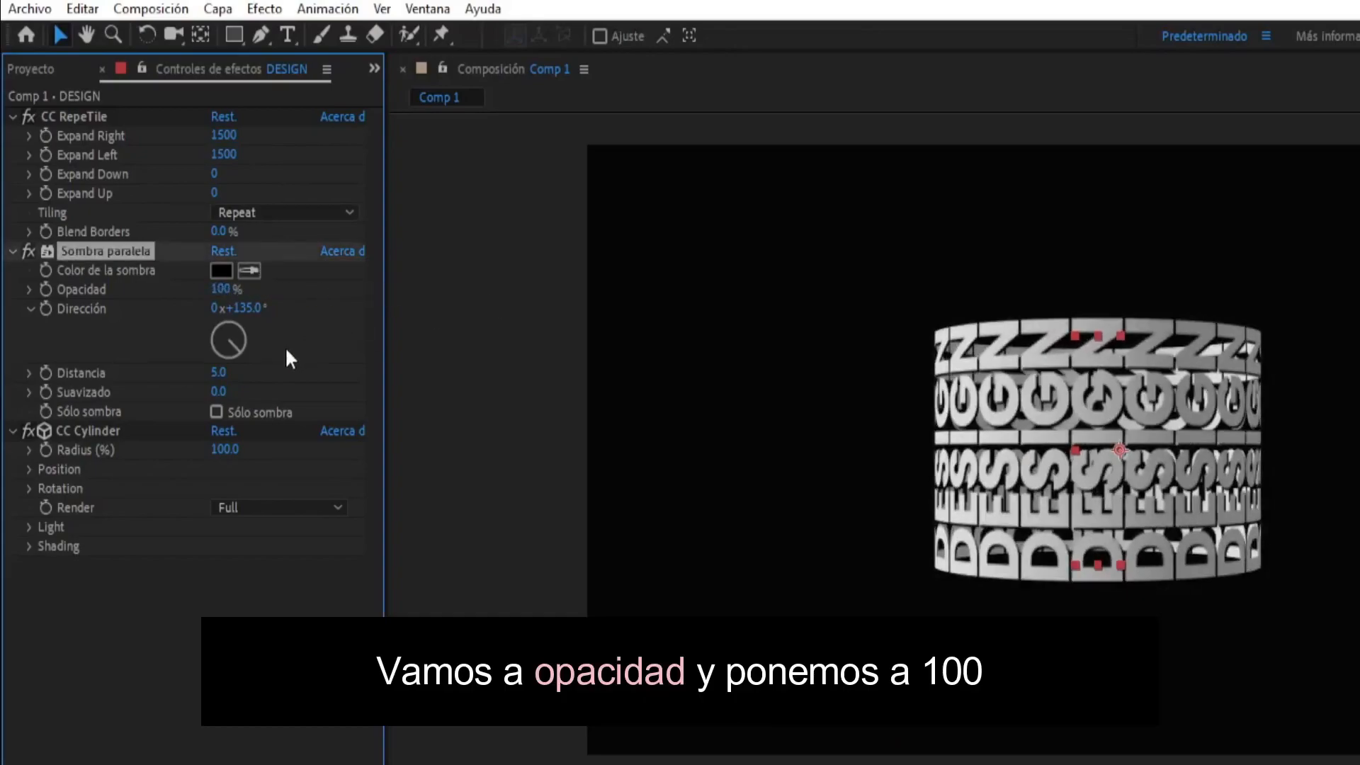
left_click(216, 392)
type("13")
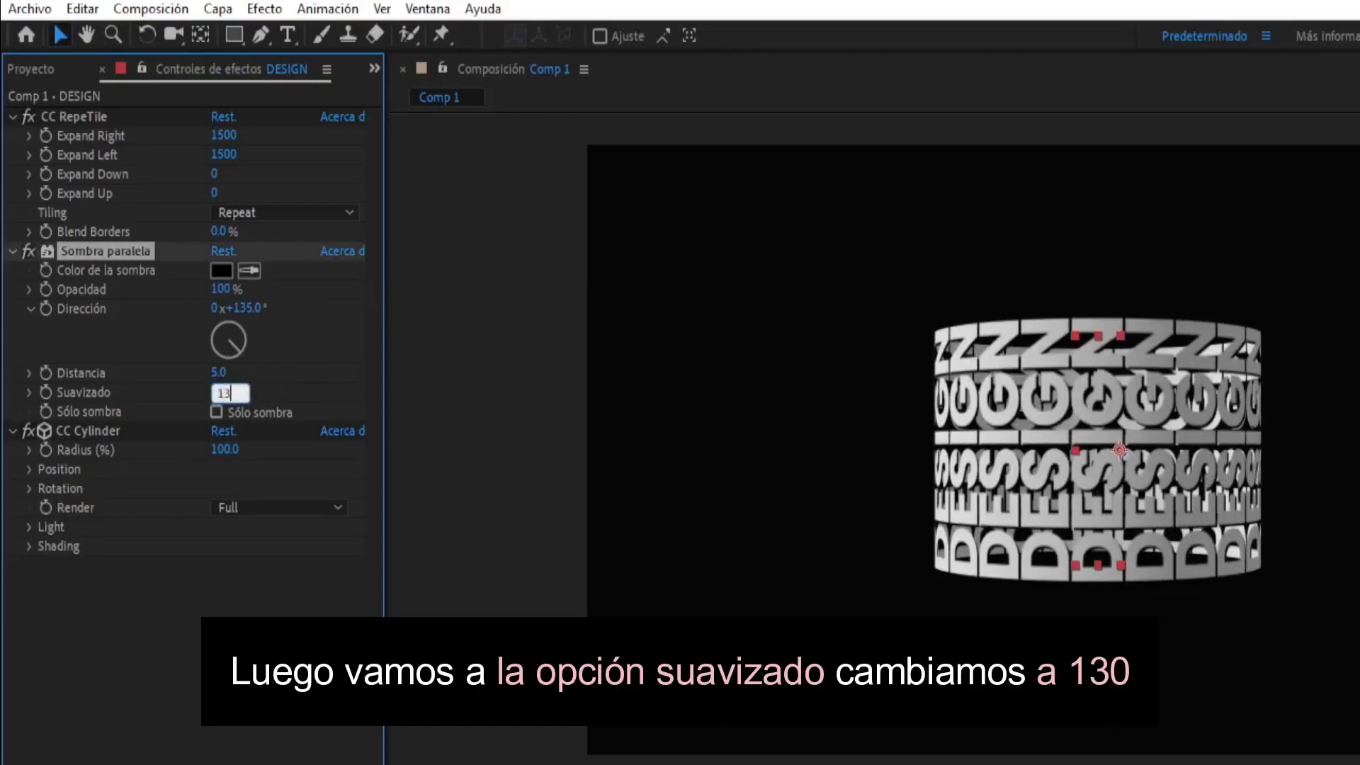
type("0")
left_click(283, 387)
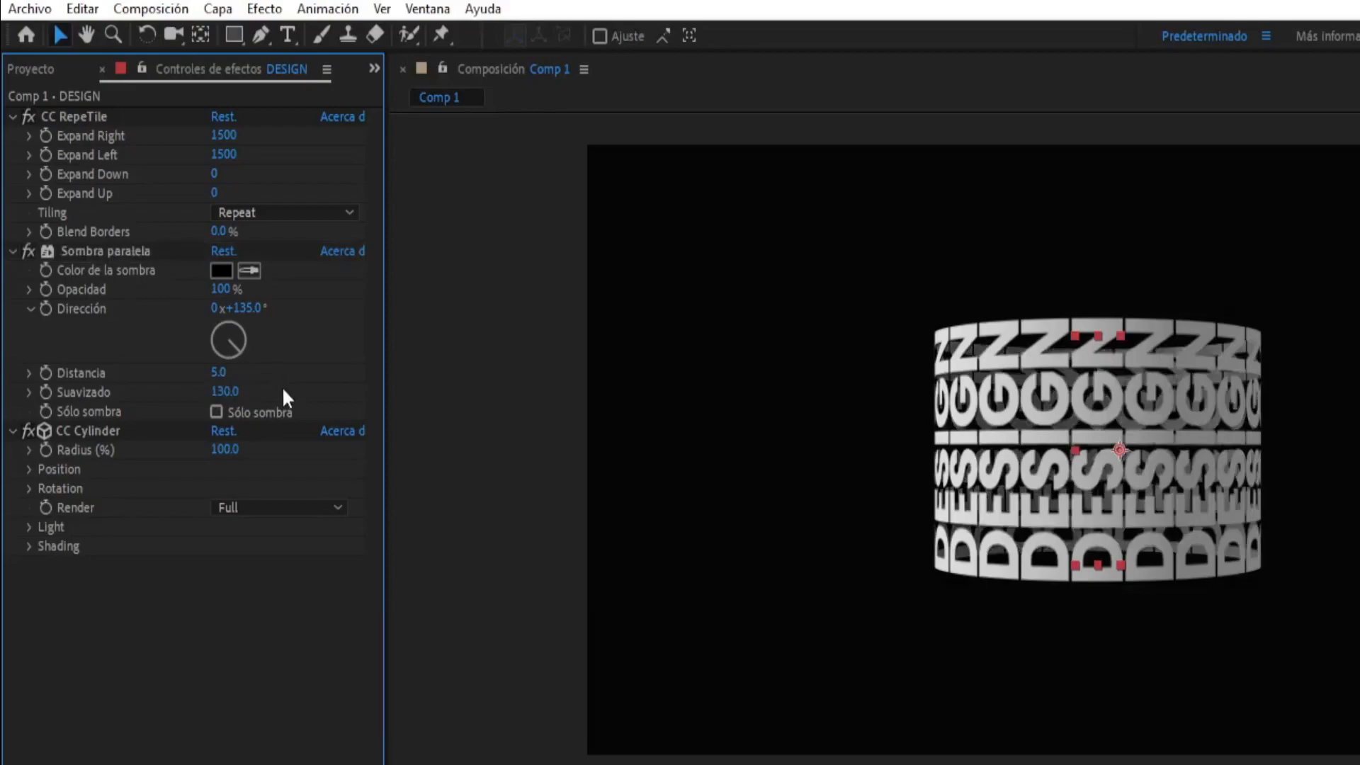
- Set the CC Cylinder effect's Position X to 30 and Position Z to -620
left_click(25, 470)
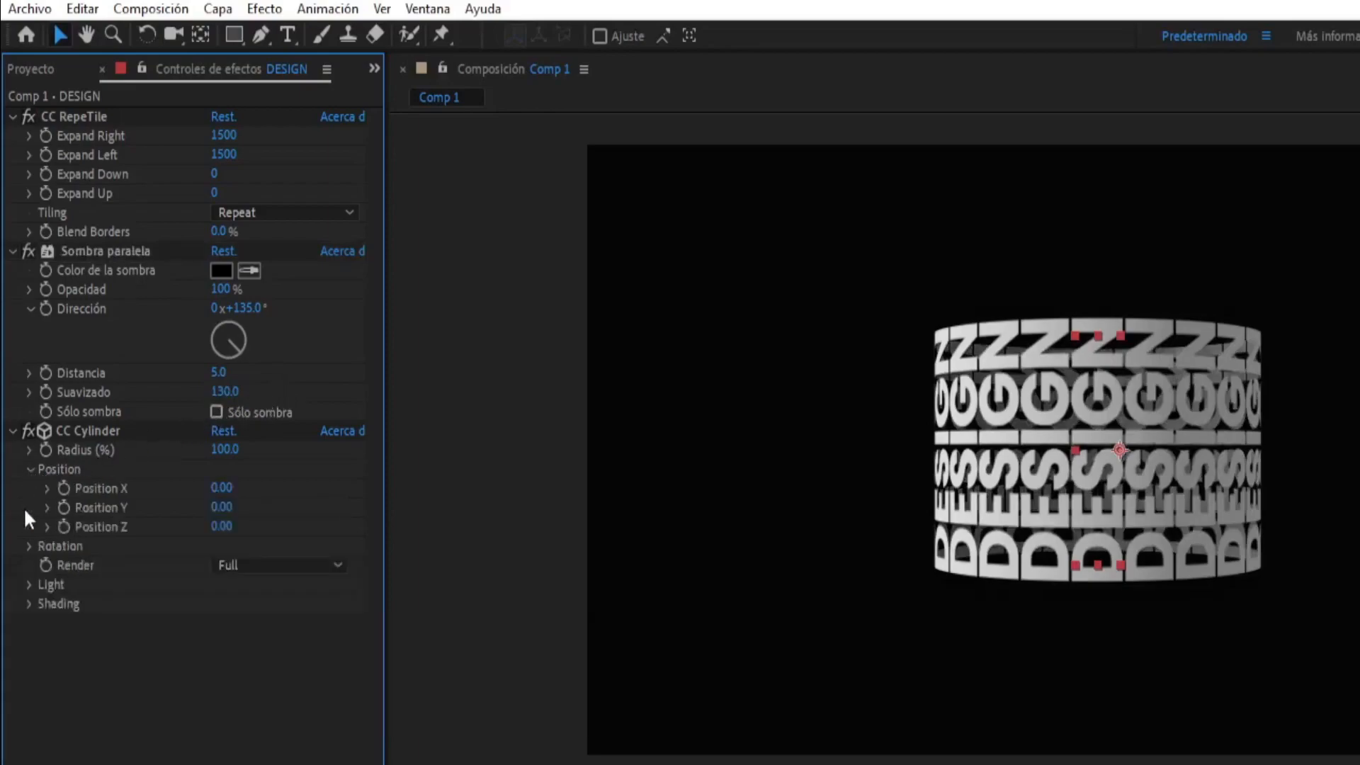
left_click(29, 546)
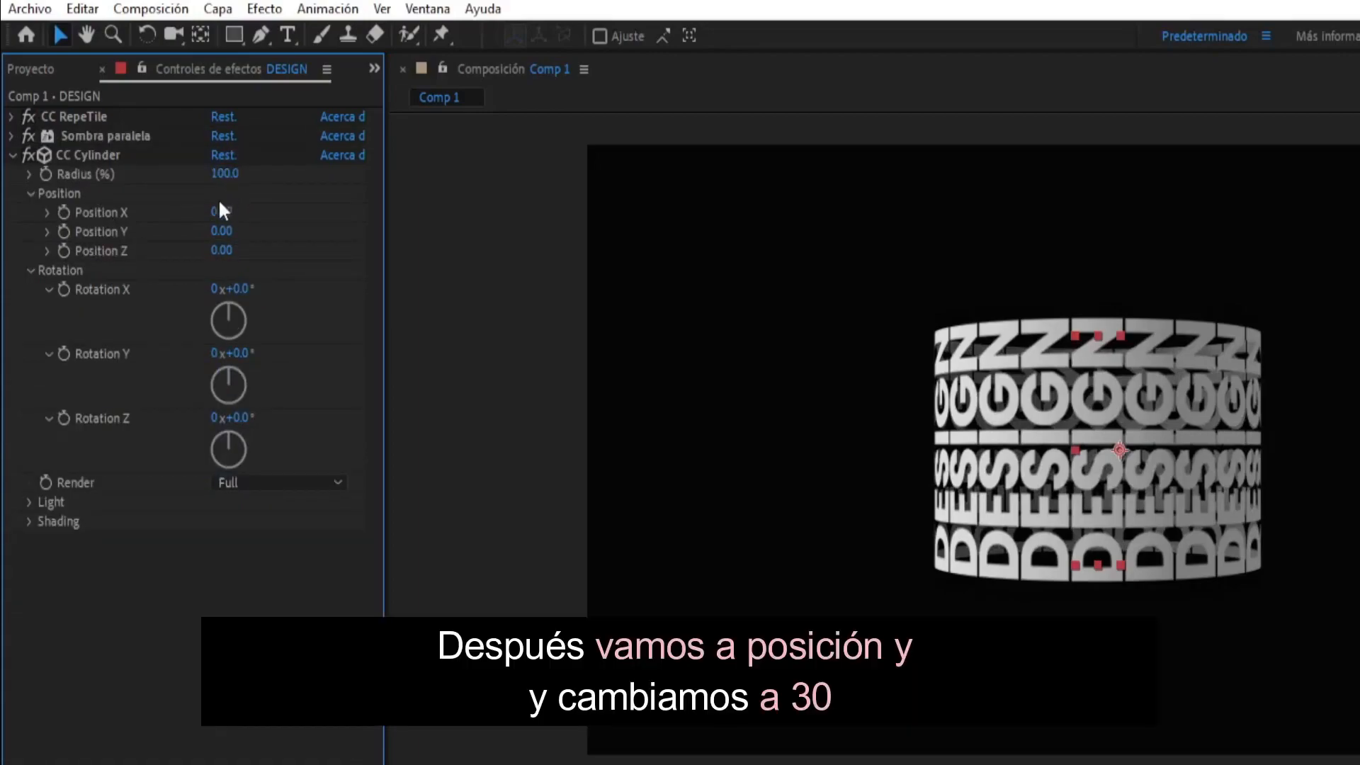
left_click(221, 213)
type("30")
key("Return")
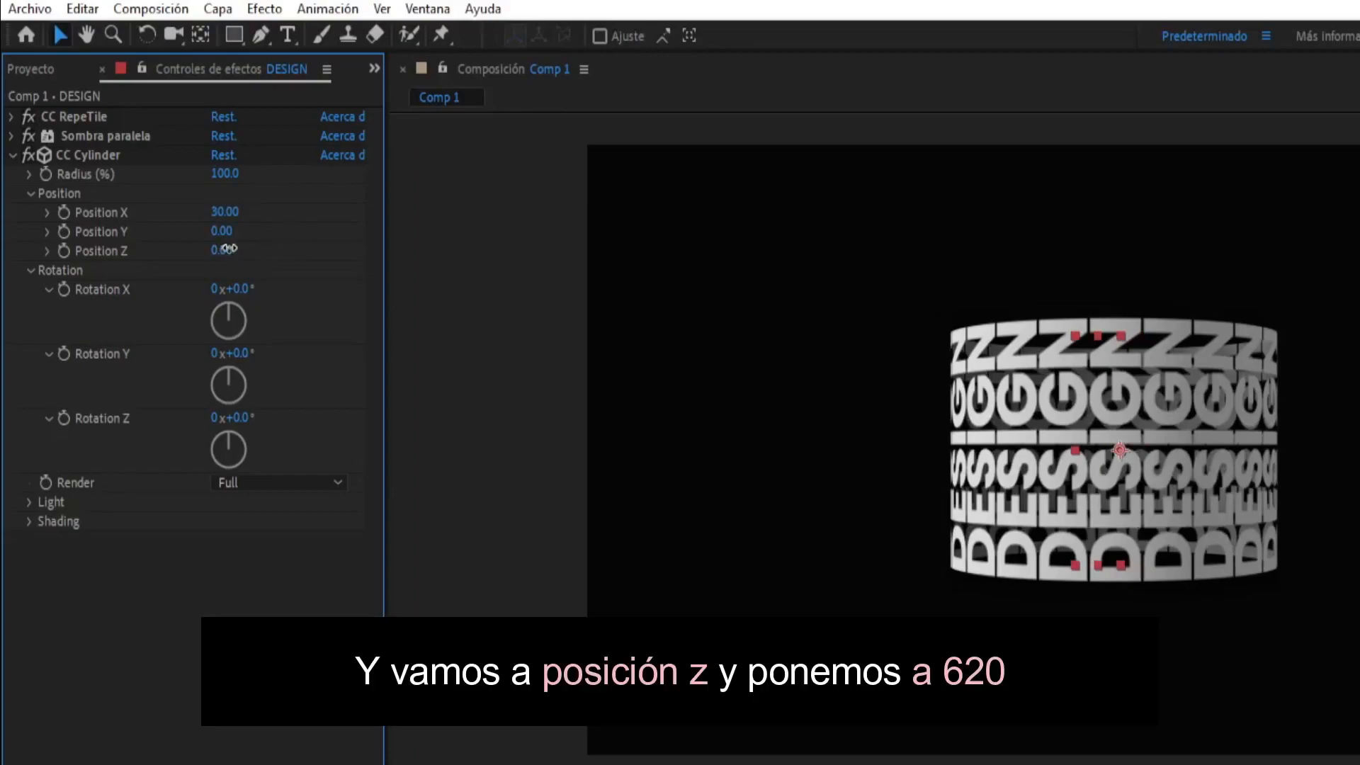
type("-620")
key("Return")
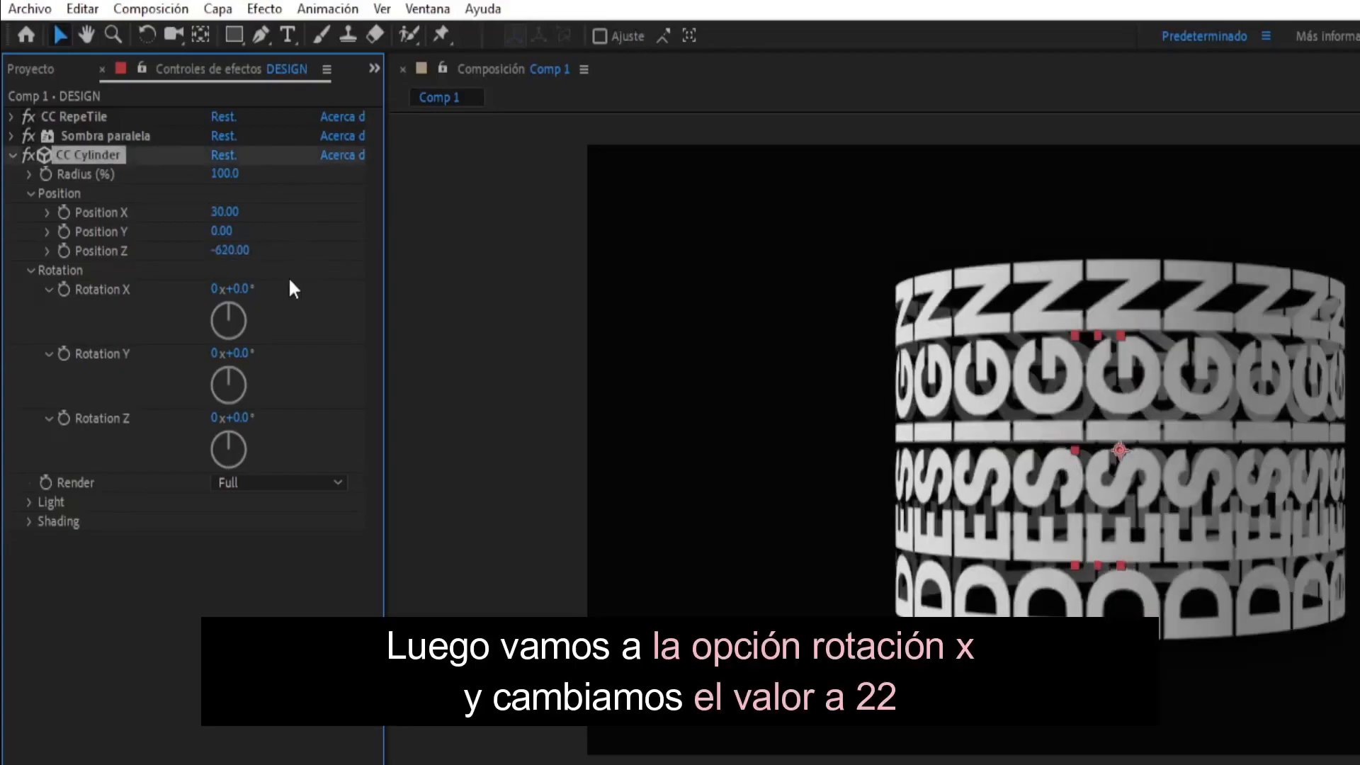
- Set the CC Cylinder effect's Rotation X to 22° and Rotation Z to 90°
left_click(242, 286)
type("22")
key("Return")
left_click(237, 418)
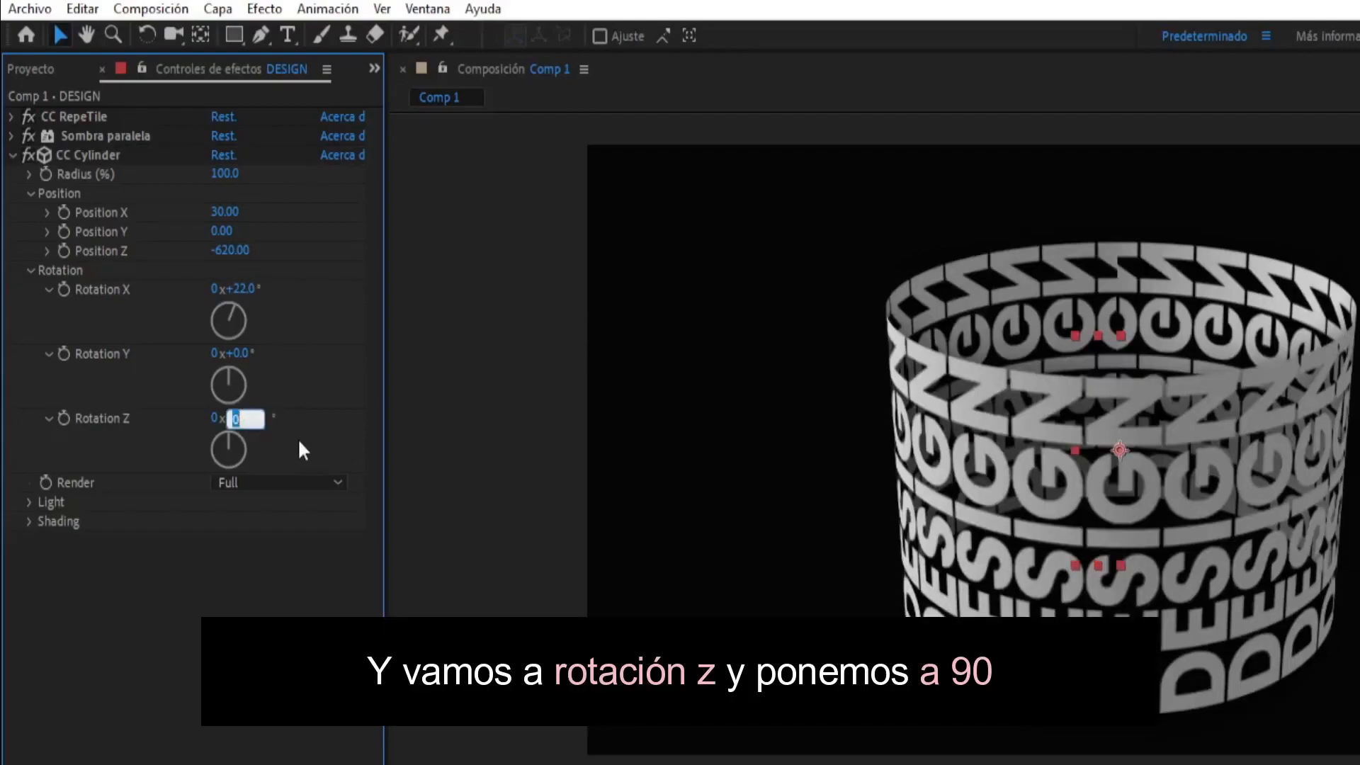
type("90")
key("Return")
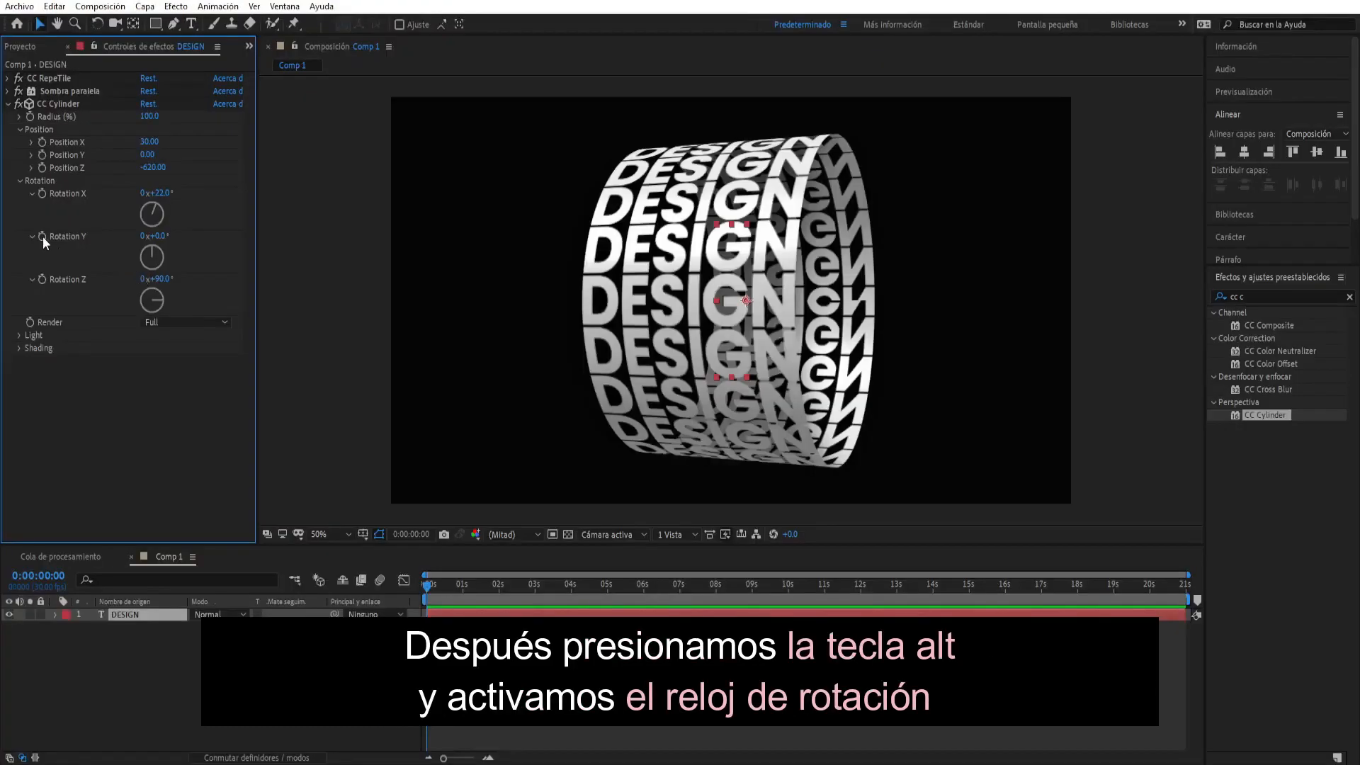
- Add the expression time*-20 to the CC Cylinder's Rotation Y and preview the DESIGN animation
left_click(43, 236, "alt")
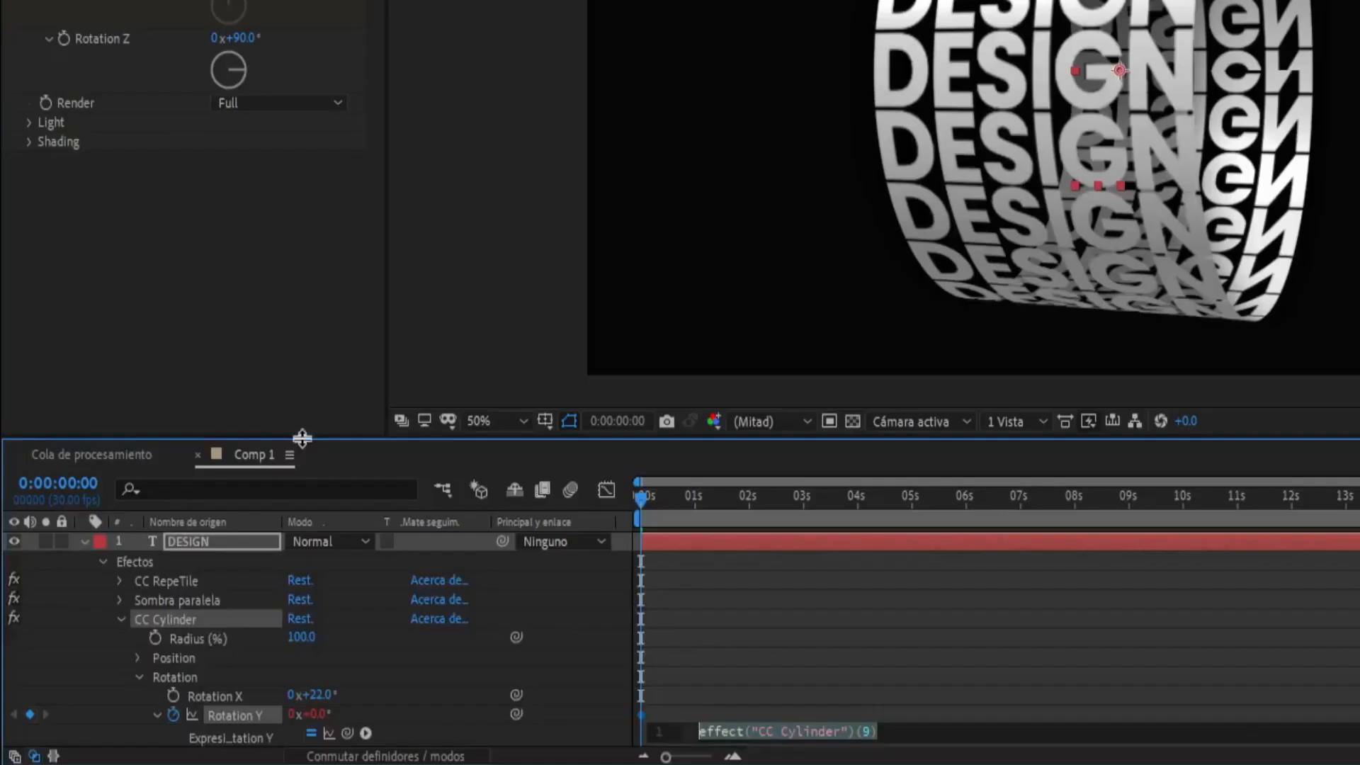
left_click_drag(302, 439, 293, 65)
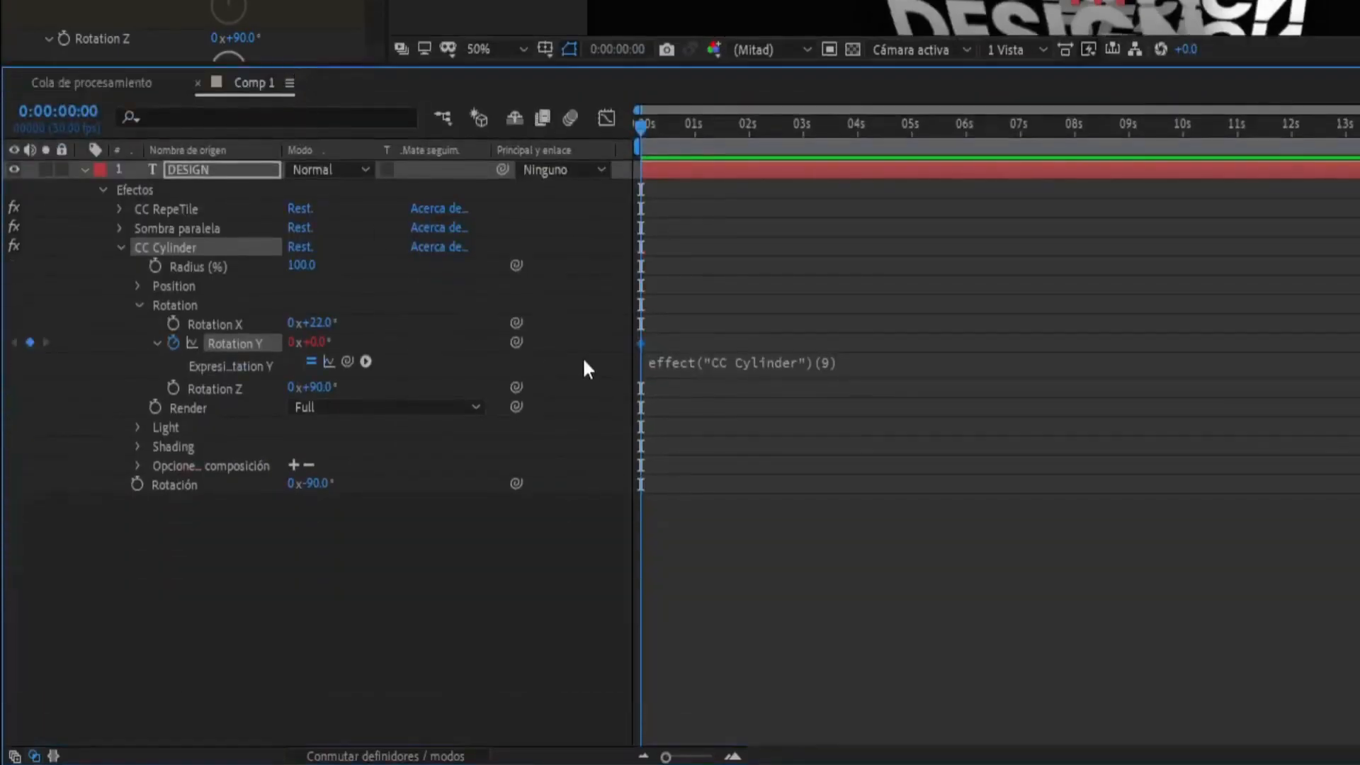
left_click(682, 374)
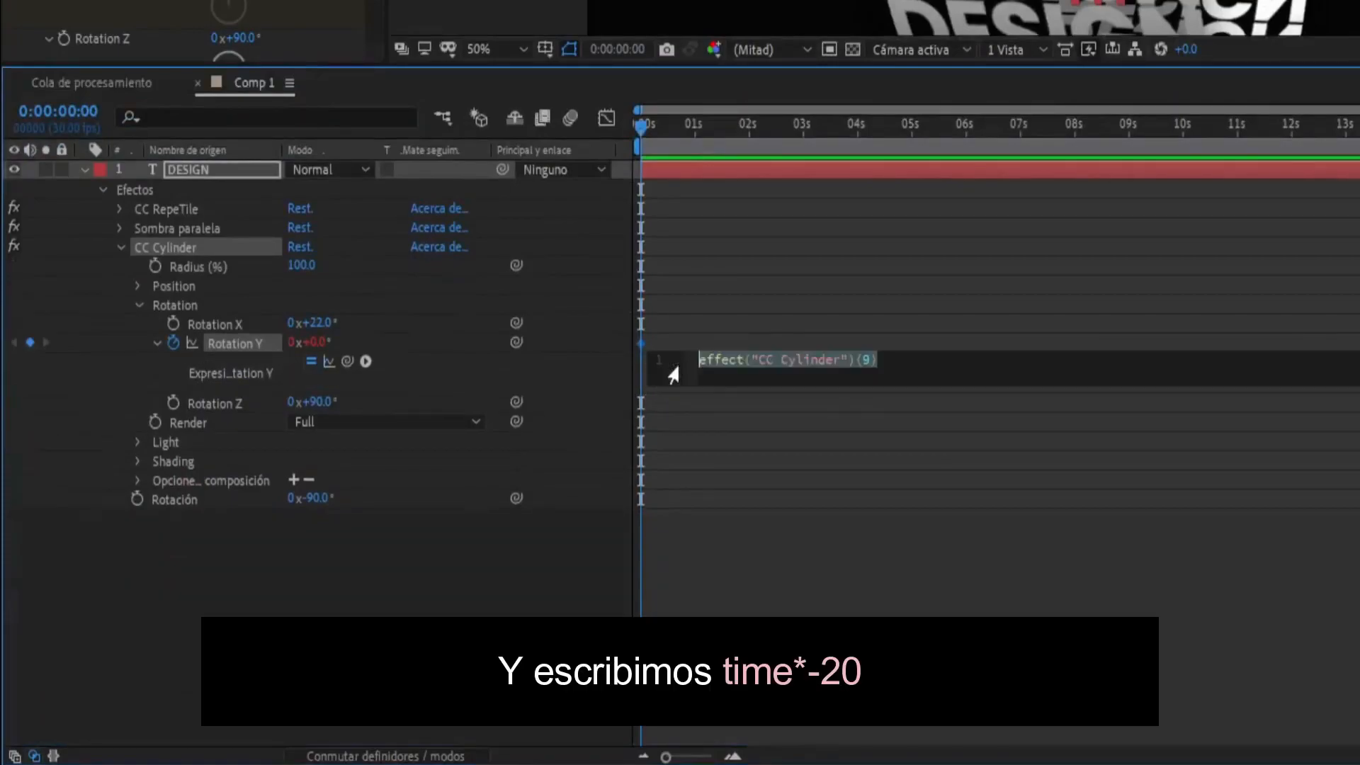
type("time")
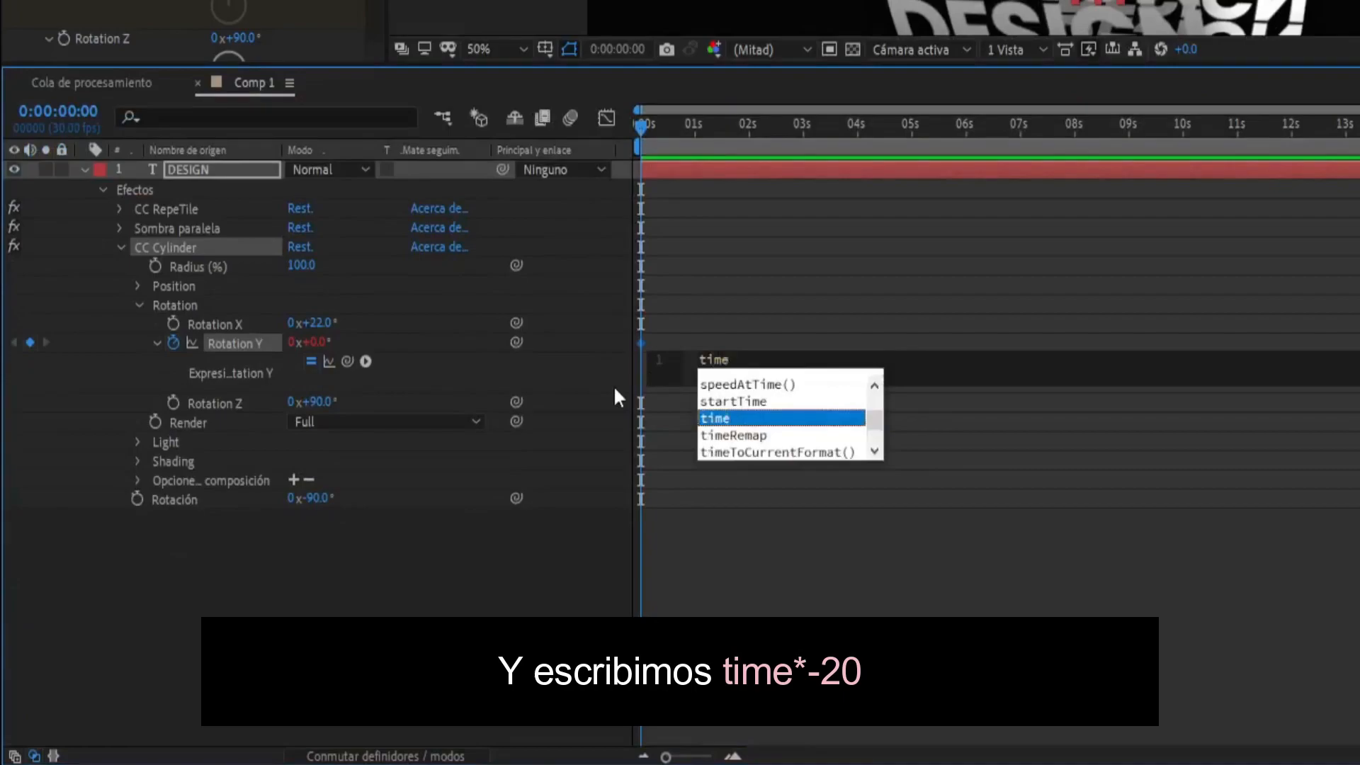
type("*")
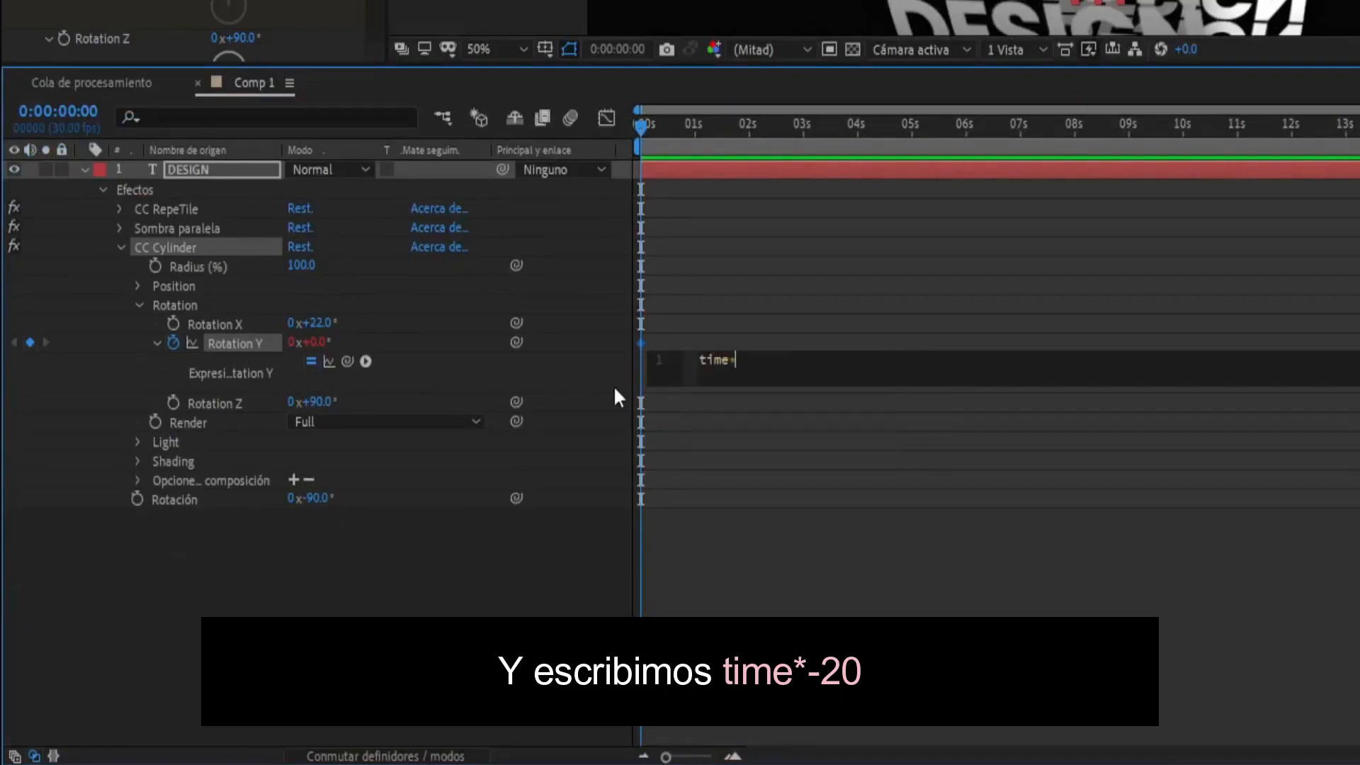
type("-20")
left_click(895, 303)
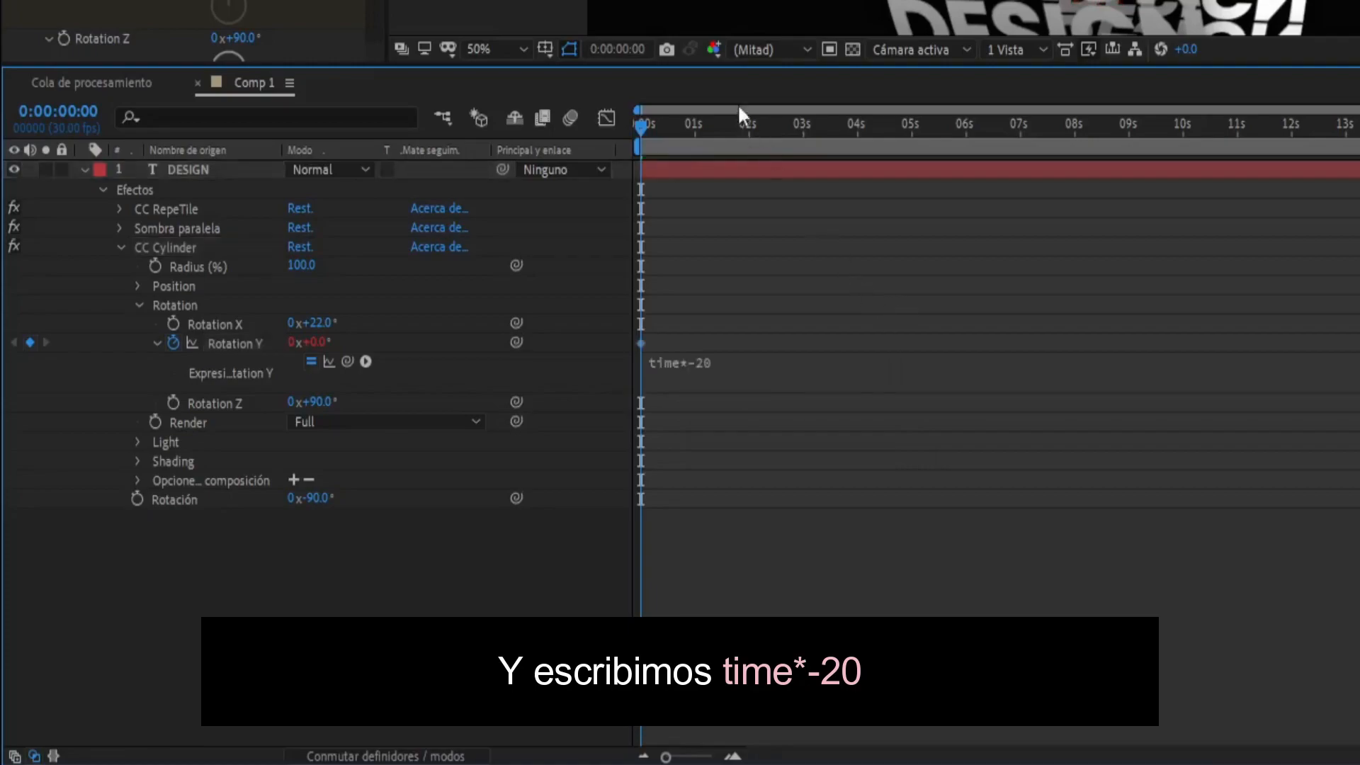
left_click_drag(734, 66, 735, 71)
key("space")
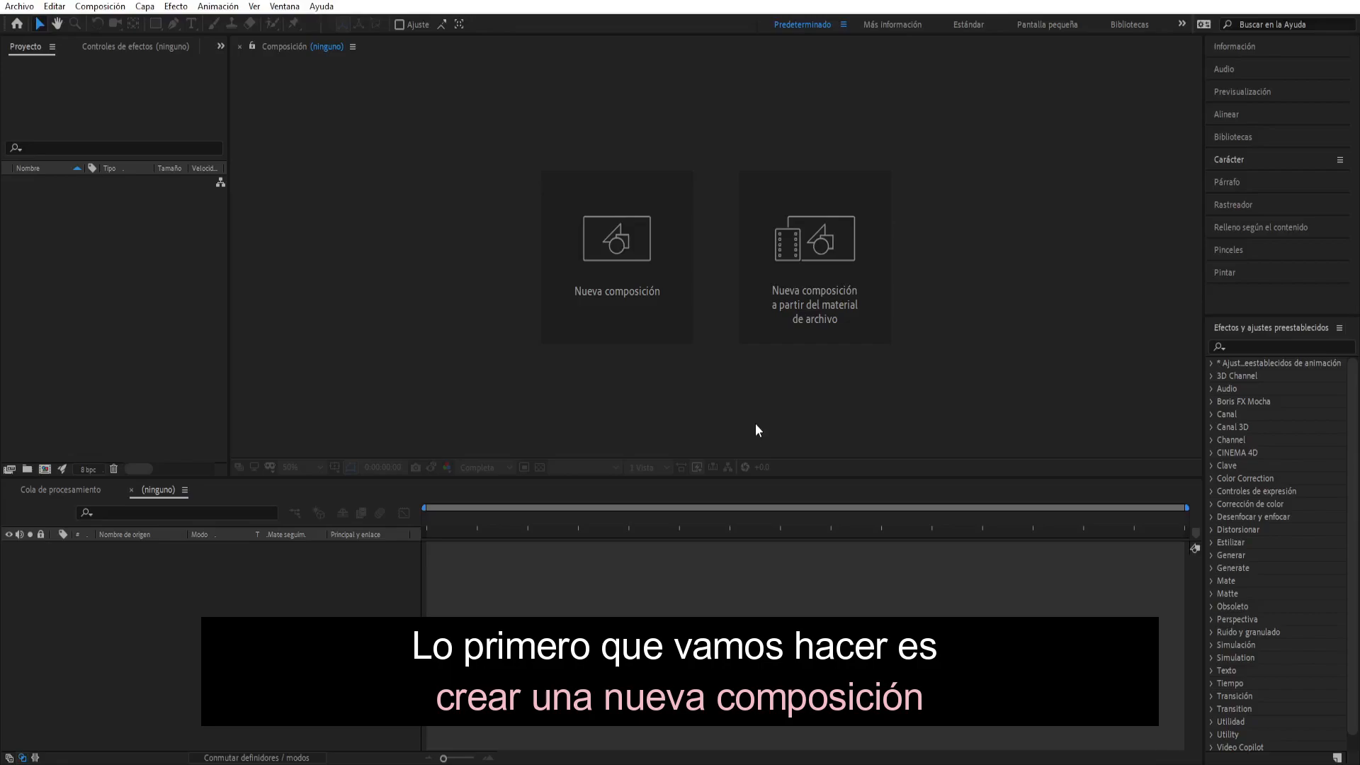
- Create a new composition named Texto with a duration of 5 seconds (0:00:05:00)
left_click(653, 337)
type("Texto")
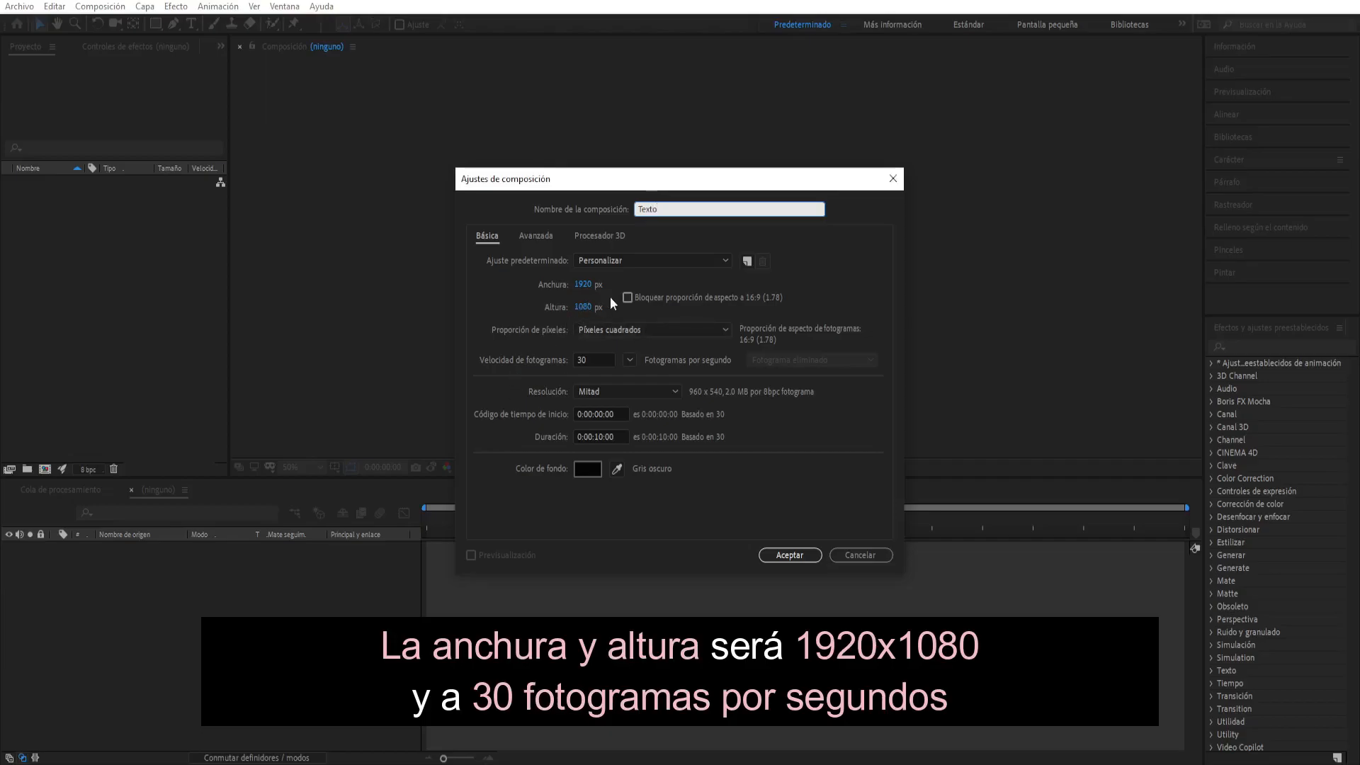
left_click(612, 437)
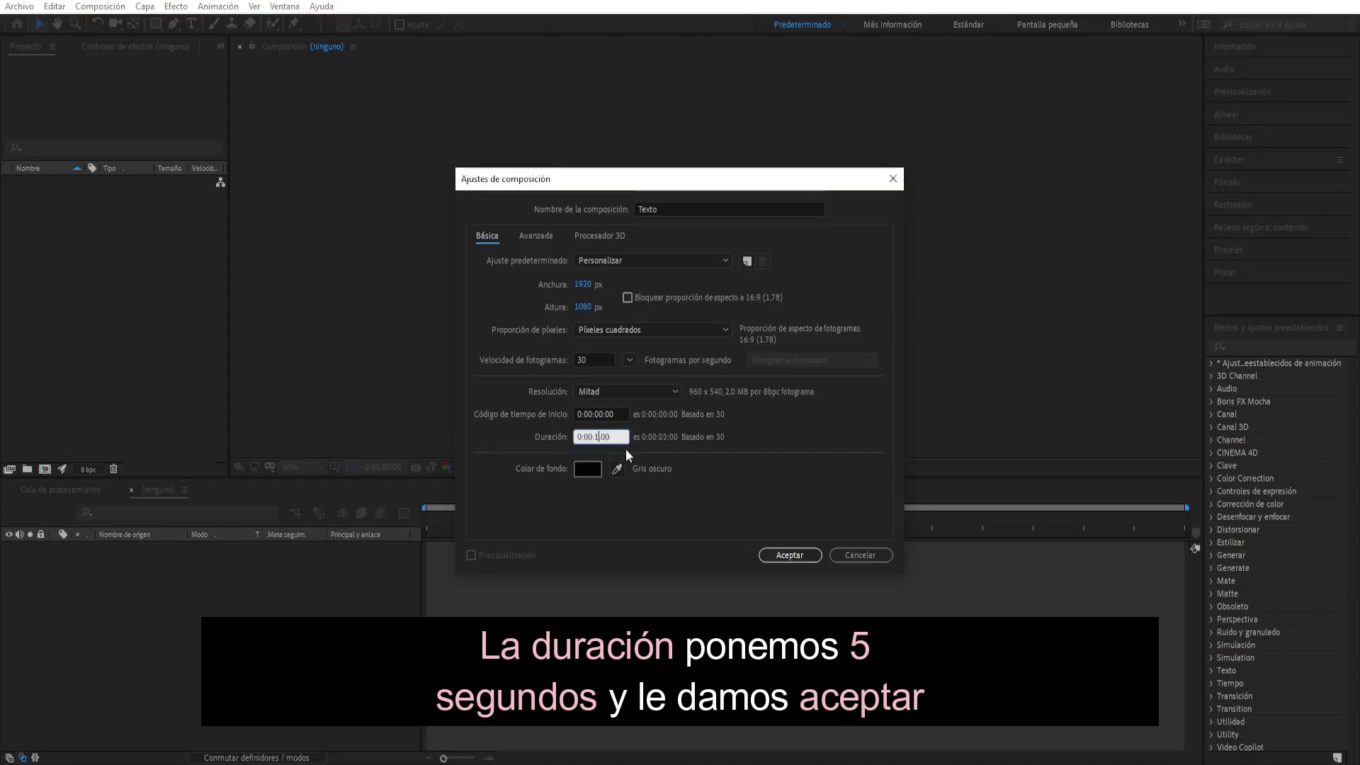
type("05")
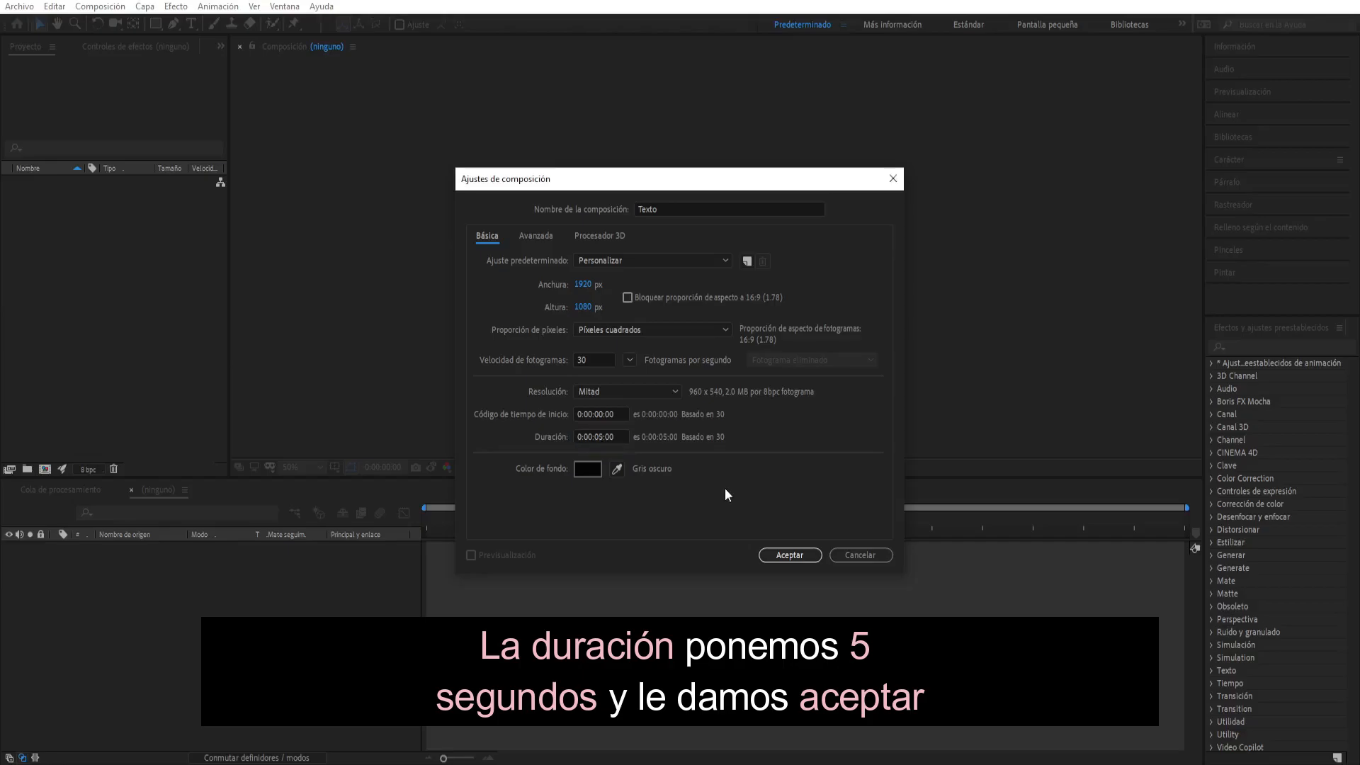
left_click(770, 553)
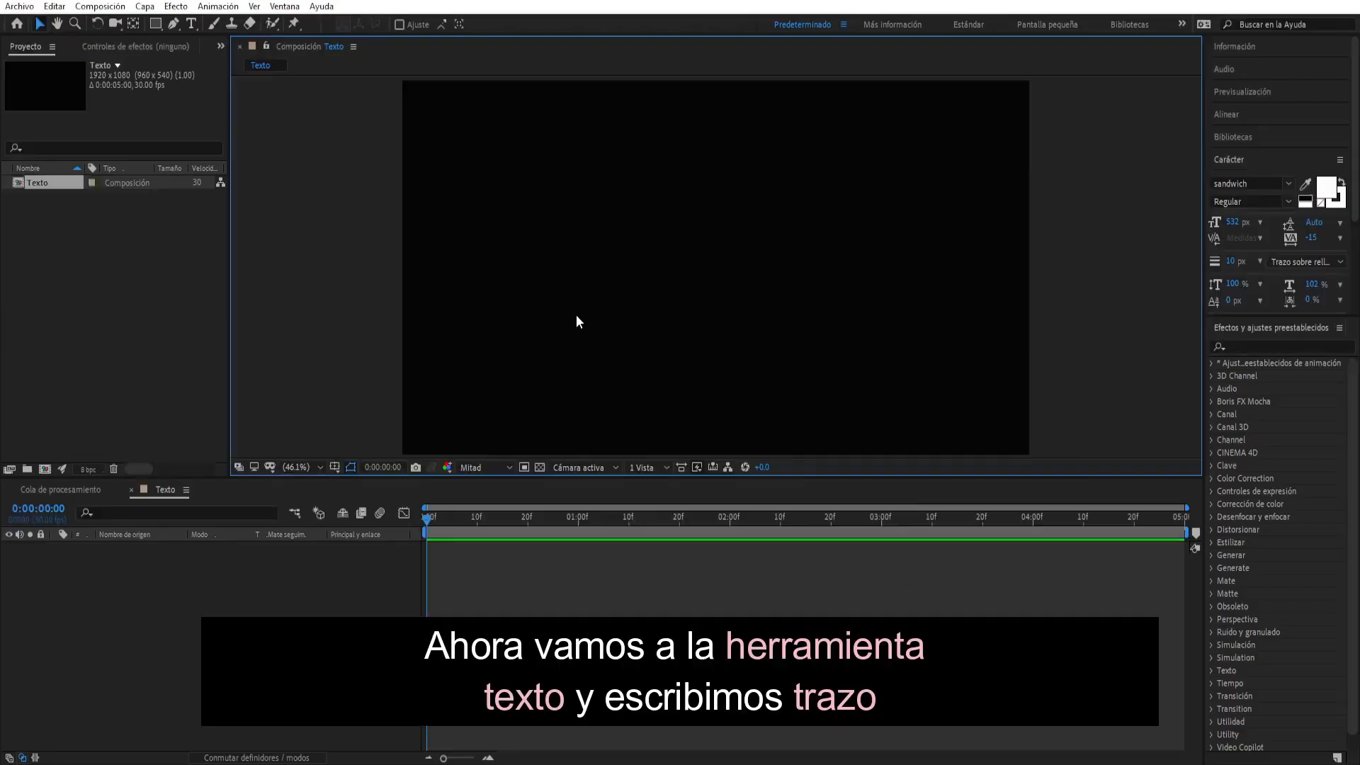
- Add a text layer reading "Trazo" to the Texto composition
key("ctrl+t")
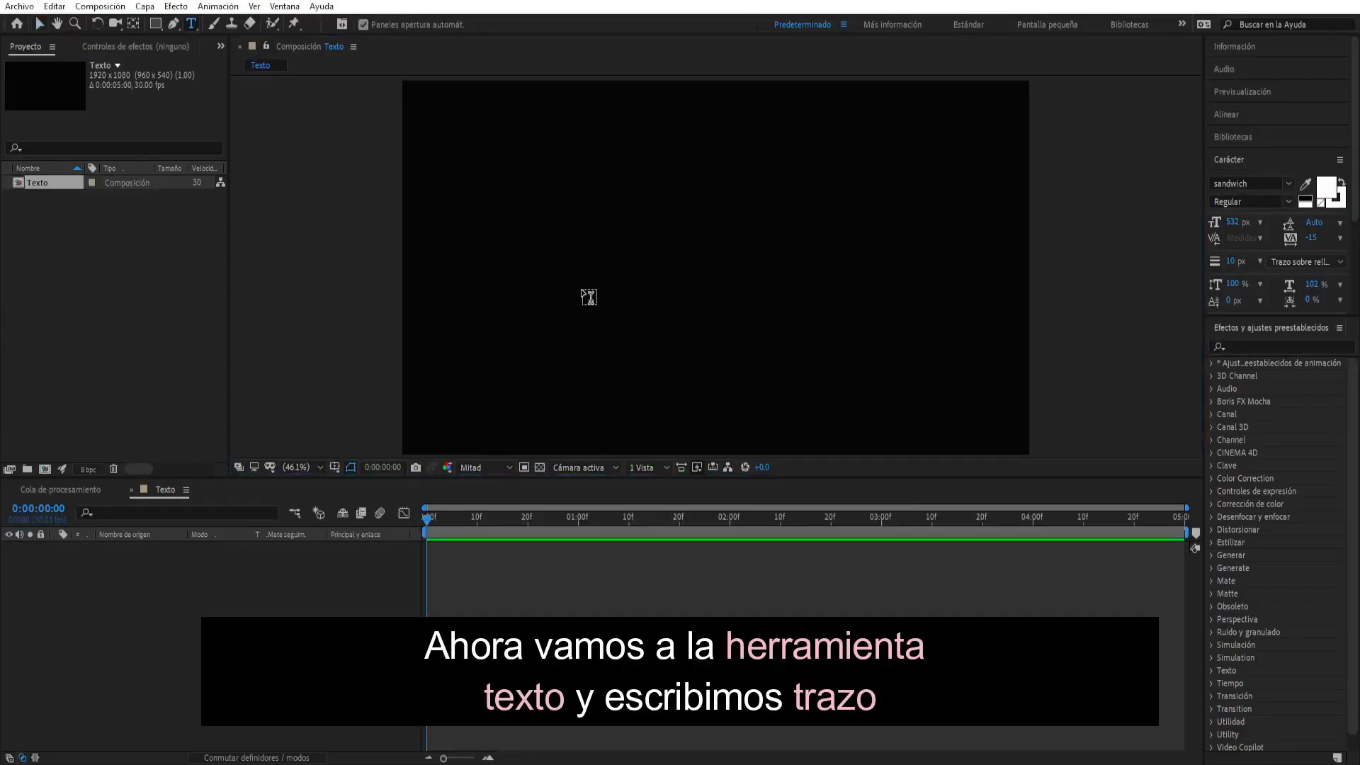
left_click(581, 287)
type("Tra")
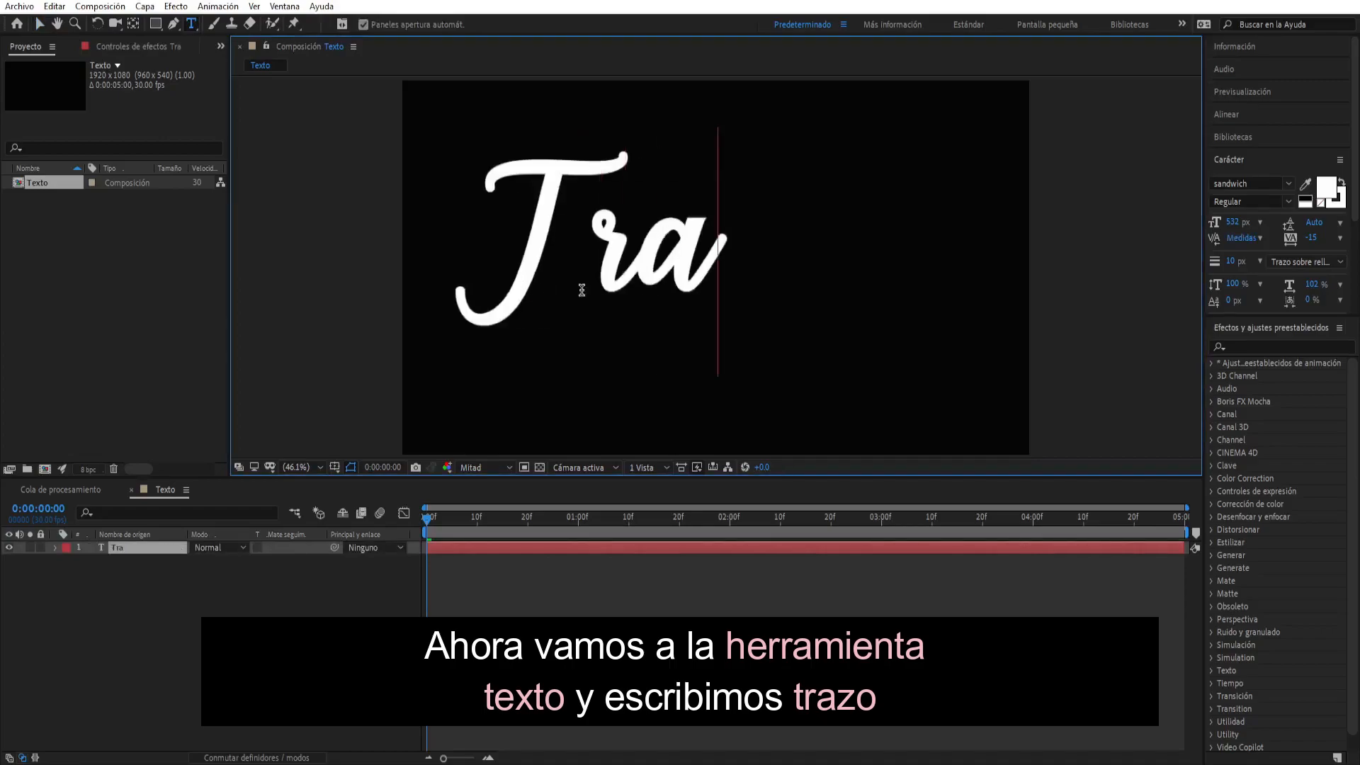
type("zo")
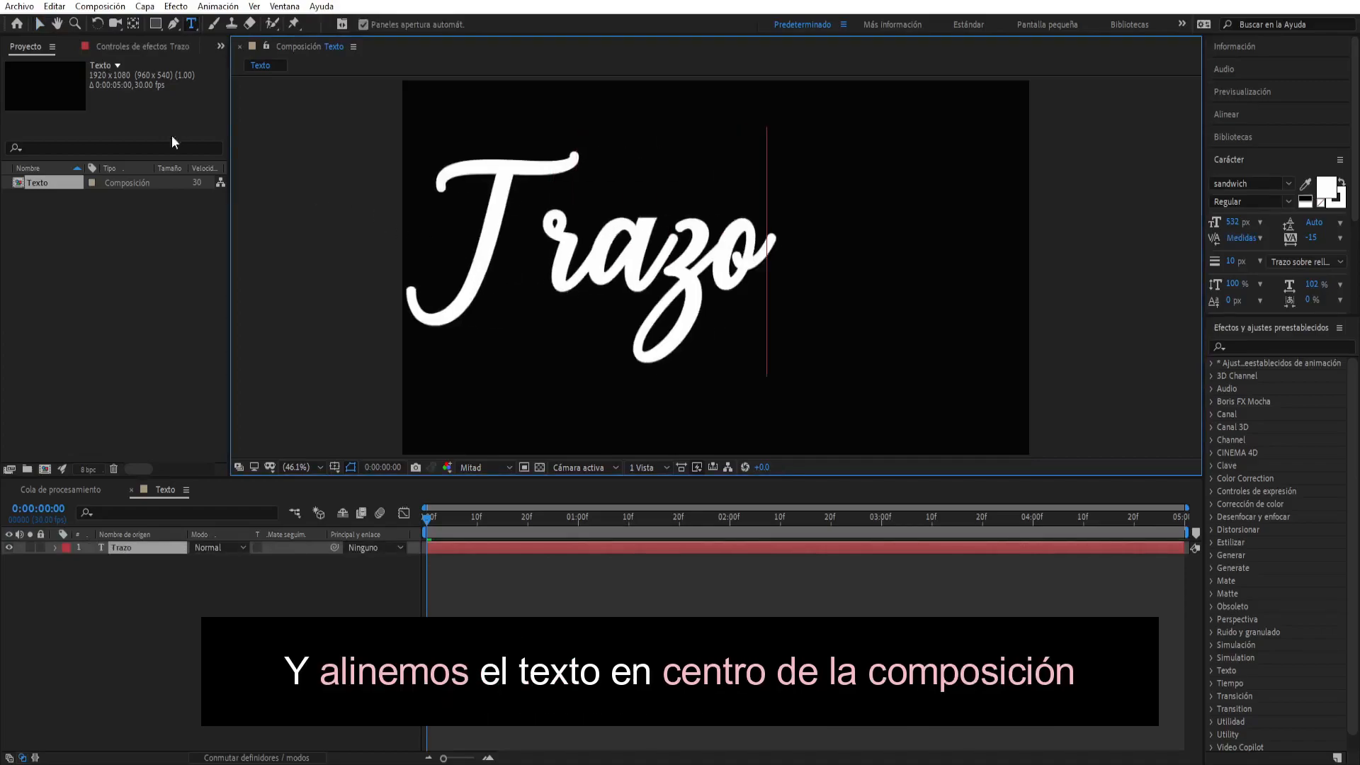
left_click(42, 24)
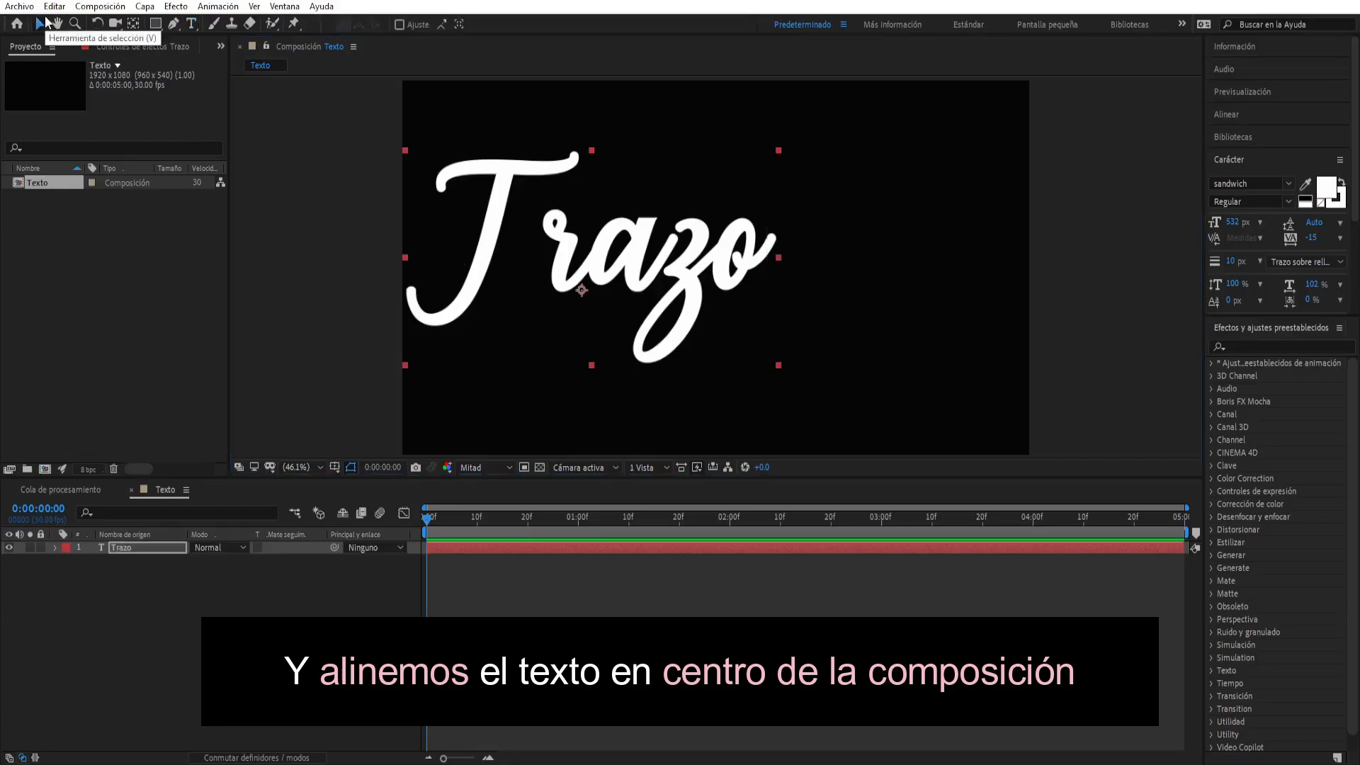
- Center the Trazo text horizontally and vertically in the composition
left_click(1225, 114)
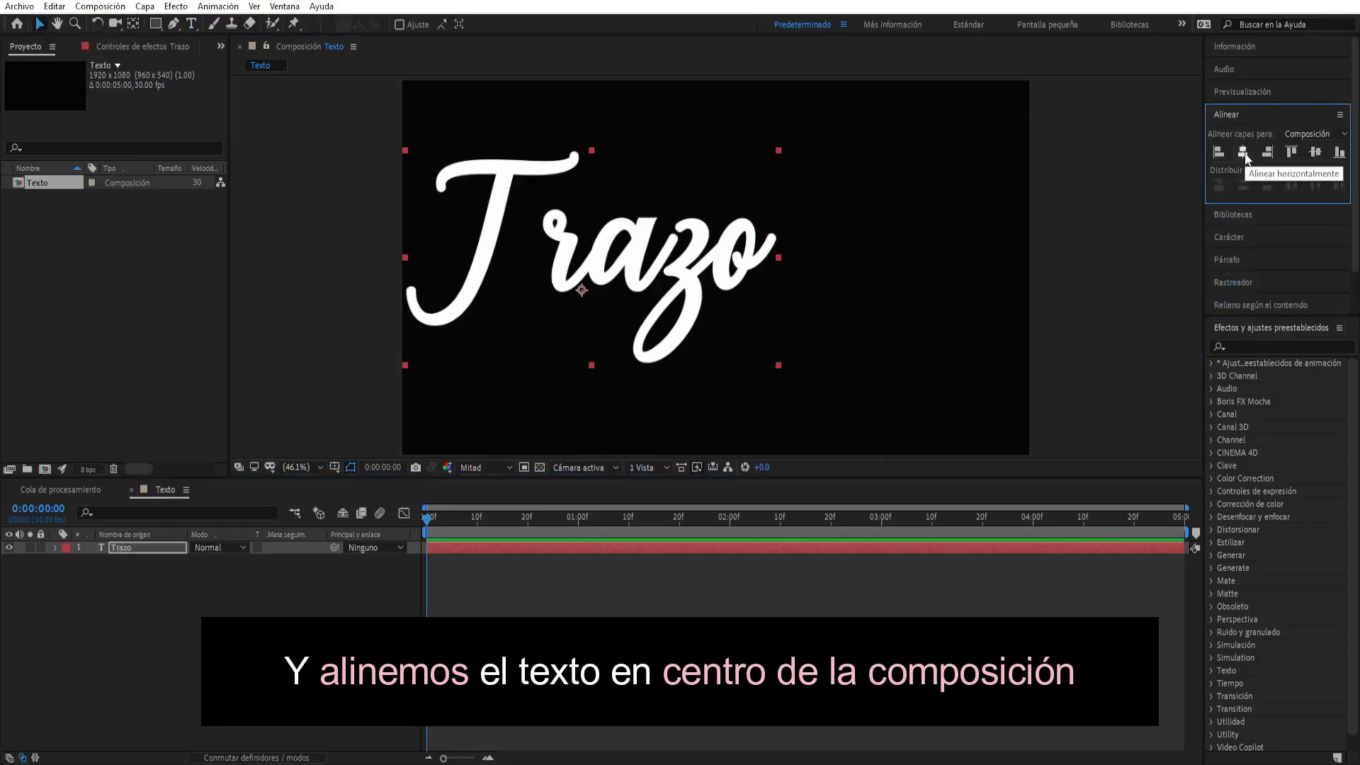
left_click(1243, 152)
left_click(1314, 153)
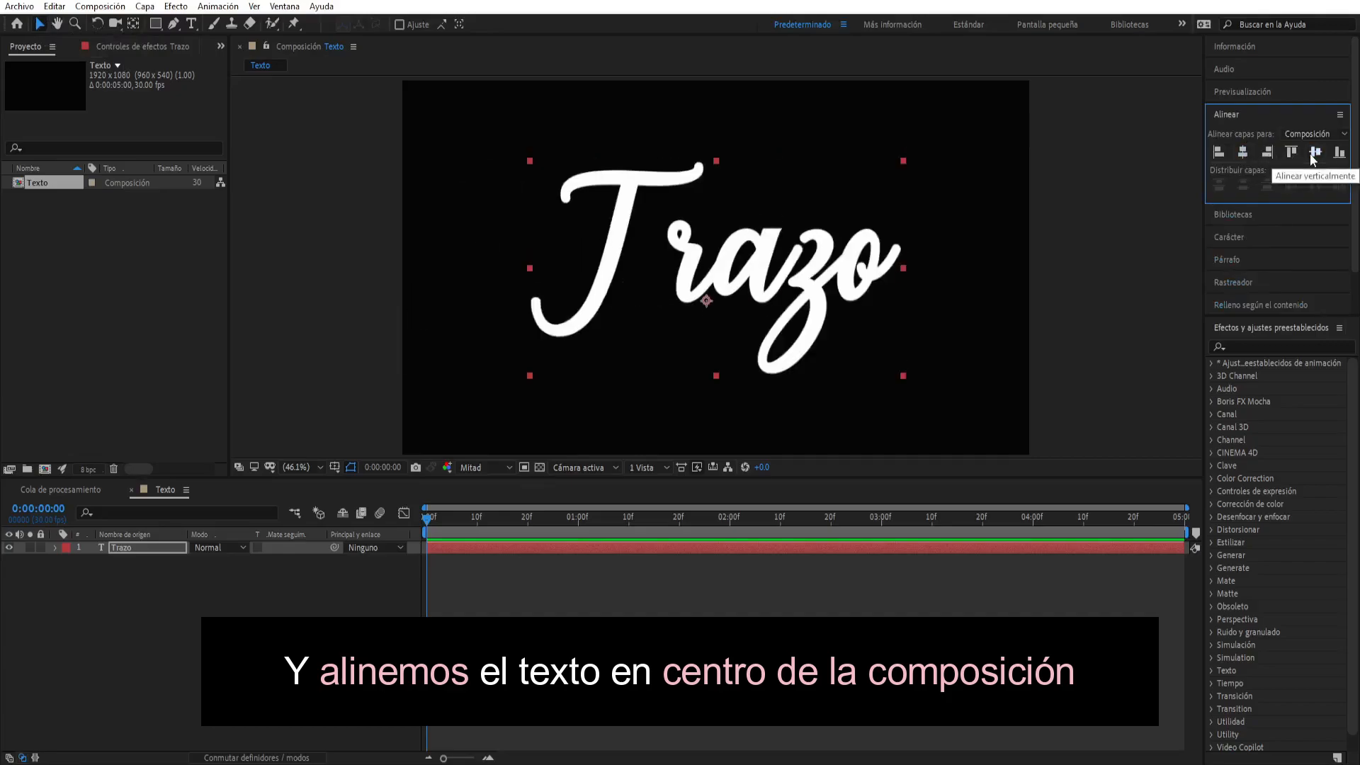
- Trace the stem of the T from its lower hook upward with an open Pen mask on the Trazo layer
left_click(130, 554)
left_click(133, 548)
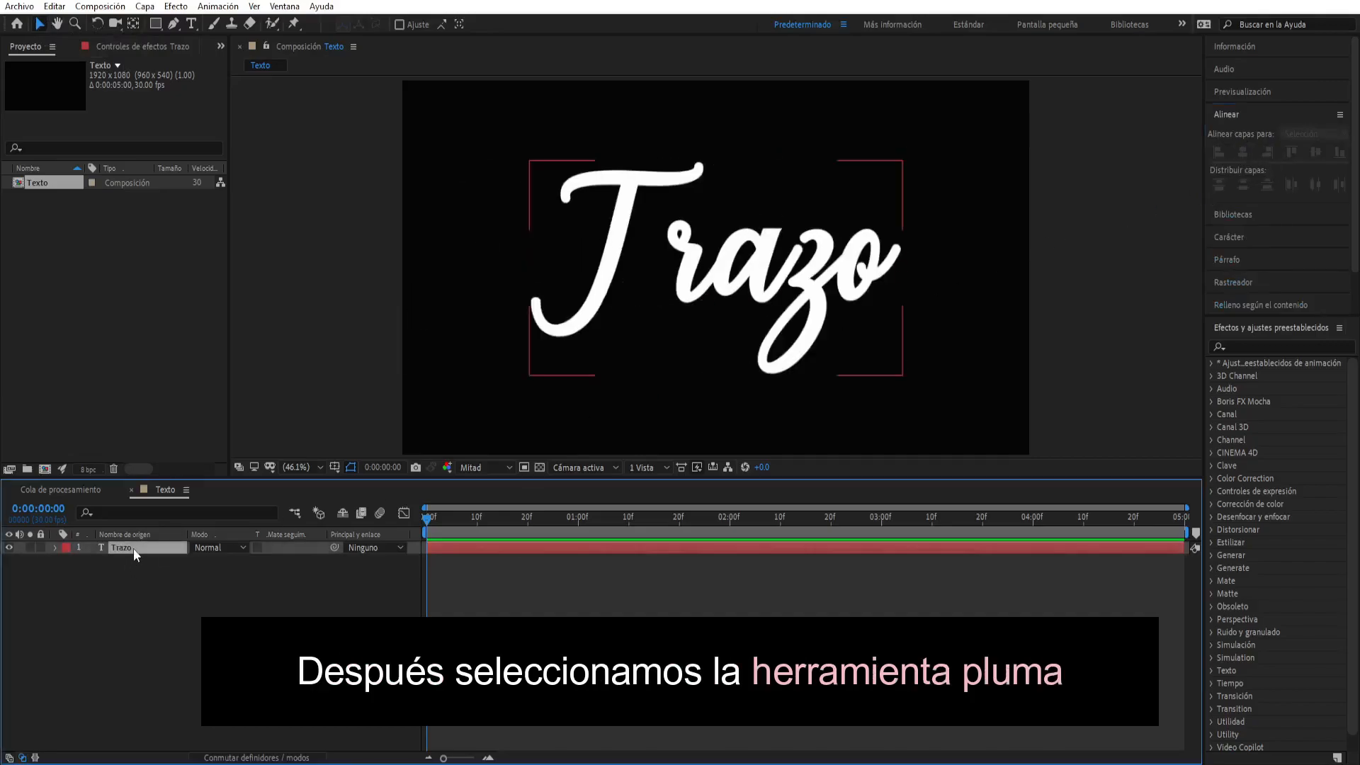
left_click(173, 24)
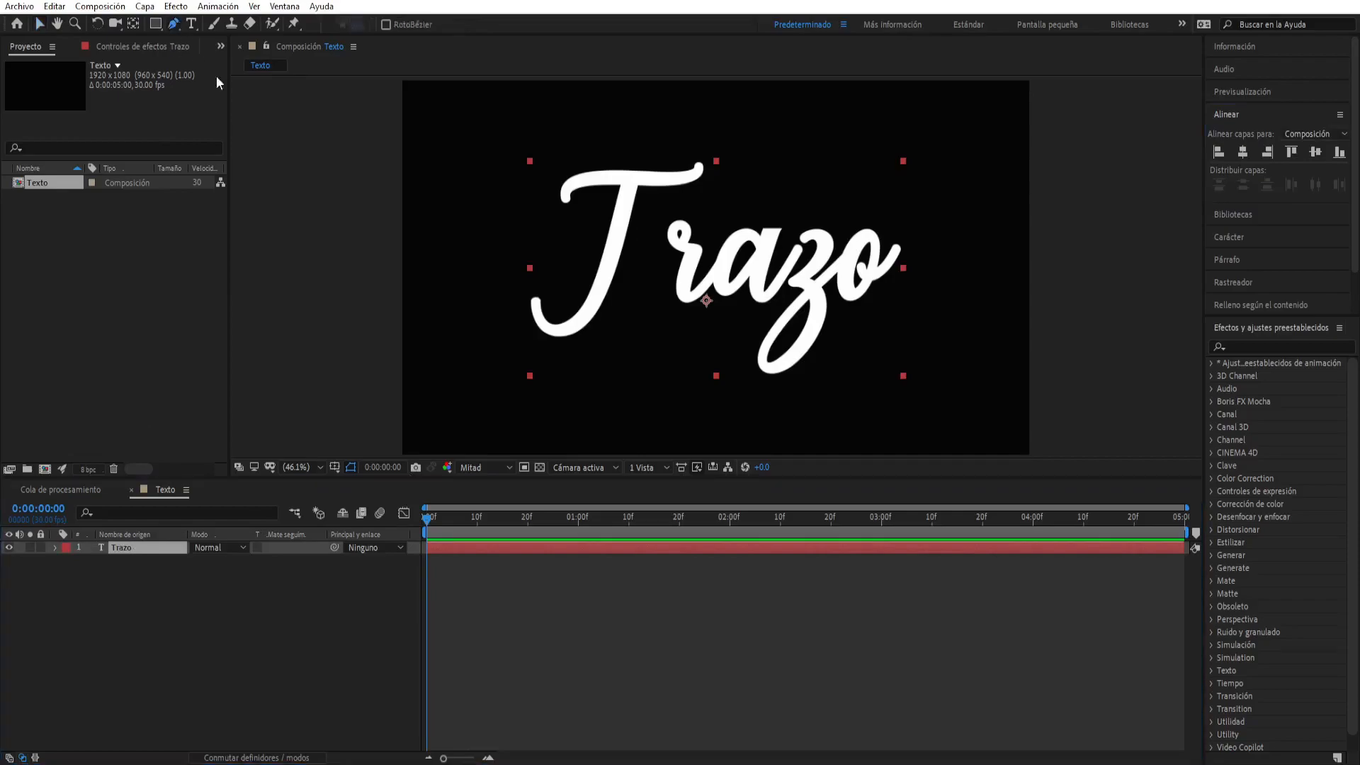
key("period")
key("period")
key("period")
left_click(332, 367)
mouse_move(413, 426)
left_mouse_down()
mouse_move(493, 385)
mouse_move(528, 303)
left_mouse_up()
key("ctrl+z")
- Trace the crossbar of the T from left end to right end with a separate open Pen mask
key("ctrl+z")
left_click_drag(364, 433, 402, 437)
left_click_drag(447, 396, 489, 345)
left_click_drag(402, 437, 373, 433)
left_click_drag(470, 360, 508, 267)
left_click(526, 160)
left_click(533, 122)
left_click_drag(535, 167, 525, 298)
left_click(121, 547)
left_click(386, 286)
left_click_drag(429, 241, 481, 238)
left_click_drag(386, 286, 389, 286)
left_click(592, 240)
- Trace the letter r from its upper loop to its tail with a new open Pen mask on the Trazo layer
key("ctrl+z")
left_click(630, 237)
left_click_drag(678, 208, 675, 178)
left_click(526, 238)
left_click_drag(429, 241, 429, 239)
left_click_drag(630, 237, 636, 237)
left_click_drag(578, 236, 577, 241)
left_click_drag(567, 298, 531, 173)
left_click(159, 549)
left_click(606, 249)
mouse_move(592, 216)
left_mouse_down()
mouse_move(557, 226)
mouse_move(609, 249)
mouse_move(633, 212)
mouse_move(594, 213)
left_mouse_up()
left_click_drag(609, 262, 650, 278)
left_click(632, 269)
mouse_move(623, 334)
left_mouse_down()
mouse_move(614, 357)
mouse_move(701, 296)
left_mouse_up()
key("ctrl+z")
left_click(613, 370)
left_click(152, 548)
double_click(682, 316)
key("ctrl+z")
left_click(676, 320)
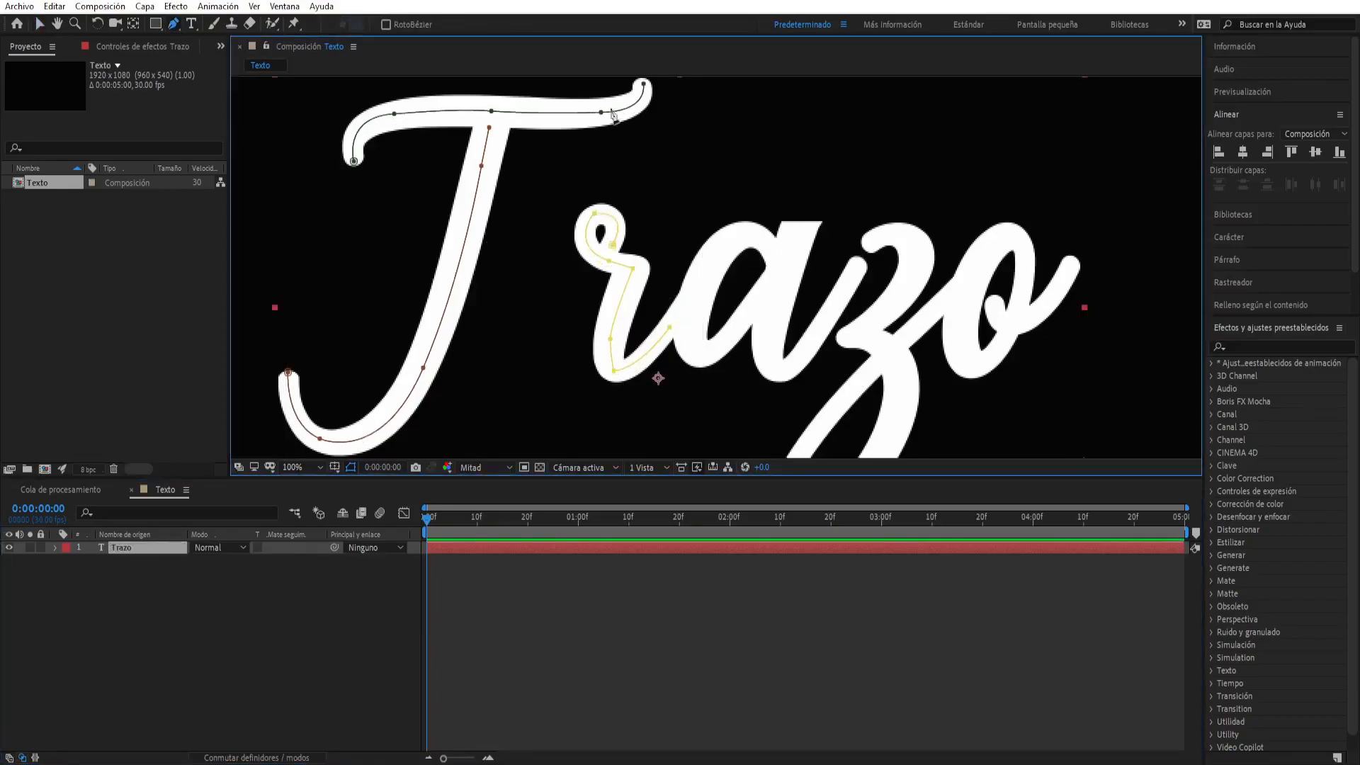
left_click(623, 371)
left_click(687, 332)
mouse_move(708, 360)
left_mouse_down()
mouse_move(741, 343)
mouse_move(685, 293)
mouse_move(672, 310)
left_mouse_up()
left_click(773, 277)
key("ctrl+z")
key("ctrl+z")
key("ctrl+z")
key("ctrl+z")
key("ctrl+z")
left_click(613, 371)
- Trace the letter a with a new open Pen mask, ending at the stroke that joins the z
left_click(146, 548)
left_click(54, 548)
left_click(54, 547)
left_click(779, 258)
left_click_drag(697, 362, 727, 358)
left_click_drag(759, 297, 820, 234)
key("ctrl+z")
key("ctrl+z")
left_click(687, 348)
left_click_drag(721, 346, 752, 316)
left_click(772, 280)
left_click(800, 230)
left_click_drag(784, 371, 823, 347)
left_click(855, 267)
left_click(821, 333)
key("v")
- Trace the letter z and its lower loop with a new open Pen mask, ending at the start of the o
left_click(145, 547)
left_click_drag(854, 267, 883, 349)
left_click(145, 548)
left_click(864, 243)
key("ctrl+z")
left_click_drag(922, 260, 919, 306)
left_click(881, 310)
key("ctrl+z")
left_click(843, 339)
mouse_move(907, 404)
left_mouse_down()
mouse_move(880, 428)
mouse_move(882, 395)
left_mouse_up()
key("ctrl+z")
left_click_drag(903, 290, 906, 324)
left_click_drag(861, 403, 783, 419)
left_click_drag(786, 372, 804, 328)
left_click(867, 269)
left_click(949, 185)
- Trace the letter o and its exit stroke with a new open Pen mask on the Trazo layer
left_click(145, 548)
left_click(963, 184)
left_click_drag(973, 260, 1008, 248)
left_click(1024, 174)
left_click_drag(980, 146, 942, 181)
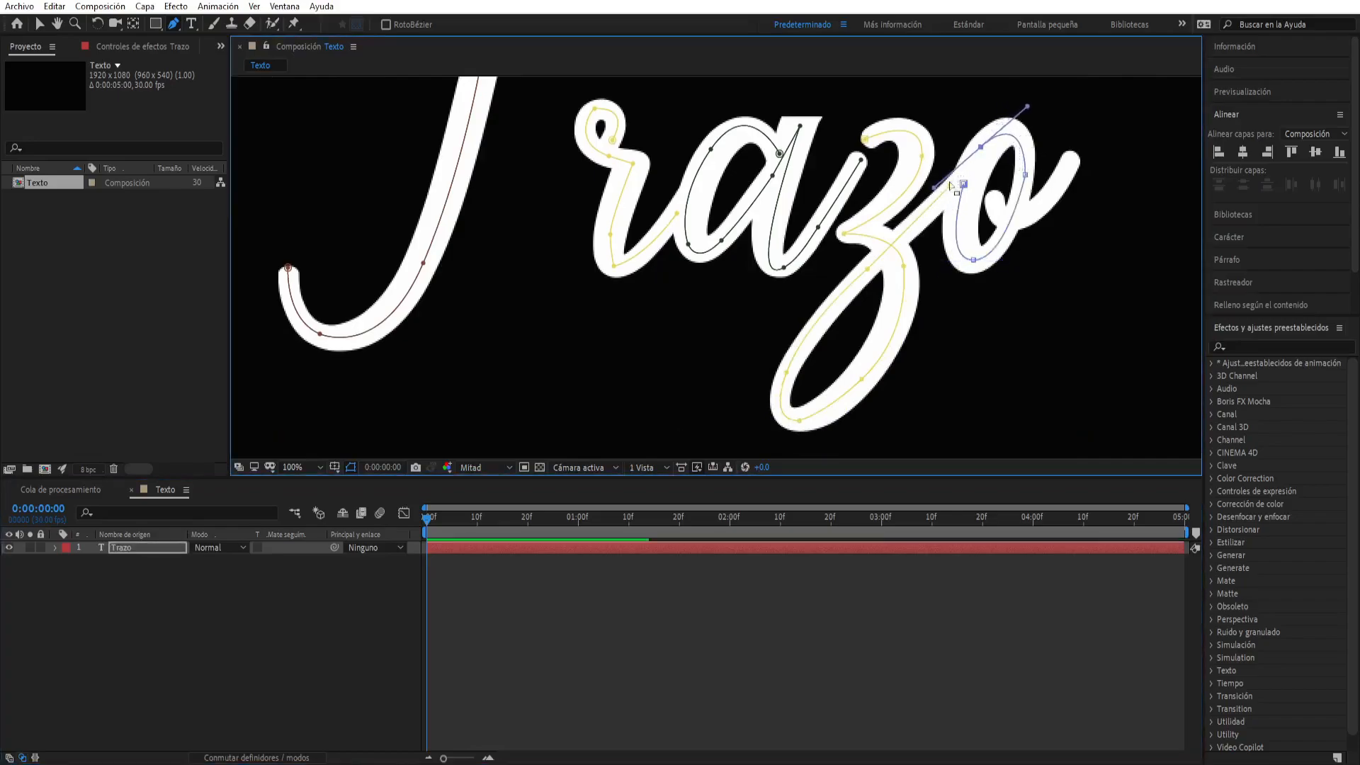
key("ctrl+z")
left_click_drag(1023, 136, 1055, 201)
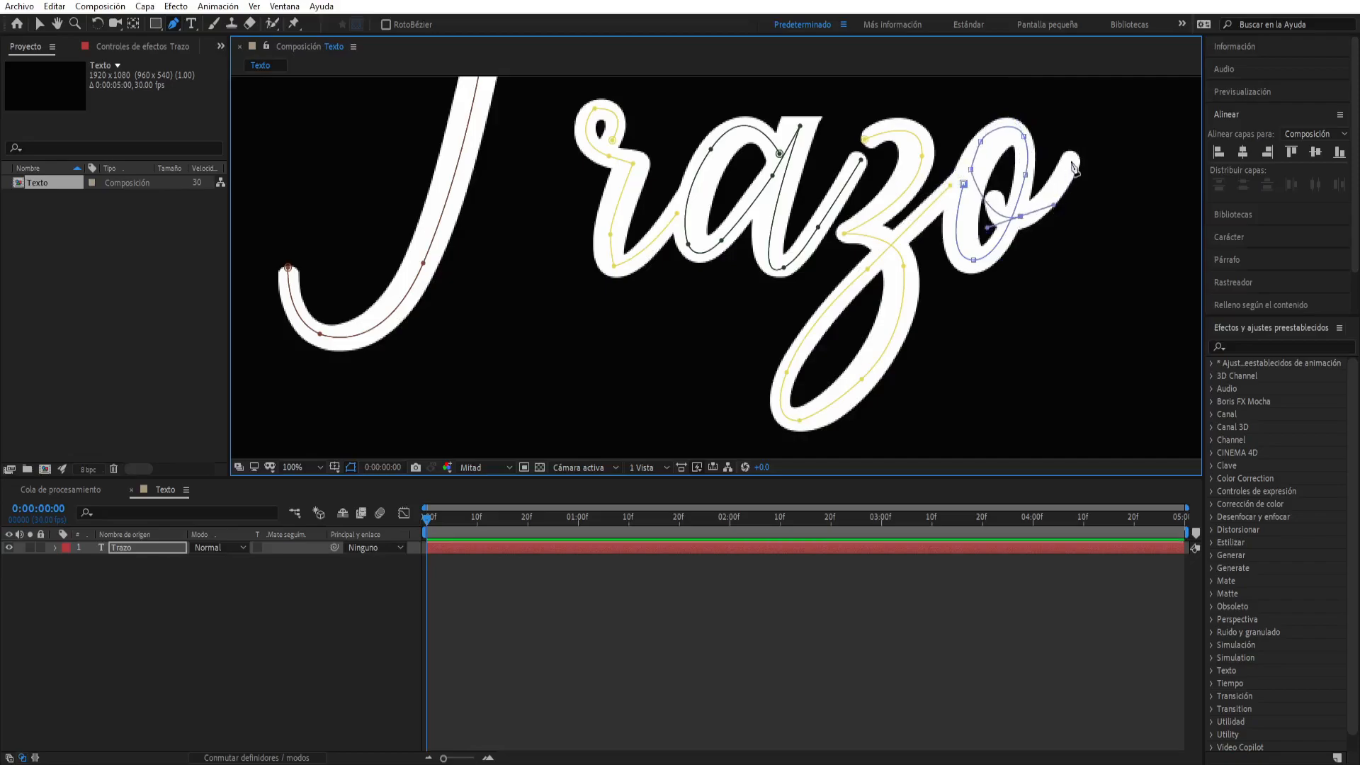
left_click(1070, 159)
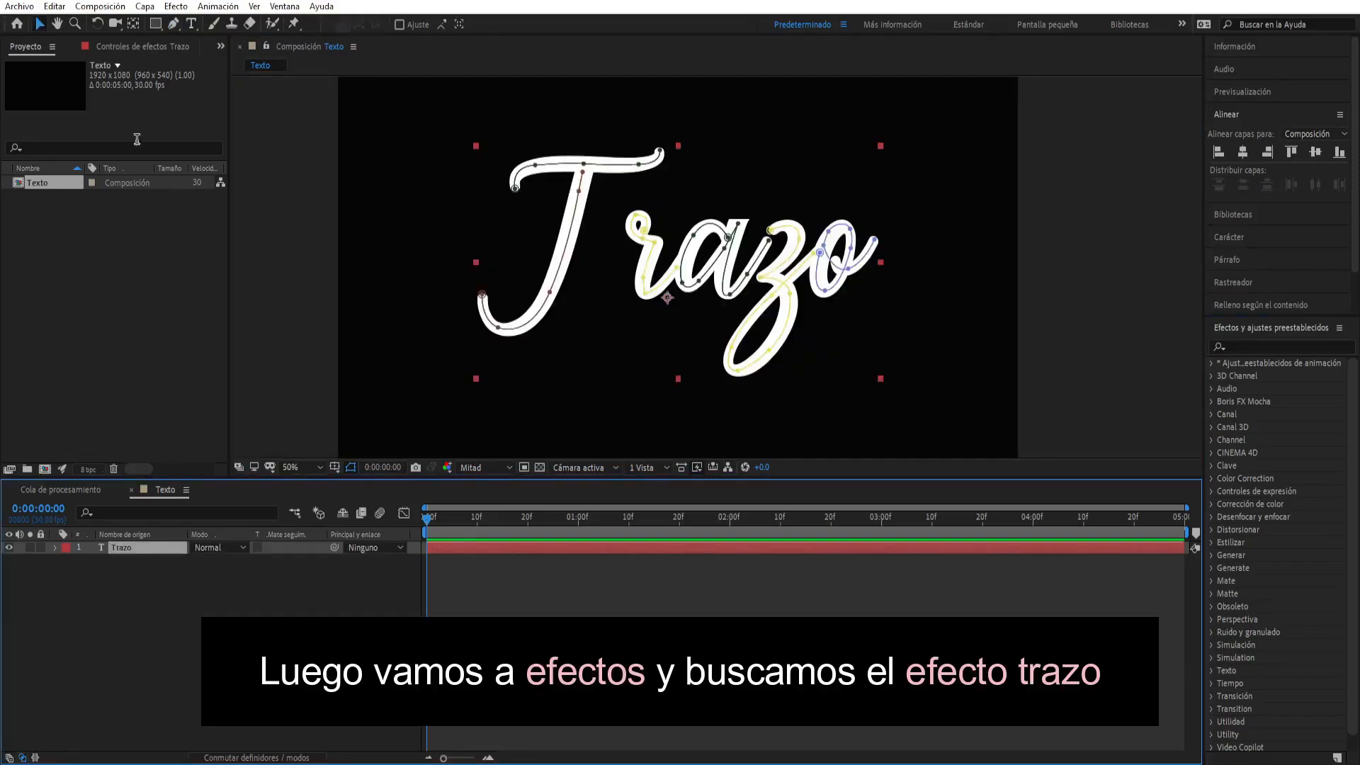
- Apply the Trazo effect from the Generar category to the masked text layer
left_click(175, 6)
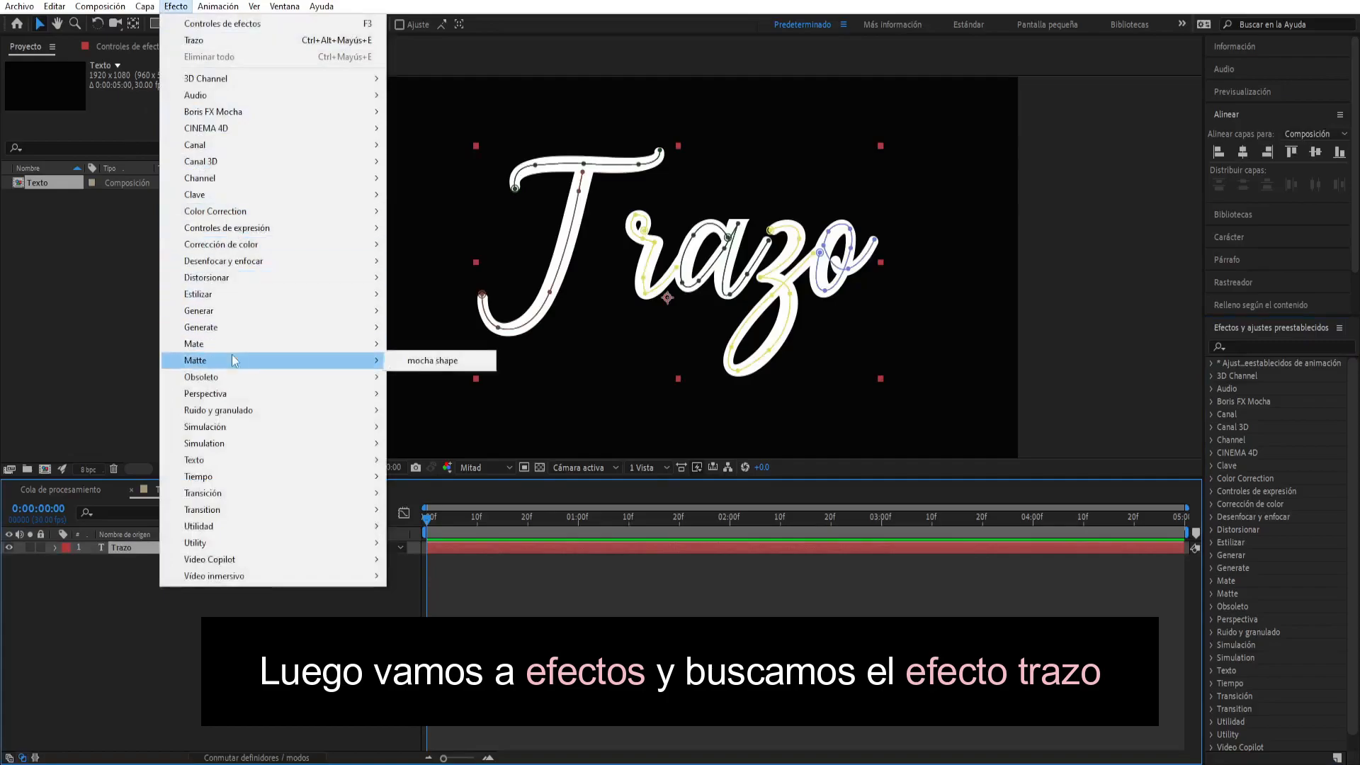
mouse_move(236, 320)
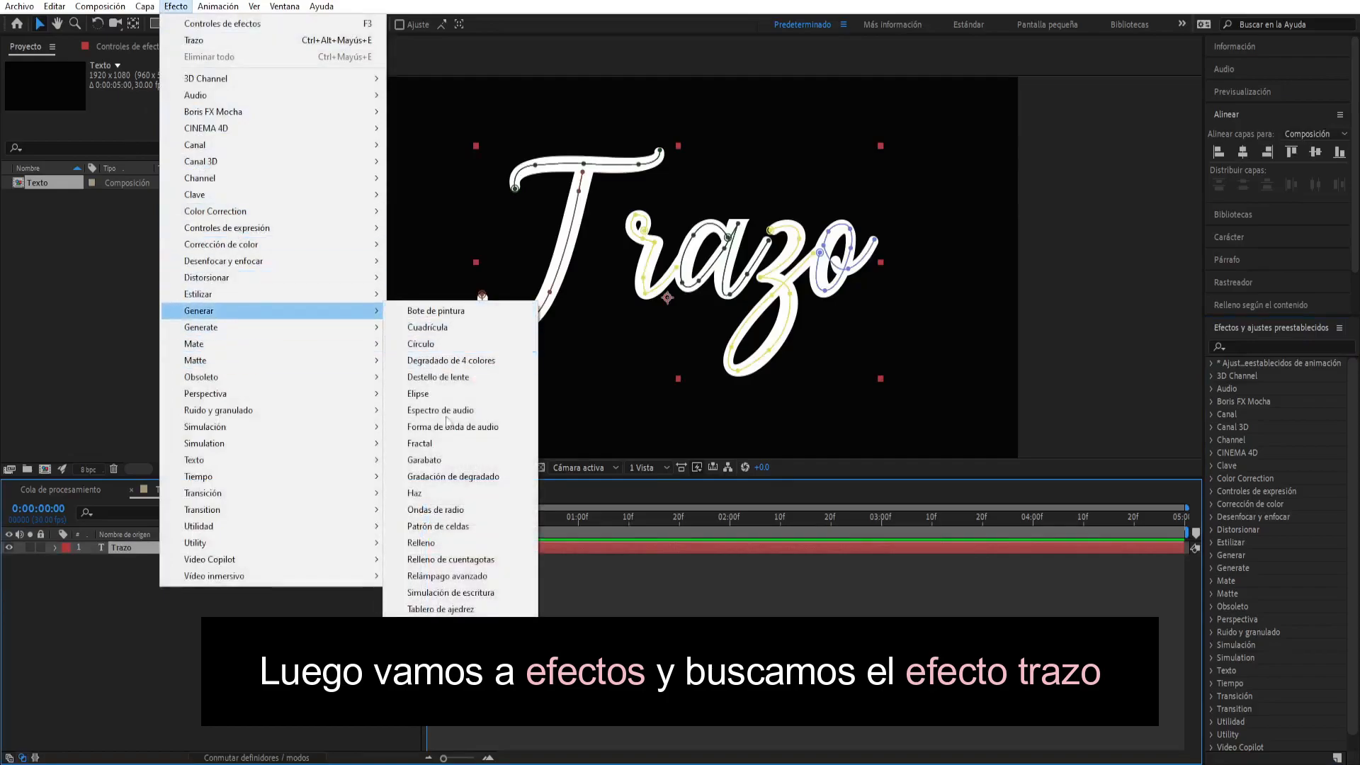
left_click(421, 625)
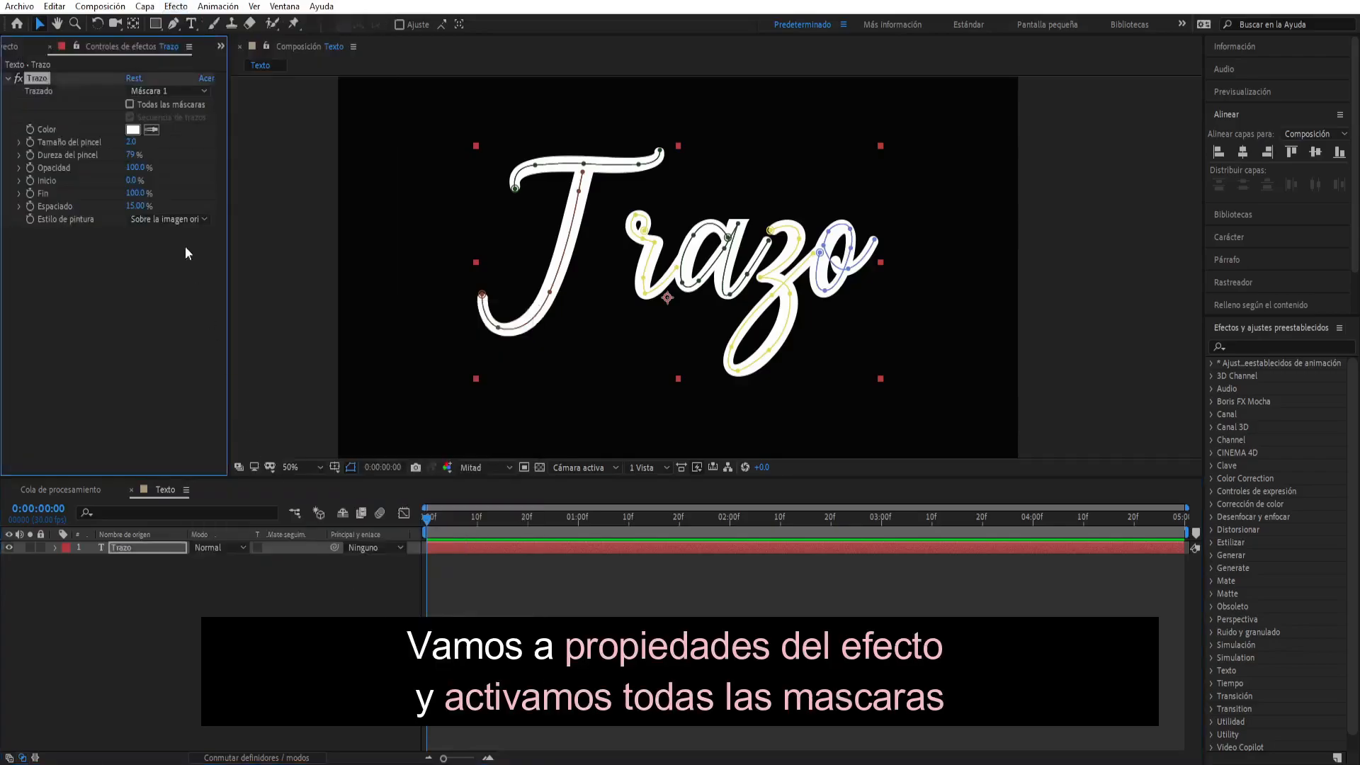
- Enable Todas las máscaras in the Trazo effect and set Estilo de pintura to Revelar imagen original
left_click(130, 104)
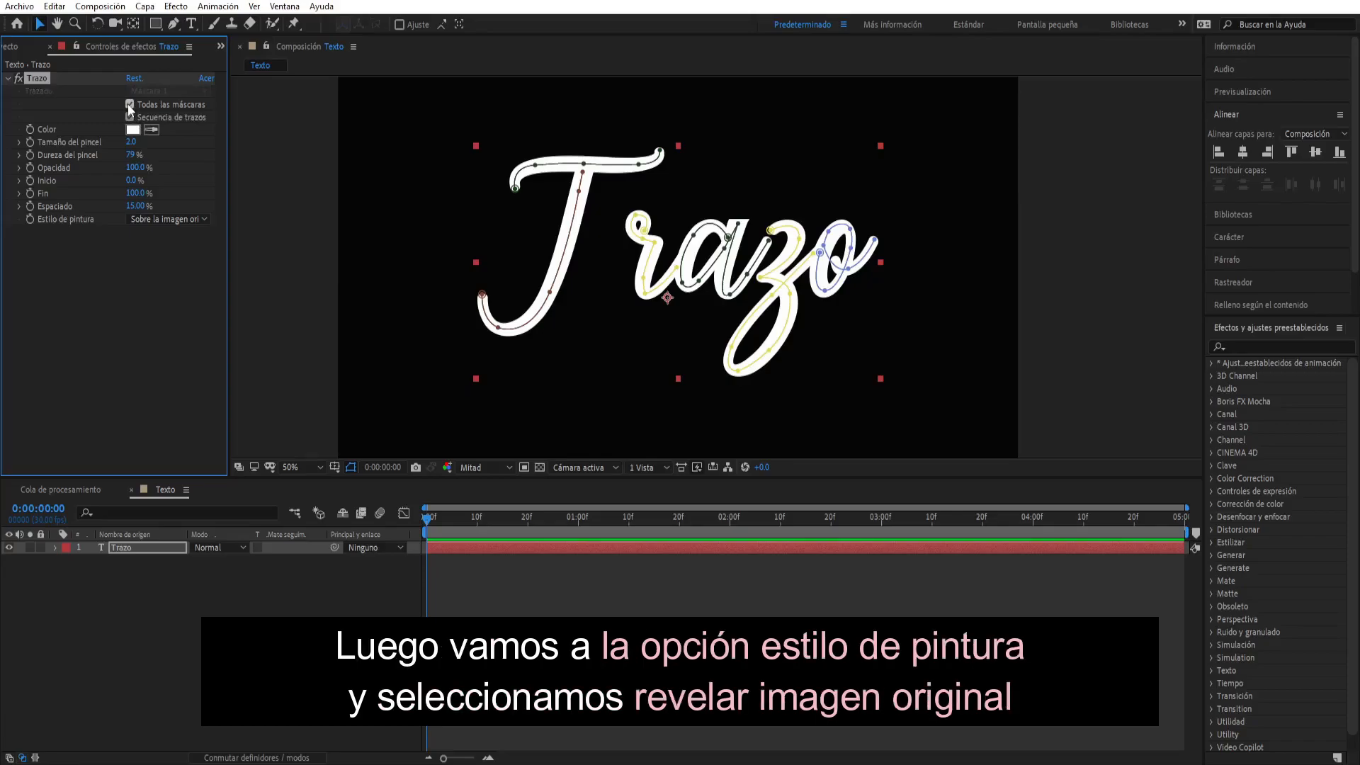
left_click(177, 224)
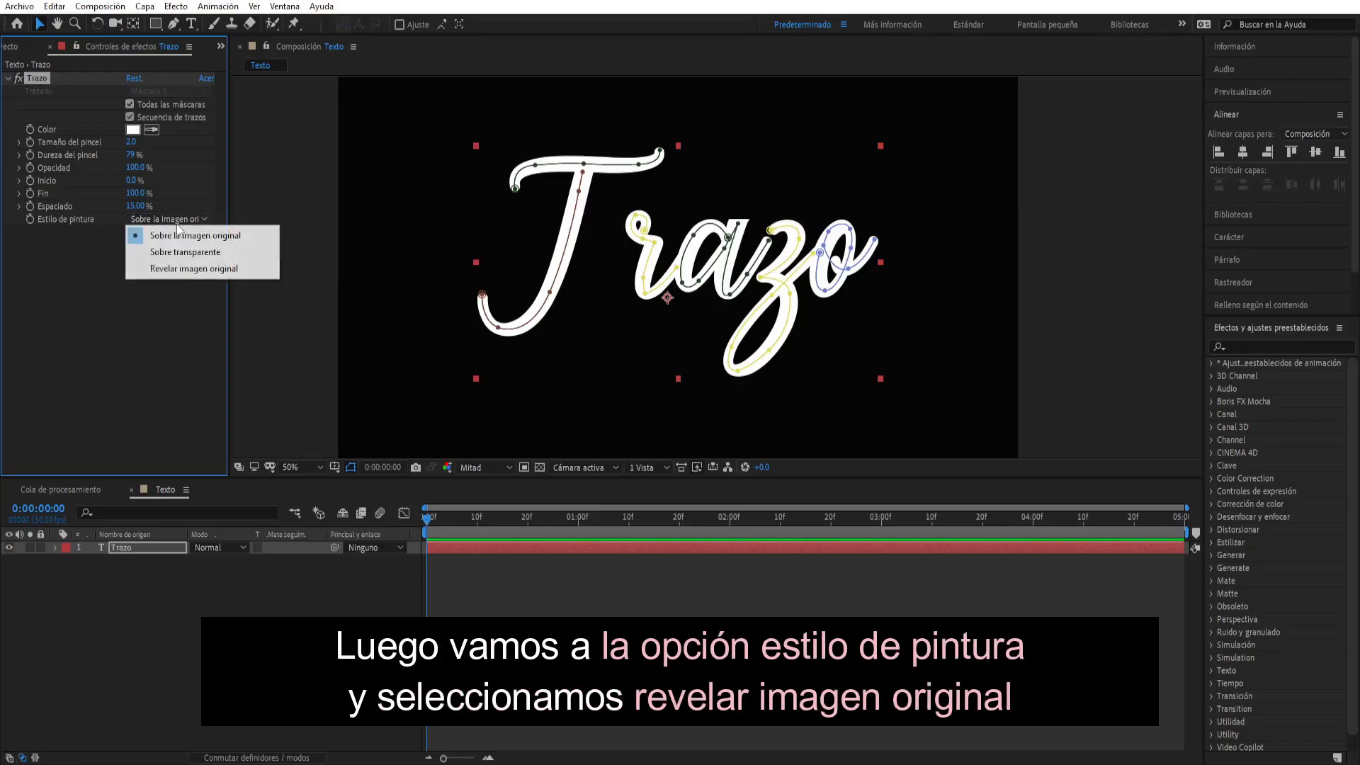
left_click(201, 269)
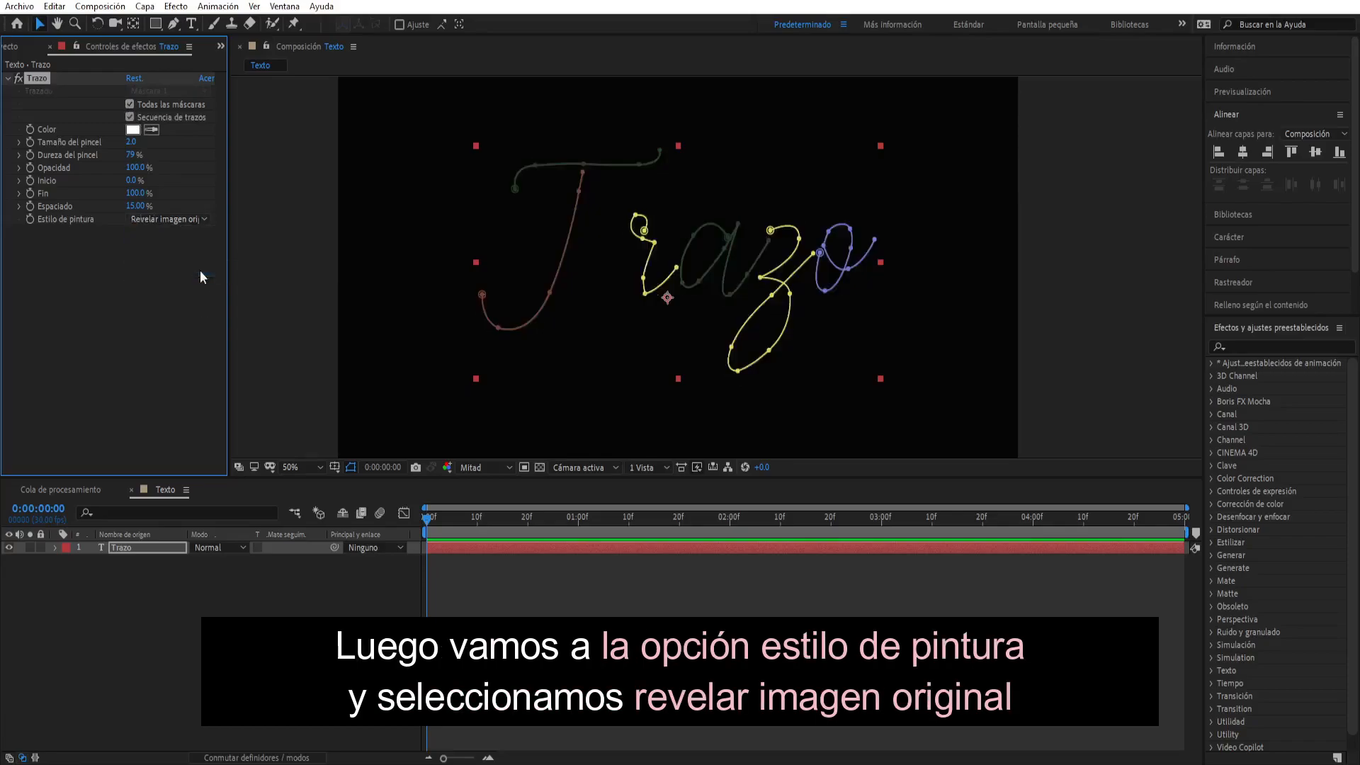
- Set the Trazo effect's Tamaño del pincel to 60
left_click(131, 142)
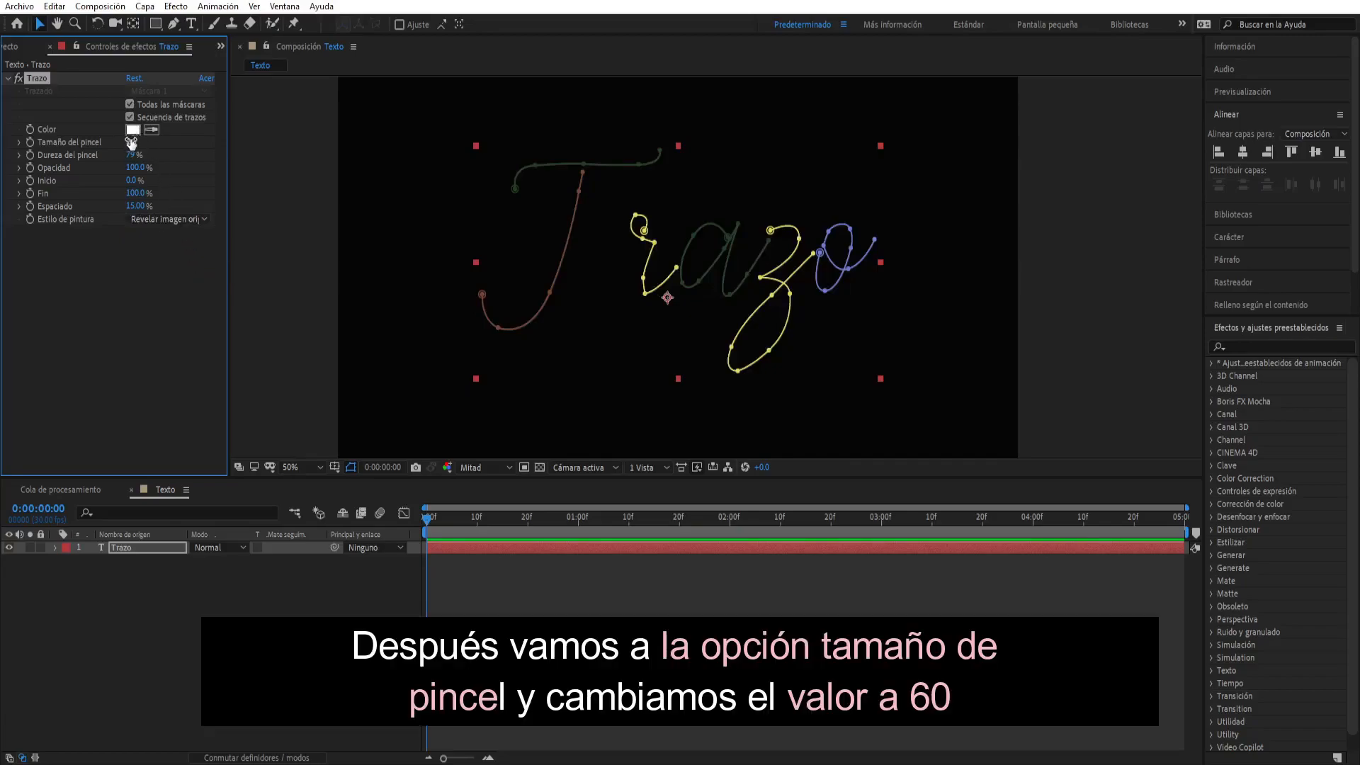
type("60")
left_click(187, 162)
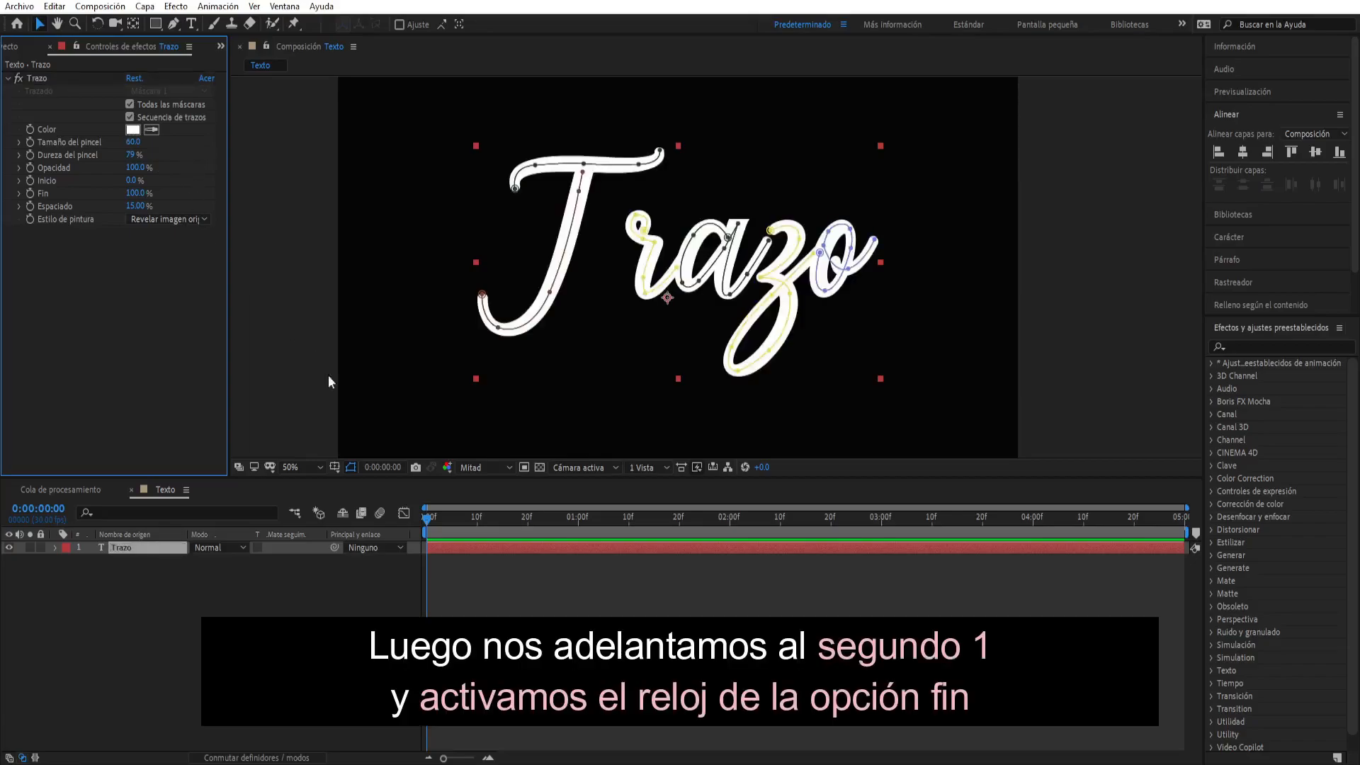
- Set a keyframe for the Trazo effect's Fin at 1 second (0:00:01:00)
left_click(578, 519)
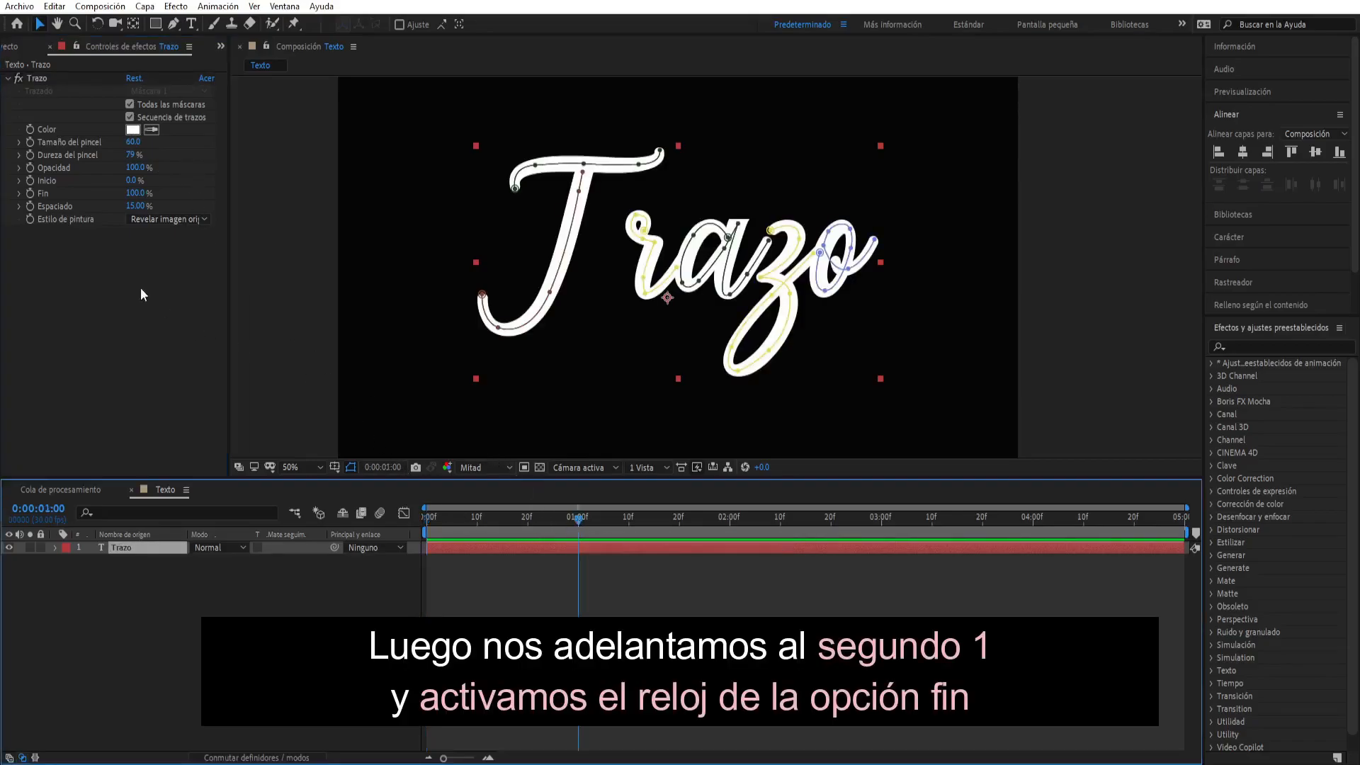
left_click(33, 193)
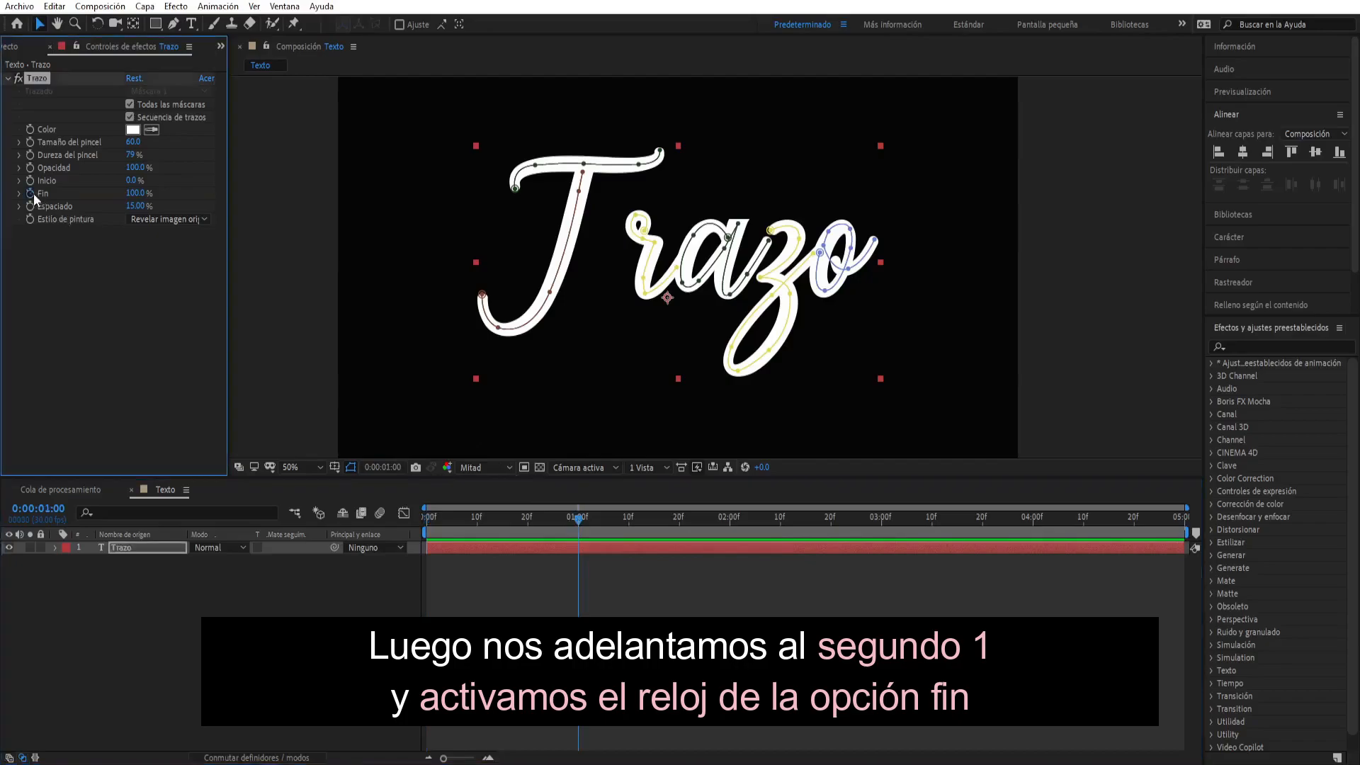
left_click(32, 193)
- Set Fin to 0% at the start of the timeline and preview the handwriting animation
left_click_drag(577, 521, 427, 528)
left_click_drag(134, 192, 41, 193)
left_click(1114, 305)
key("space")
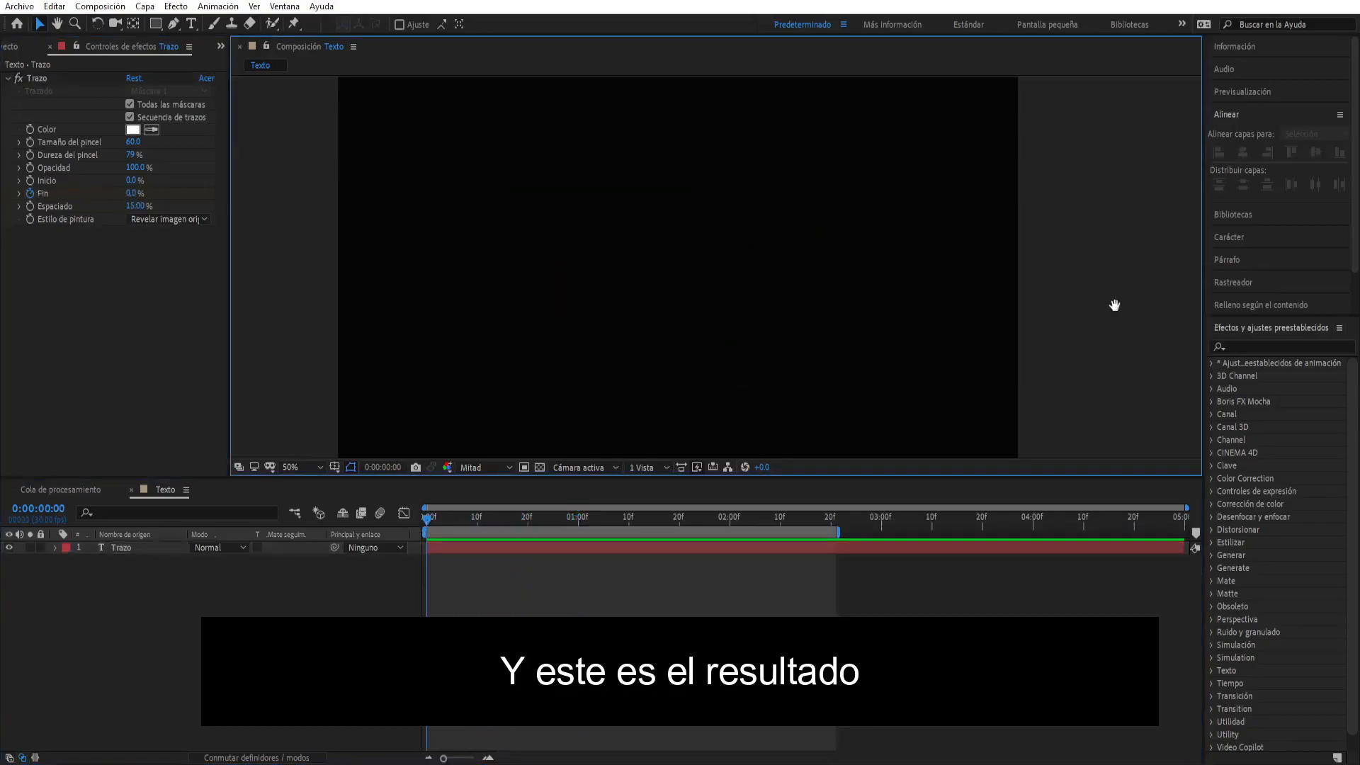